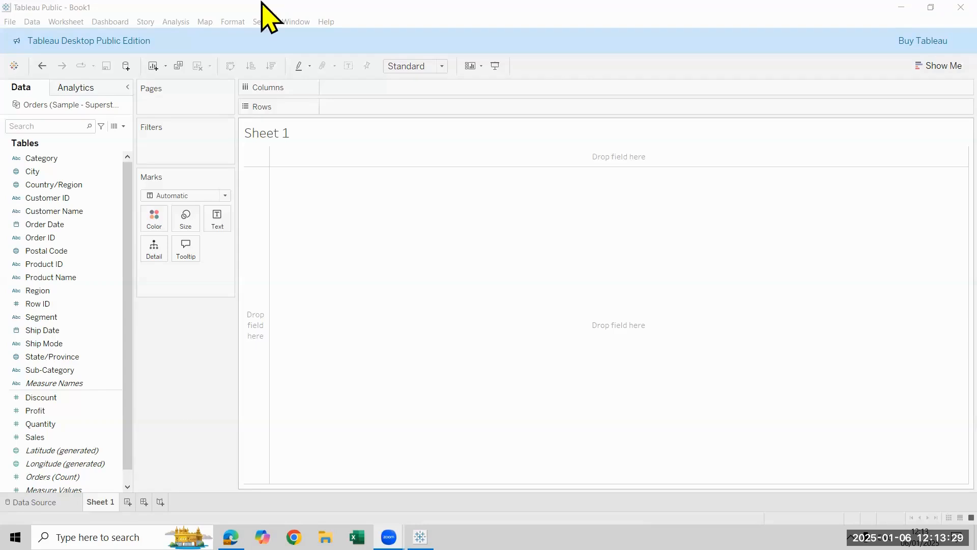
Step: Review the Orders table in the Sample - Superstore data source, and return to Sheet 1
key(alt+Tab)
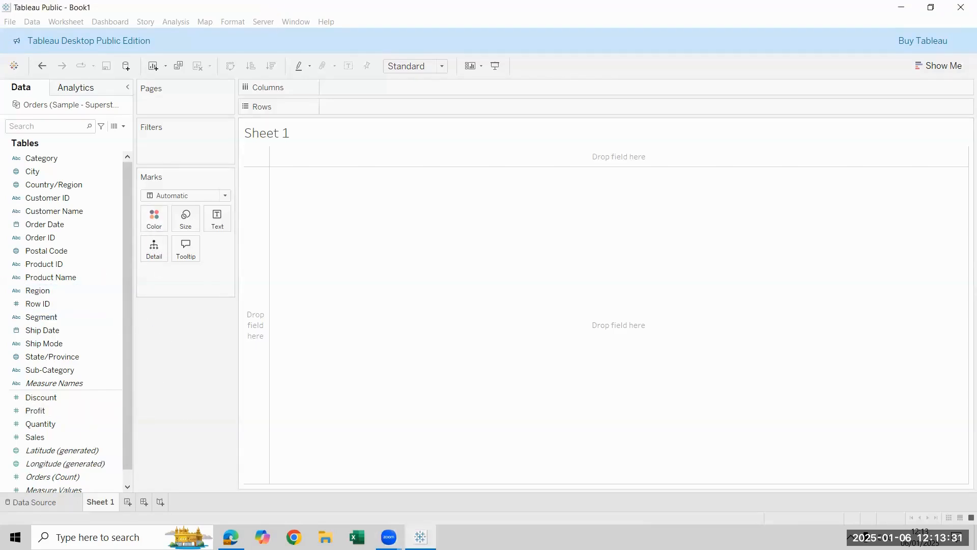
click(35, 503)
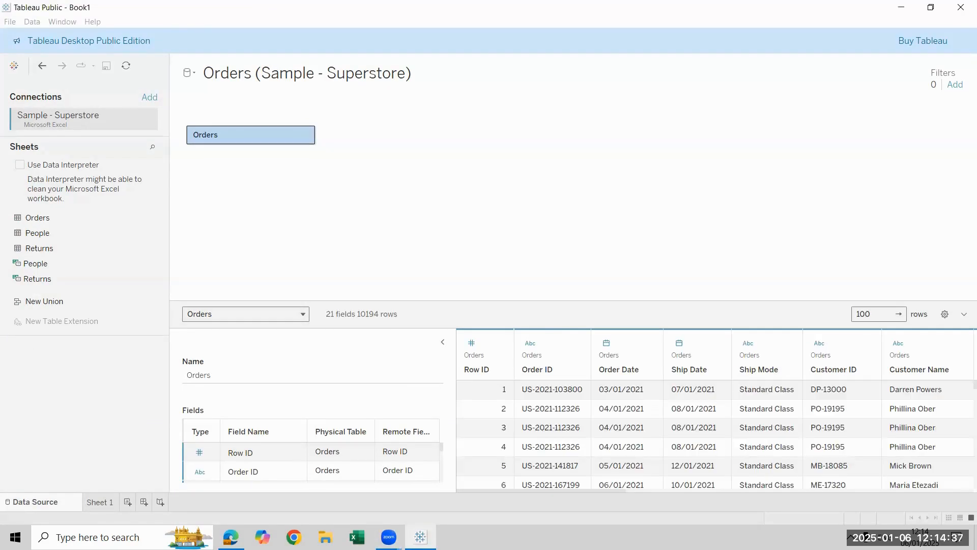
click(100, 502)
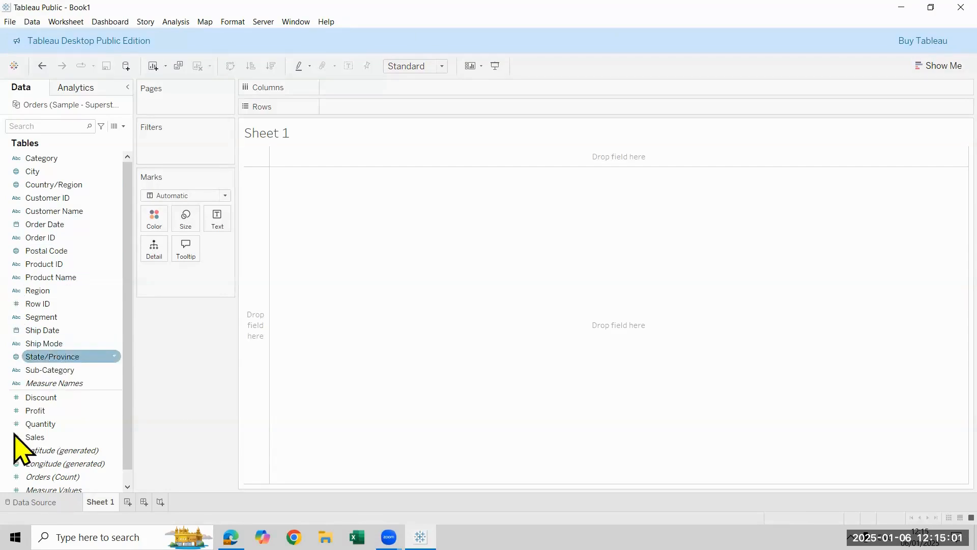
drag(34, 438, 200, 224)
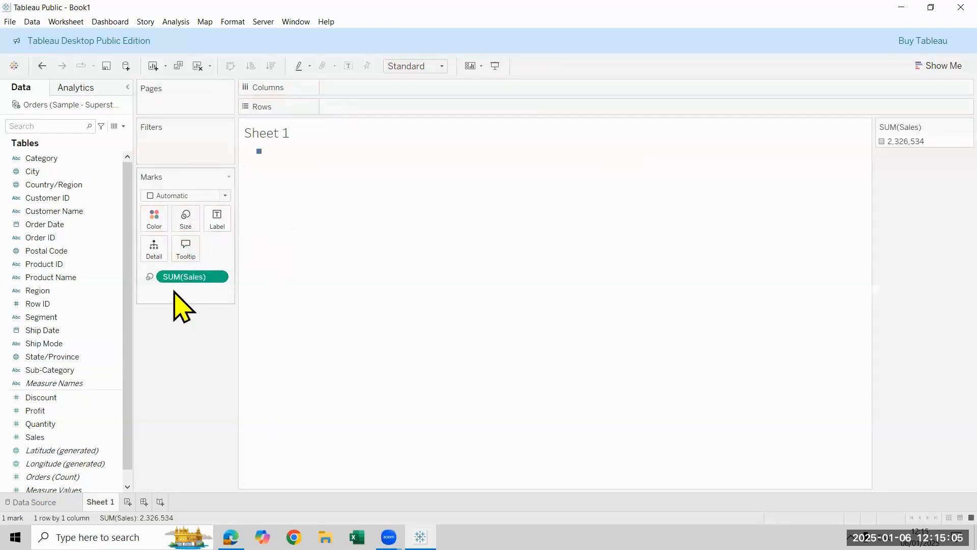
drag(179, 278, 224, 230)
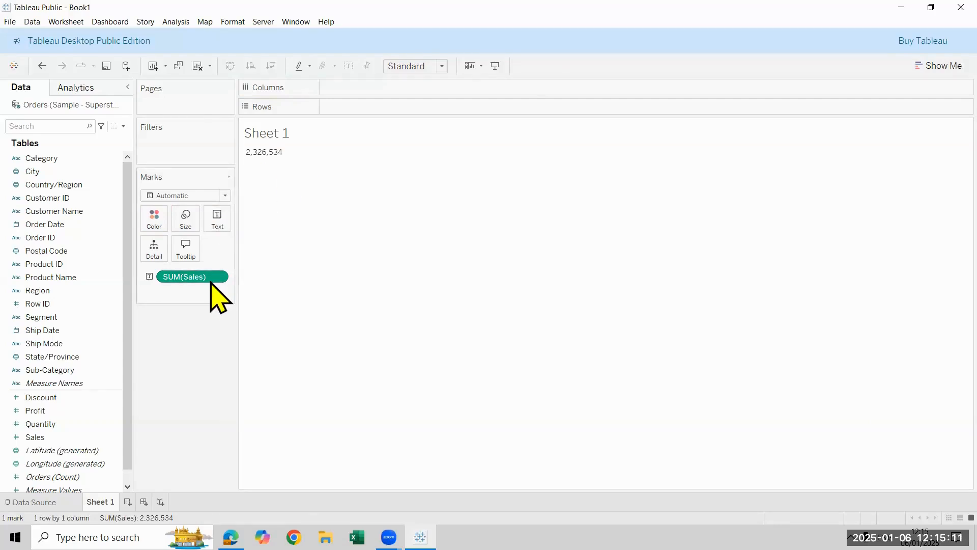
drag(184, 276, 69, 438)
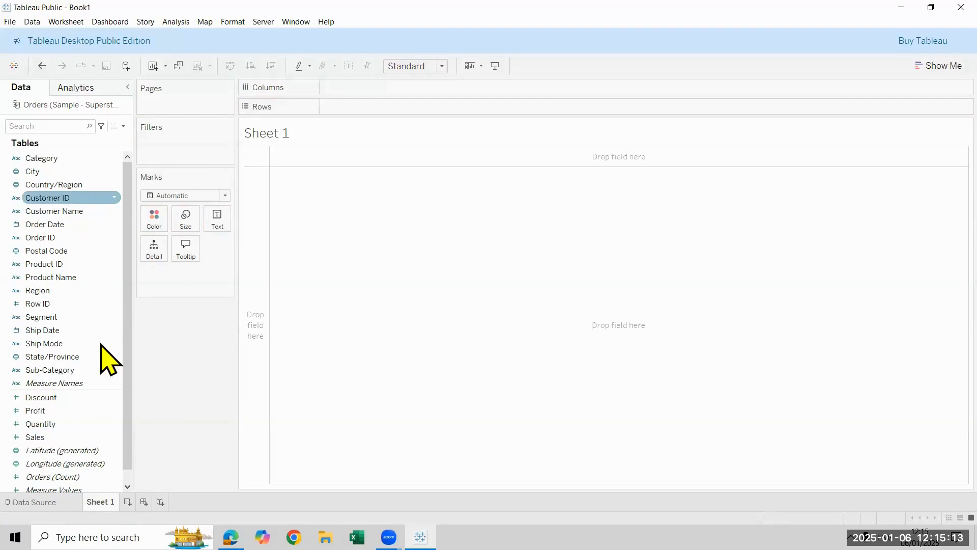
Step: Build a text table with Region as rows and the sum of Sales as values
double_click(88, 291)
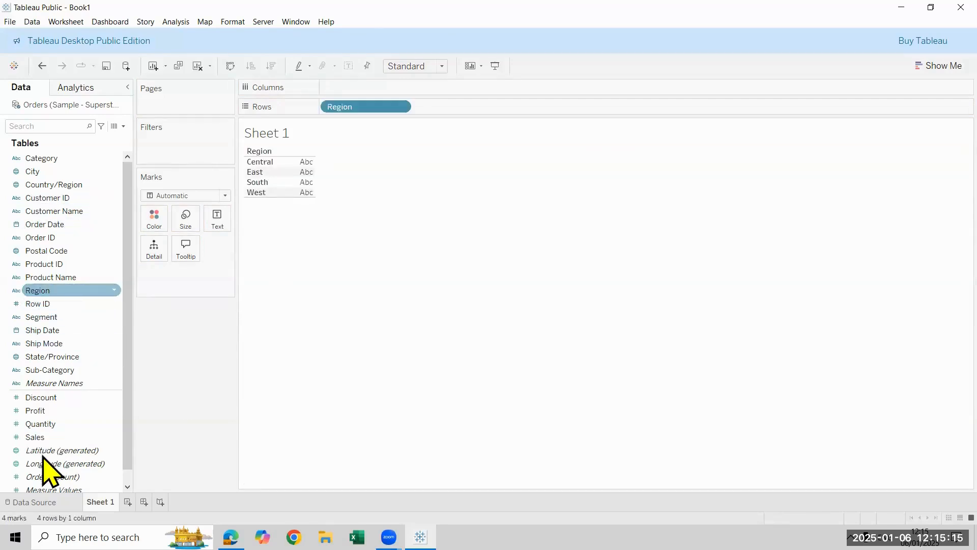
double_click(64, 439)
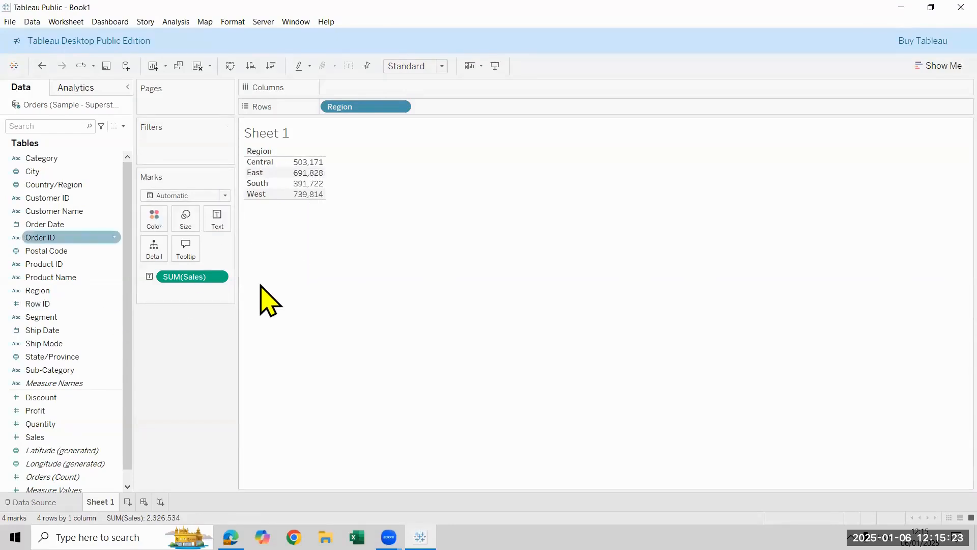
Step: Start a new calculated field and name it Total Sales
click(124, 127)
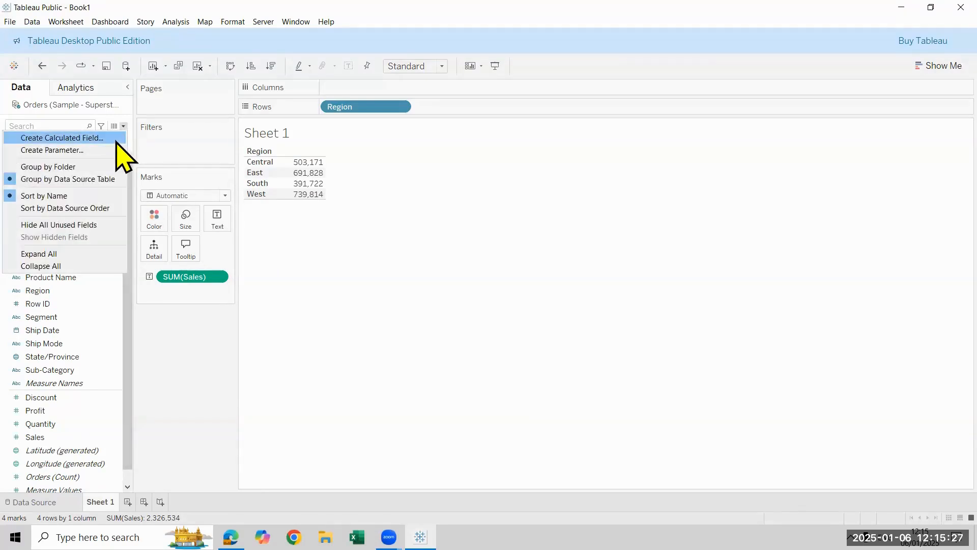
click(116, 143)
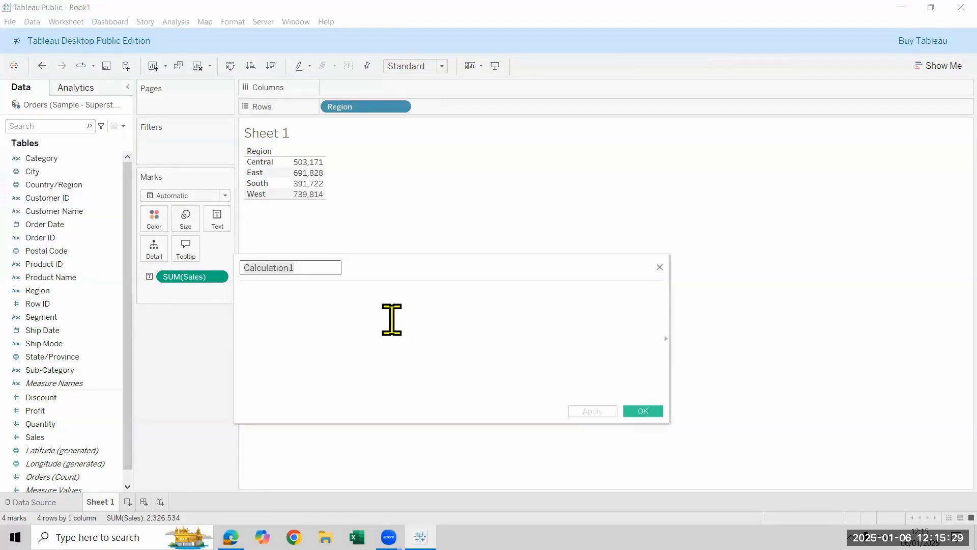
key(BackSpace)
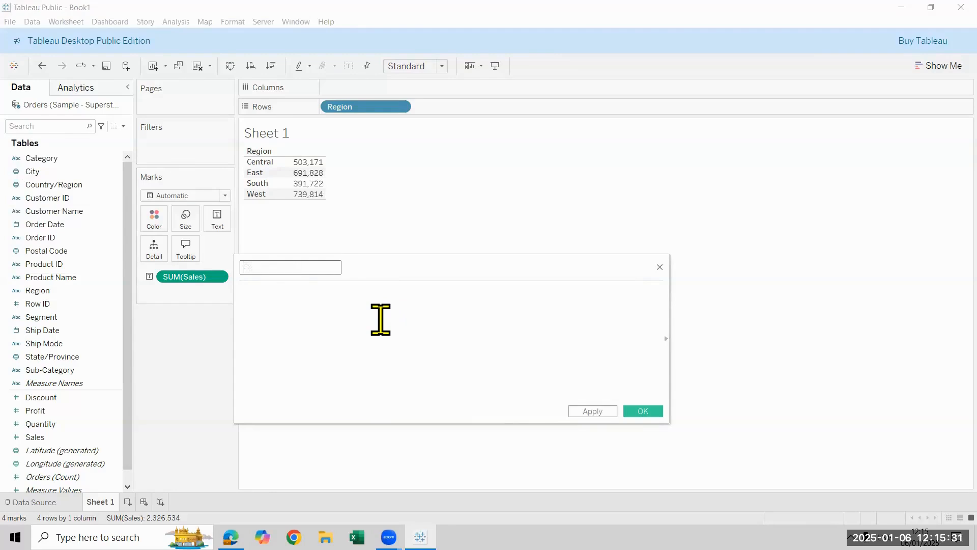
text(Total Sales)
click(381, 320)
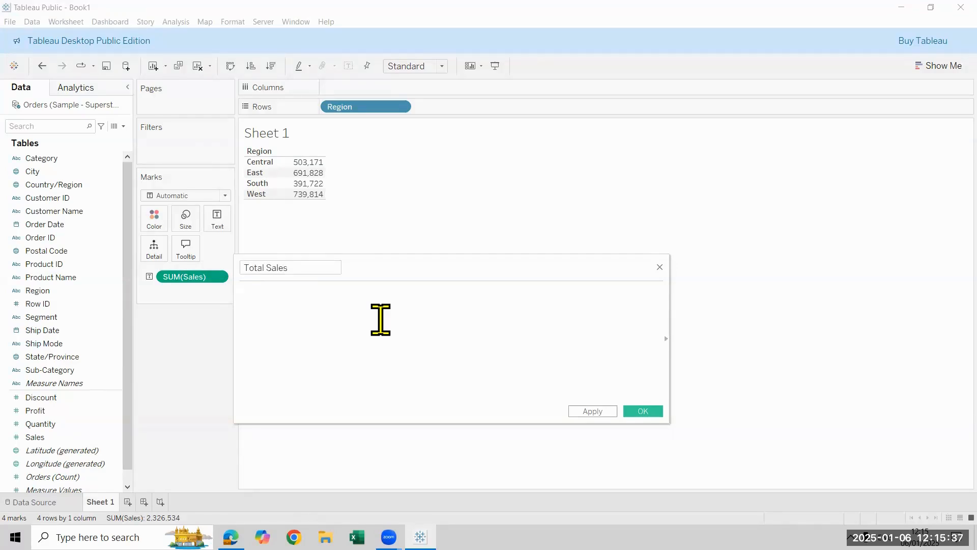
text(sum)
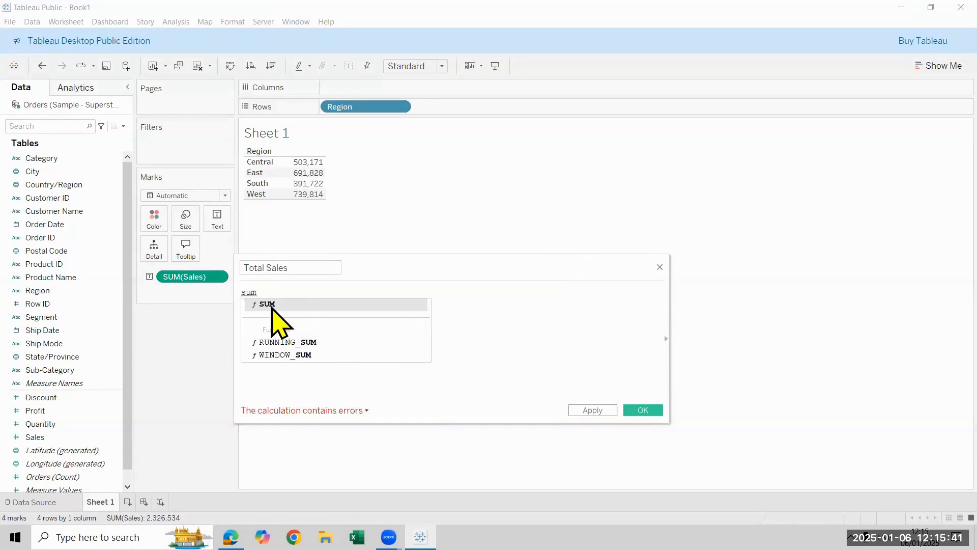
key(BackSpace)
key(BackSpace)
key(BackSpace)
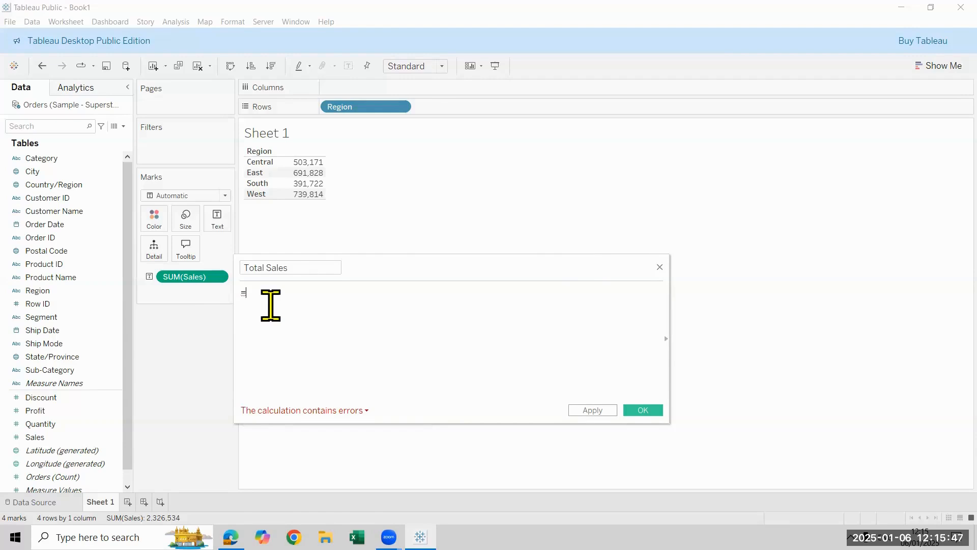
key(BackSpace)
Step: Begin the Total Sales formula with sum, and look up the SUM function's description in the function reference
text(sum)
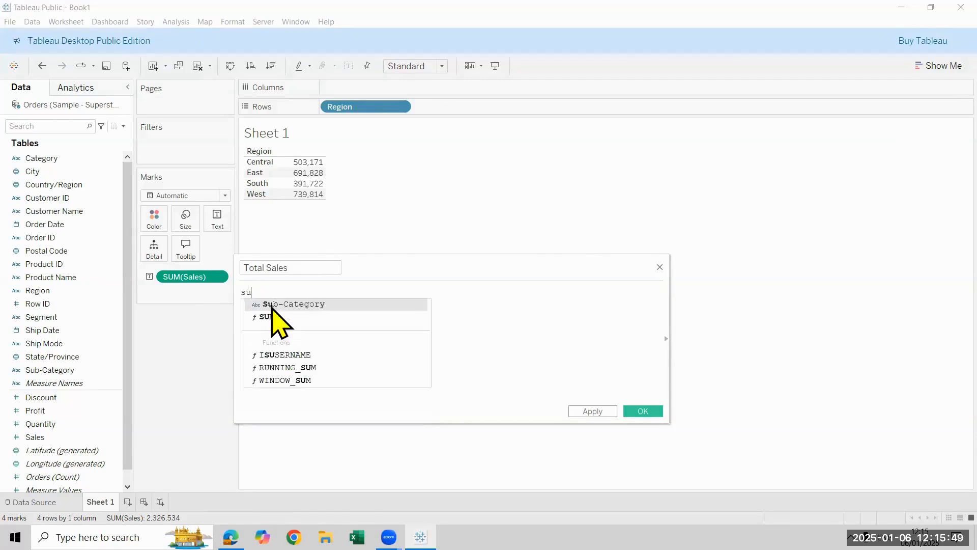
click(667, 339)
click(667, 339)
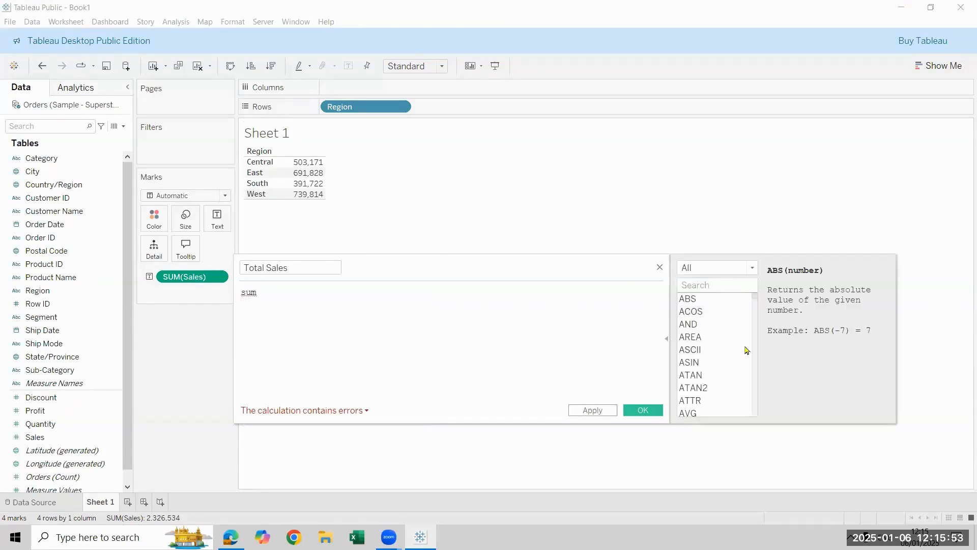
scroll(733, 336, down, 10)
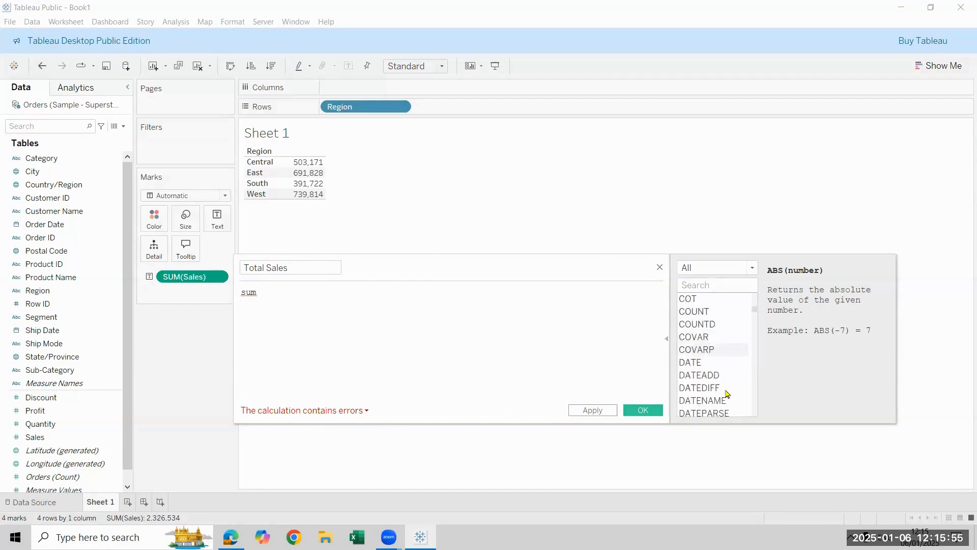
scroll(726, 392, down, 5)
scroll(724, 386, up, 15)
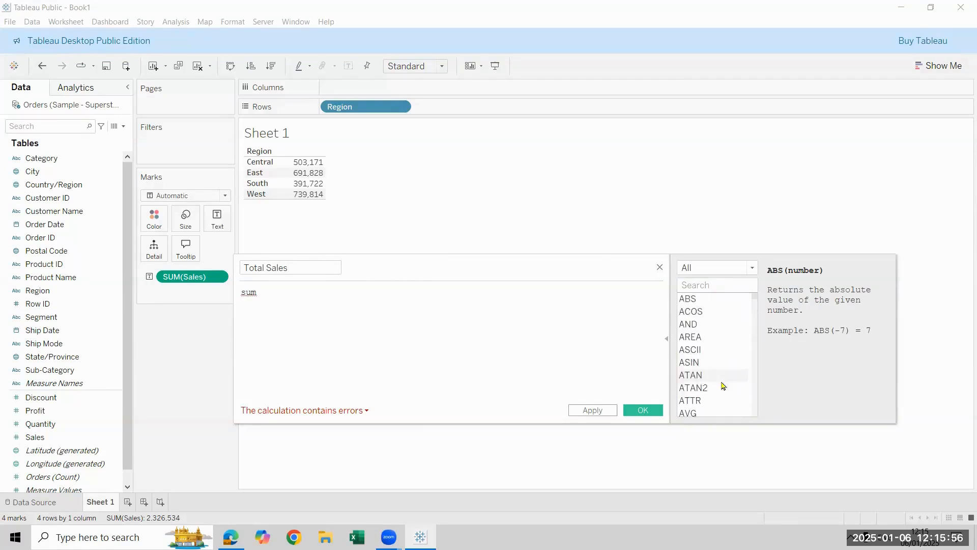
click(708, 283)
text(sum)
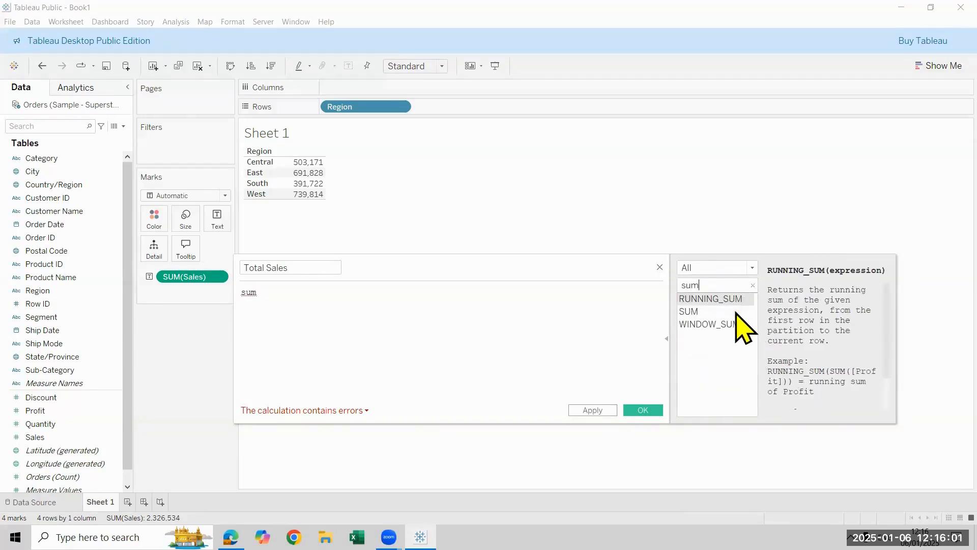
click(733, 312)
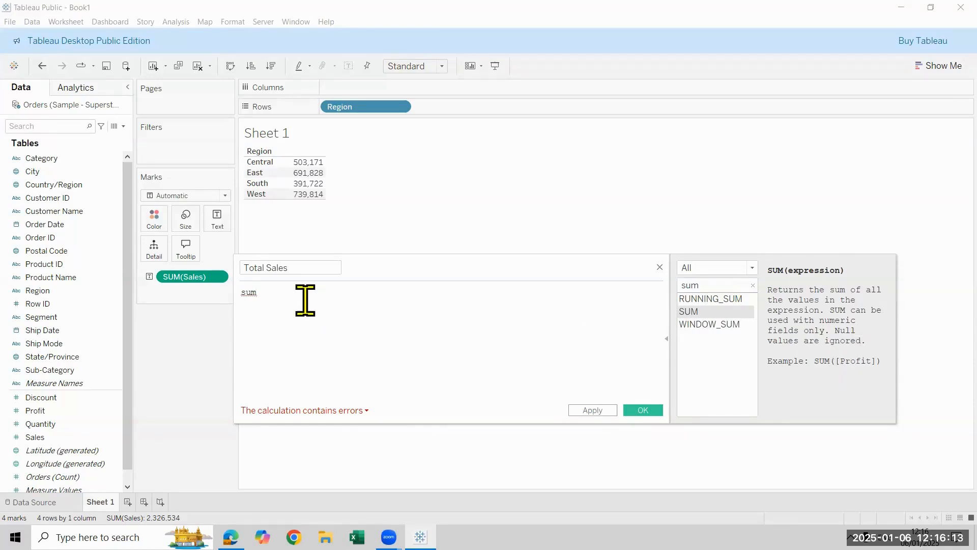
Step: Complete the Total Sales formula as sum([Sales]) and add the saved field to the region table beside Sales
text((sales)
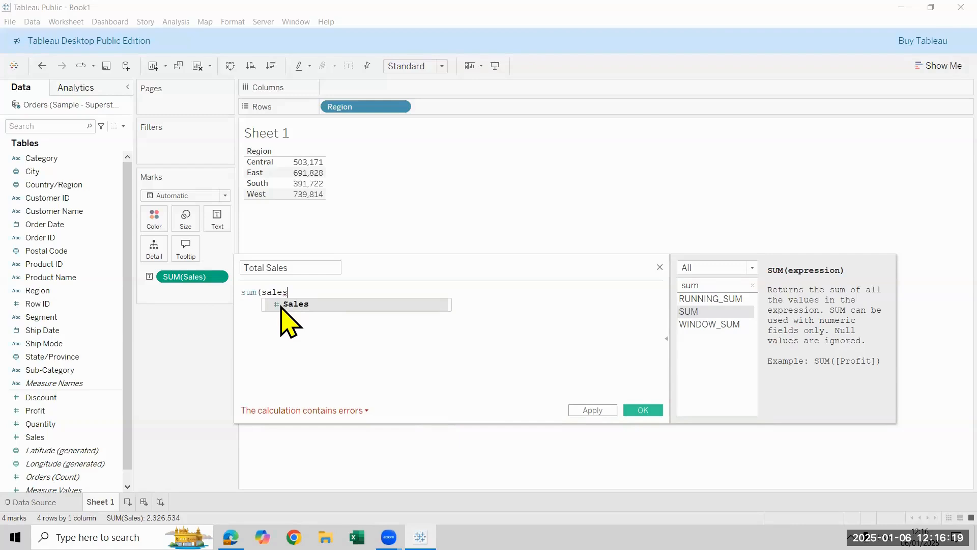
key(Return)
text())
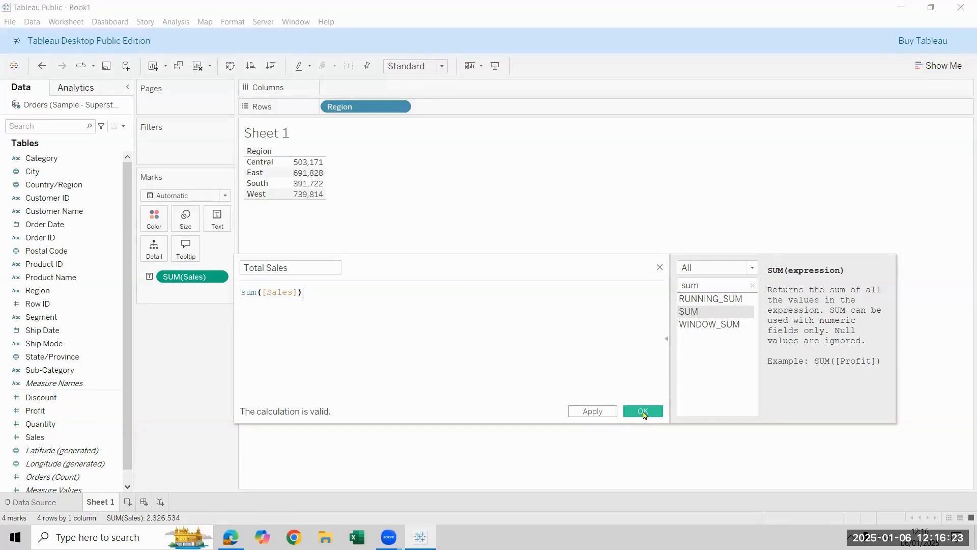
click(644, 412)
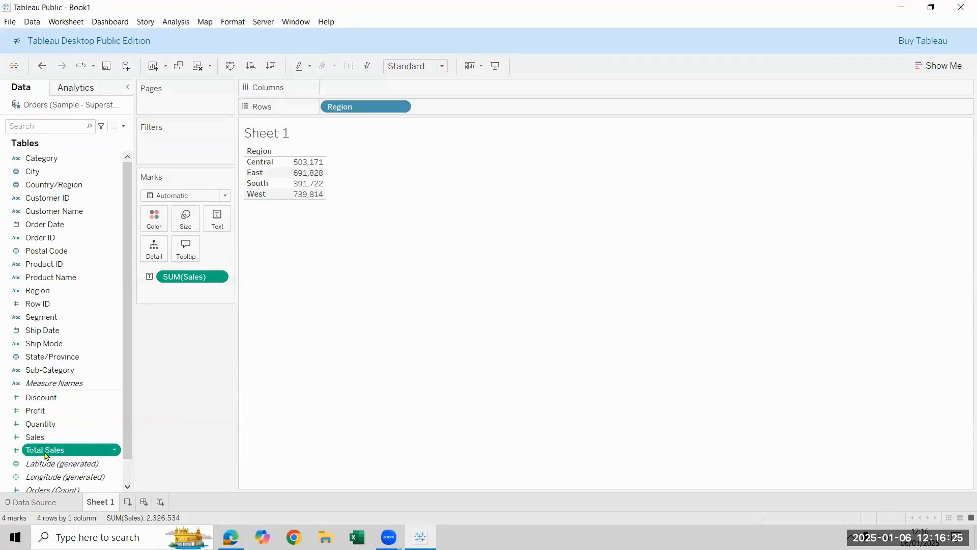
drag(45, 454, 334, 145)
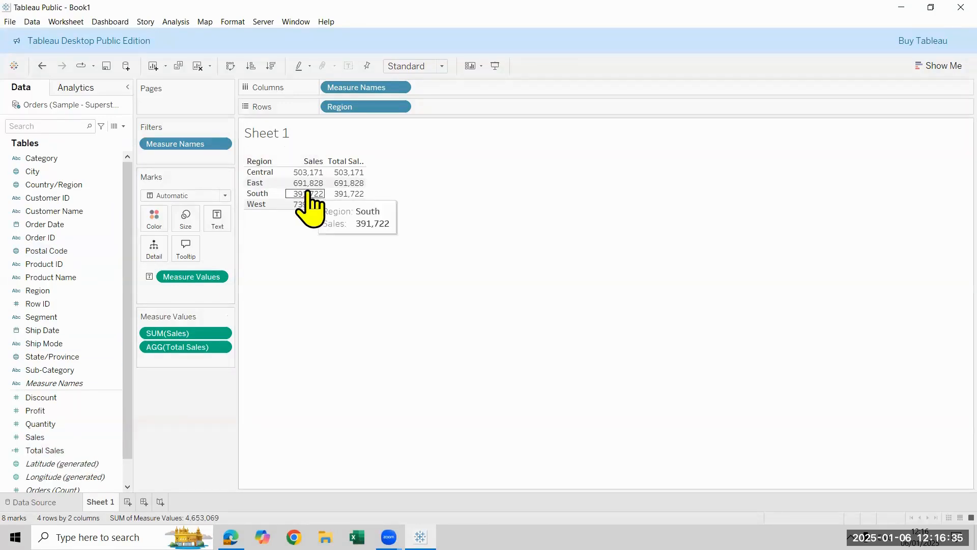
Step: Review the Total Sales formula in the calculation editor, and close the editor
click(124, 127)
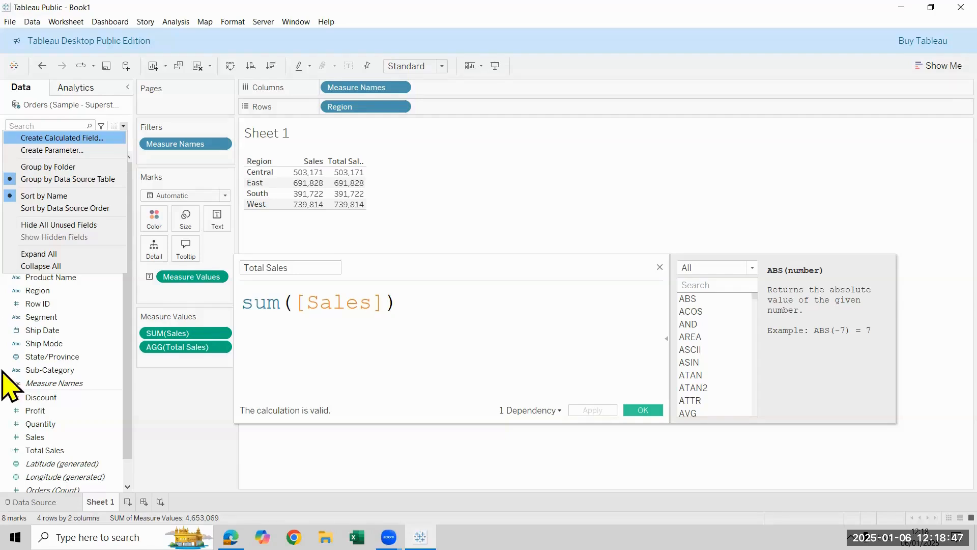
click(637, 415)
click(637, 414)
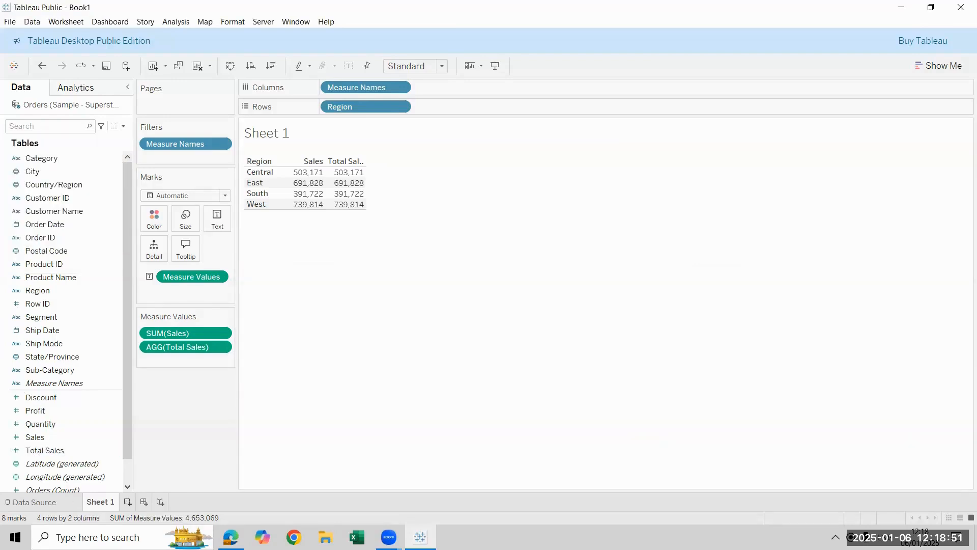
Step: Add a new worksheet and place Region on its rows
click(128, 502)
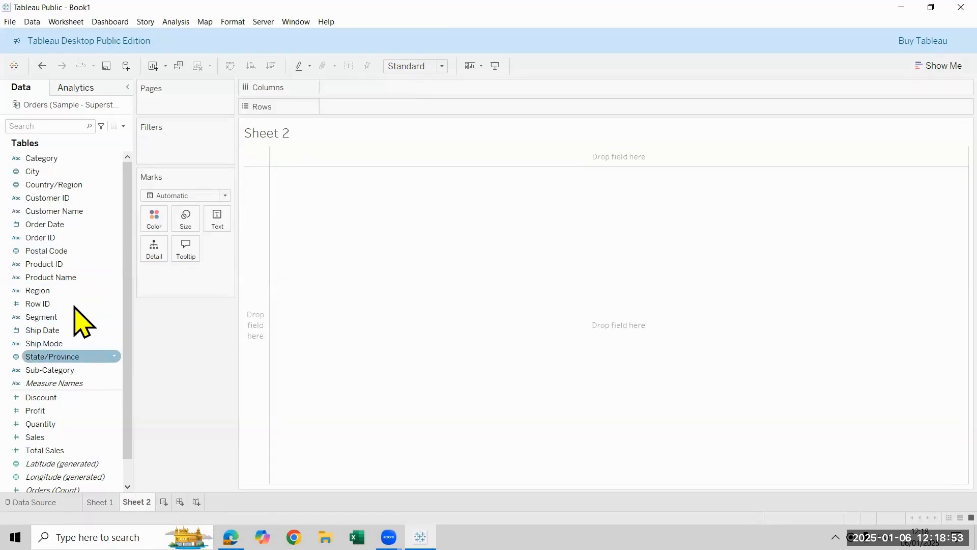
double_click(71, 291)
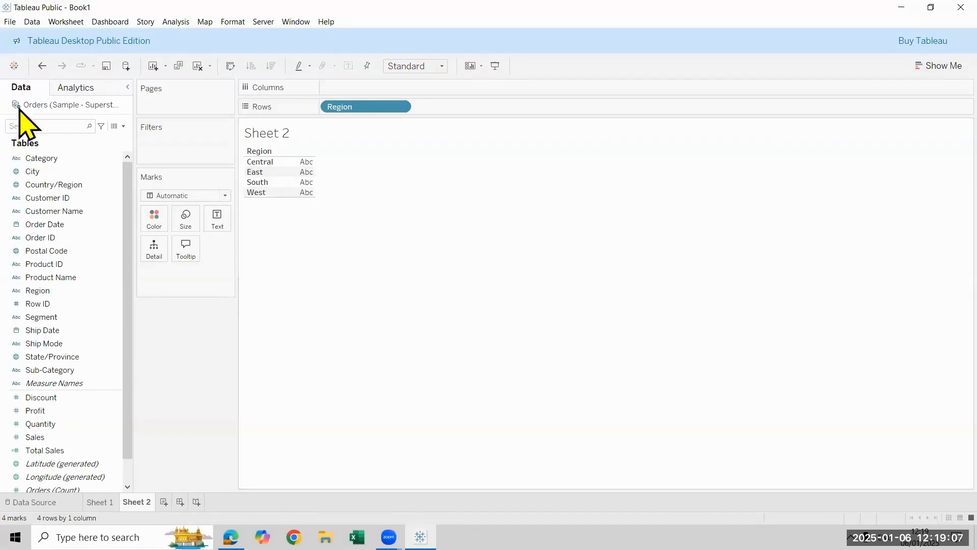
Step: Start another calculated field and name it Orders Count
click(123, 126)
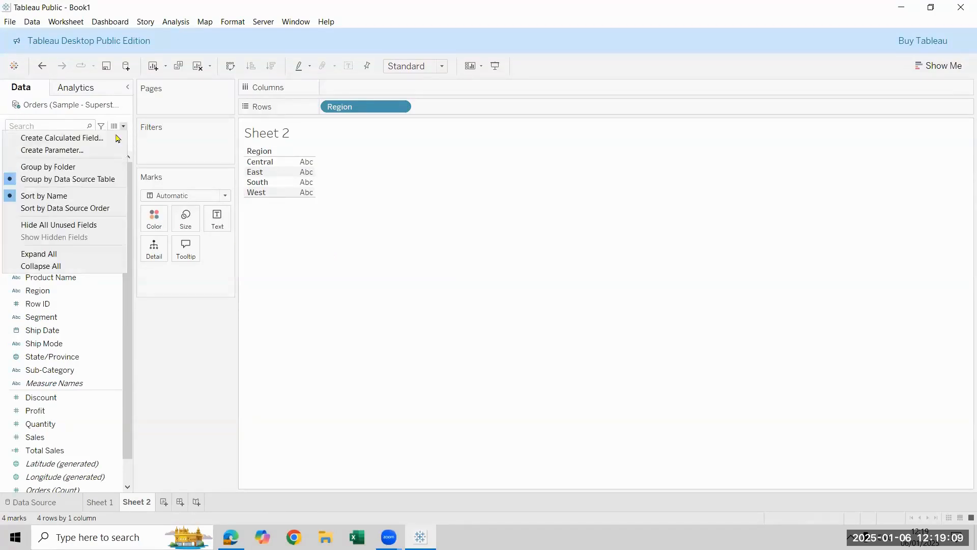
click(118, 138)
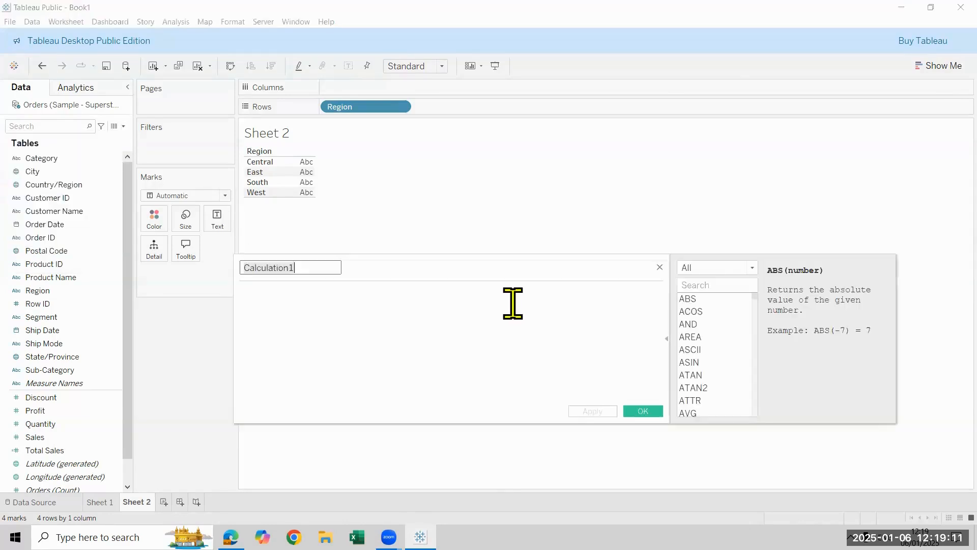
key(BackSpace)
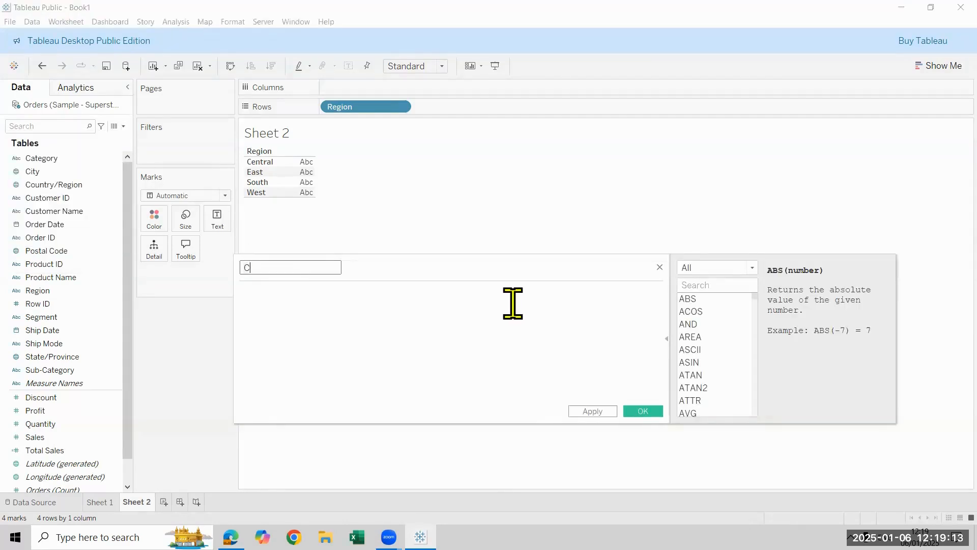
text(Orders Count)
click(513, 303)
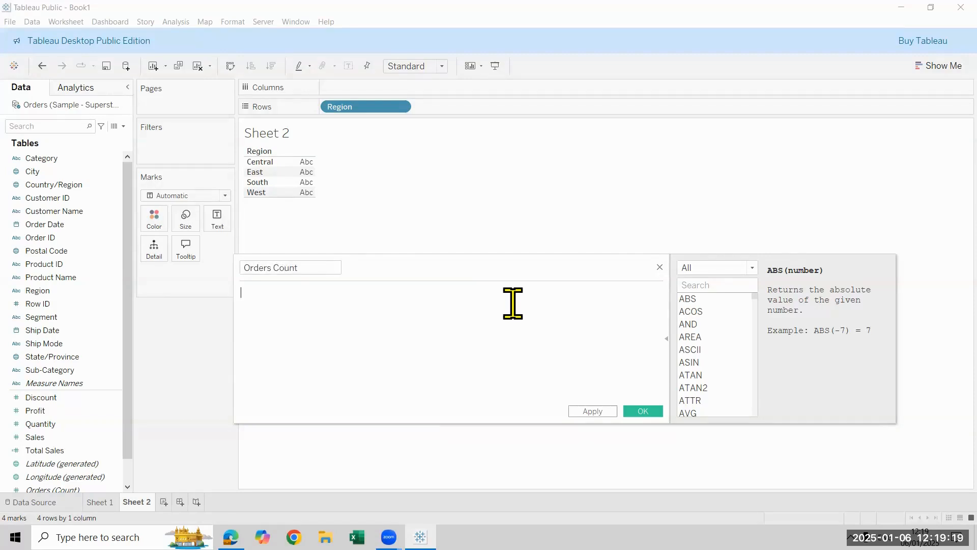
Step: Set the Orders Count formula to COUNT([Order ID]) and save the field
text(coun)
key(Return)
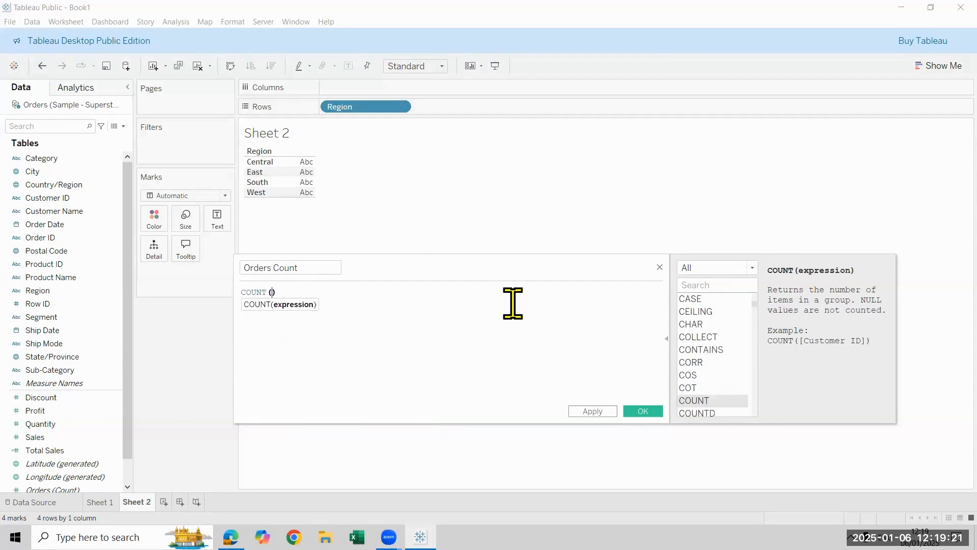
text(order)
key(Return)
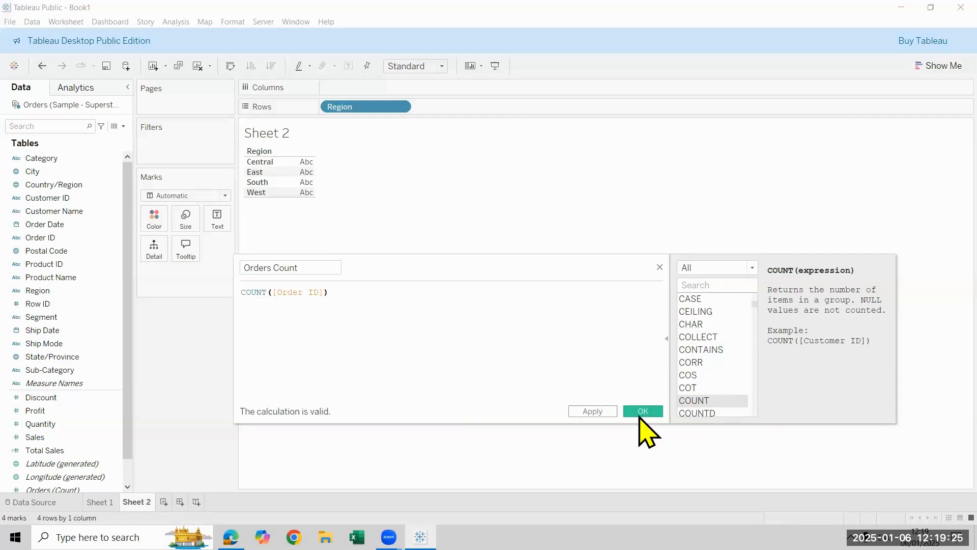
click(642, 412)
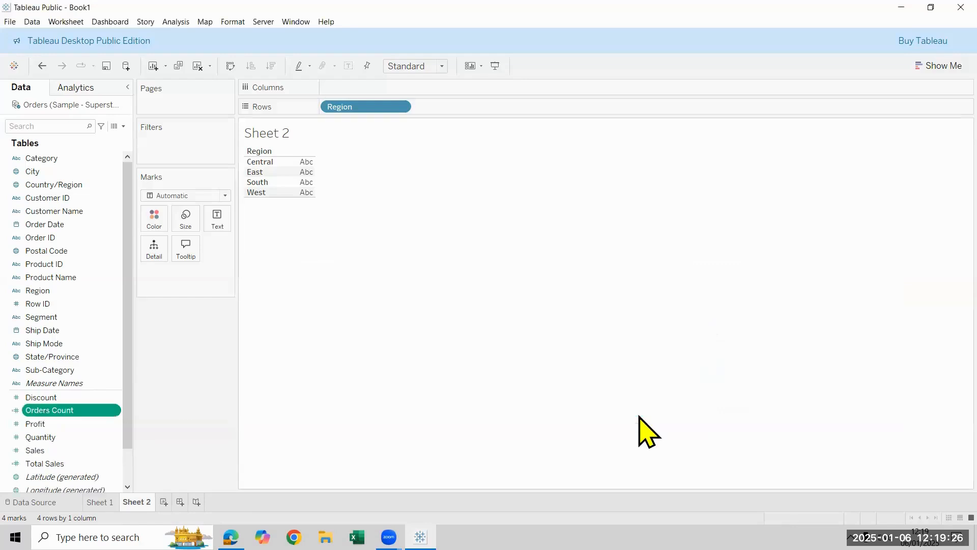
Step: Add the Orders Count field to the Region table as its text values
double_click(62, 412)
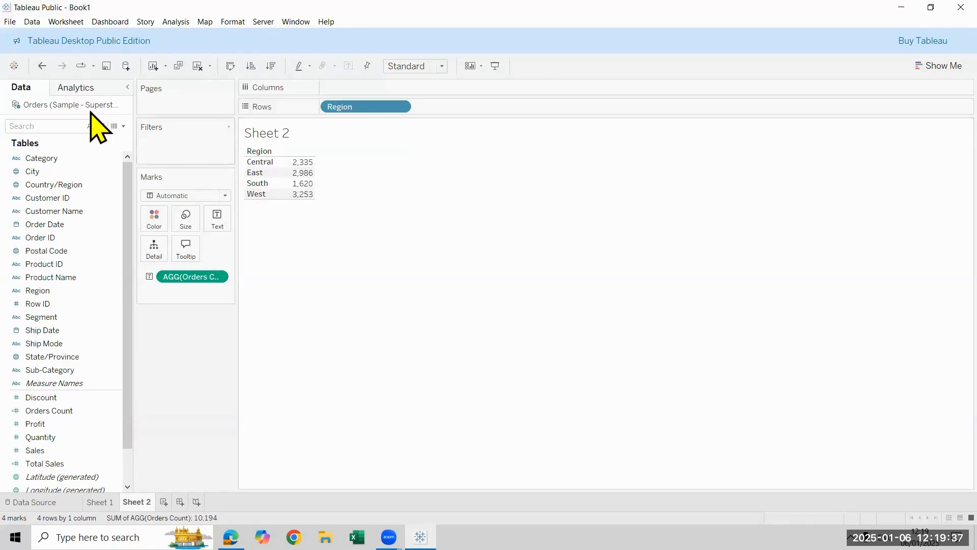
mouse_move(303, 174)
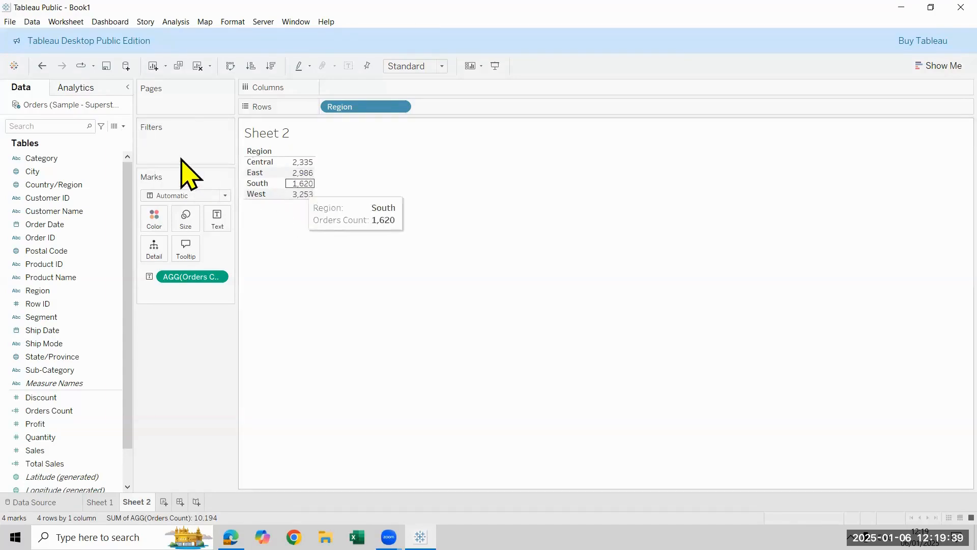
Step: Start another calculated field and name it Unique Order Count
click(123, 126)
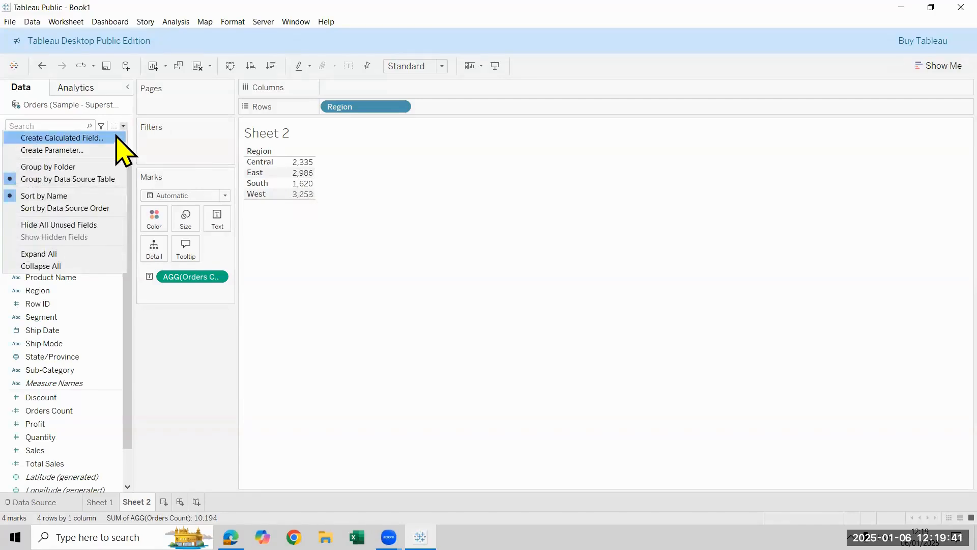
click(117, 138)
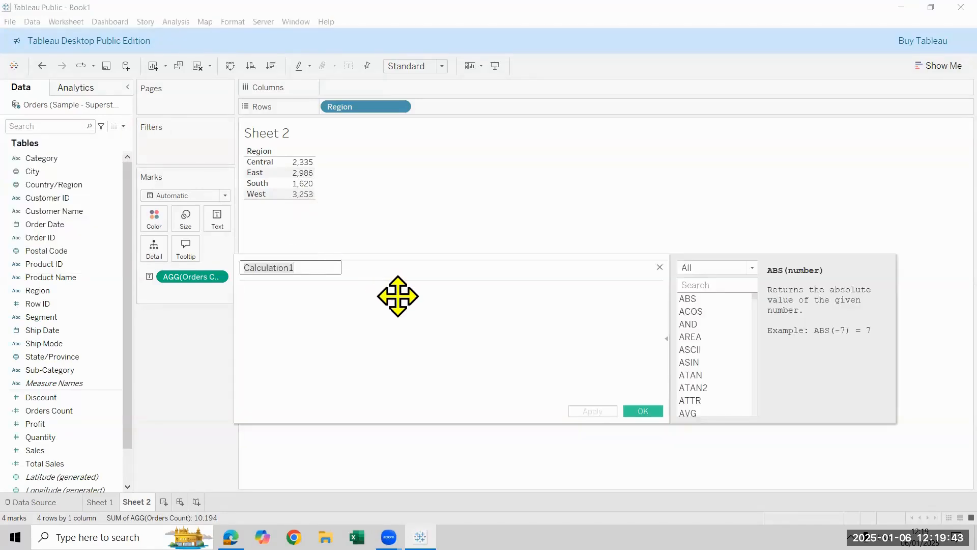
text(Un)
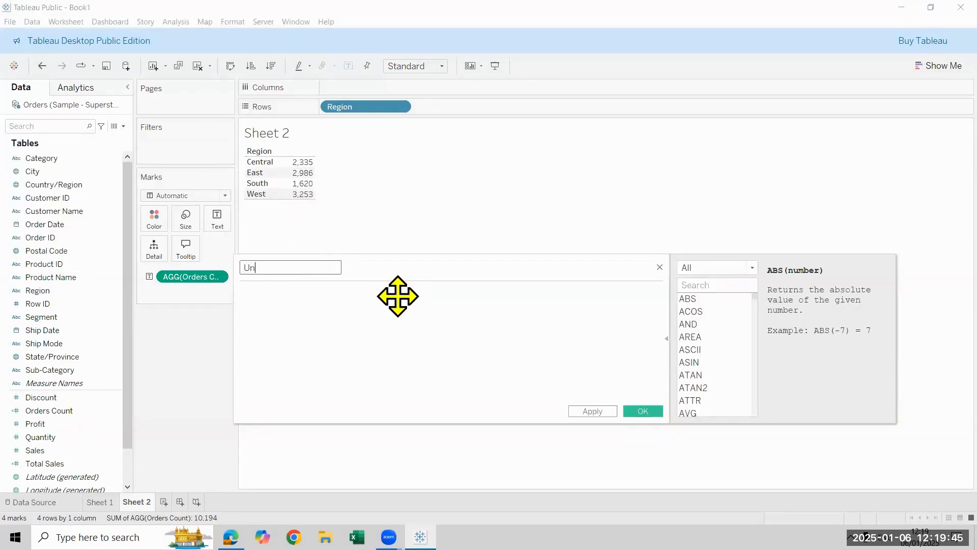
text(ique Order Count)
key(Tab)
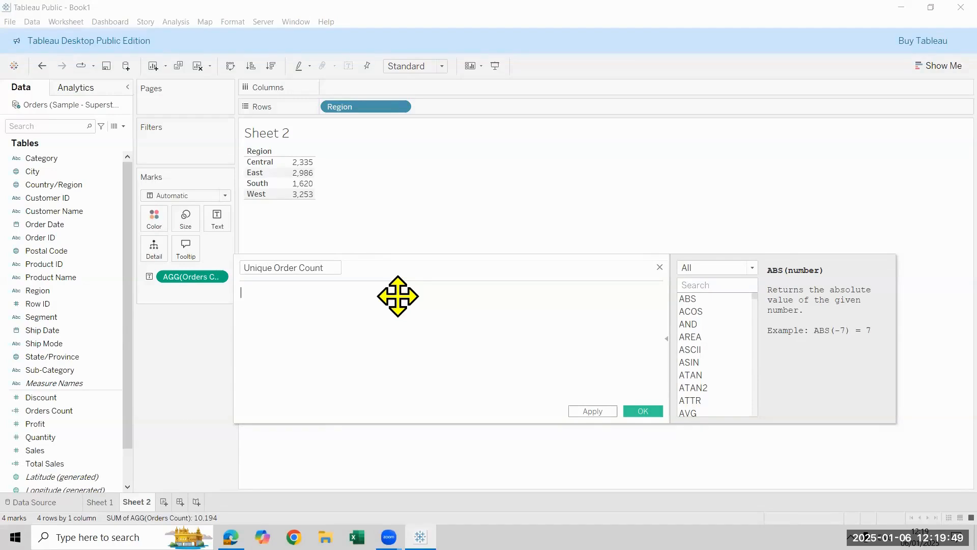
Step: Set the Unique Order Count formula to COUNTD([Order ID]) and save the field
text(coun)
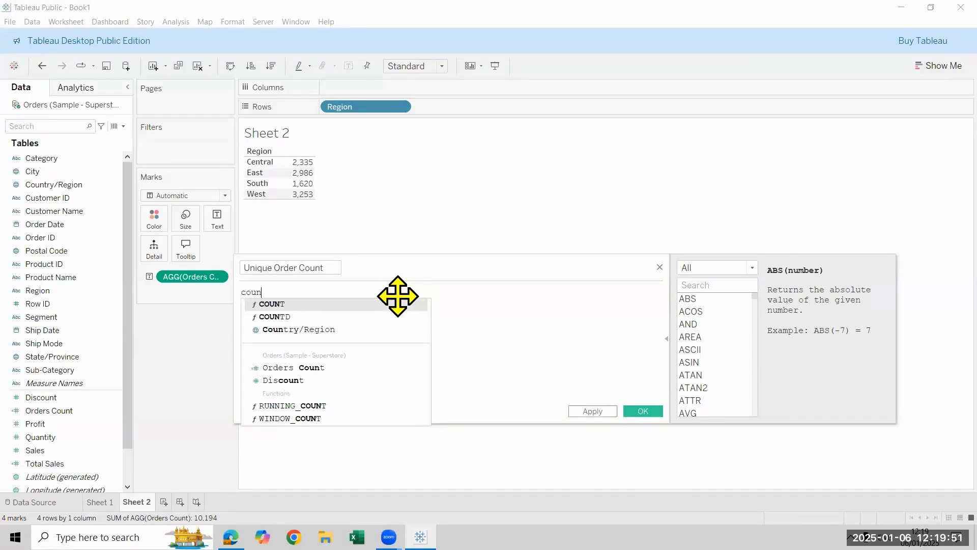
key(Return)
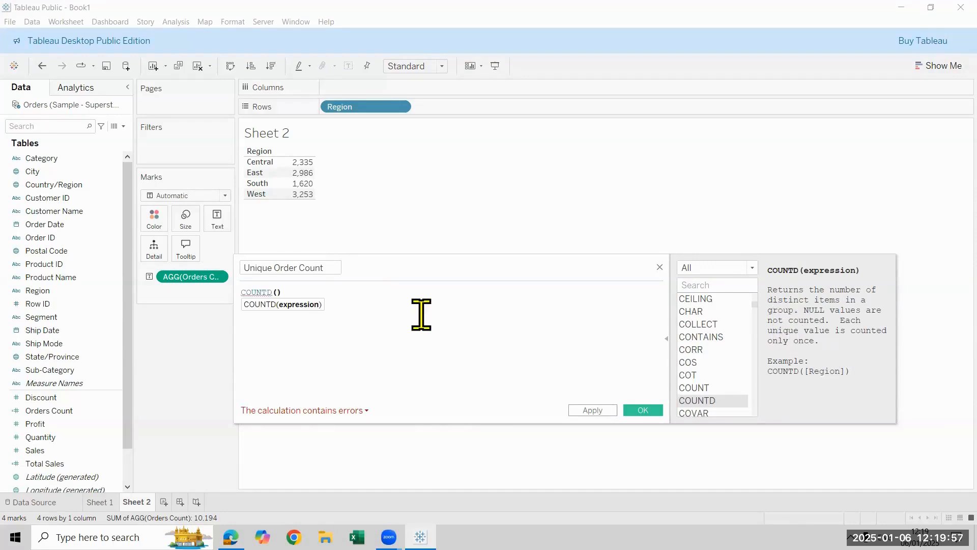
text(order)
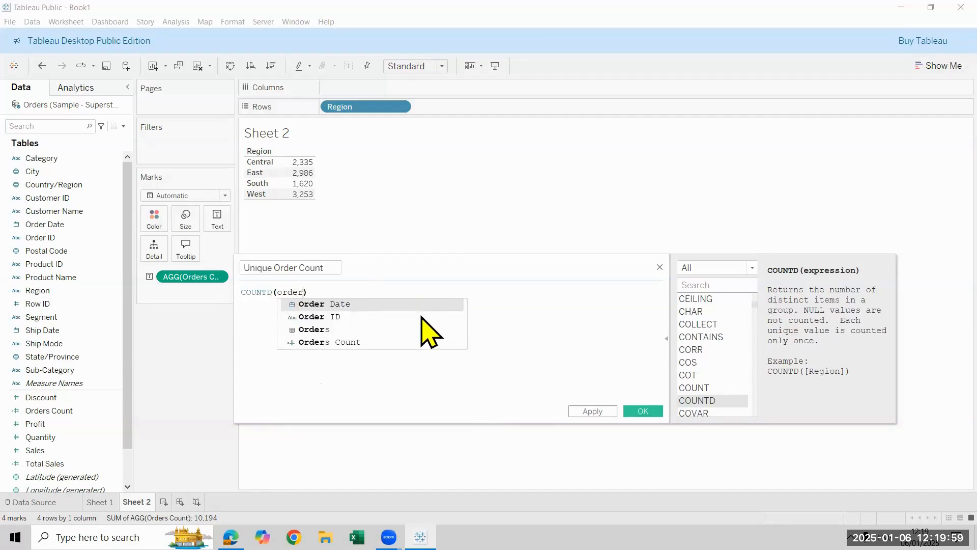
key(Down)
key(Return)
scroll(421, 314, up, 8)
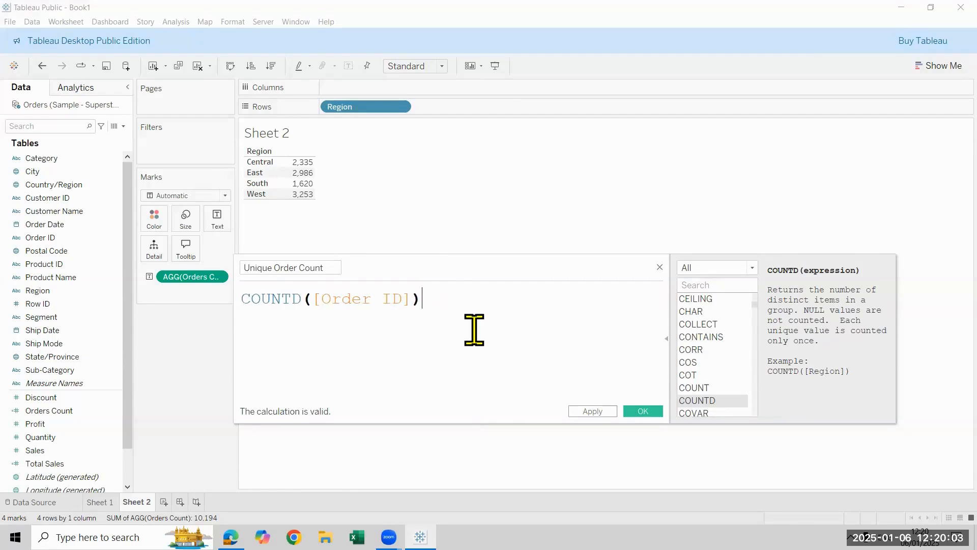
key(Return)
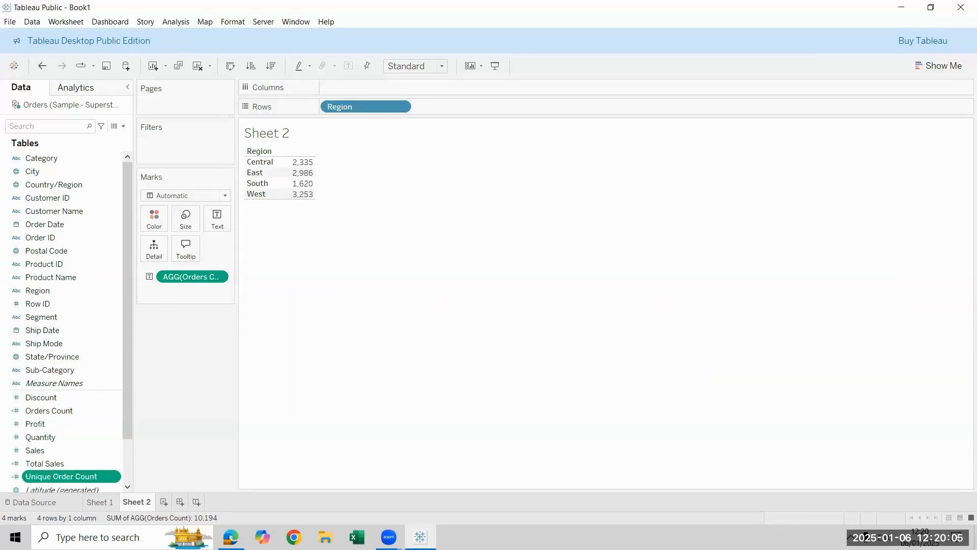
Step: Add Unique Order Count to the Region table beside Orders Count, and enlarge the table's columns and rows
double_click(62, 477)
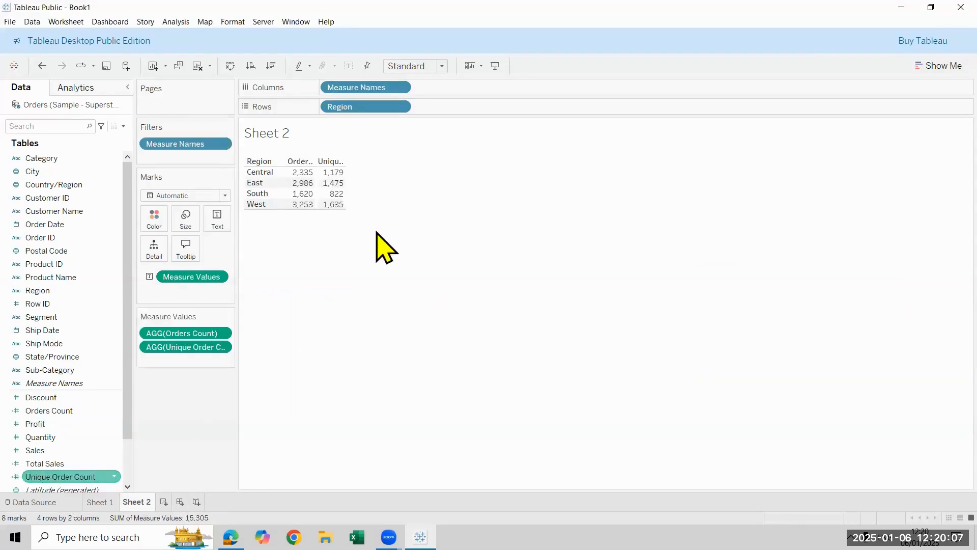
mouse_move(317, 176)
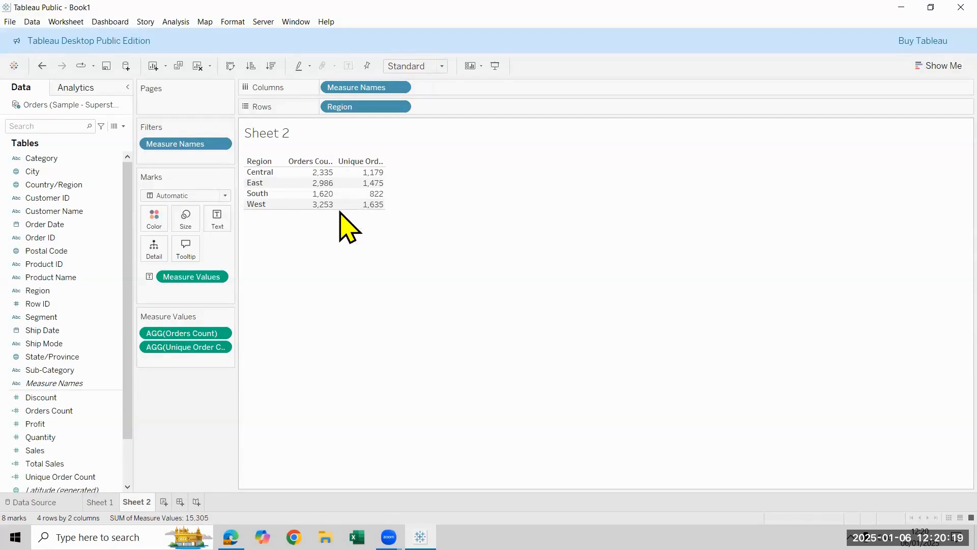
drag(340, 209, 343, 225)
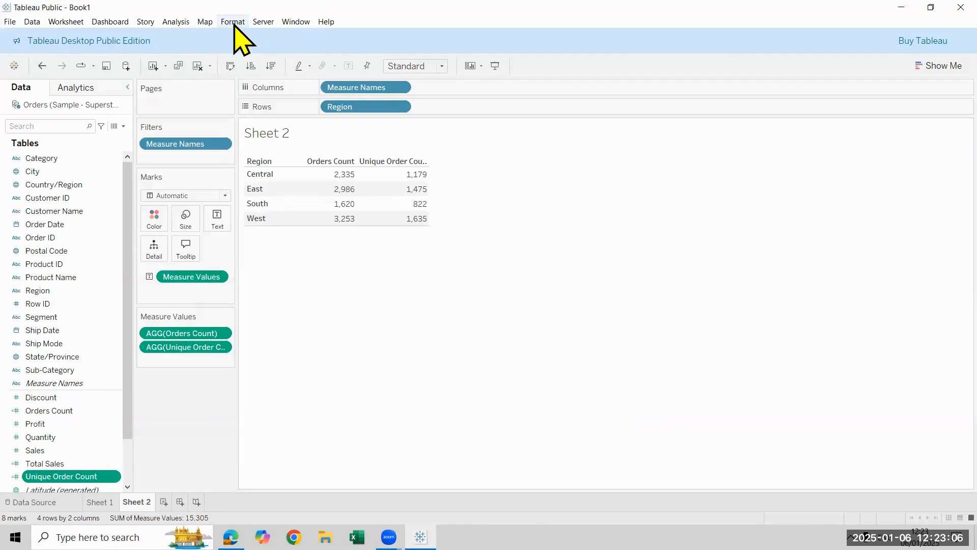
Step: Format the worksheet font of Sheet 2 as size 12 and bold, and close the font formatting
click(233, 21)
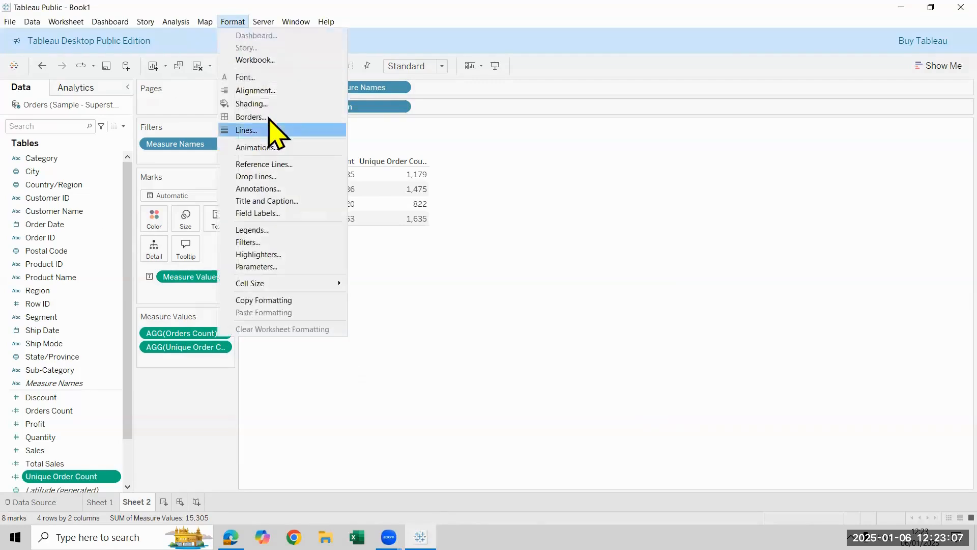
click(270, 78)
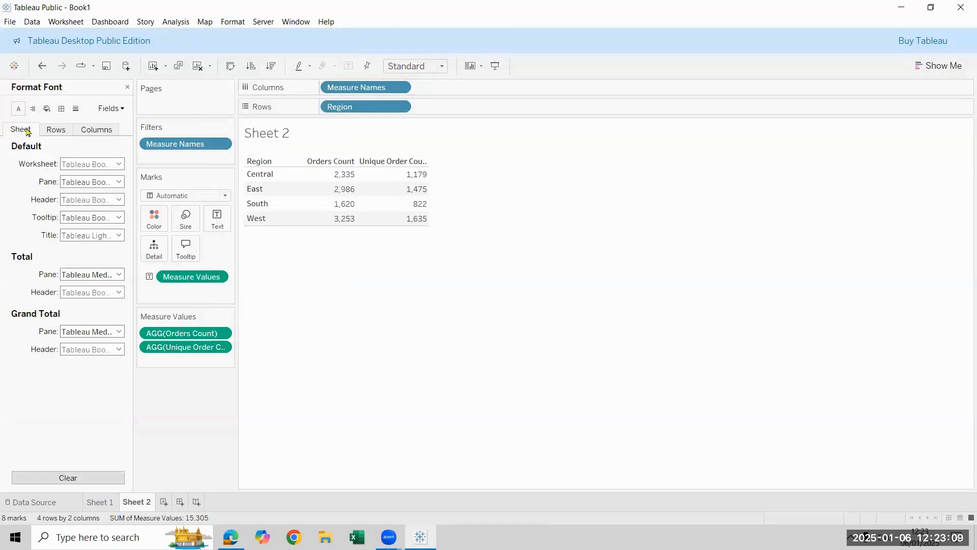
click(74, 164)
click(89, 198)
click(77, 235)
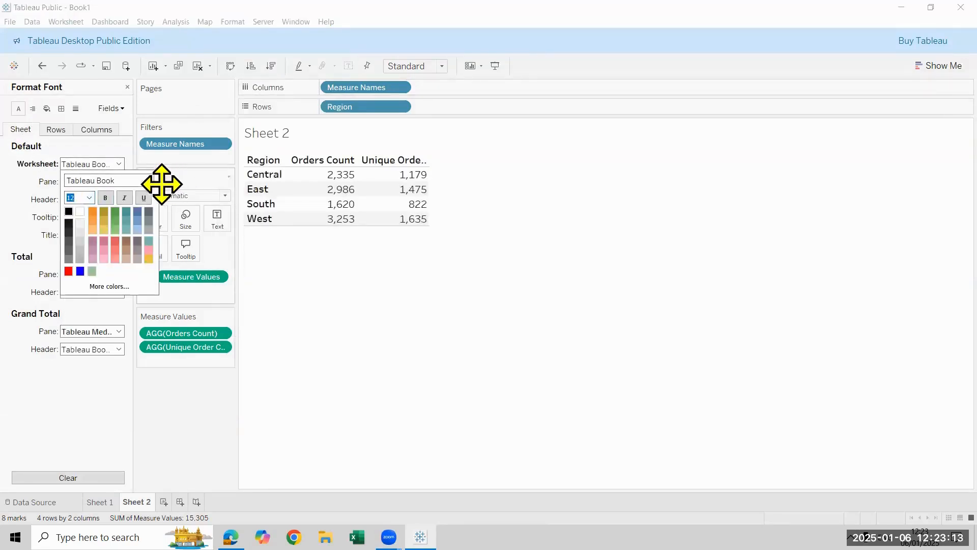
click(105, 198)
click(114, 408)
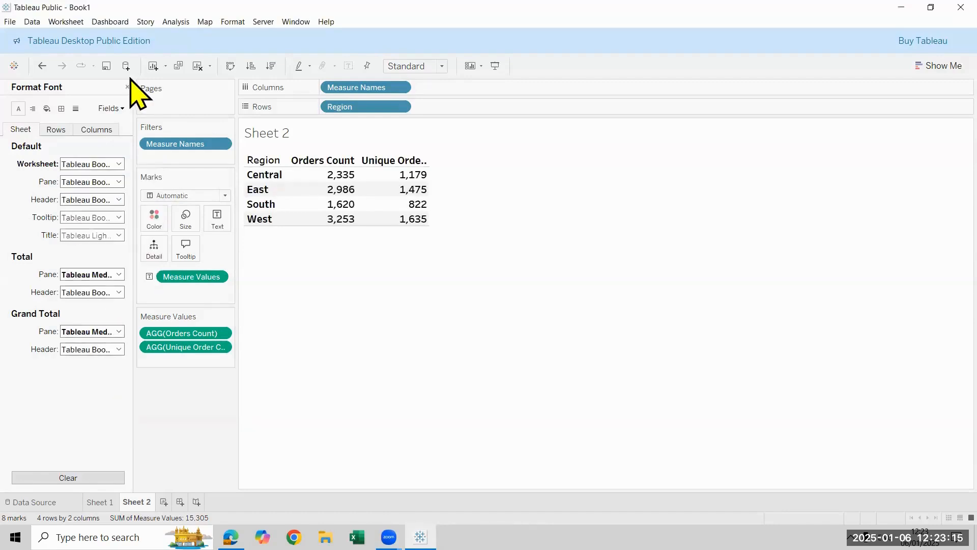
click(128, 87)
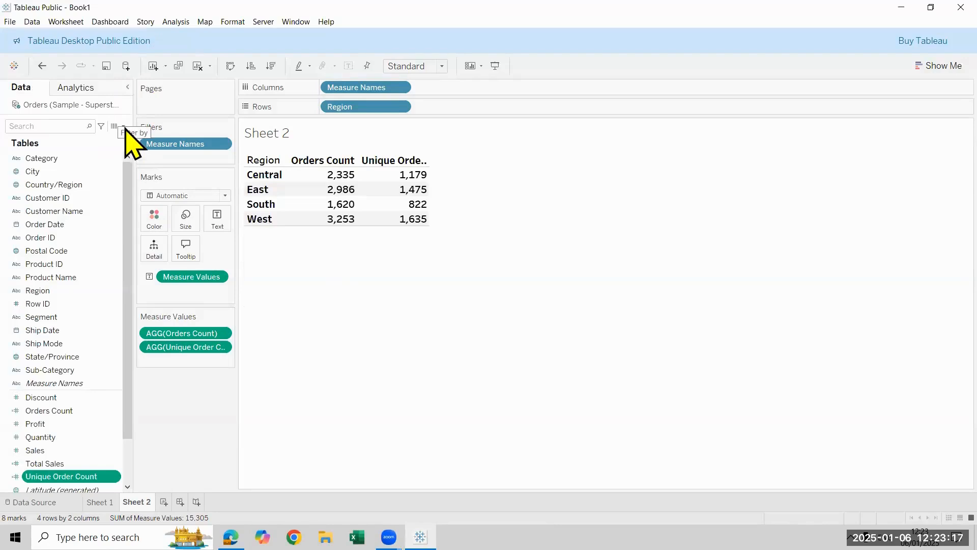
Step: Start a new calculated field and name it Duplicates Order Count
click(124, 127)
click(117, 135)
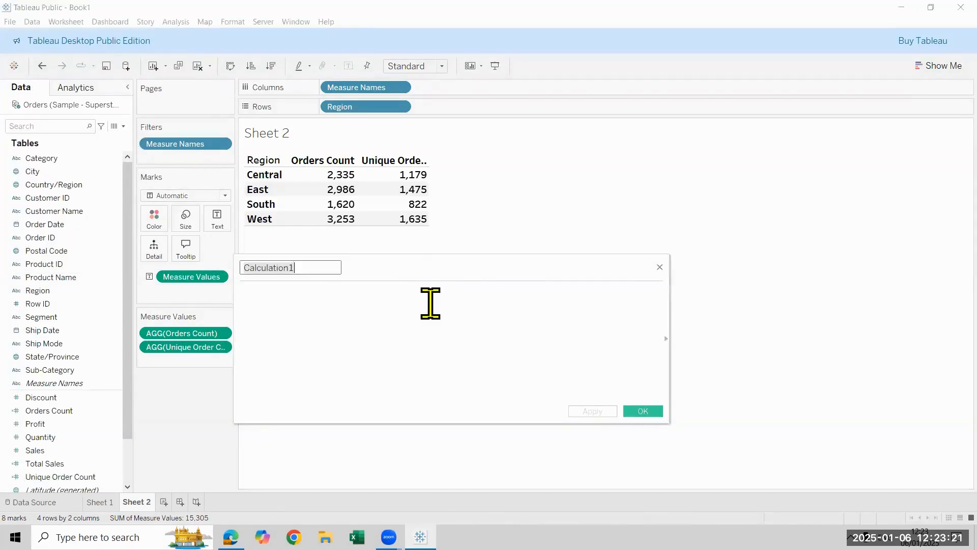
text(Duplicate)
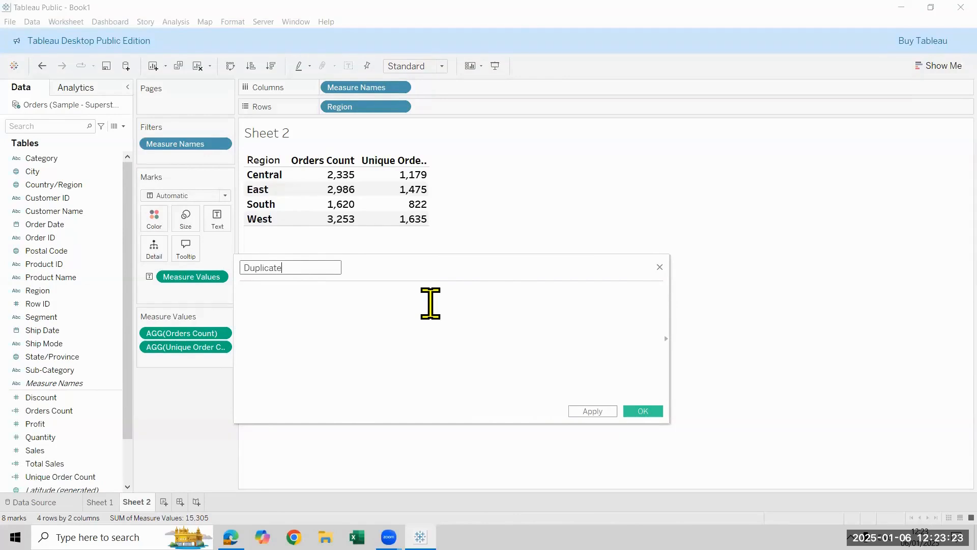
text(s Order Count)
click(430, 304)
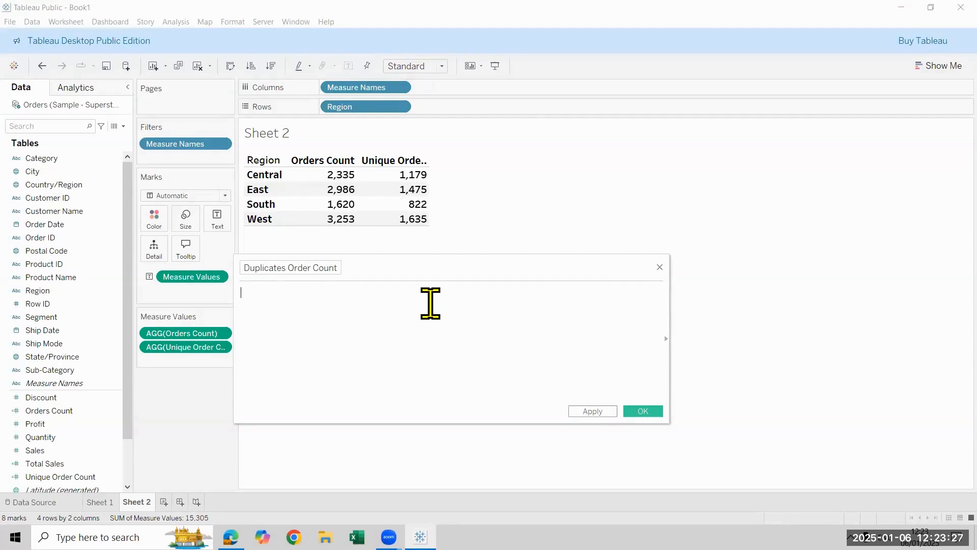
Step: Set the Duplicates Order Count formula to [Orders Count]-[Unique Order Count] and save the field
text(ord)
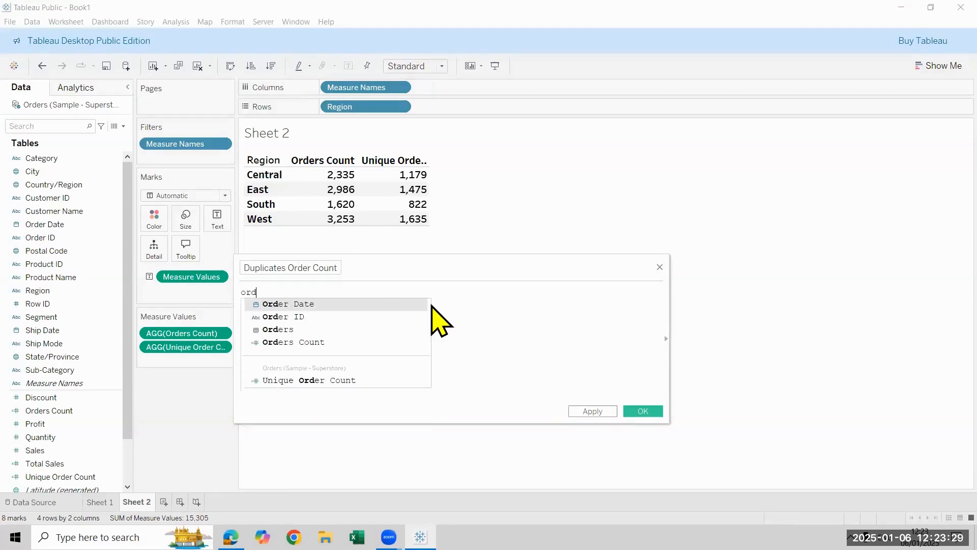
key(Return)
text(-uni)
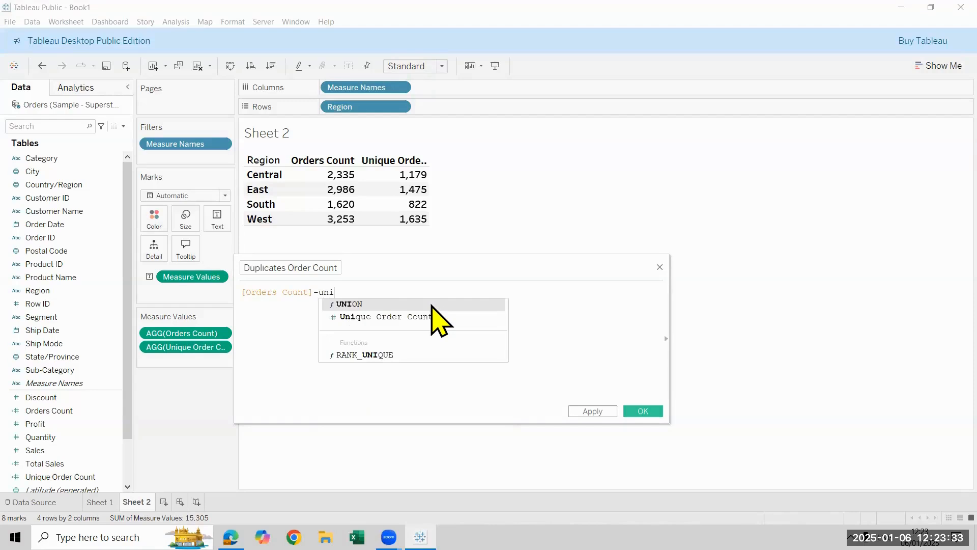
key(Return)
scroll(430, 304, up, 4)
click(643, 411)
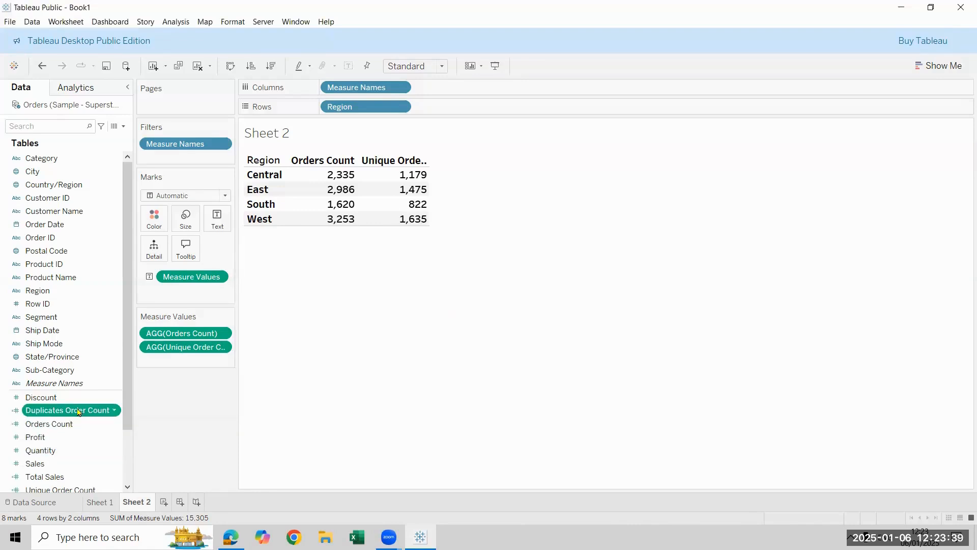
Step: Add Duplicates Order Count to the Region table as the last measure, after Unique Order Count, and widen the columns
double_click(79, 413)
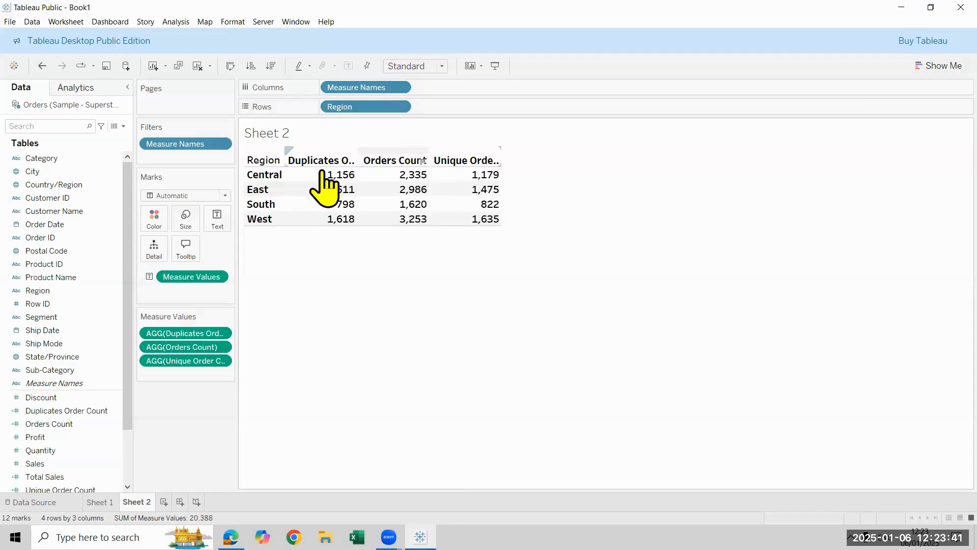
drag(176, 334, 180, 377)
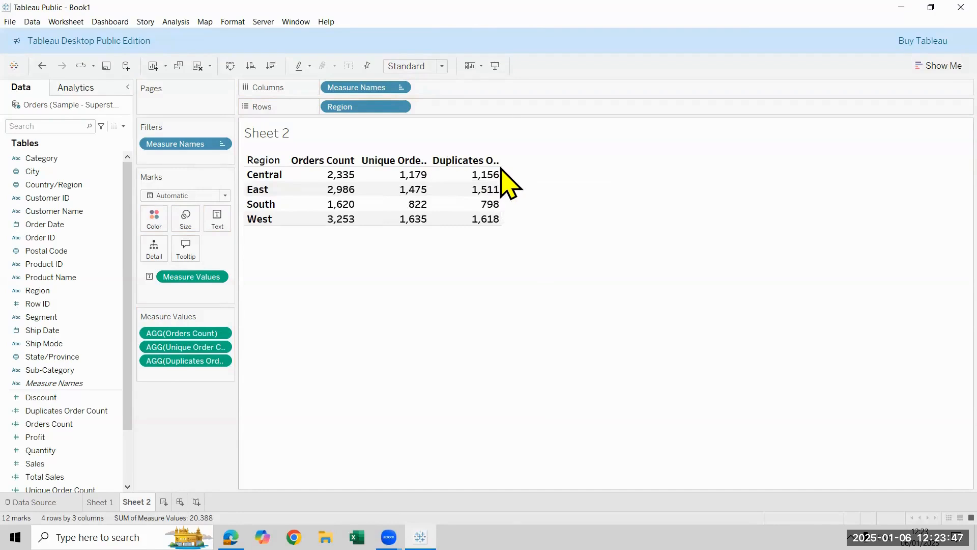
drag(502, 182, 588, 182)
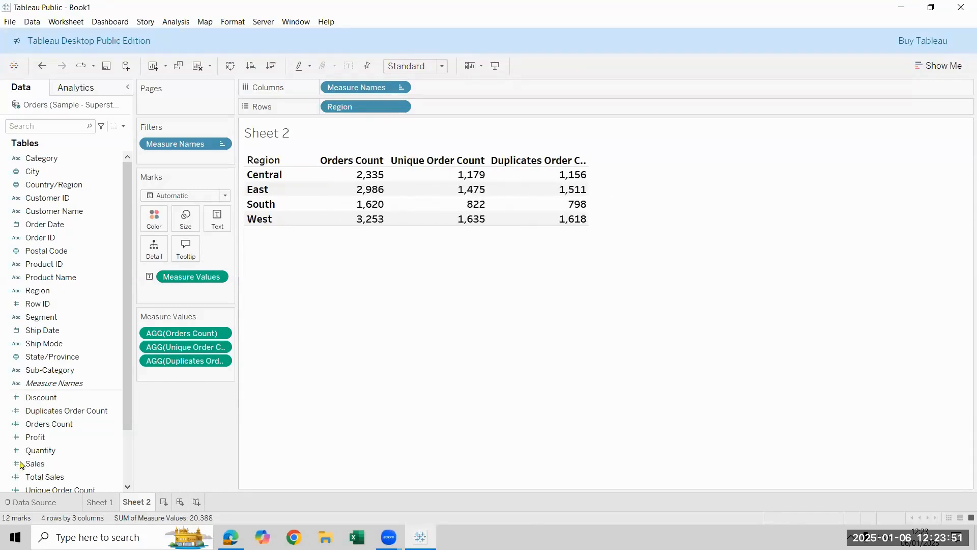
Step: Review the Duplicates Order Count formula in the calculation editor, and close the editor
right_click(91, 413)
click(182, 221)
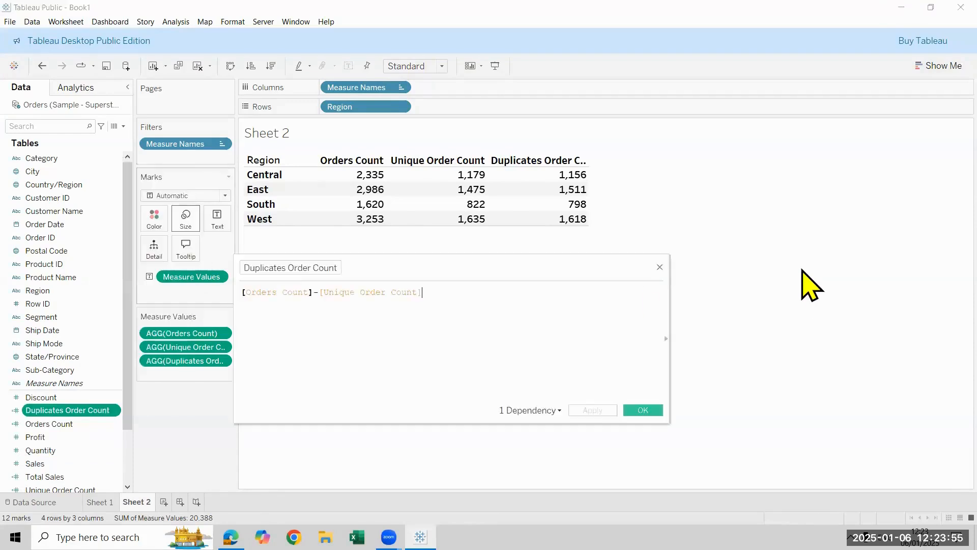
ctrl+scroll(557, 291, up, 5)
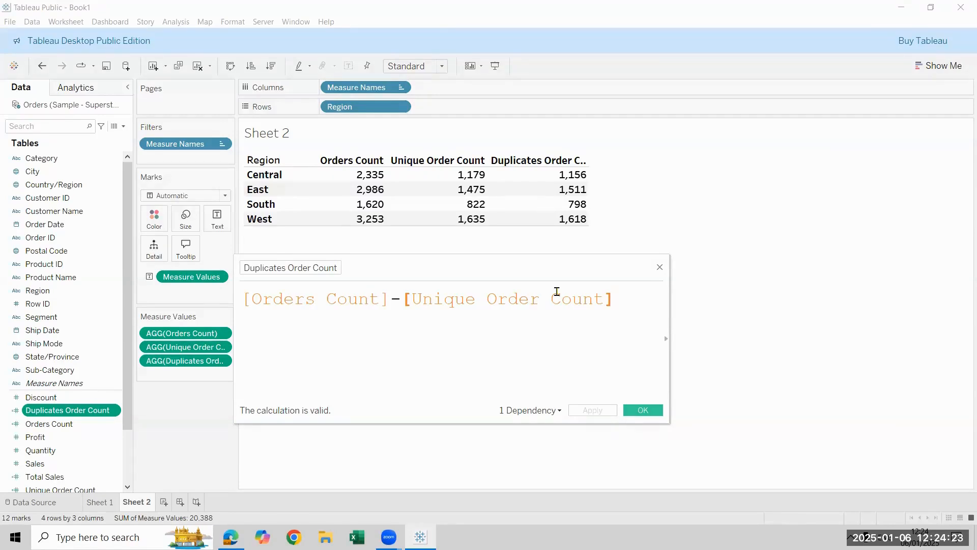
click(648, 412)
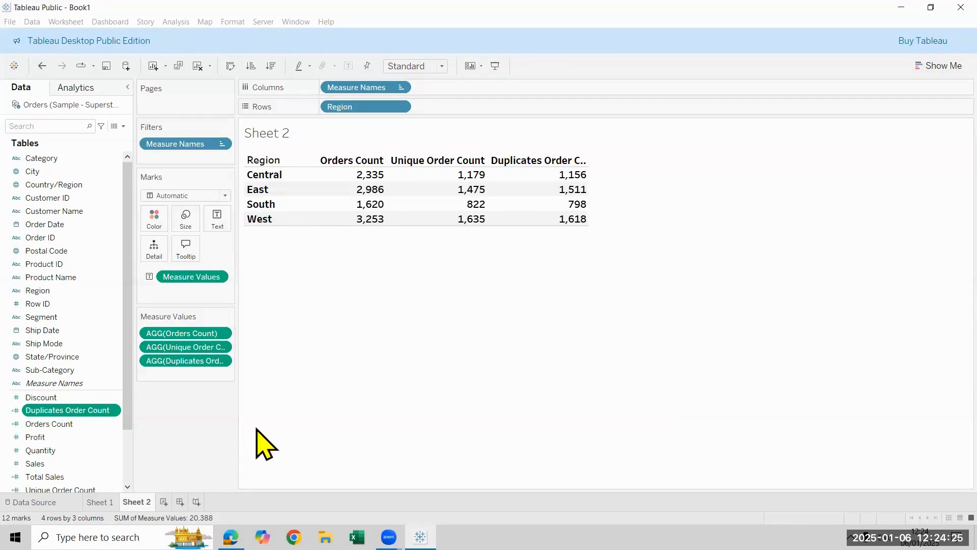
Step: Format the Sheet 1 worksheet font as bold at size 15, and close the font formatting pane
click(100, 502)
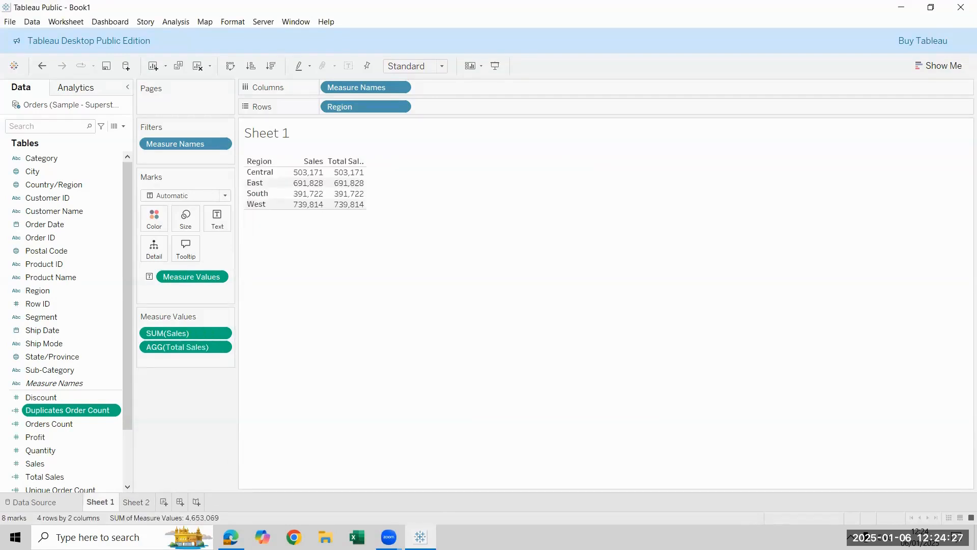
click(233, 22)
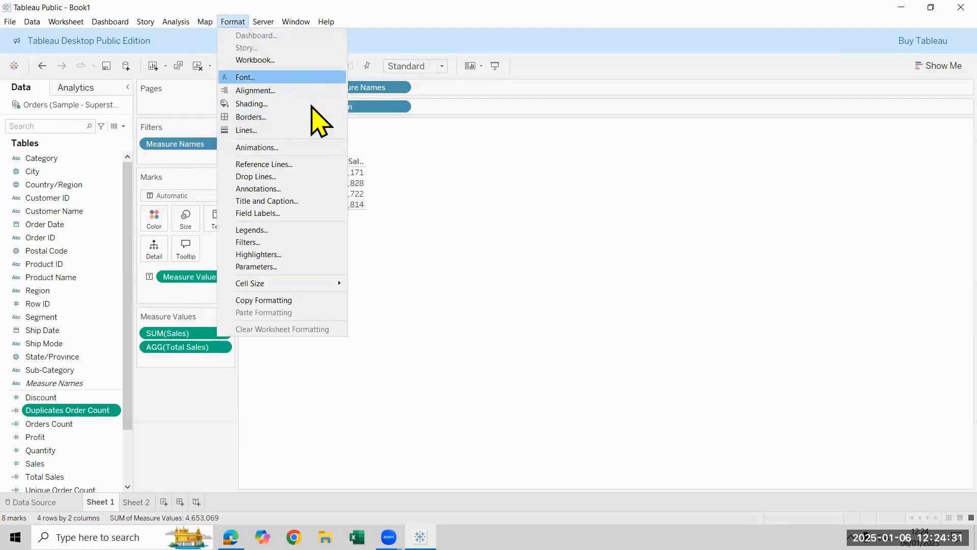
click(304, 78)
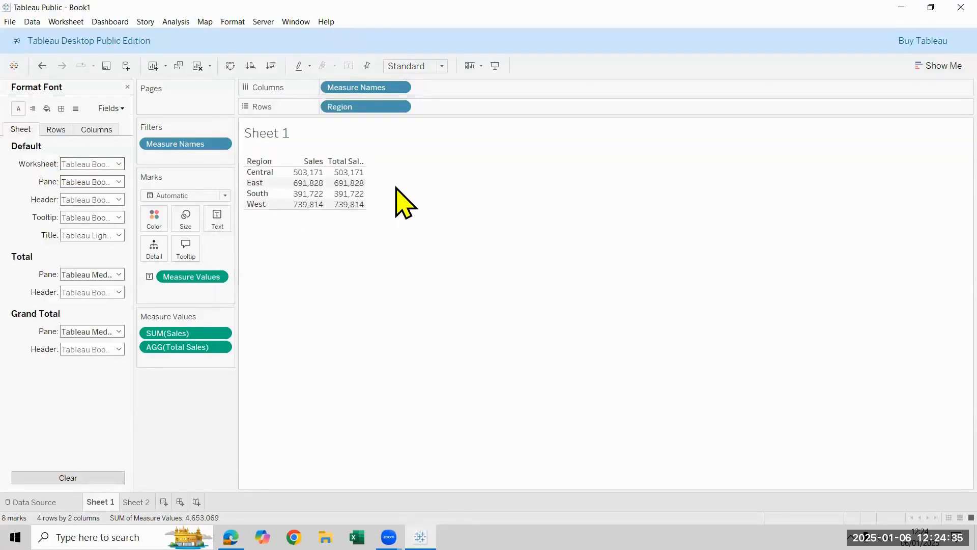
click(99, 164)
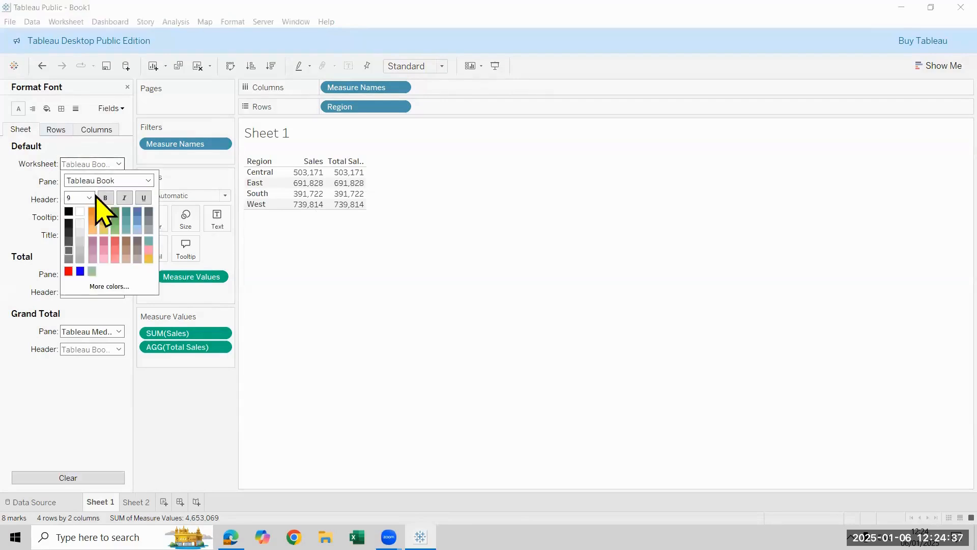
click(90, 198)
click(89, 257)
click(106, 197)
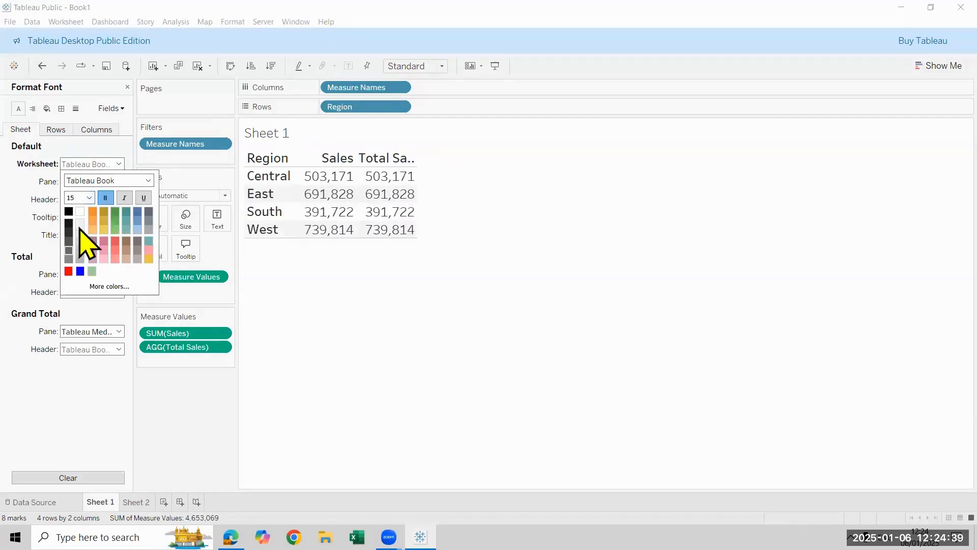
click(127, 86)
click(128, 86)
Step: Widen the Sheet 1 table columns to fit the Total Sales header, and increase the header row's height
mouse_move(415, 178)
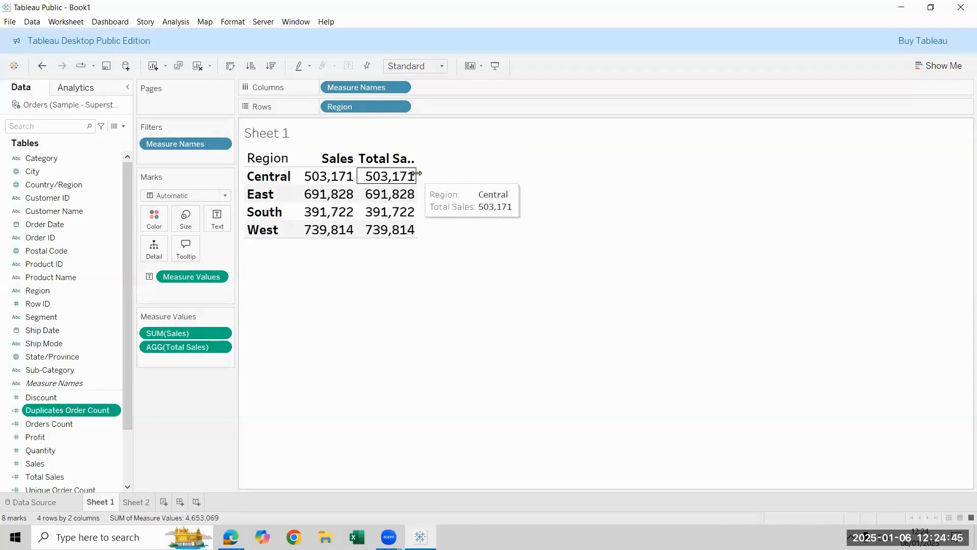
drag(417, 175, 481, 182)
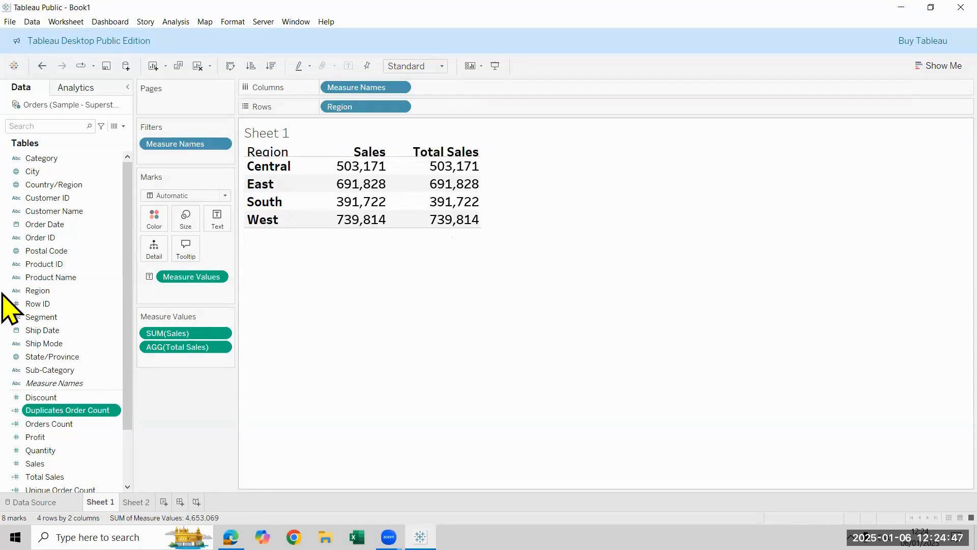
click(323, 162)
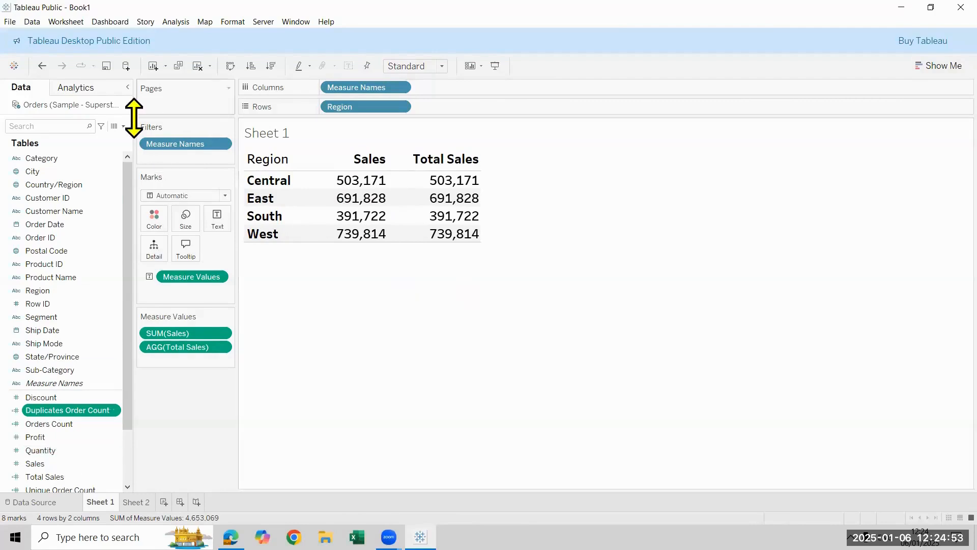
Step: Start a new calculated field and name it South Region Sales
click(123, 127)
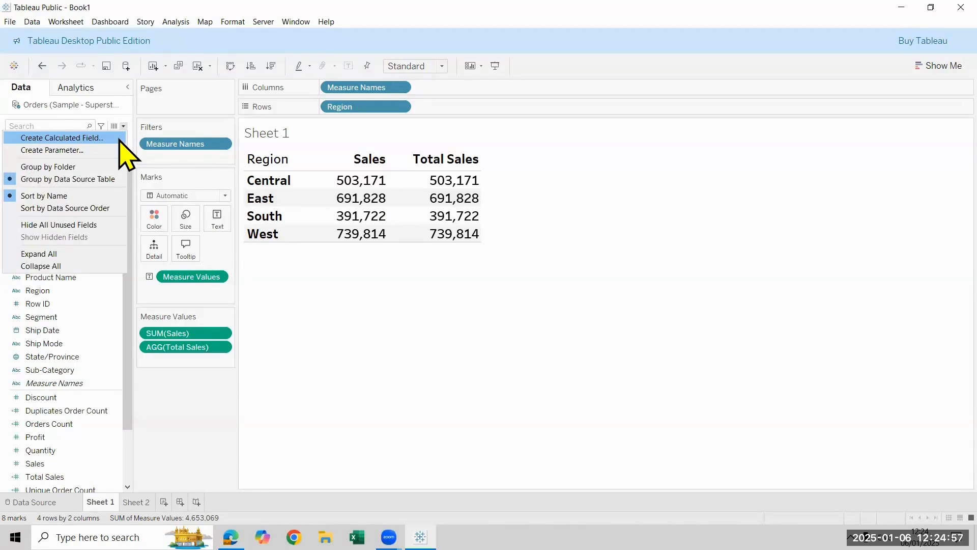
click(120, 141)
key(BackSpace)
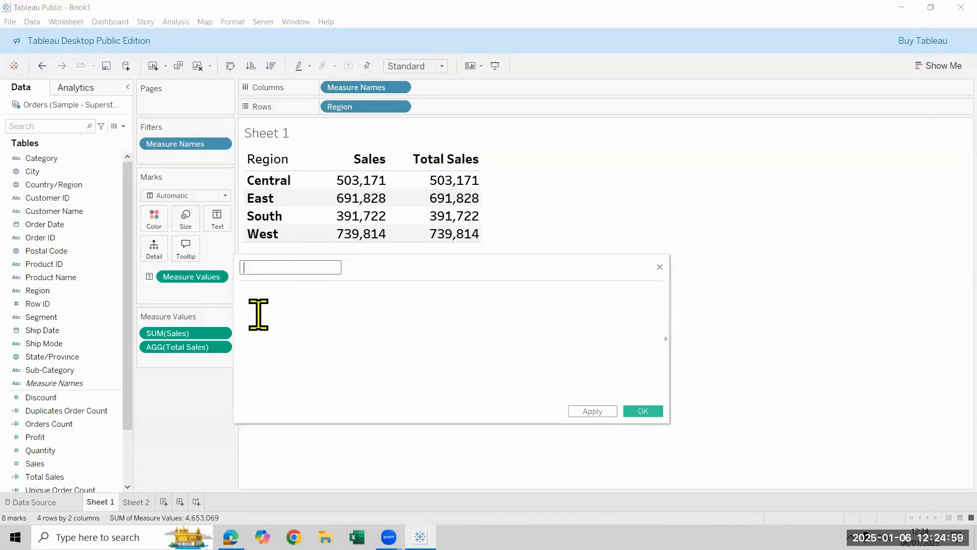
text(R)
key(BackSpace)
text(Soun)
text(h Region)
text( Sales)
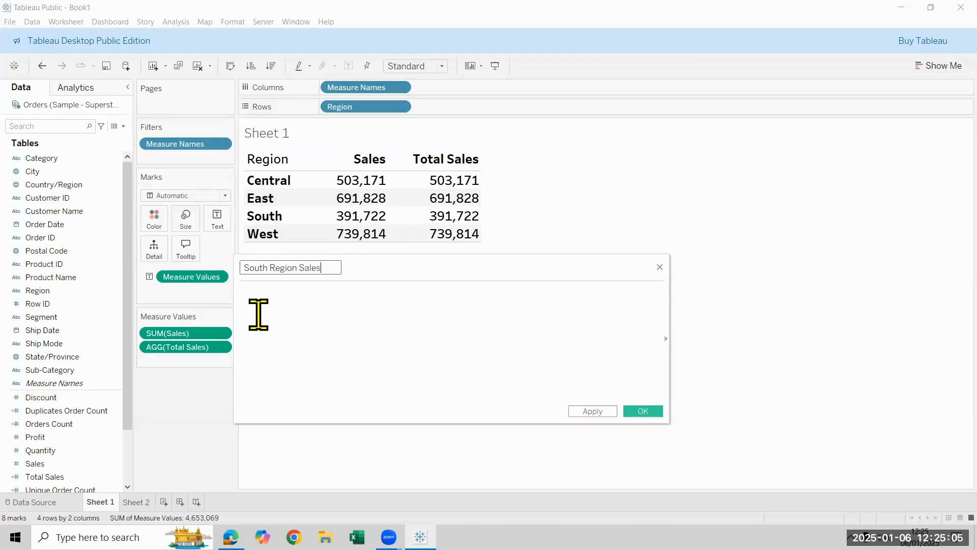
Step: Set the South Region Sales formula to IF [Region]="South" then [Sales] END and save the field
click(259, 314)
text(IF reg)
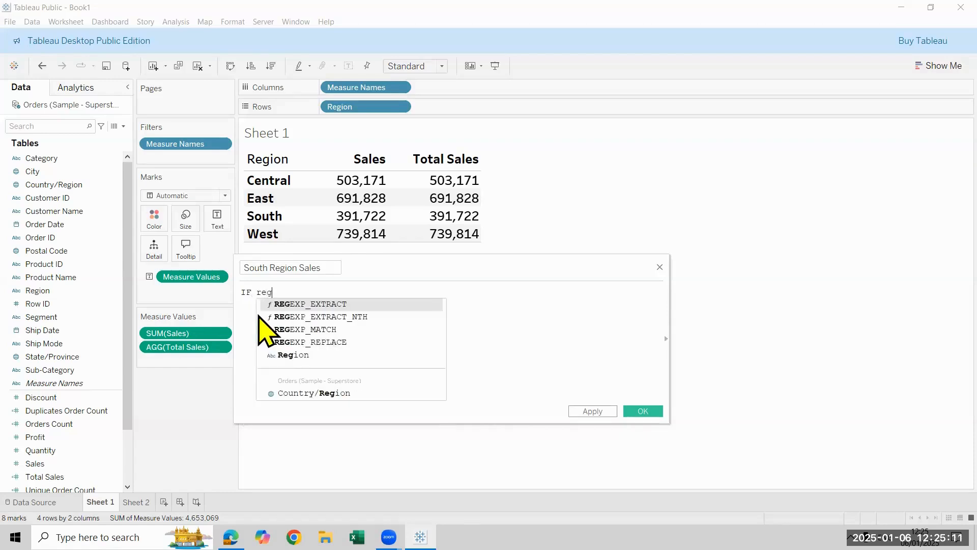
key(Down)
key(Down)
key(Down)
key(Down)
key(Return)
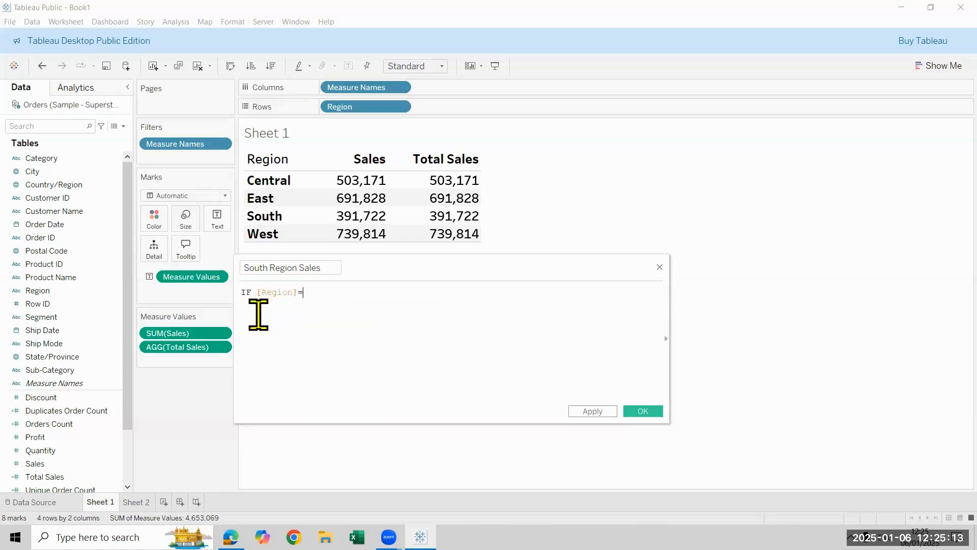
text(="South" then sa)
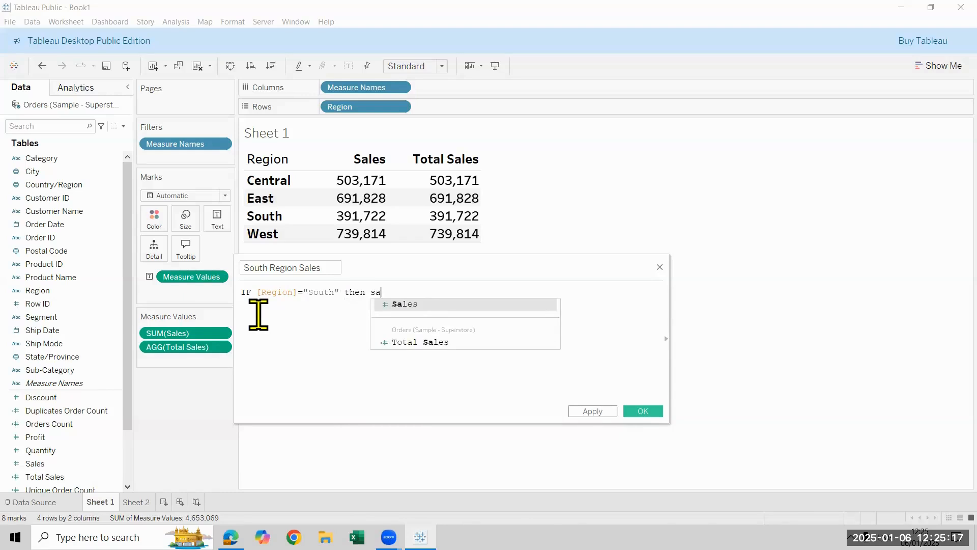
key(Return)
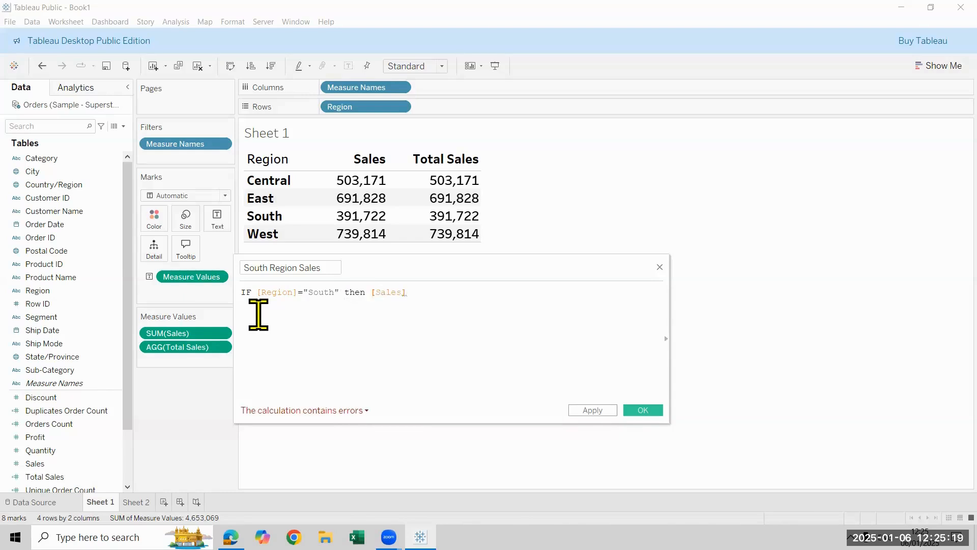
text(end)
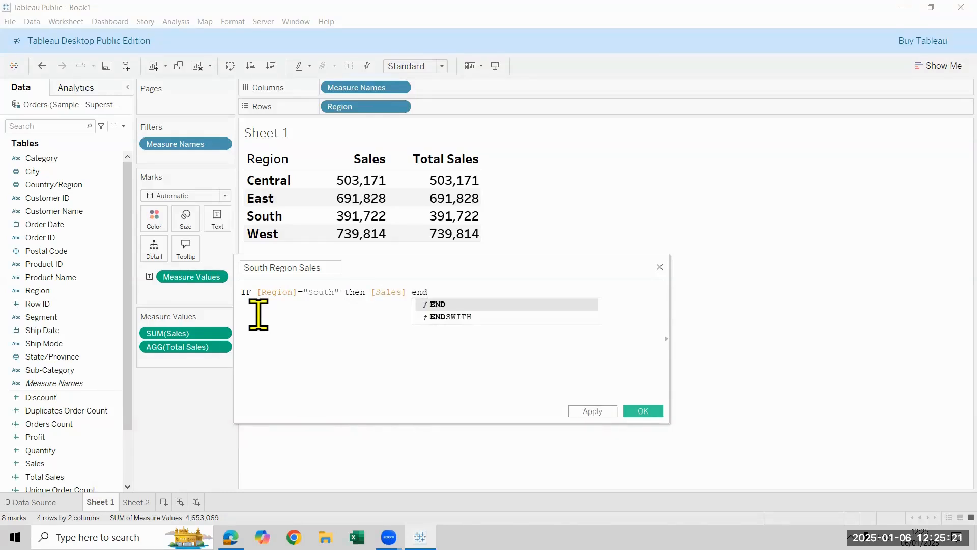
key(Return)
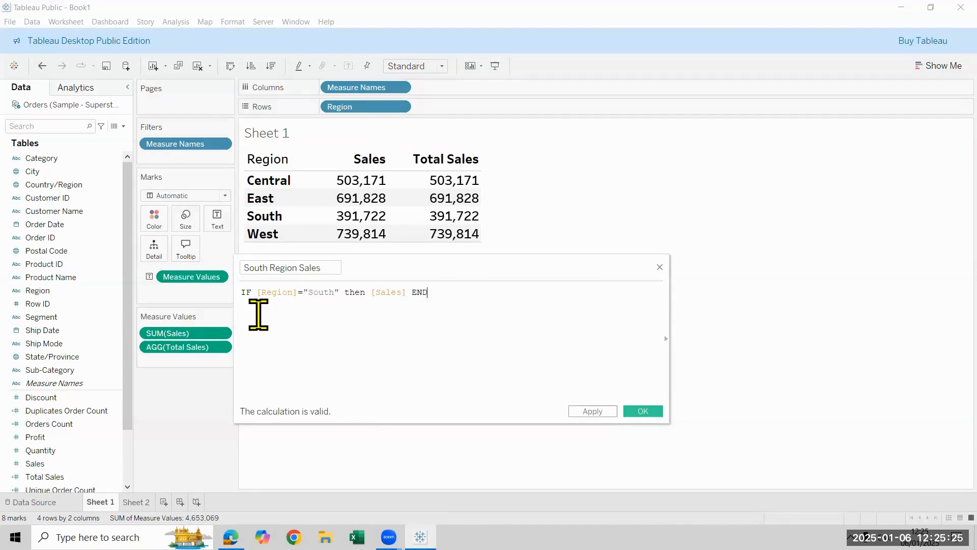
click(642, 411)
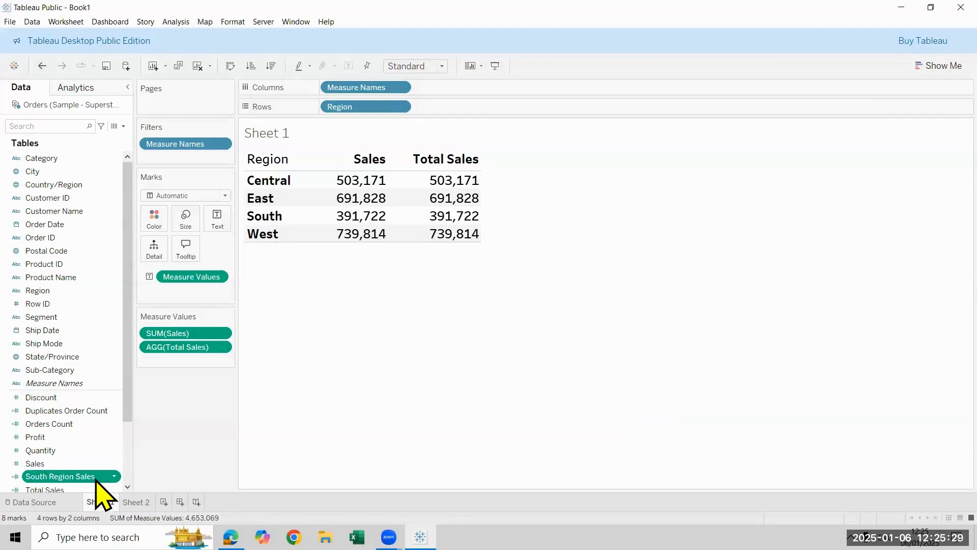
Step: Add South Region Sales to the Region table as the last measure after Total Sales, and review its formula in the calculation editor
double_click(96, 478)
mouse_move(454, 239)
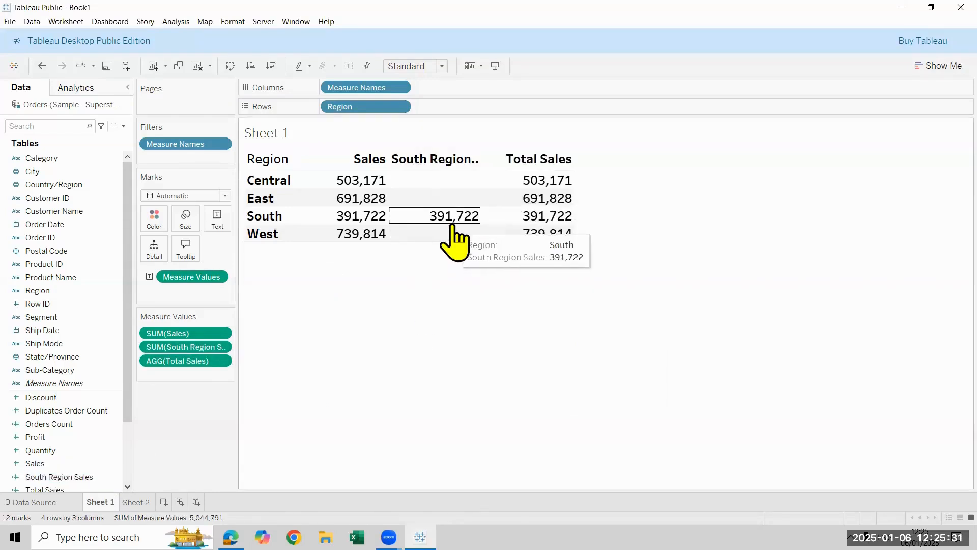
drag(184, 346, 186, 378)
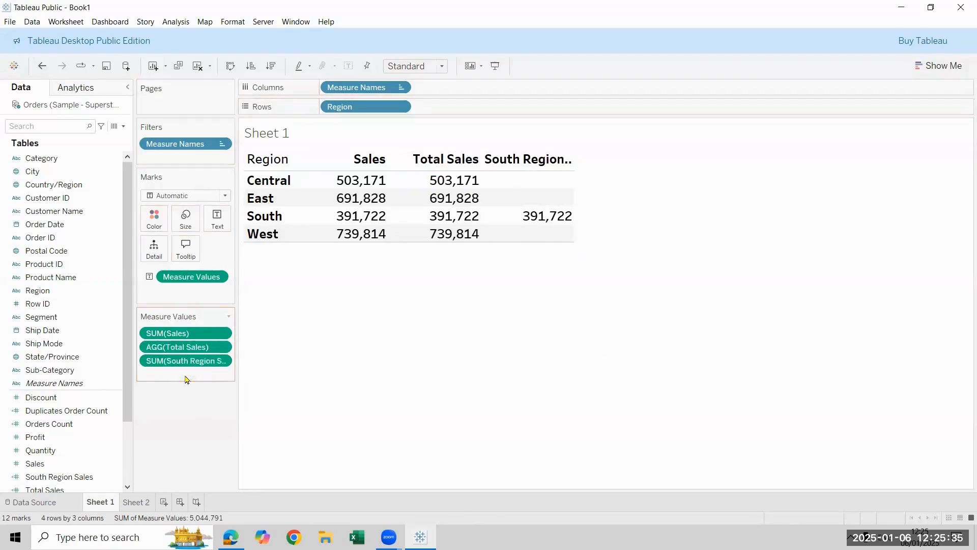
right_click(92, 476)
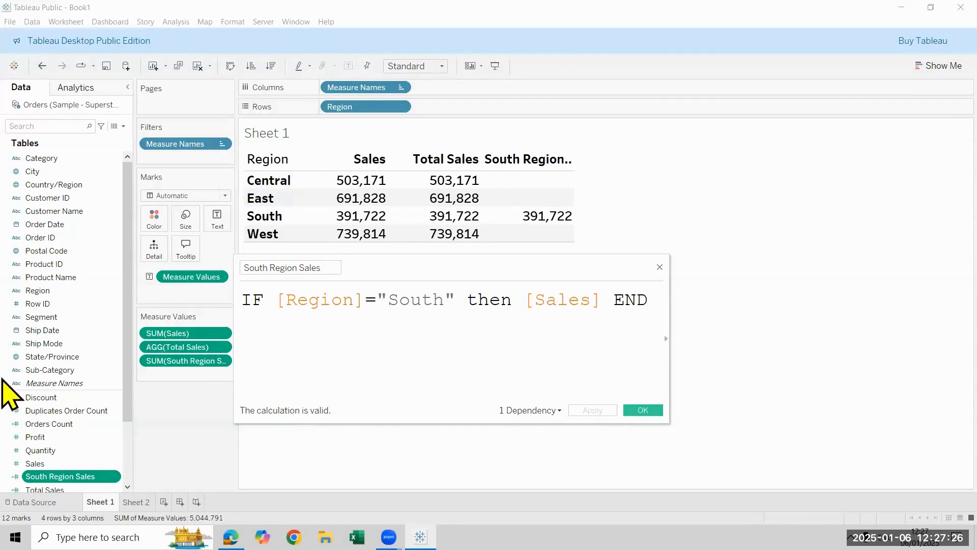
click(644, 410)
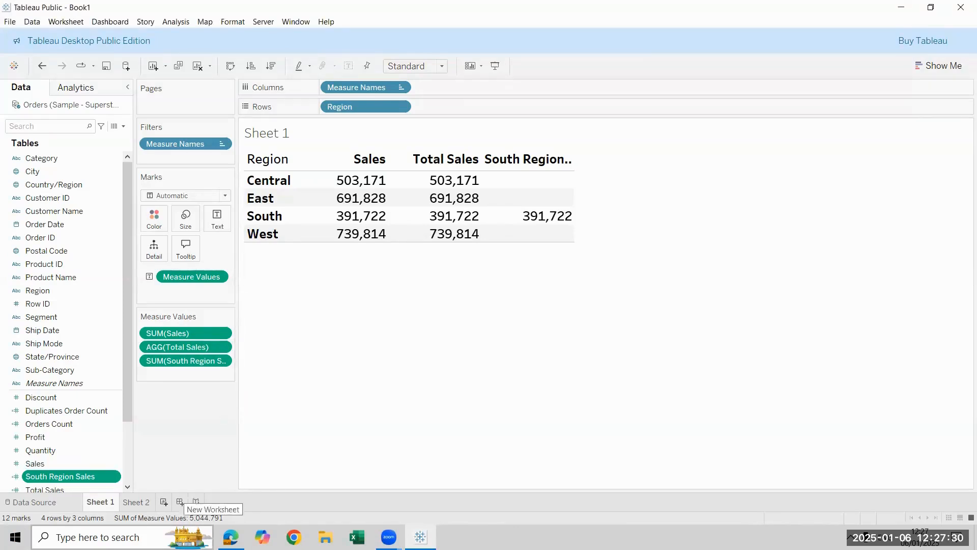
Step: Add a new blank worksheet, and switch to a new Notepad document
click(164, 502)
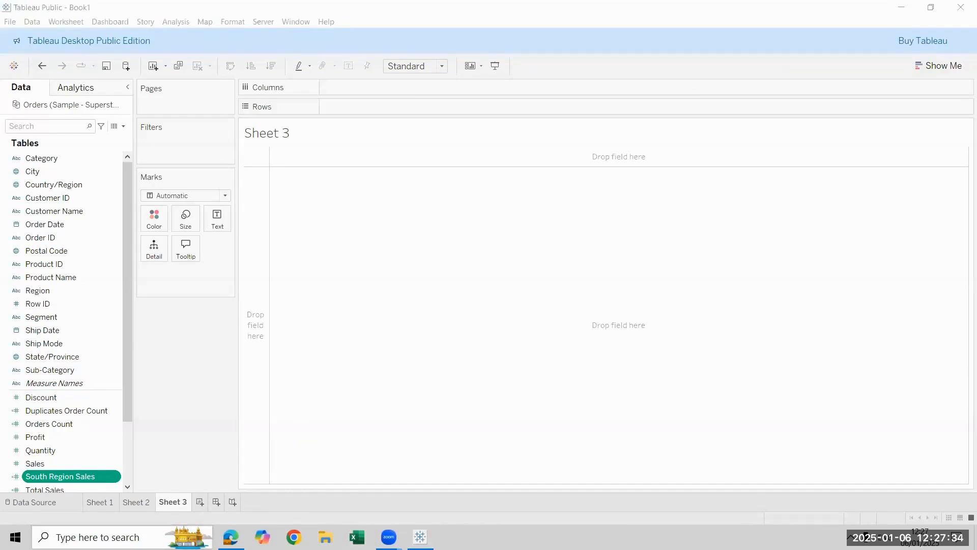
click(122, 537)
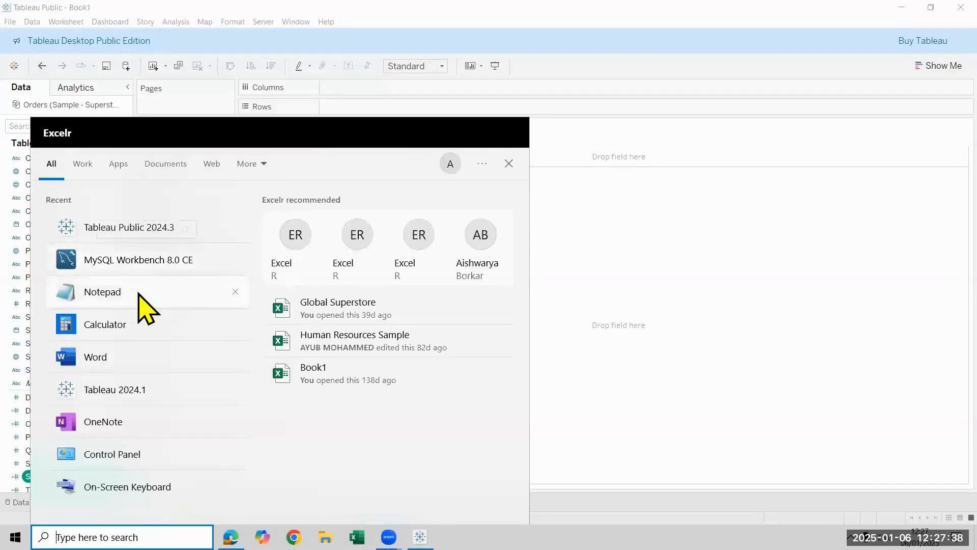
click(137, 290)
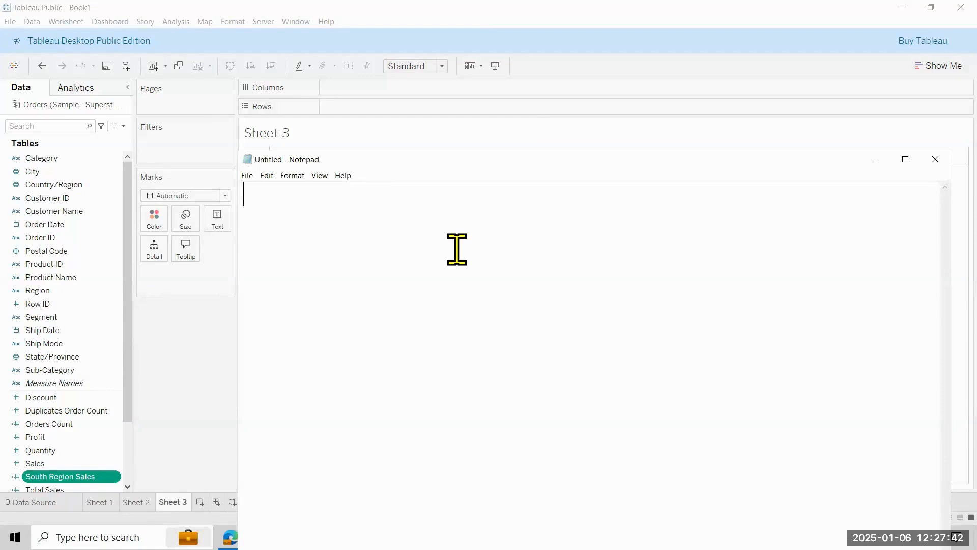
Step: Write "Profit<0 Bad" as the first line of the note
text(I)
key(BackSpace)
text(Pro)
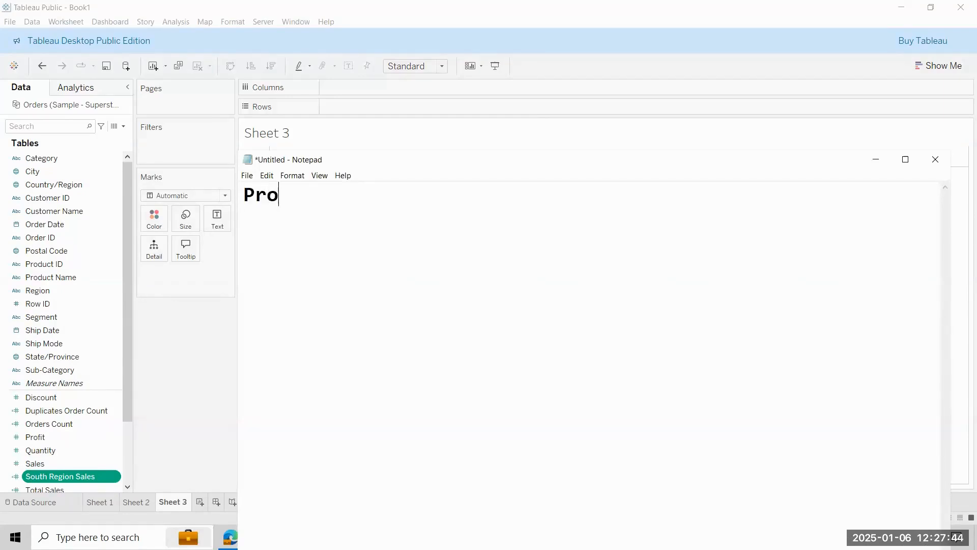
text(fit<0)
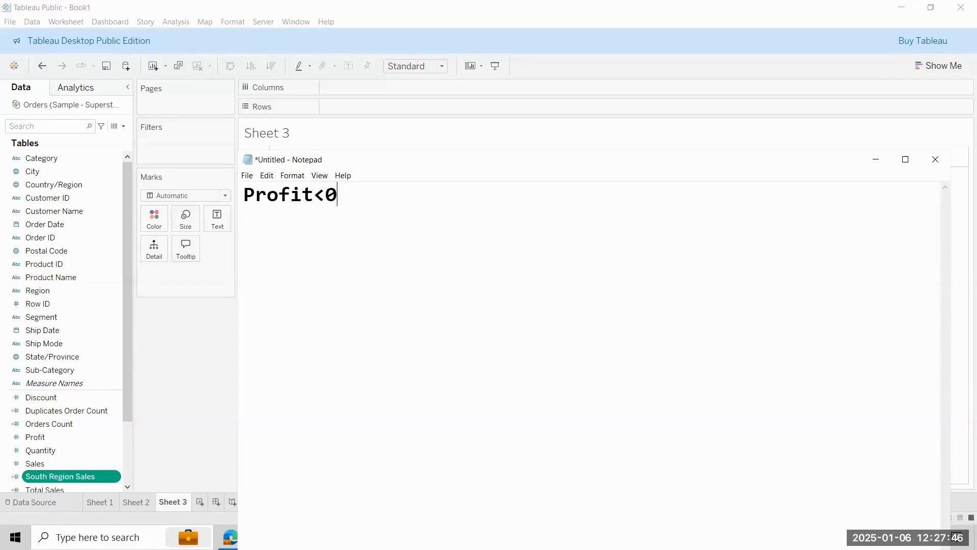
text( red)
key(BackSpace)
key(BackSpace)
key(BackSpace)
text(Bad)
key(Return)
Step: Begin the note's second line with "profit", and minimize Notepad to return to Tableau
text(>)
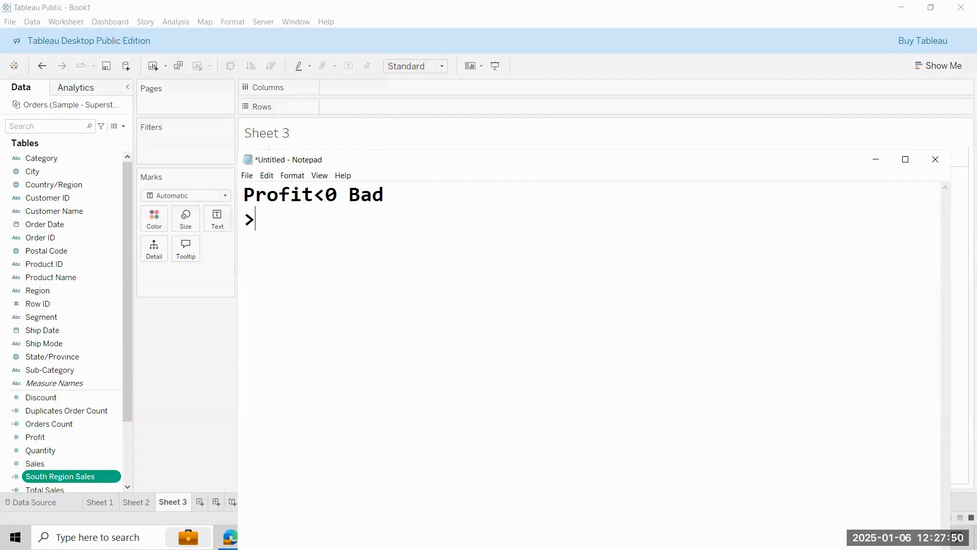
key(BackSpace)
text(profit)
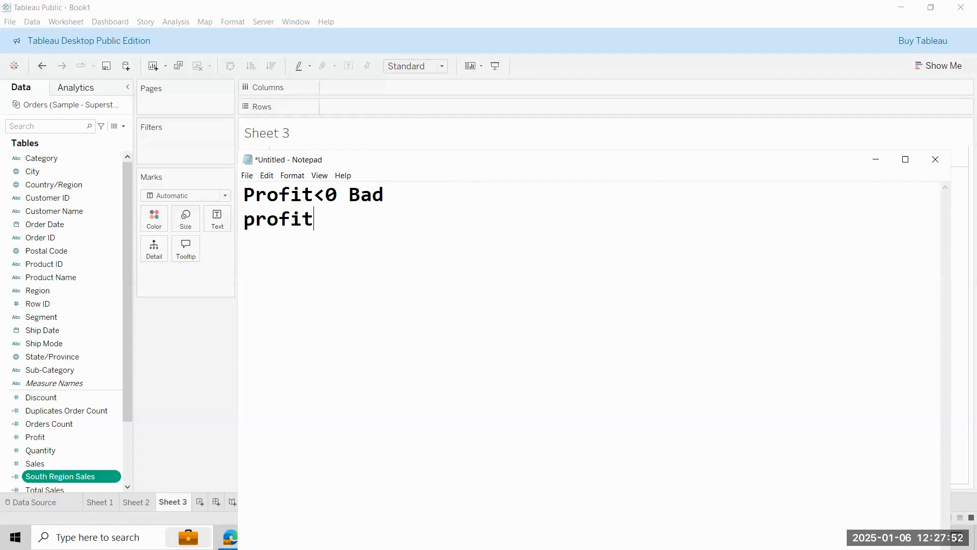
key(BackSpace)
click(876, 159)
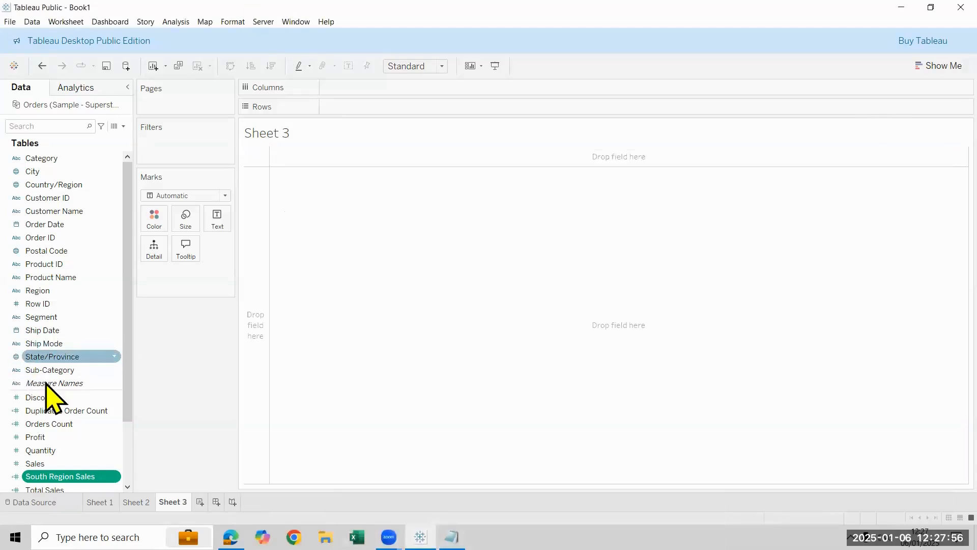
Step: Show Profit by Sub-Category as a table in Sheet 3, sorted by profit in descending order
click(46, 370)
double_click(84, 439)
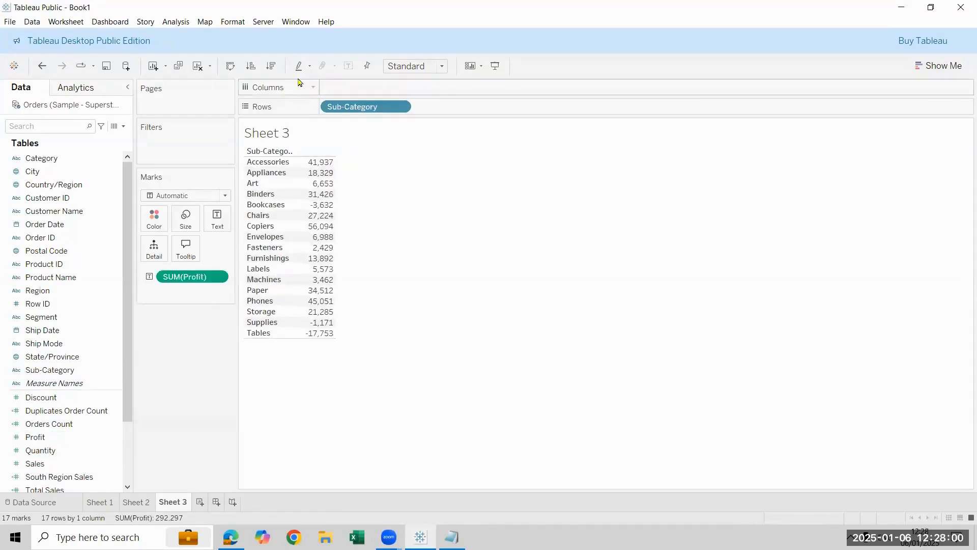
click(271, 66)
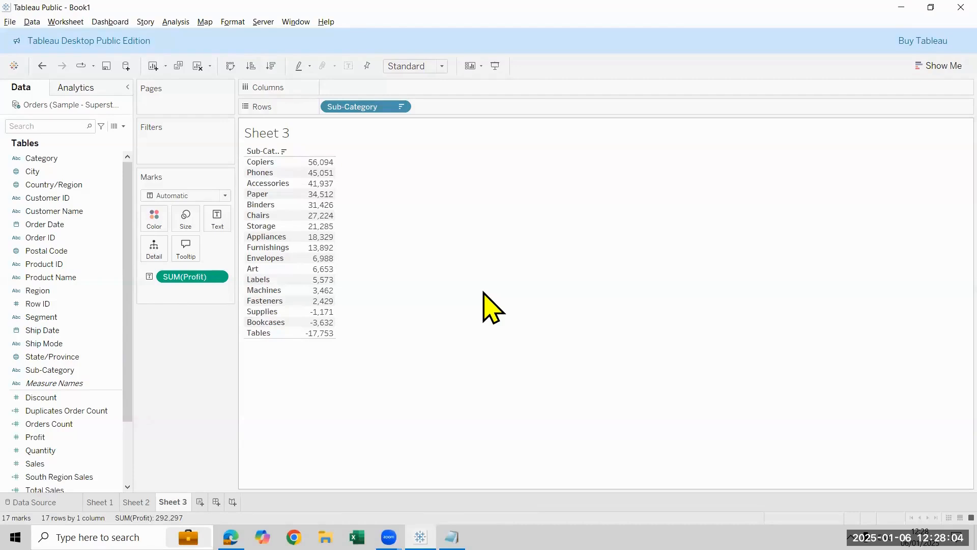
Step: Switch to Notepad, complete the second line as "profit 0-20k Good", and add the line "Profit>20 Excellent"
key(alt+Tab)
text(0-20k Good)
key(Return)
text(Pro)
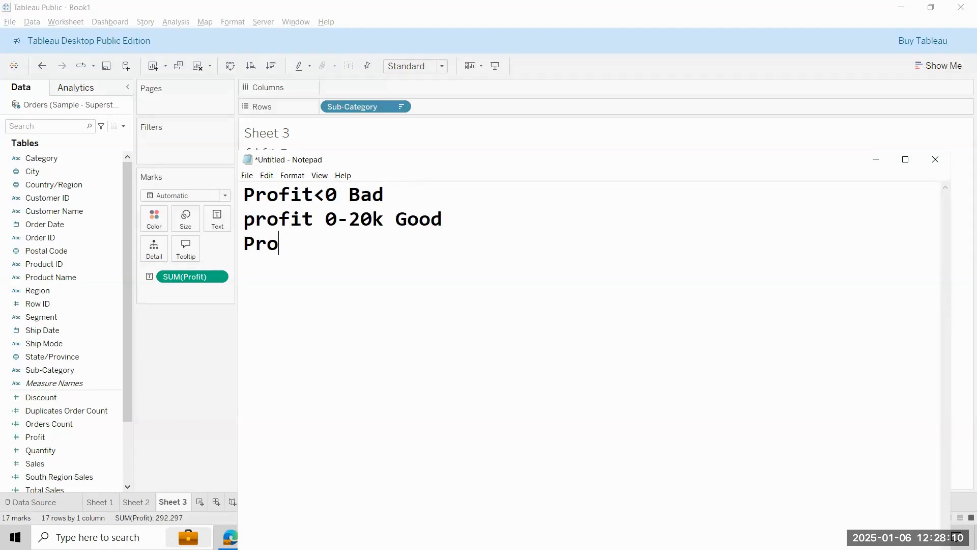
text(fit>20 Excellent)
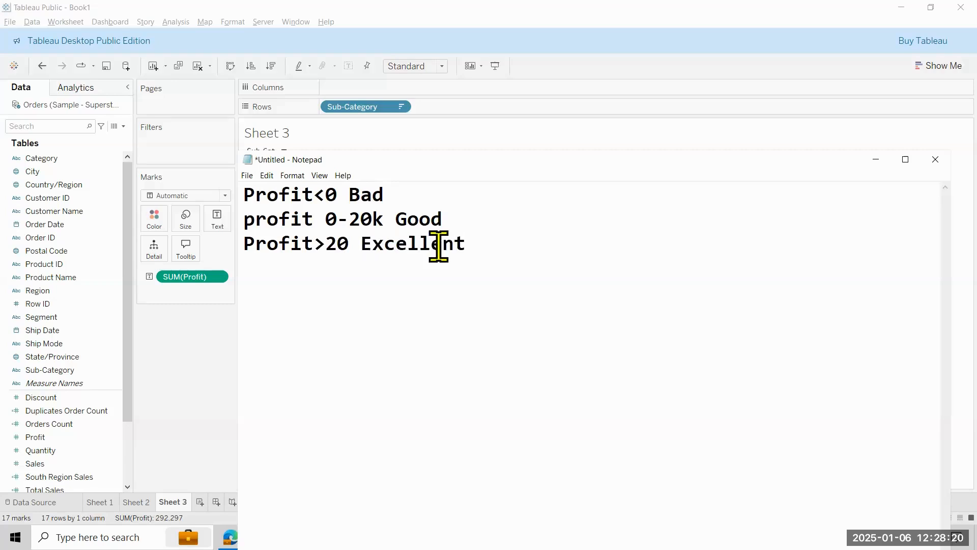
Step: Select all three profit rating lines in the note
key(shift+Up)
key(shift+Up)
key(shift+Left)
key(shift+Left)
key(shift+Left)
key(shift+Left)
key(shift+Left)
key(shift+Left)
key(shift+Left)
key(shift+Left)
key(shift+Left)
key(shift+Left)
key(shift+Left)
key(shift+Left)
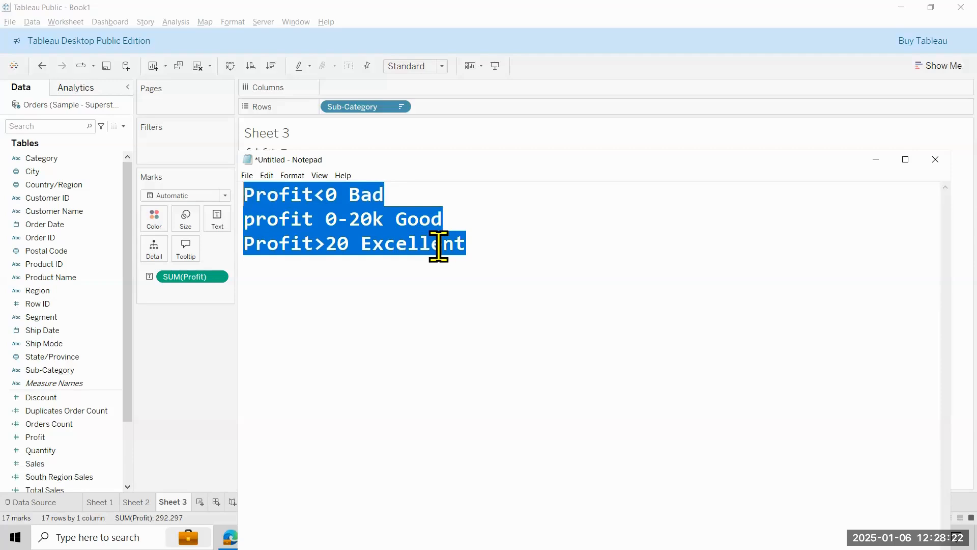
Step: Deselect the rating lines and place the Notepad window beside the Sheet 3 table so both stay readable
key(Left)
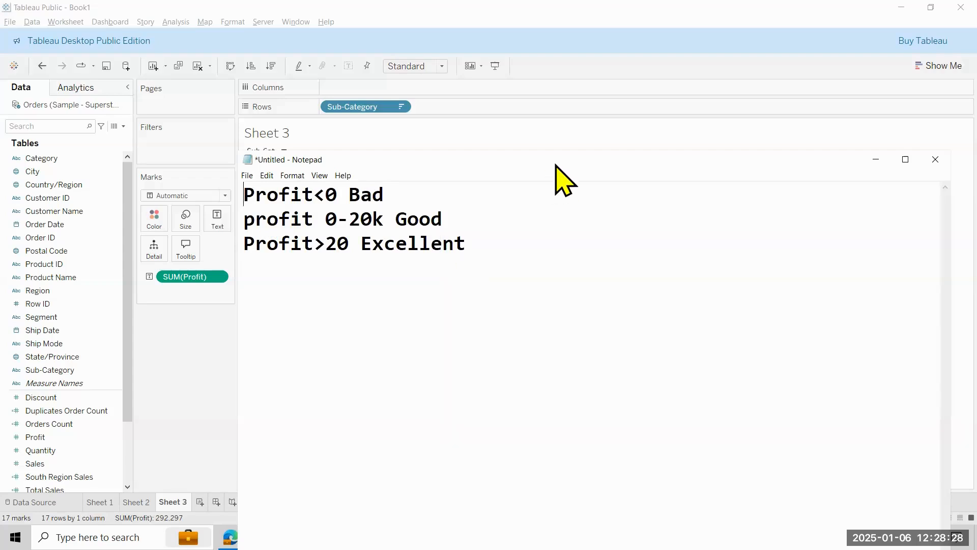
drag(556, 165, 735, 170)
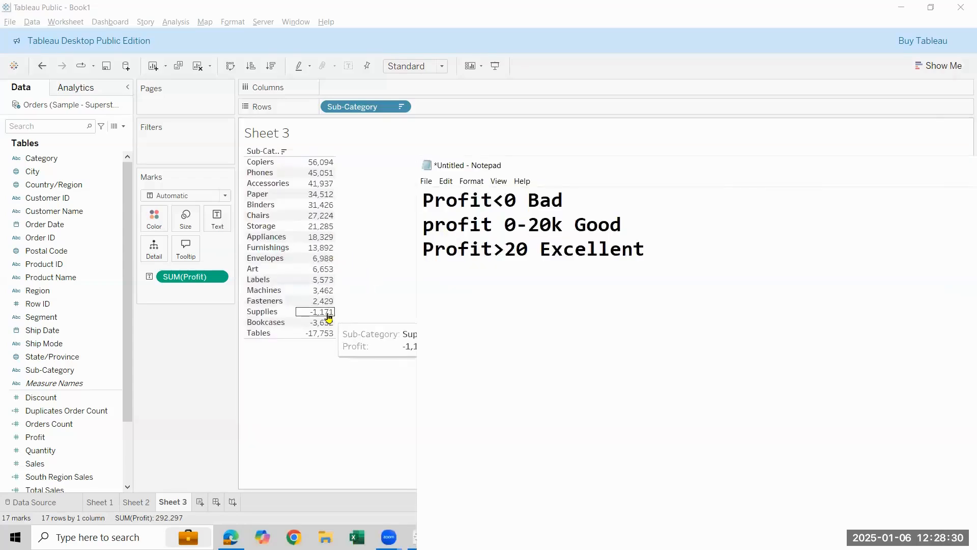
click(676, 218)
click(695, 242)
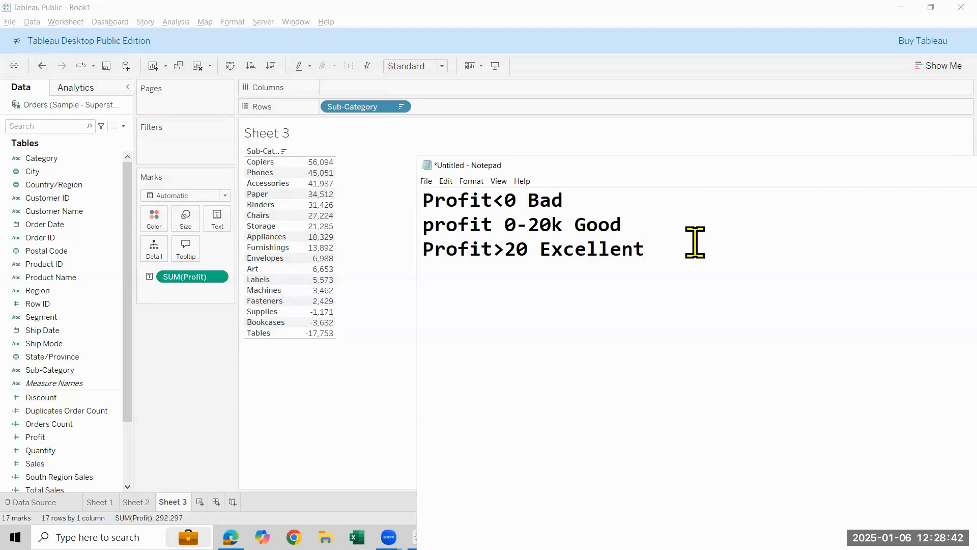
drag(687, 166, 491, 166)
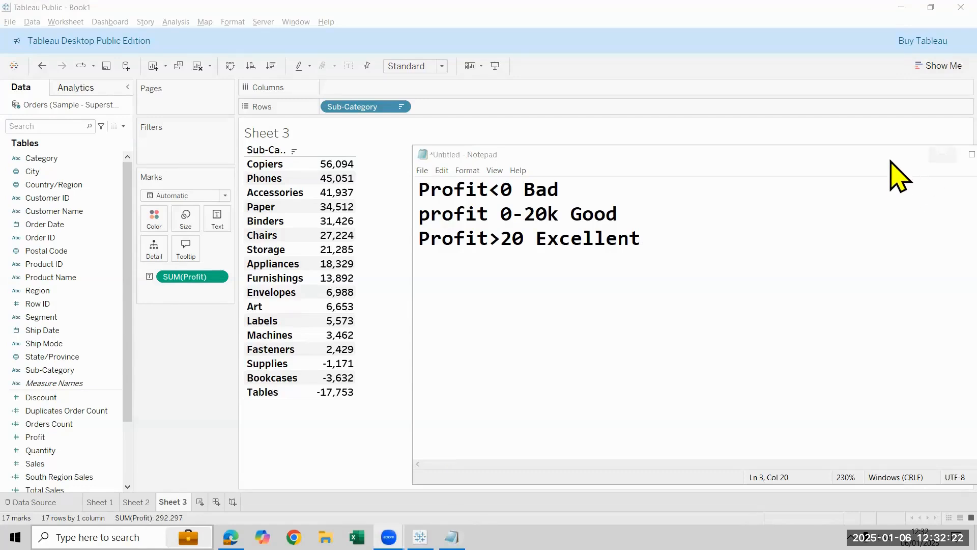
drag(866, 160, 878, 150)
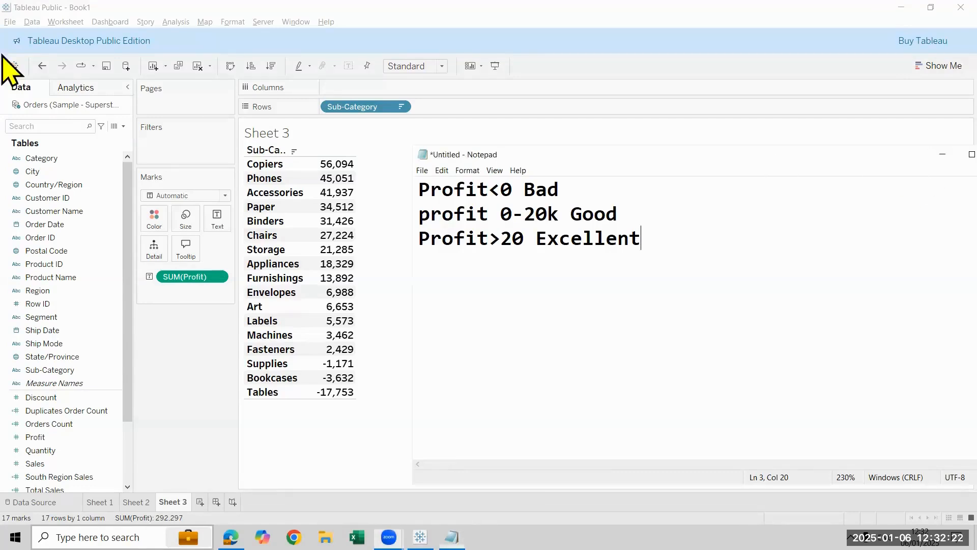
Step: Start a new calculated field in Tableau and name it Result
click(124, 127)
click(123, 126)
click(61, 135)
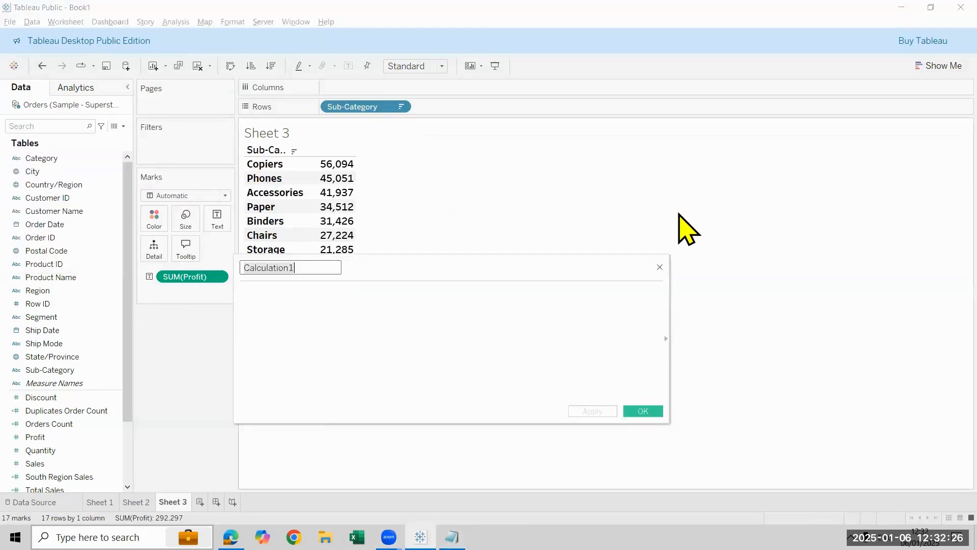
text(Result)
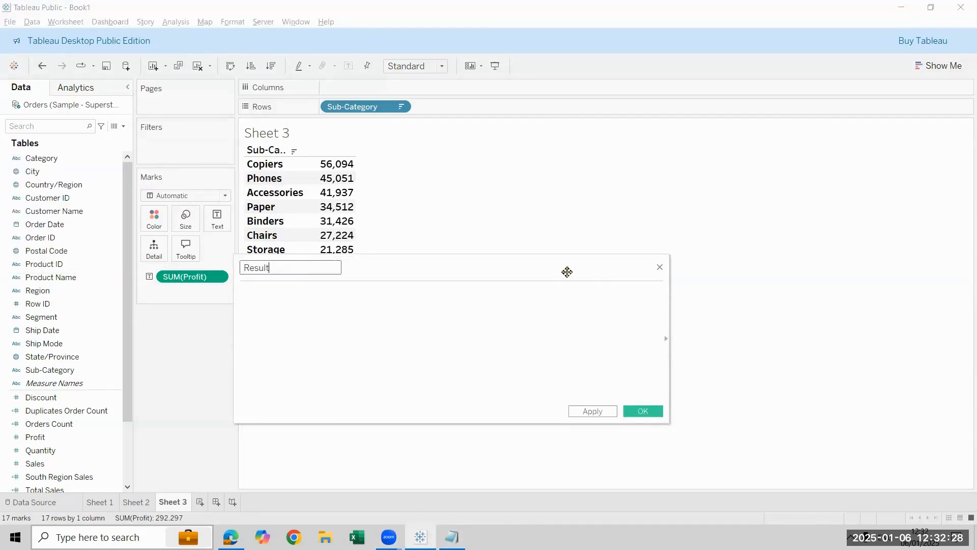
key(Tab)
Step: Enter the first condition of the Result calculation as IF SUM([Profit])<0 then "Bad"
text(IF)
key(Return)
text(SUM(pro)
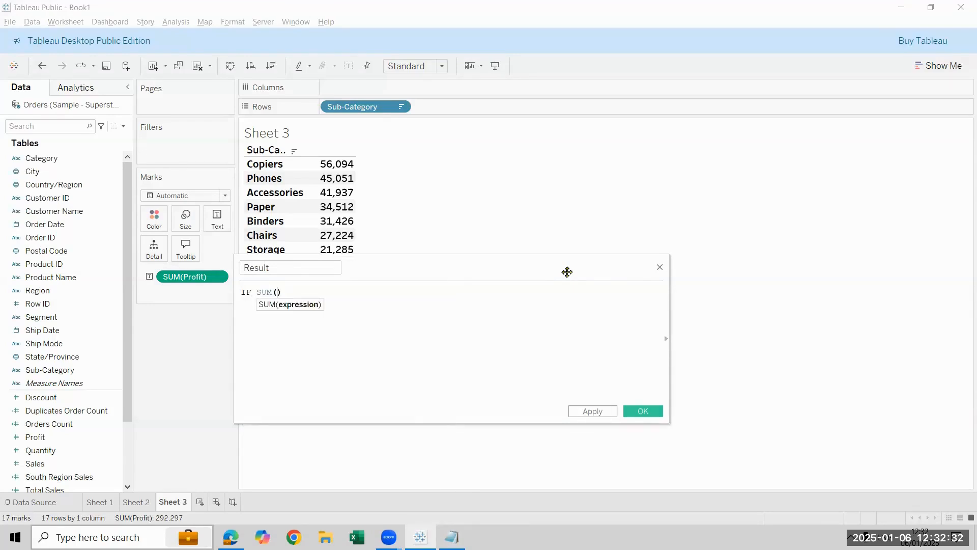
key(Down)
key(Down)
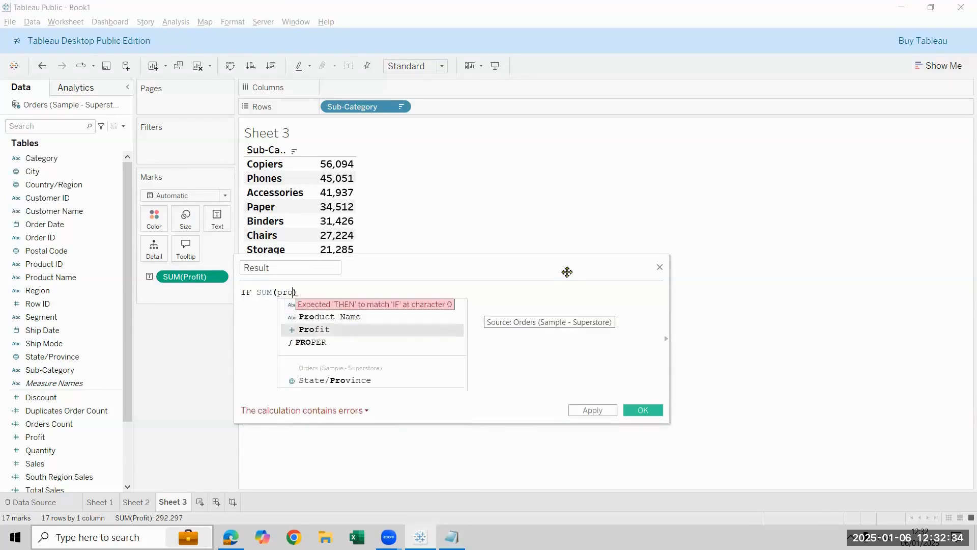
key(Return)
text(<0)
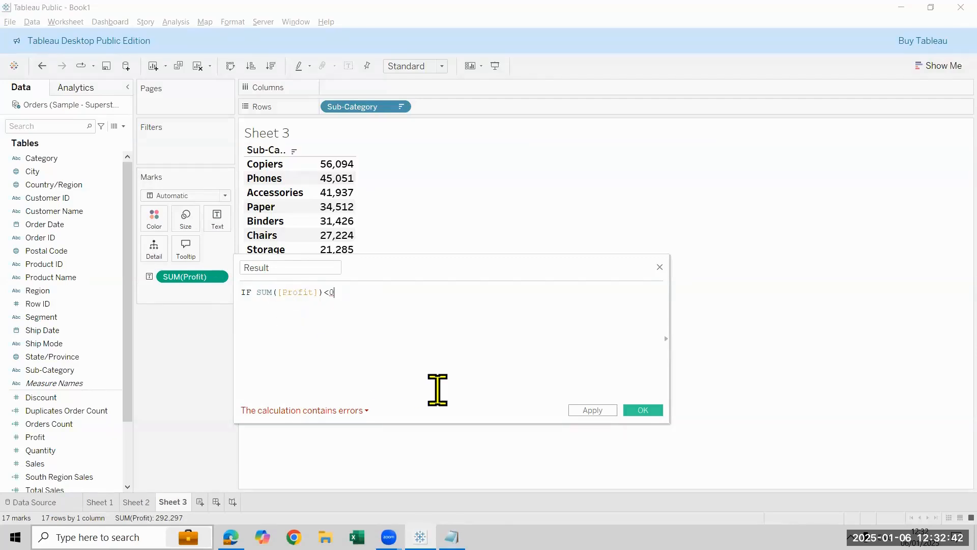
text(th)
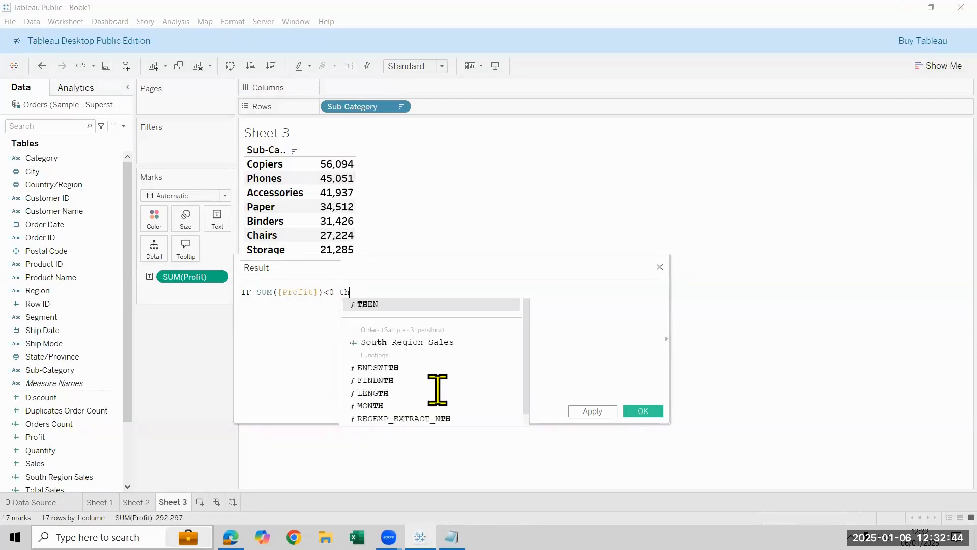
text(en "Bad" el)
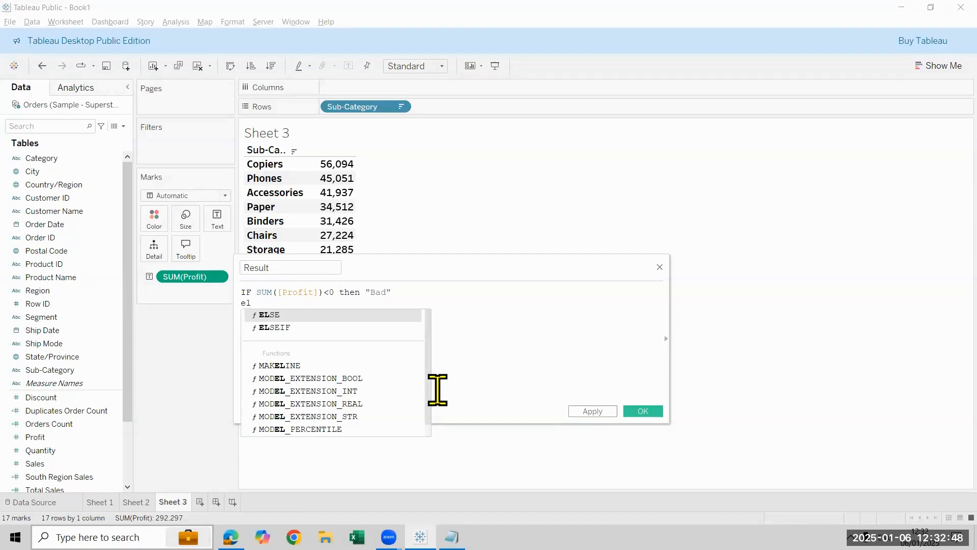
Step: Add an ELSEIF branch that tests SUM([Profit]) on the second line of the formula
key(Down)
key(Return)
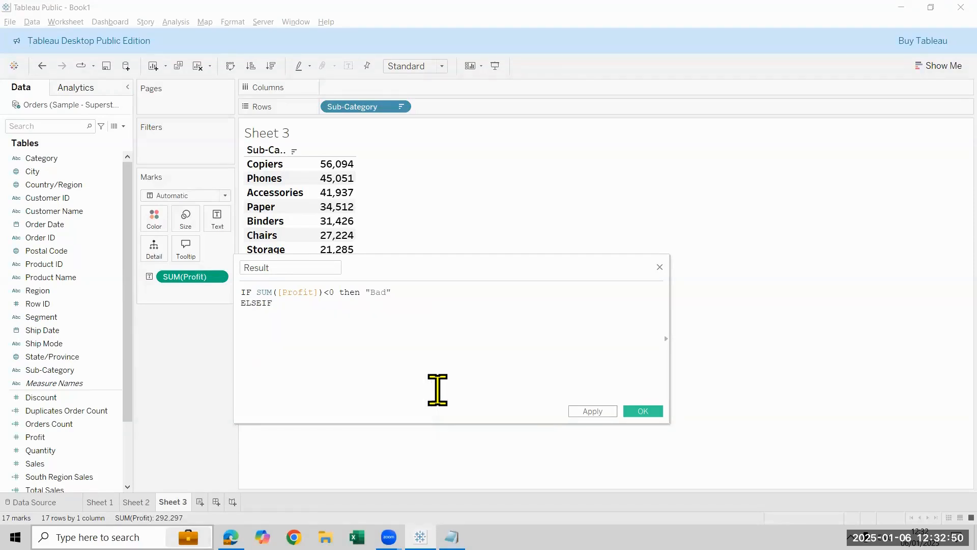
text(su)
key(Down)
key(Return)
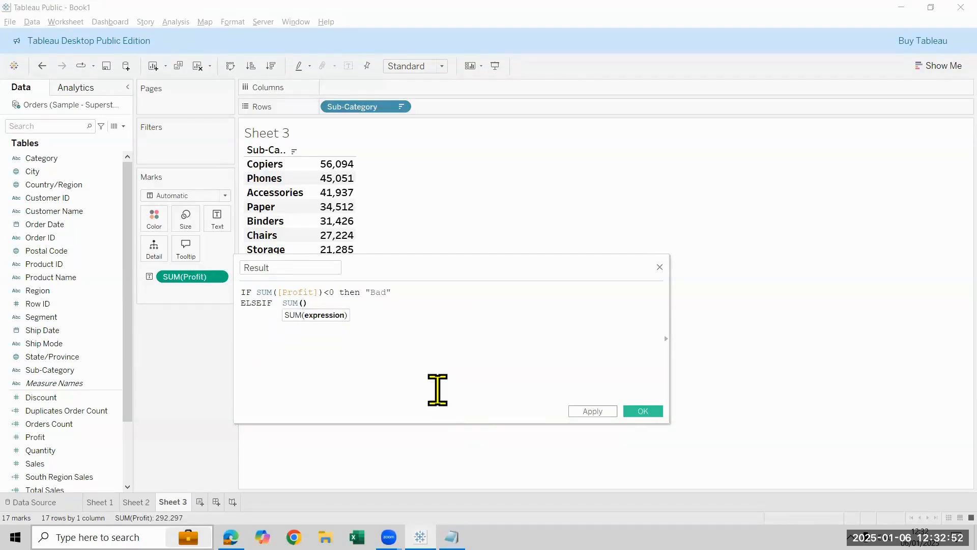
text(pro)
key(Down)
key(Down)
key(Return)
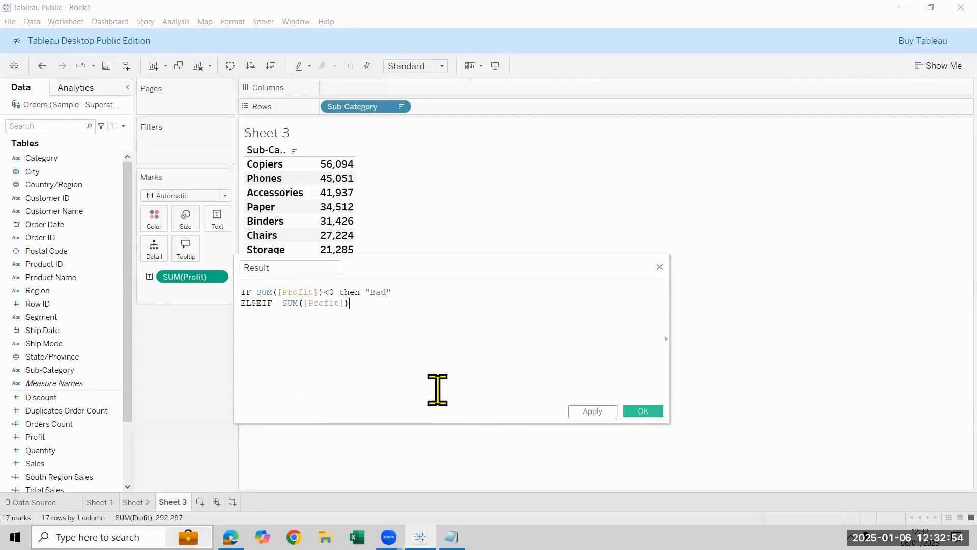
Step: Complete the ELSEIF branch with >20000 then "Excellent"
text(>20000 t)
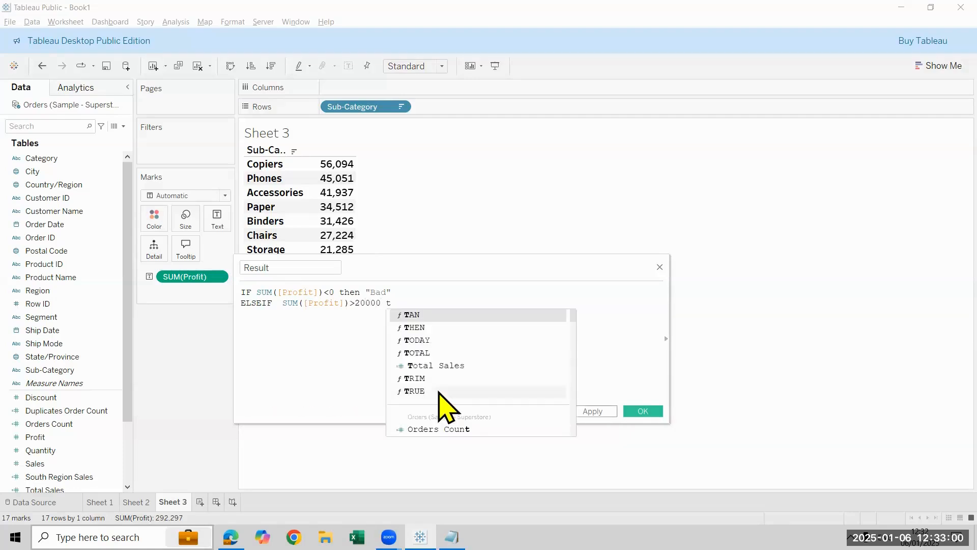
text(ehn)
key(BackSpace)
key(BackSpace)
key(BackSpace)
text(hen  "e)
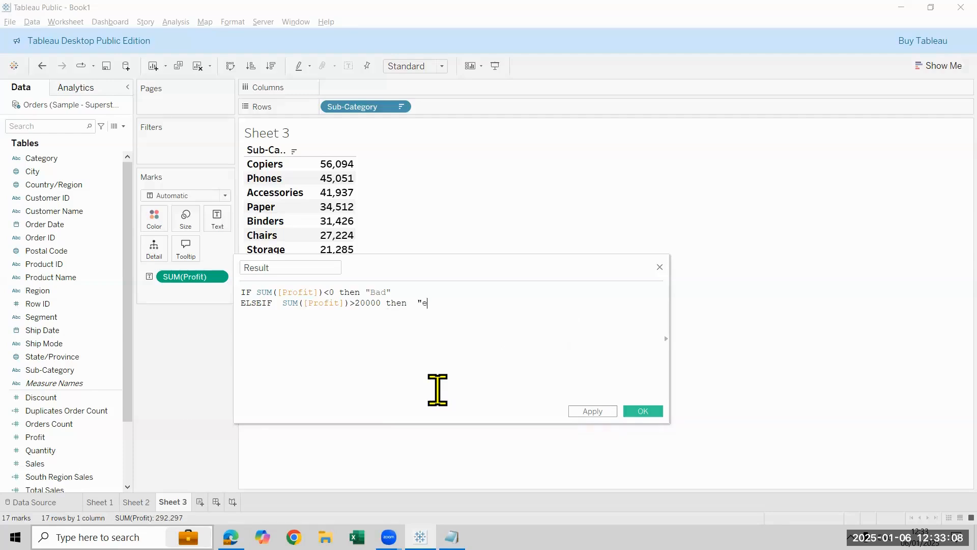
text(Excellent")
Step: Change the ELSEIF comparison to <=20000
key(ctrl+Left)
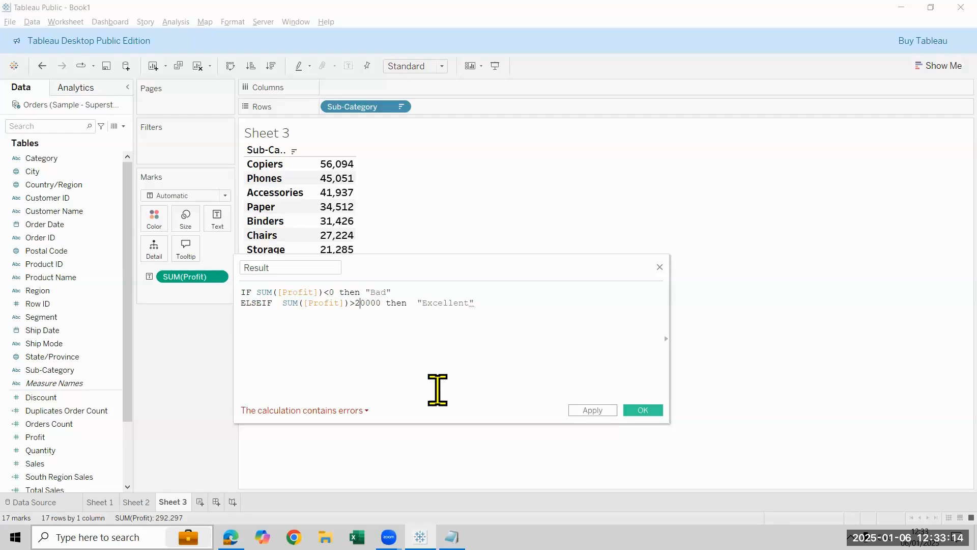
key(BackSpace)
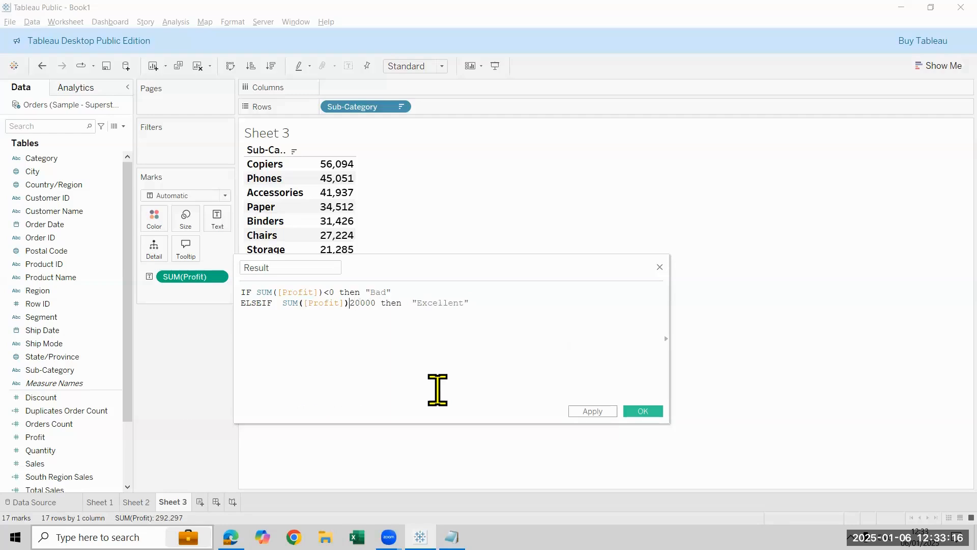
text(<)
key(ctrl+Right)
key(BackSpace)
text(1)
key(BackSpace)
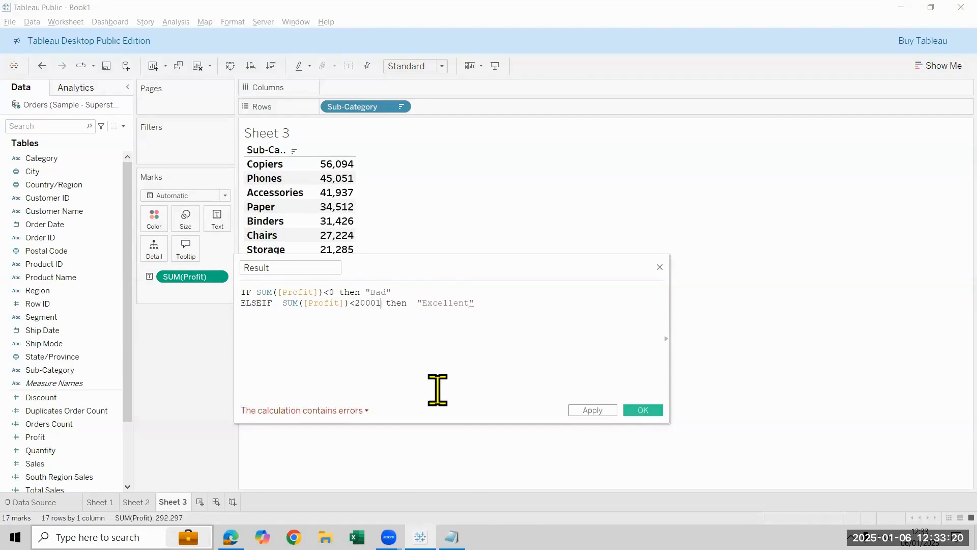
key(Left)
text(=)
key(Right)
text(0)
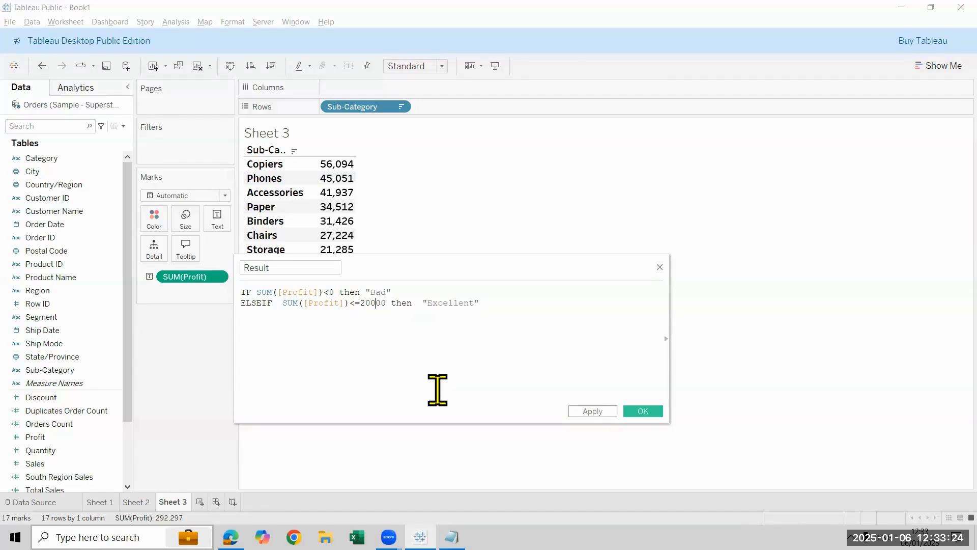
Step: Replace the ELSEIF branch's output text with "Good"
key(Left)
key(BackSpace)
key(BackSpace)
key(BackSpace)
key(BackSpace)
key(BackSpace)
key(BackSpace)
key(BackSpace)
key(BackSpace)
key(BackSpace)
text(Goo)
key(Right)
Step: Finish the formula with ELSE "Excellent" END and save the Result calculated field
text(ELSE "Excellent" END)
ctrl+scroll(438, 390, up, 3)
ctrl+scroll(438, 390, up, 1)
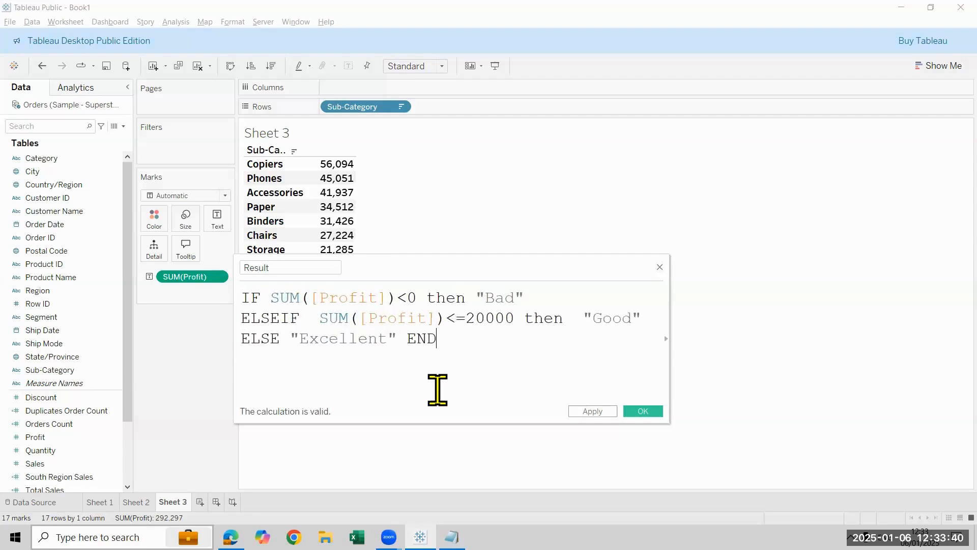
click(643, 412)
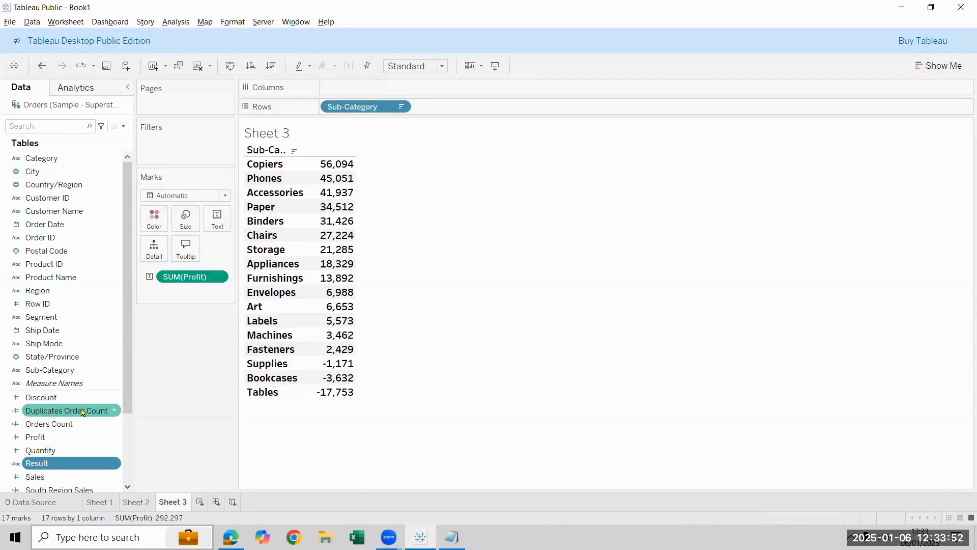
Step: Try Result as the color of the profit table, place it on Rows after Sub-Category instead, and close its calculation
double_click(83, 464)
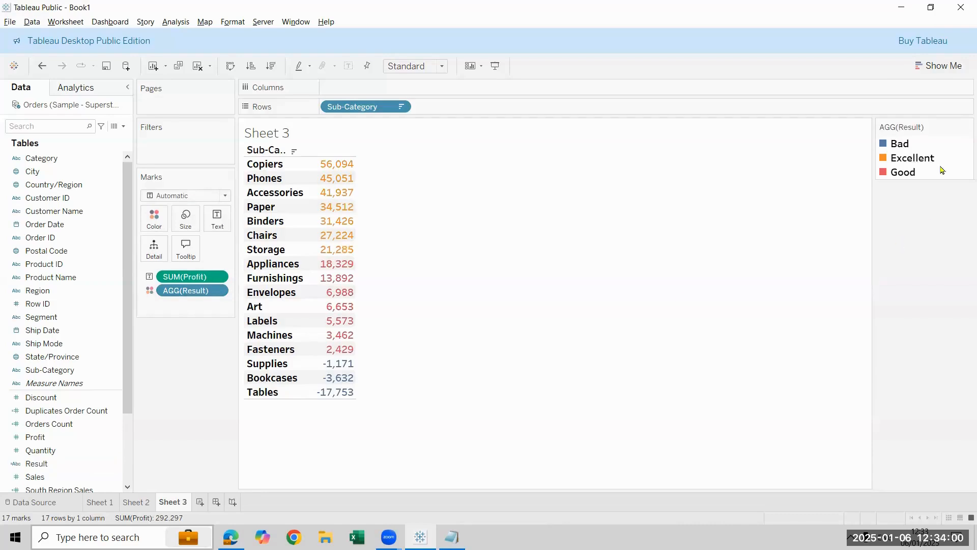
drag(197, 293, 60, 489)
mouse_move(73, 451)
mouse_down()
mouse_move(398, 144)
mouse_move(445, 112)
mouse_up()
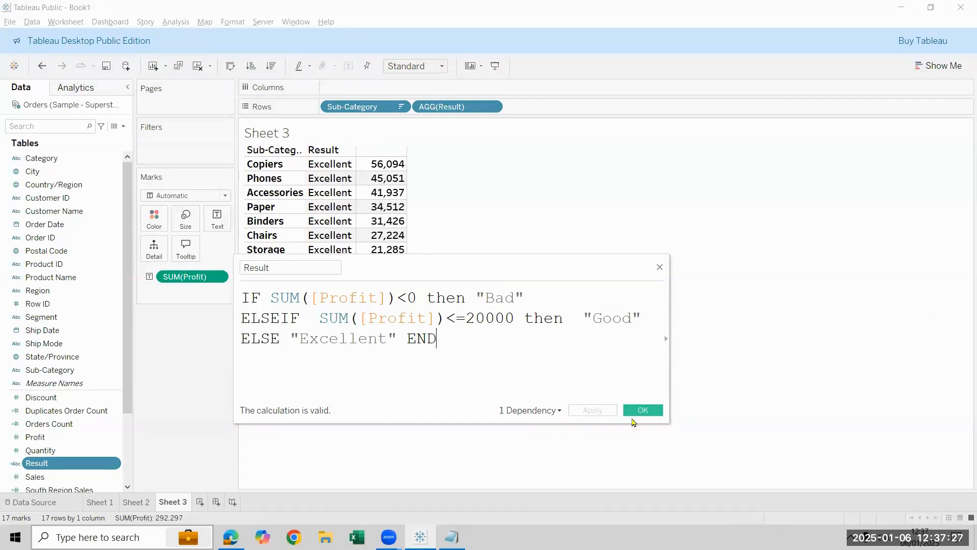
click(638, 414)
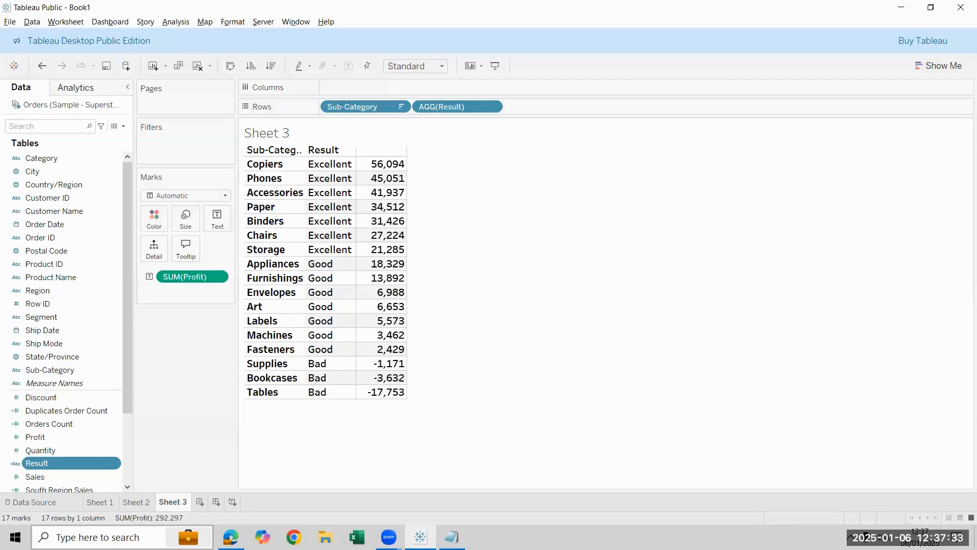
Step: Create a new worksheet with a bar chart of Profit by Sub-Category
key(ctrl+m)
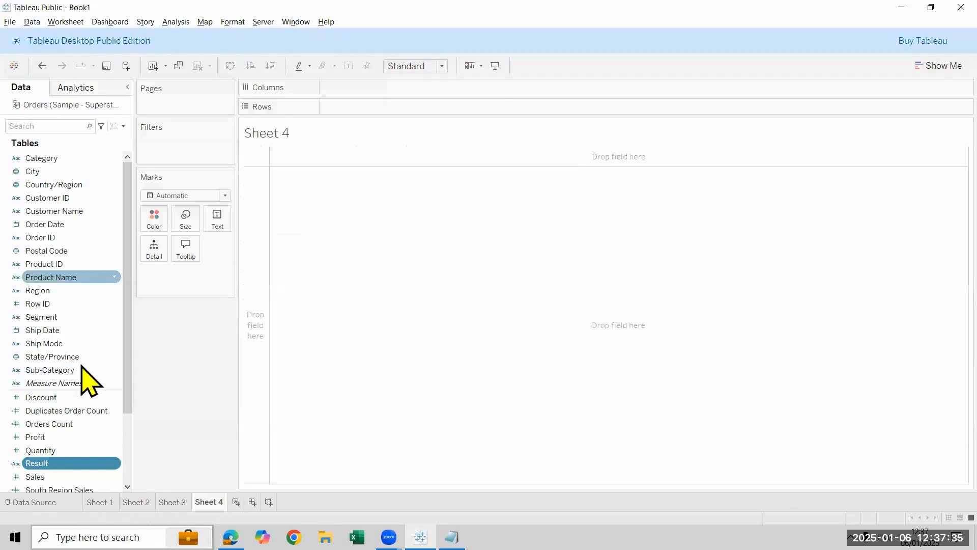
double_click(89, 371)
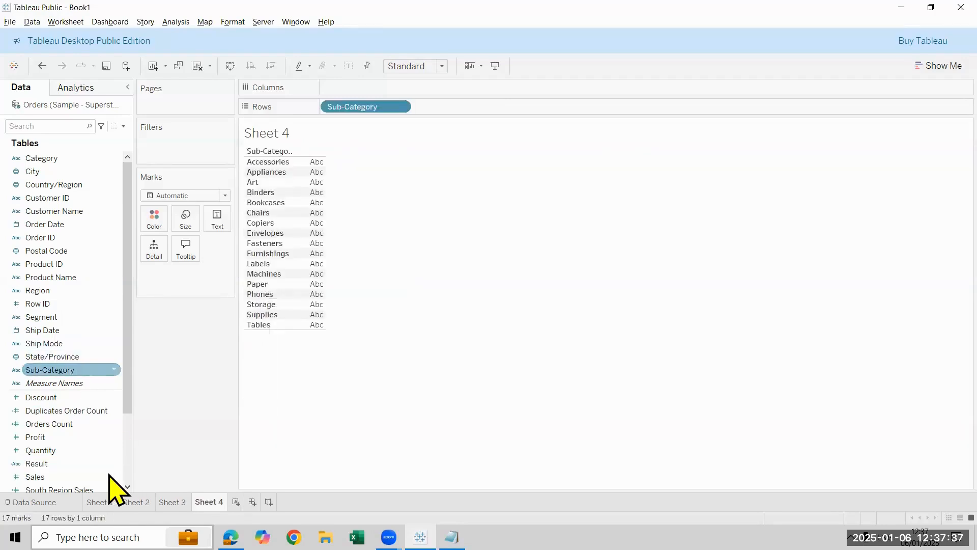
drag(94, 474, 379, 88)
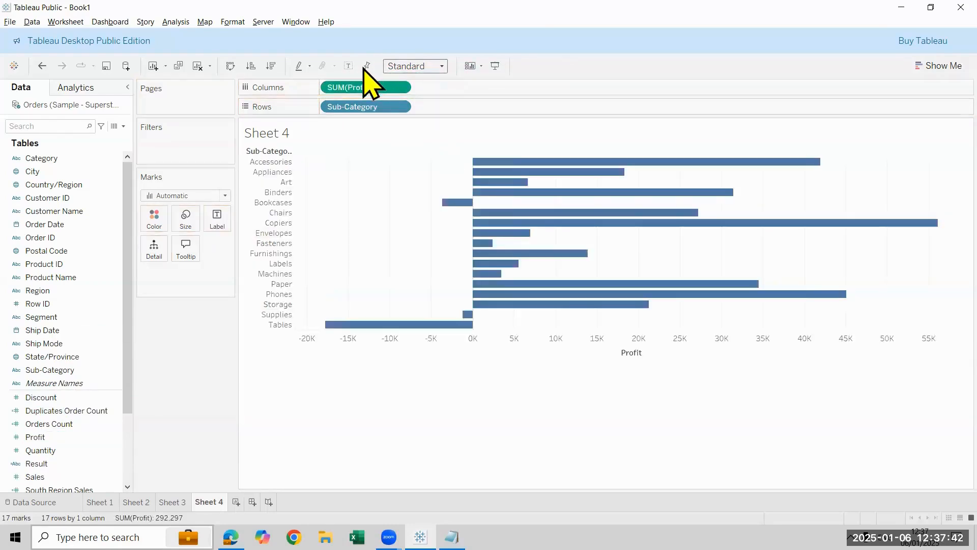
Step: Sort the bars by descending profit and show them with mark labels, fitted to Entire View
click(441, 66)
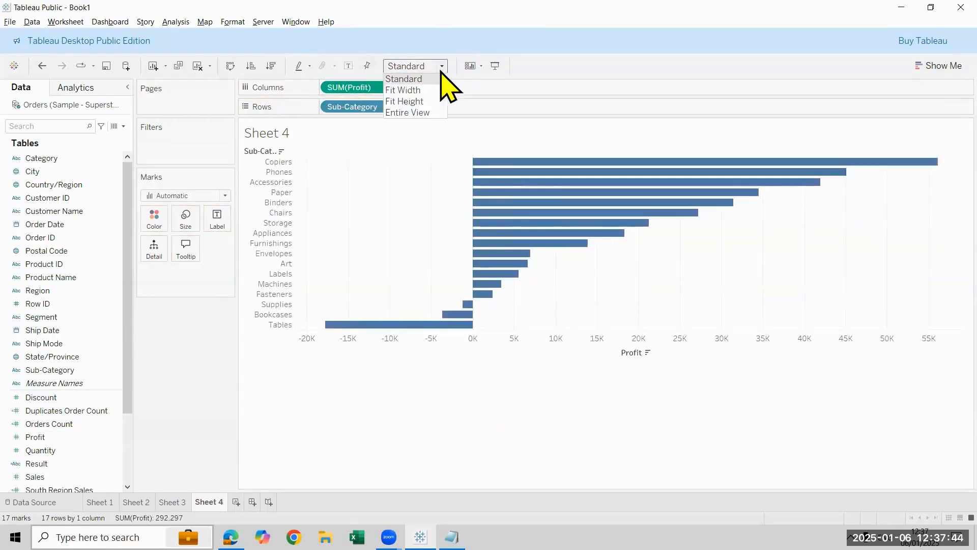
click(419, 130)
click(348, 66)
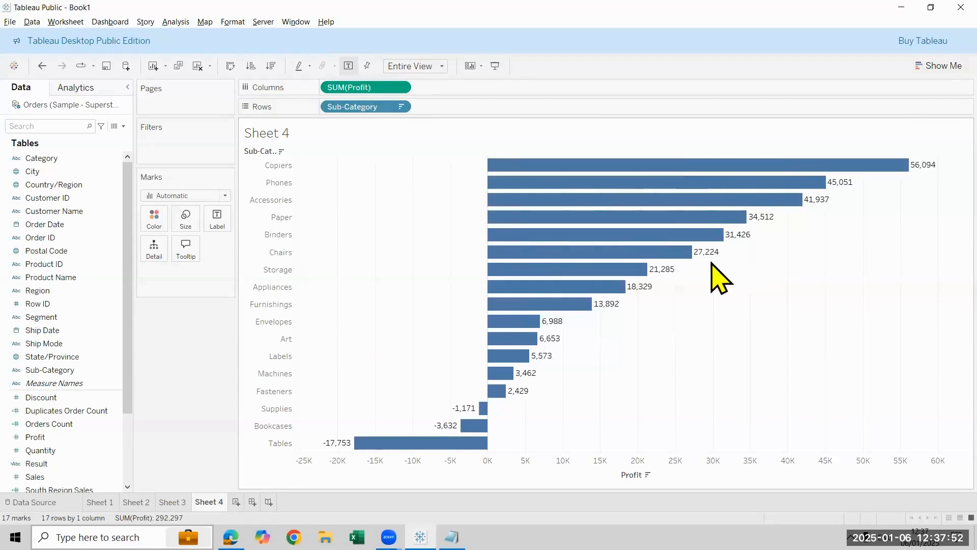
Step: Hide the Profit axis header of the Sheet 4 bar chart
mouse_move(798, 190)
mouse_move(518, 400)
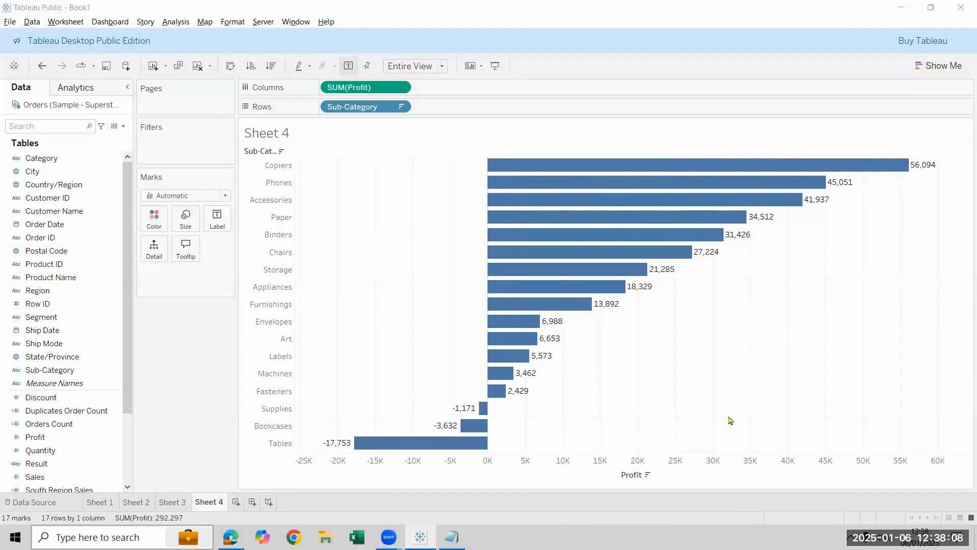
right_click(734, 462)
click(754, 436)
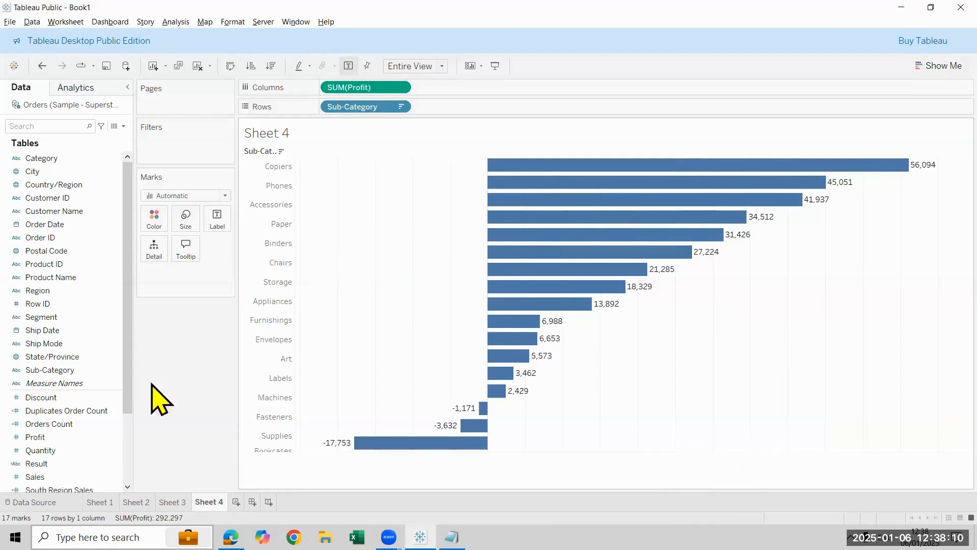
Step: Switch to Notepad and highlight the three profit rating rules for review
click(452, 537)
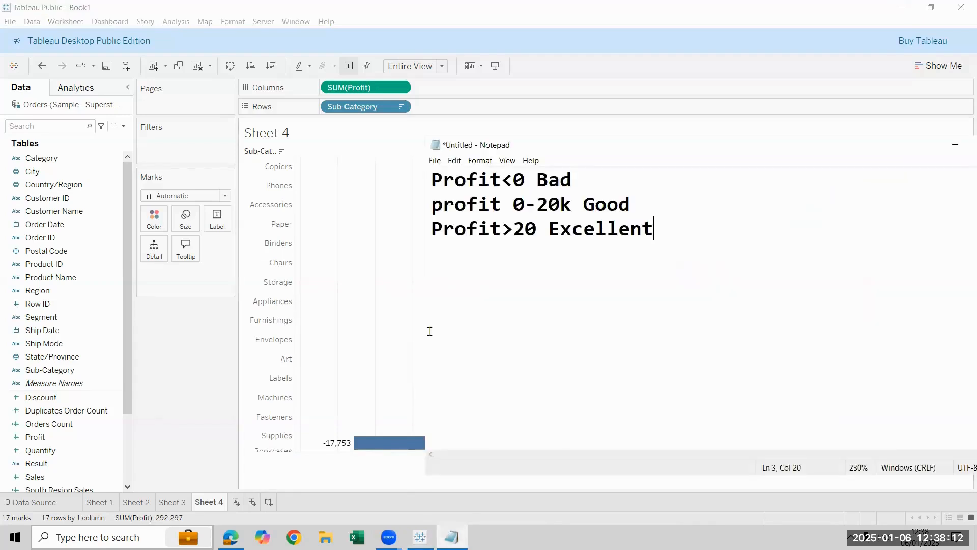
drag(741, 251, 339, 170)
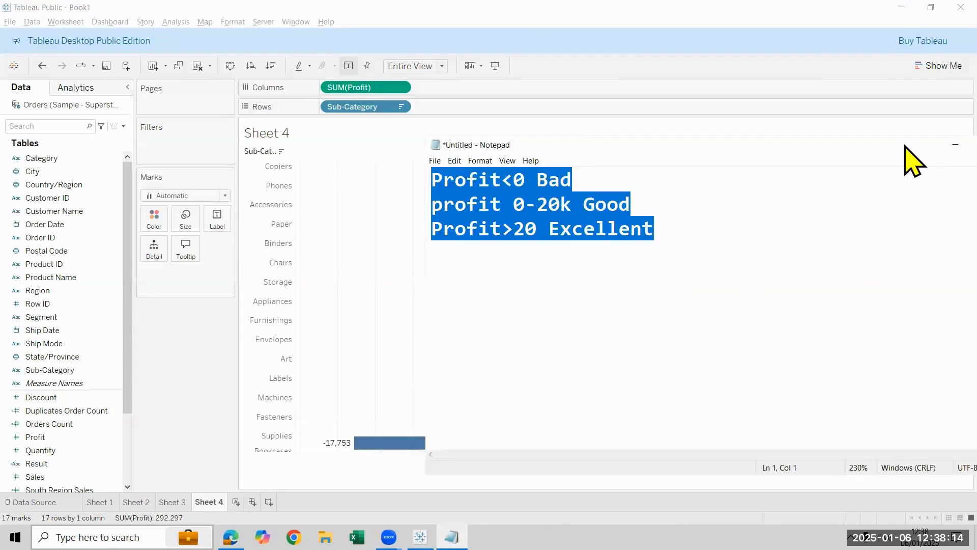
Step: Replace the ratings in the first two Notepad profit rules with the colours Red and yellow
drag(905, 147, 769, 291)
key(Right)
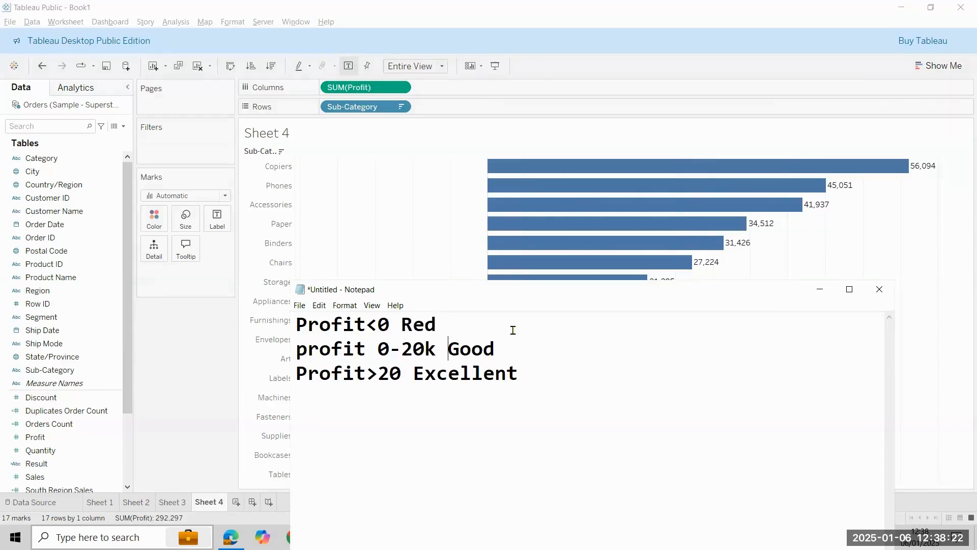
key(shift+Right)
key(shift+Right)
key(shift+Right)
text(ye)
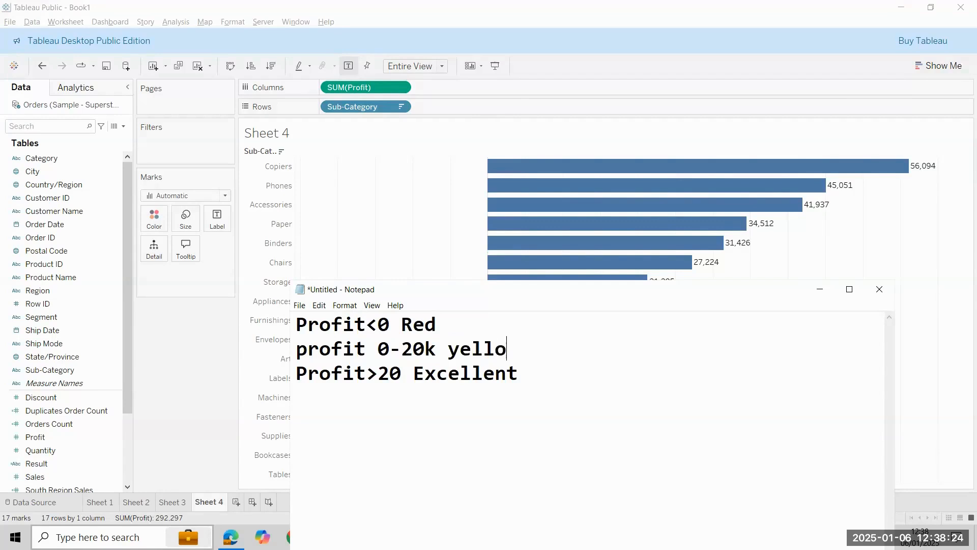
Step: Replace Excellent with Green in the third Notepad rule and return to Tableau, leaving the note open
key(shift+Left)
key(shift+Left)
key(shift+Left)
key(shift+Left)
key(shift+Left)
key(shift+Left)
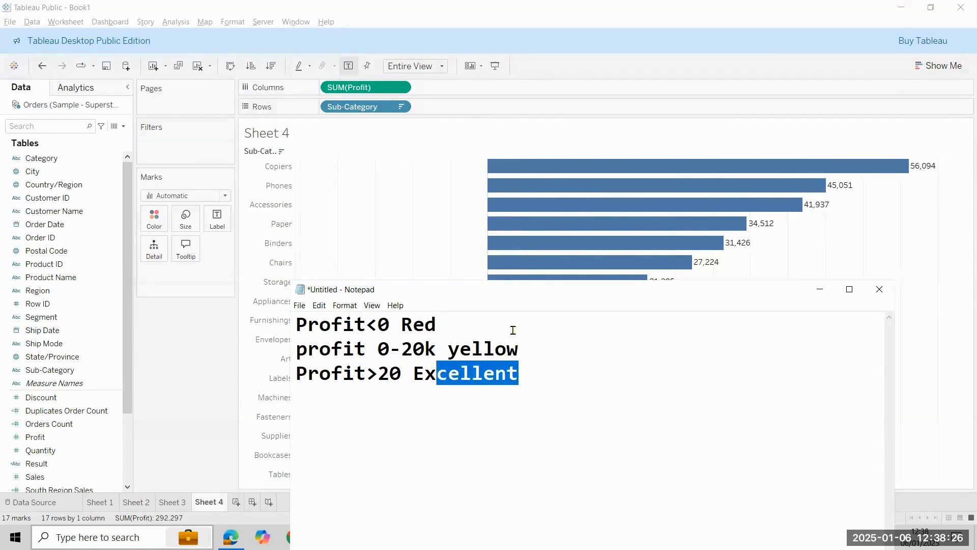
key(BackSpace)
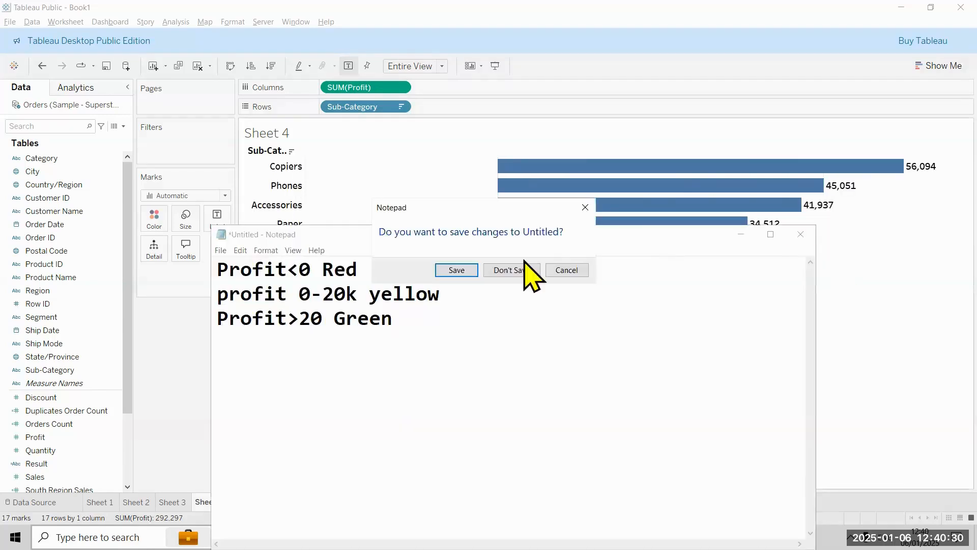
click(566, 270)
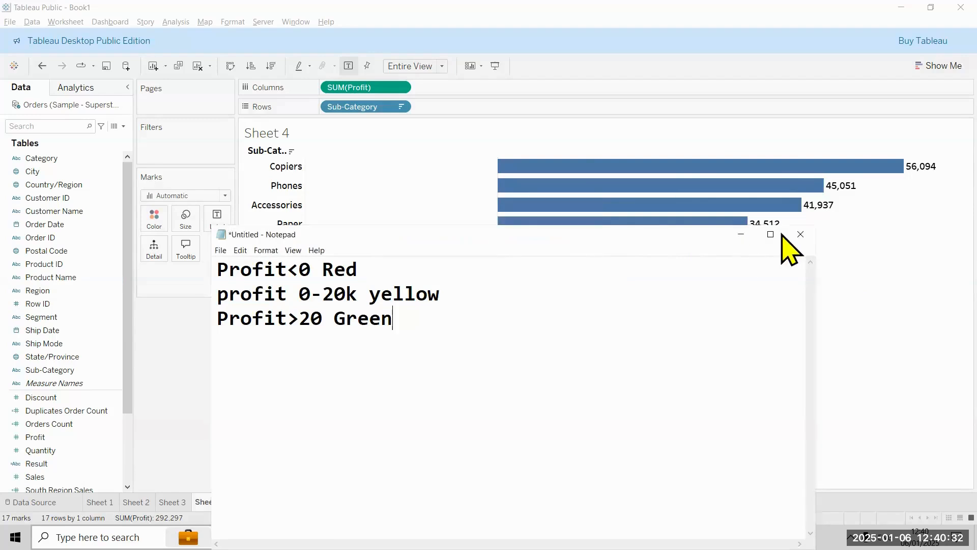
click(742, 234)
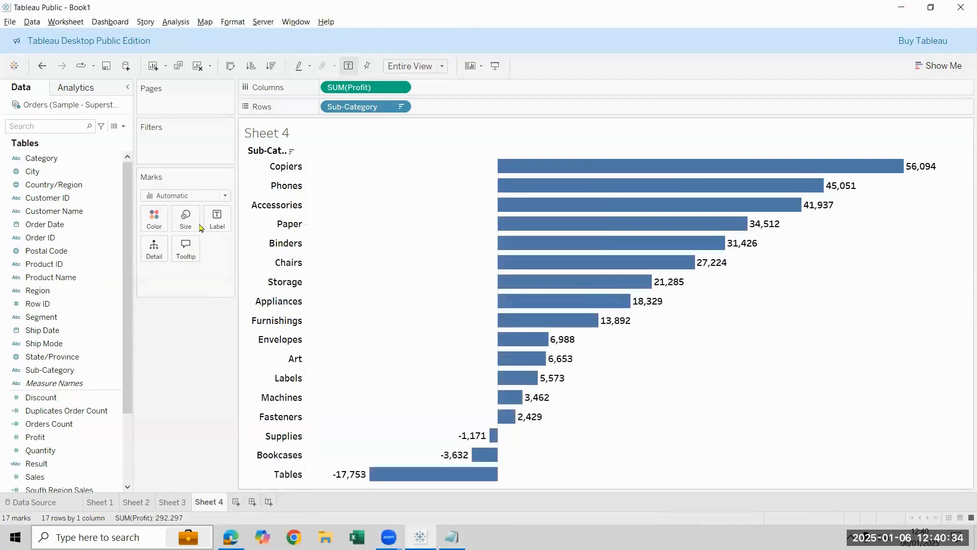
click(165, 218)
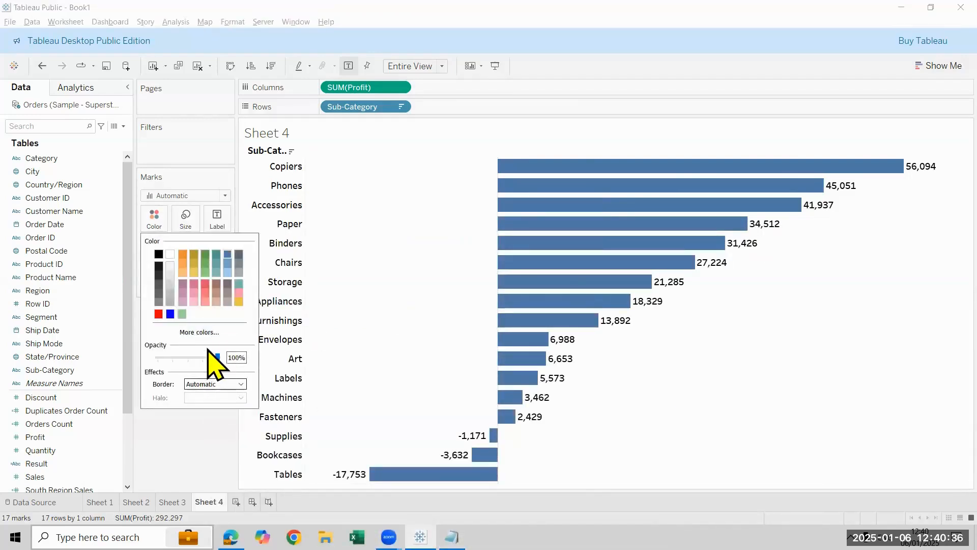
click(207, 332)
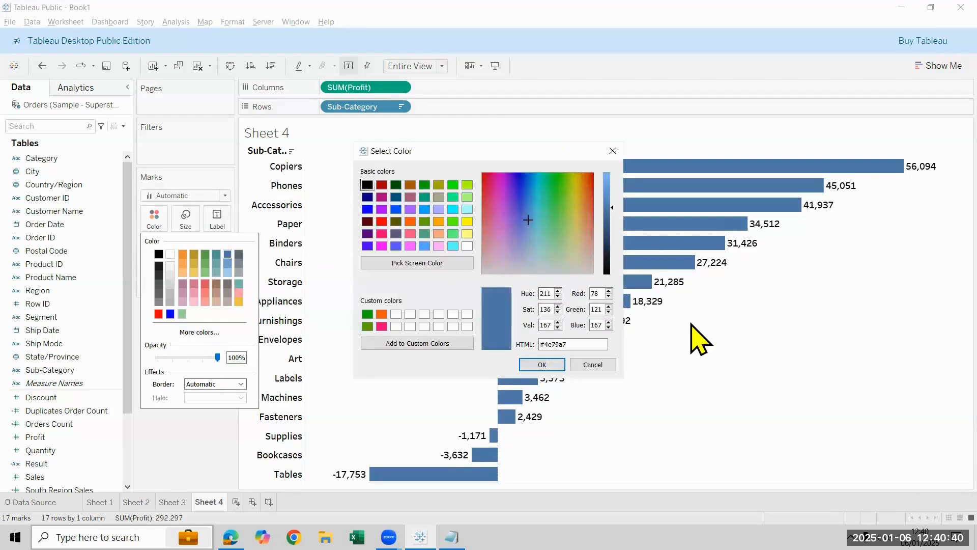
click(580, 365)
Step: Colour the Sheet 4 bars by Profit and try the Red-Green Diverging palette
drag(84, 438, 164, 298)
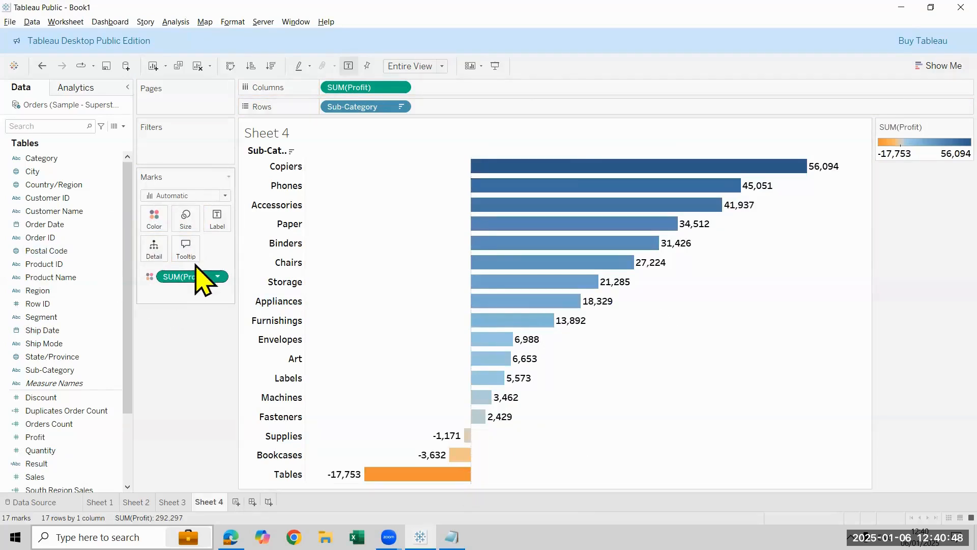
click(222, 277)
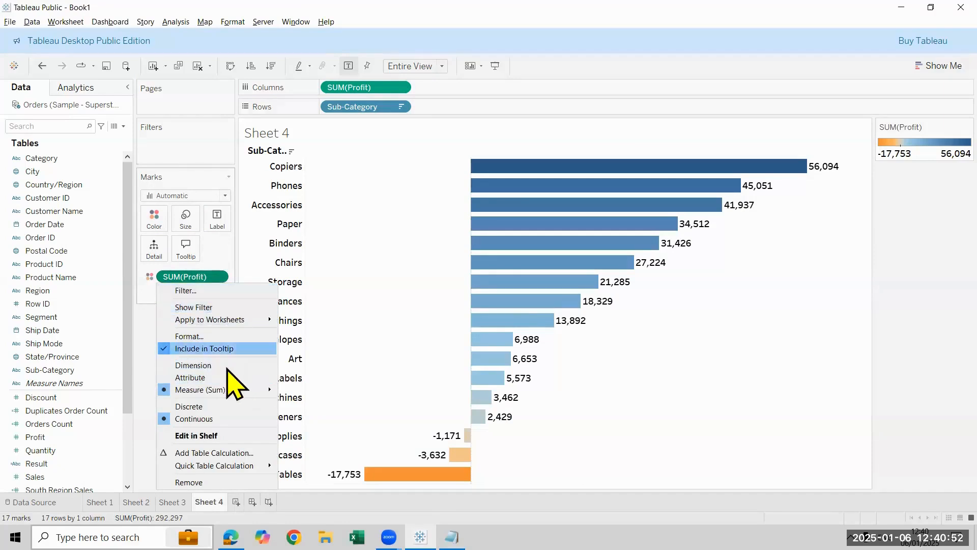
click(153, 228)
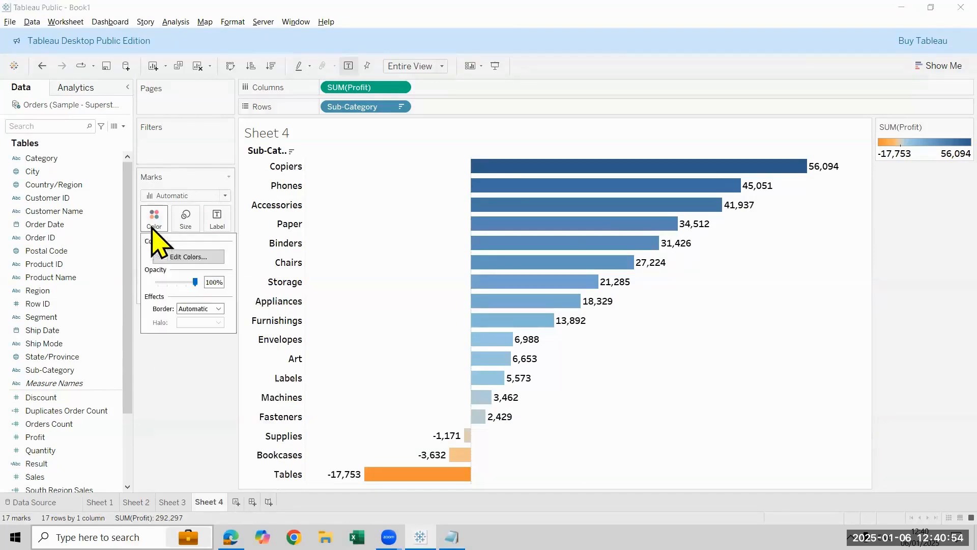
click(202, 261)
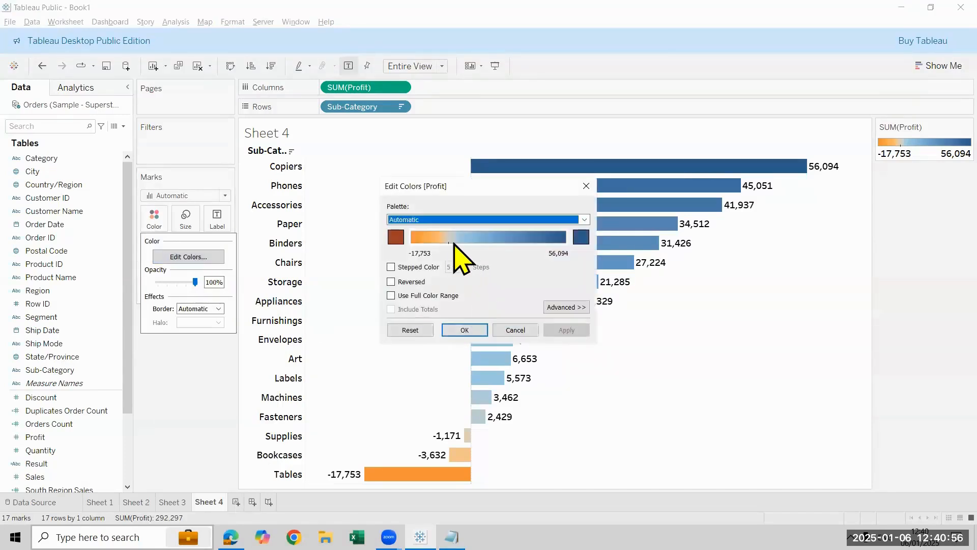
click(583, 219)
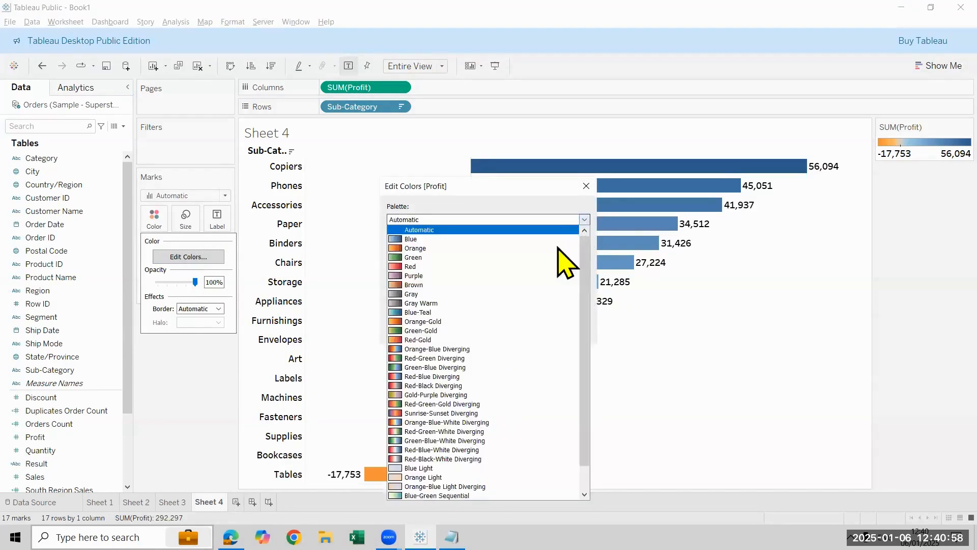
click(532, 359)
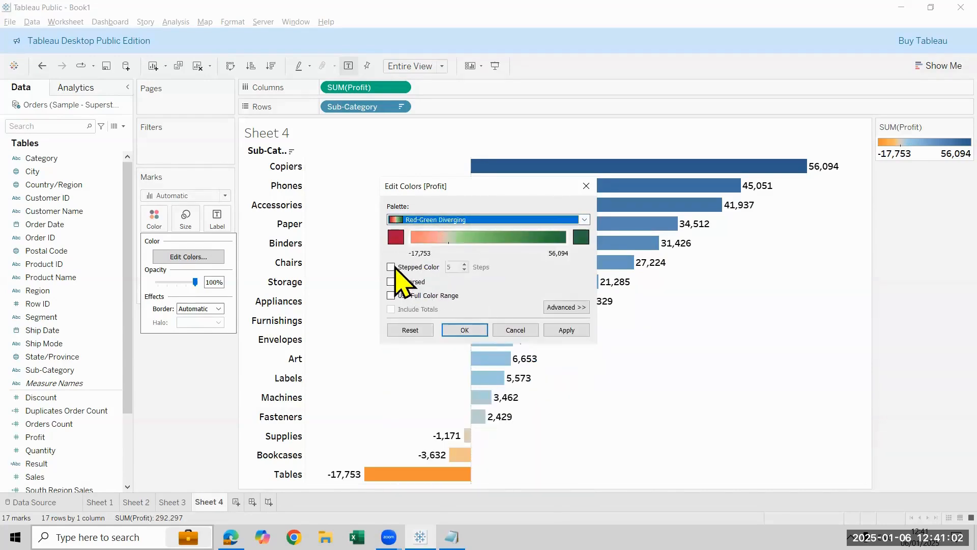
click(506, 331)
Step: Colour the Sheet 4 bars by the Result field and assign red to Bad
drag(164, 277, 156, 222)
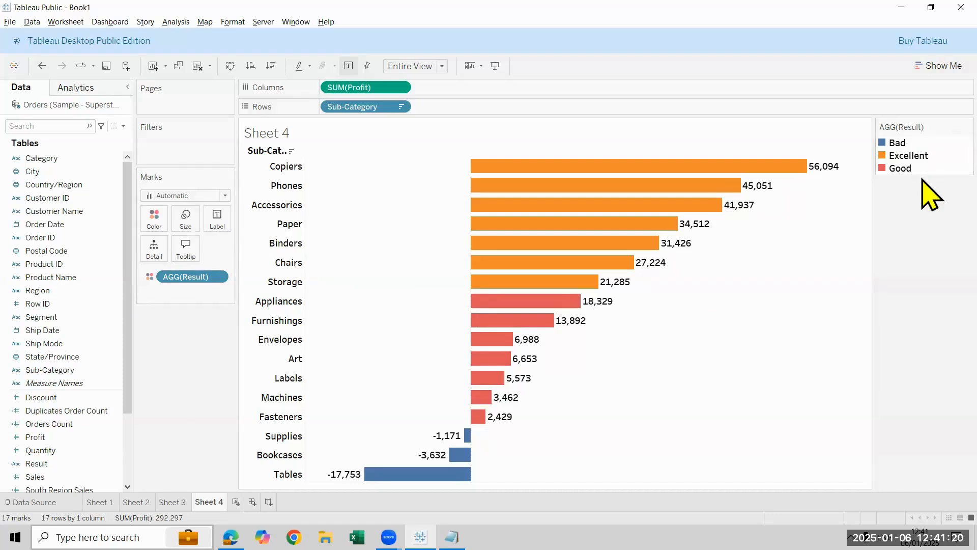
click(159, 225)
click(179, 257)
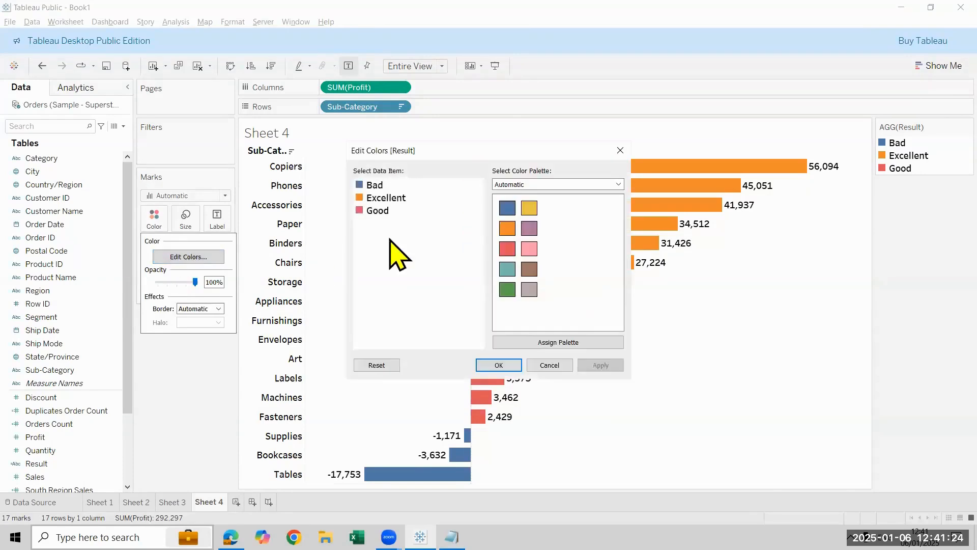
click(375, 185)
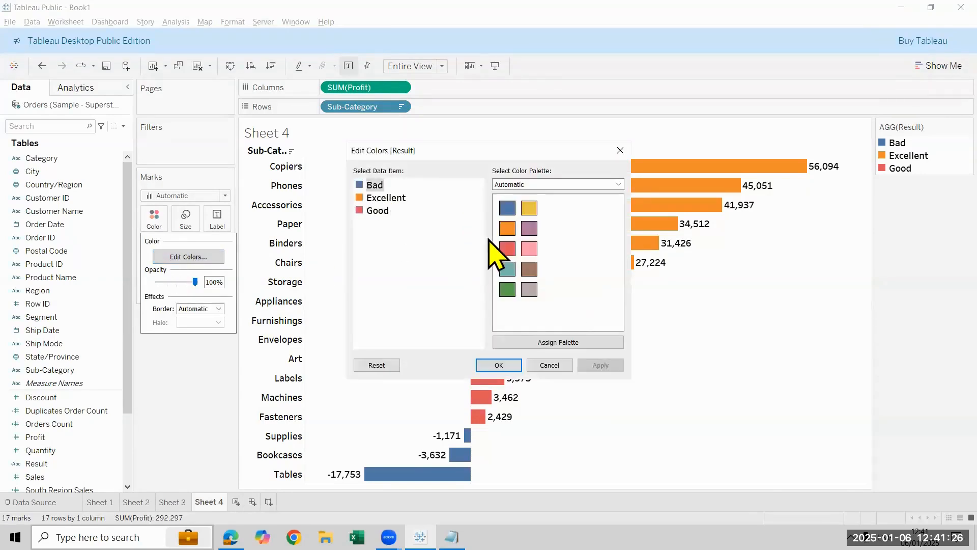
click(507, 249)
Step: Assign green to the Excellent result and yellow to Good, and apply the colours to the bars
click(381, 198)
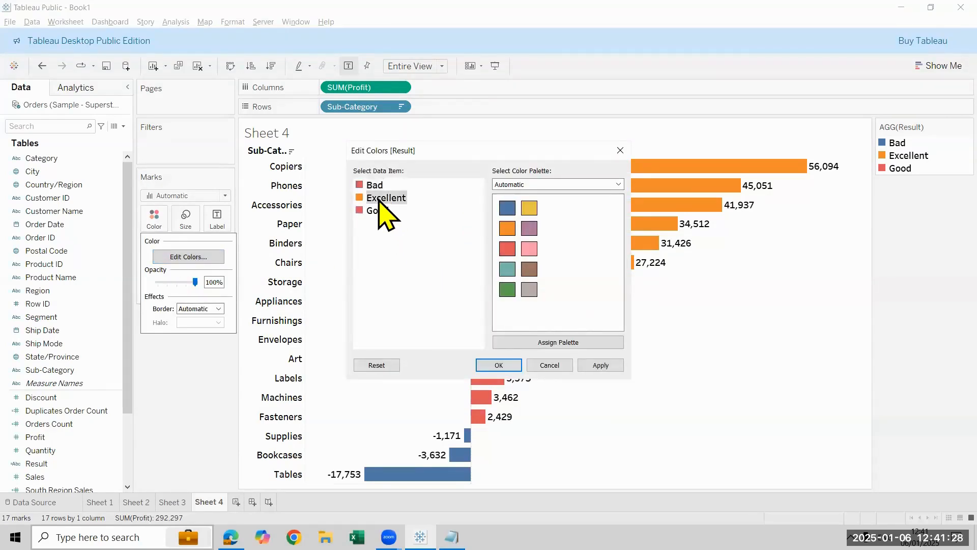
click(507, 289)
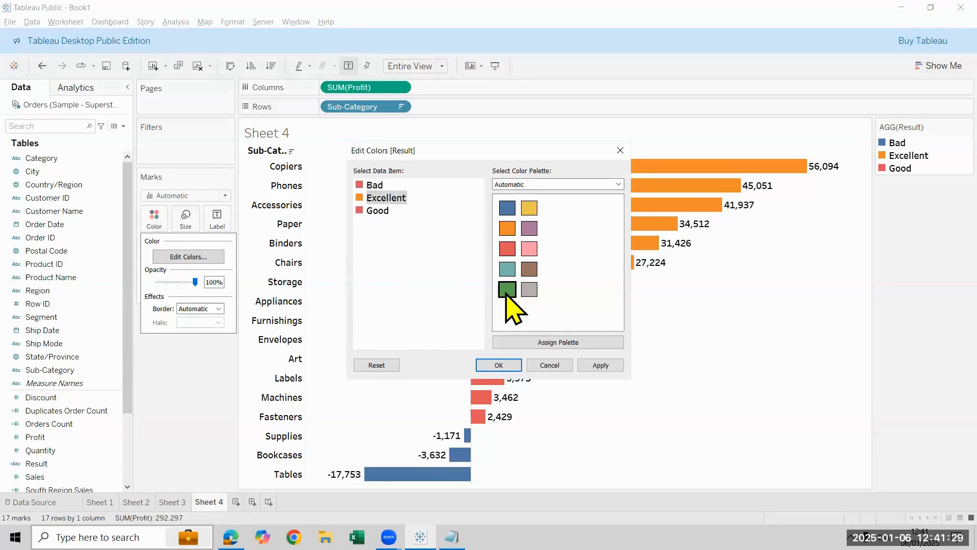
click(377, 210)
click(507, 228)
click(530, 208)
click(601, 365)
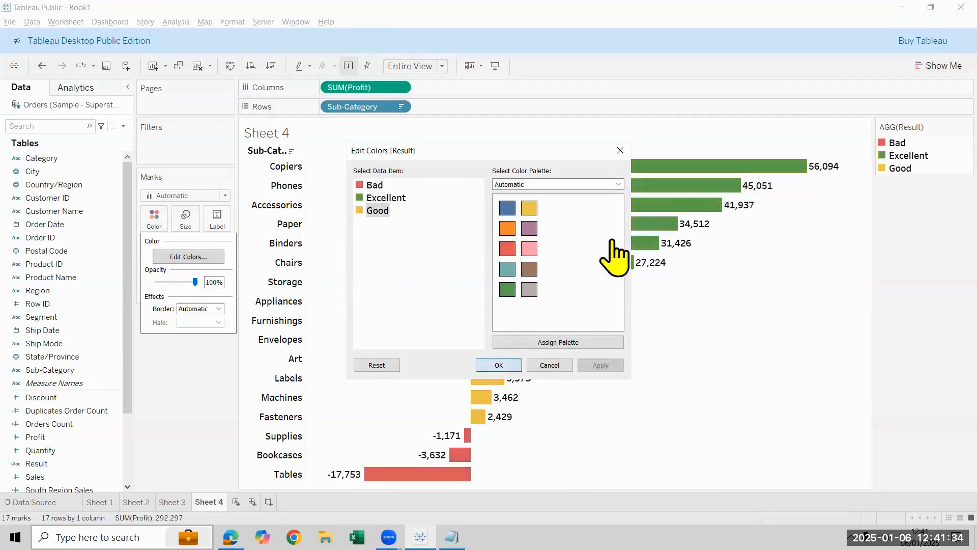
click(499, 365)
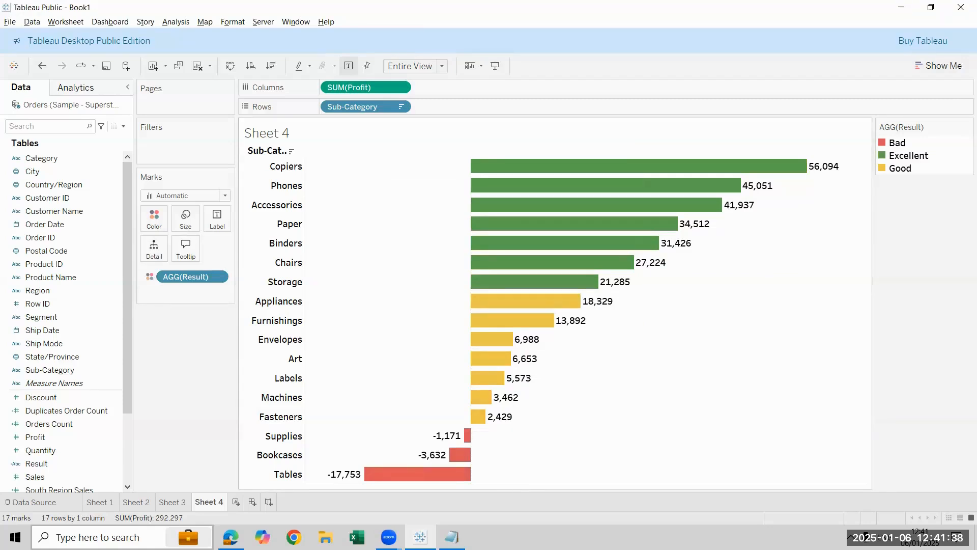
Step: Compare the Sheet 3 rating table with the coloured Sheet 4 chart and review the Result colour settings
click(172, 502)
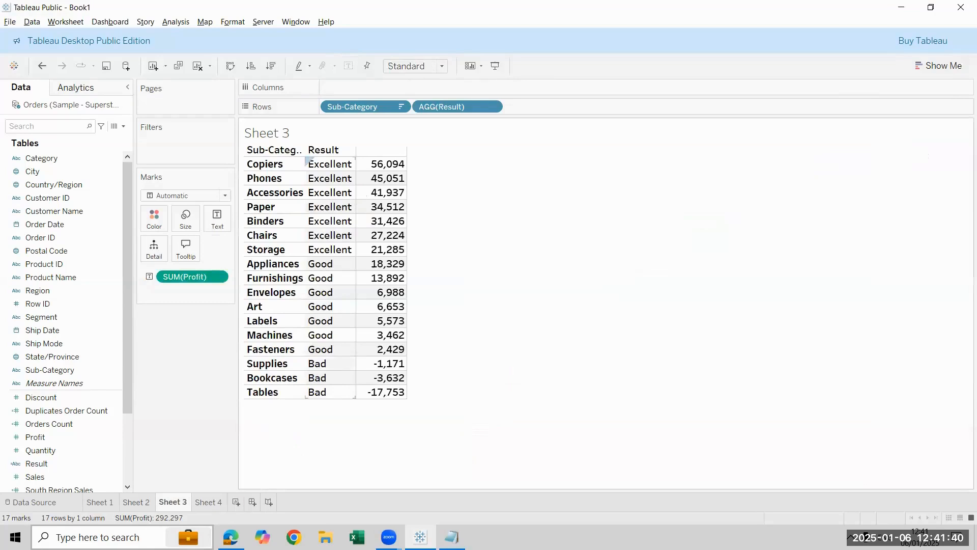
click(208, 502)
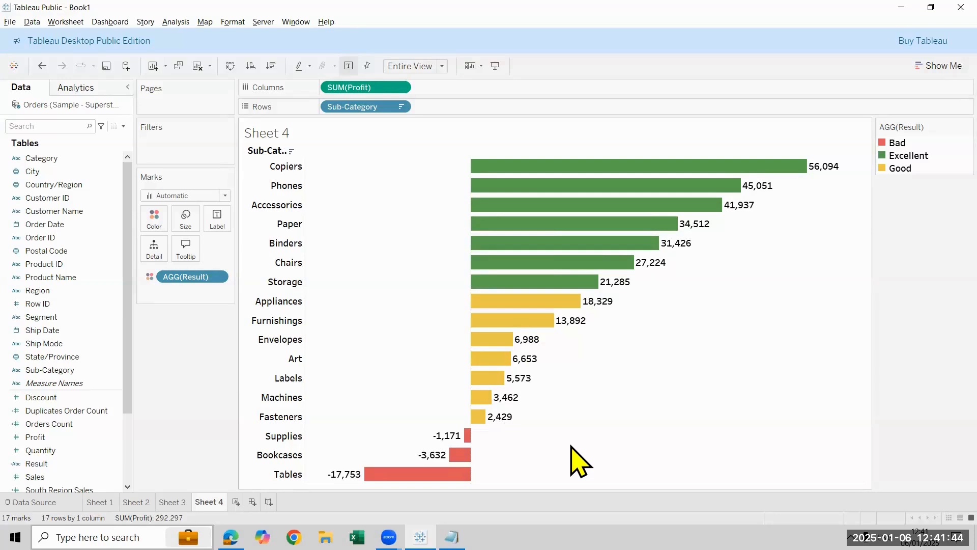
drag(48, 465, 164, 214)
click(154, 219)
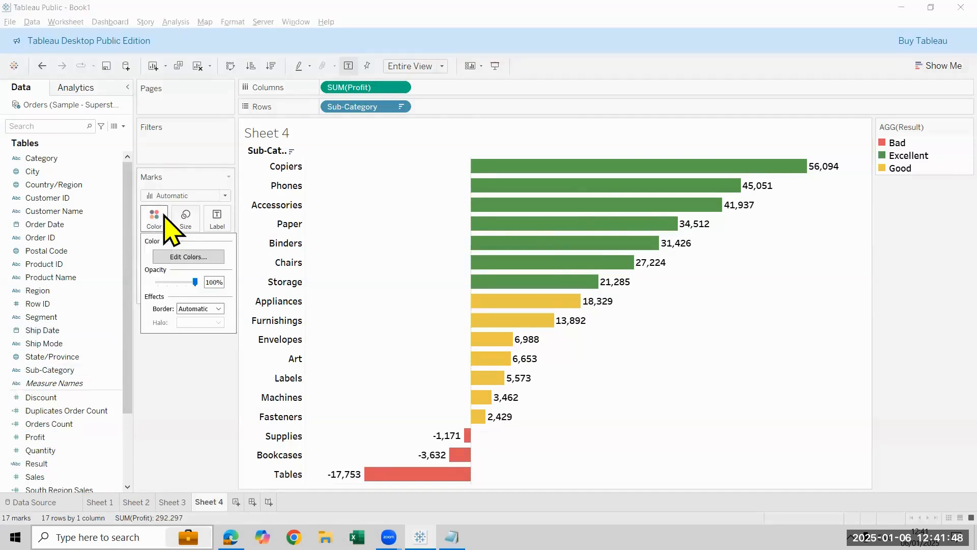
click(189, 256)
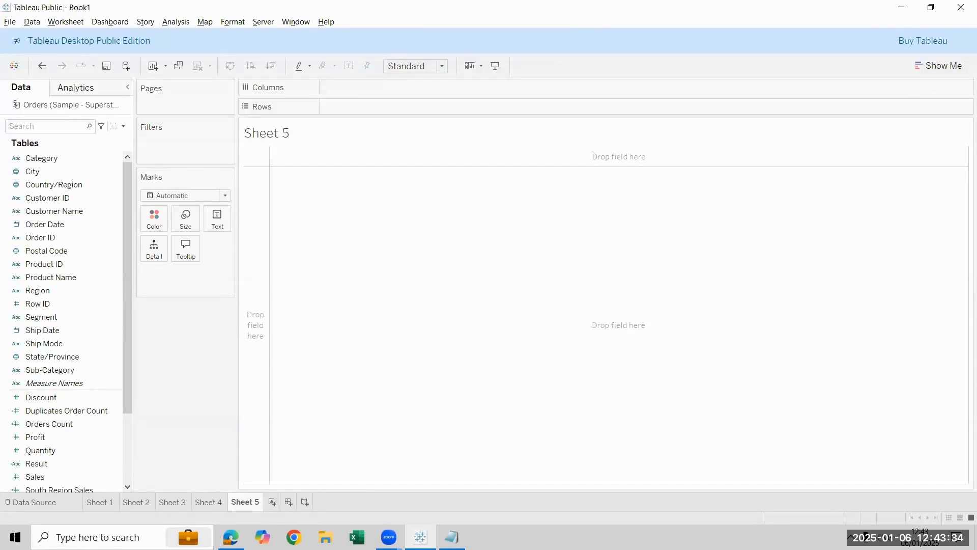
Step: List the Order ID values as rows in Sheet 5, in place of Customer Name
double_click(84, 212)
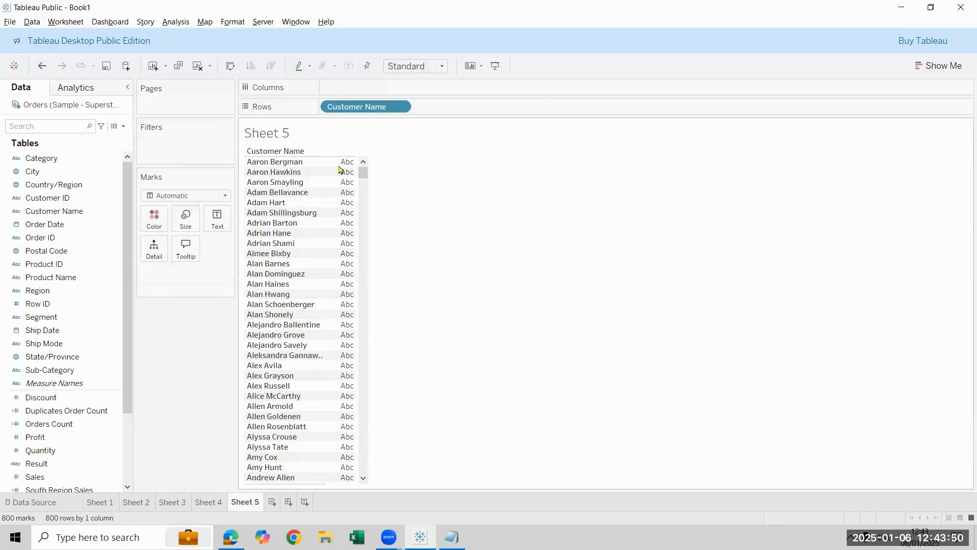
drag(338, 108, 170, 292)
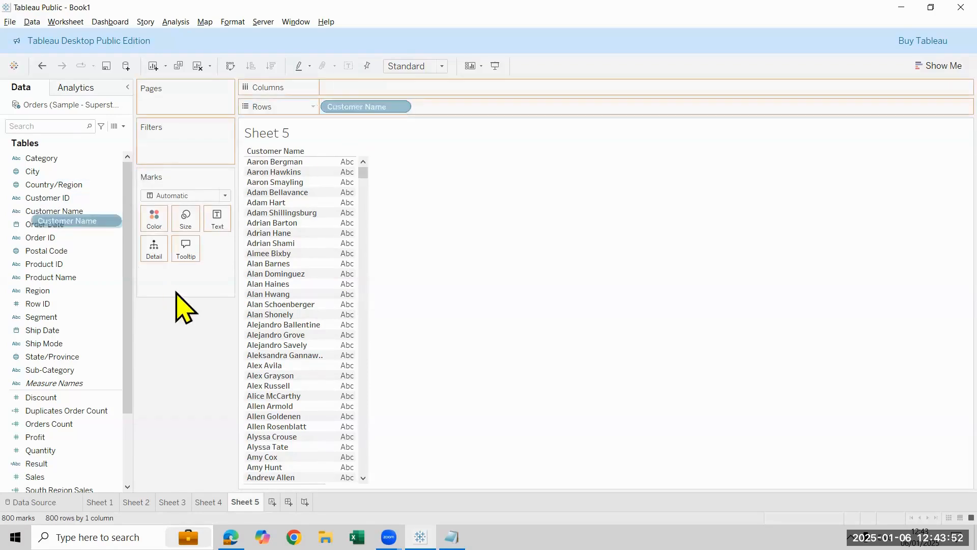
double_click(61, 239)
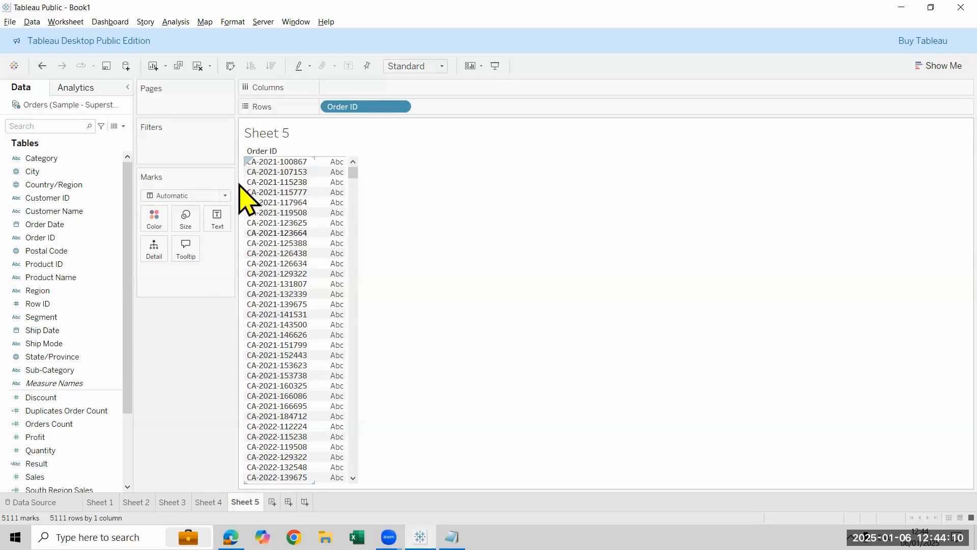
Step: Create a calculated field named Region Code as LEFT([Order ID],2) and add it to the rows of Sheet 5
click(123, 126)
click(104, 138)
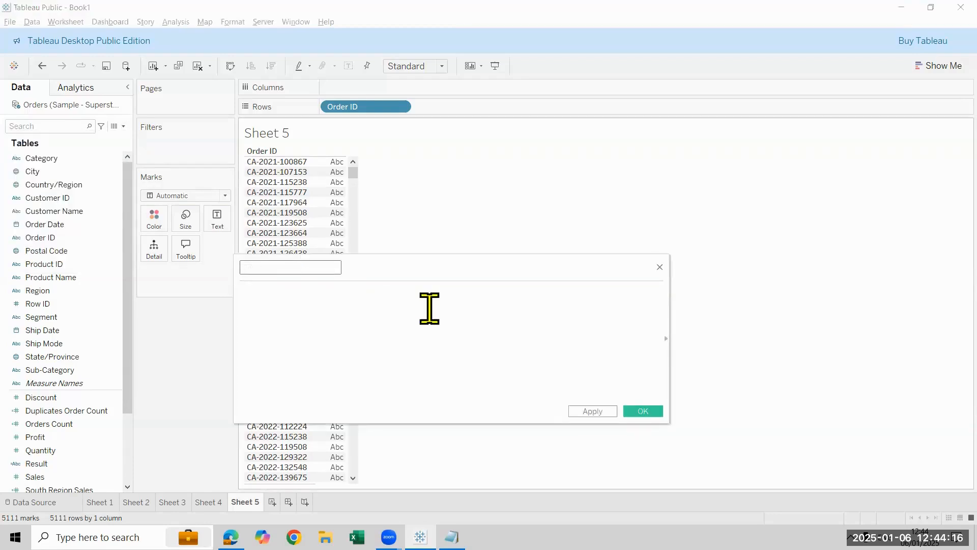
text(Region Code)
click(430, 308)
text(Left)
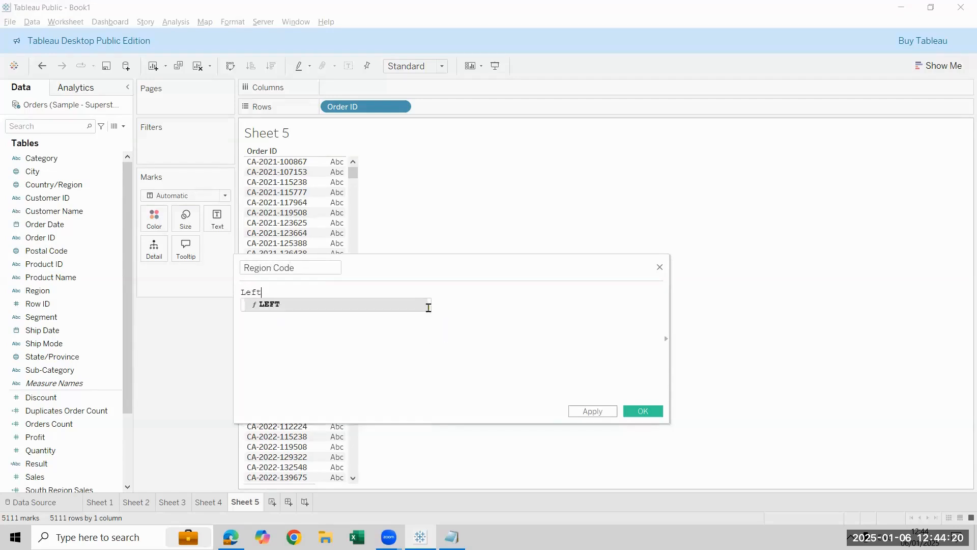
key(Return)
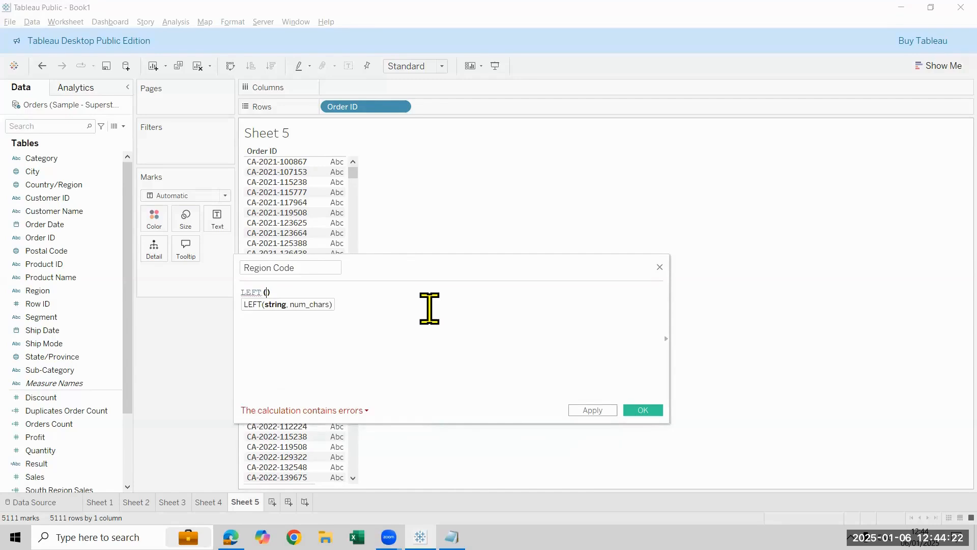
text(order)
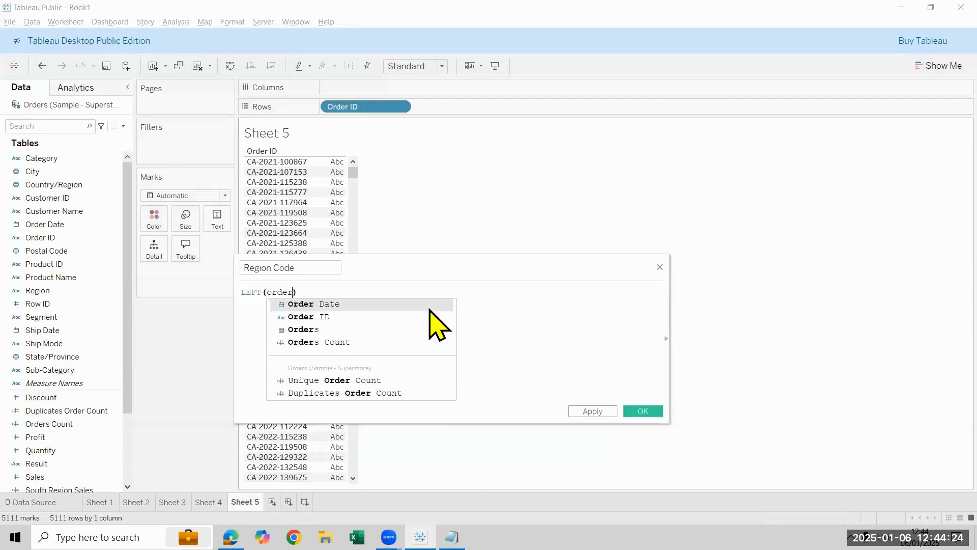
click(431, 309)
text(,2)
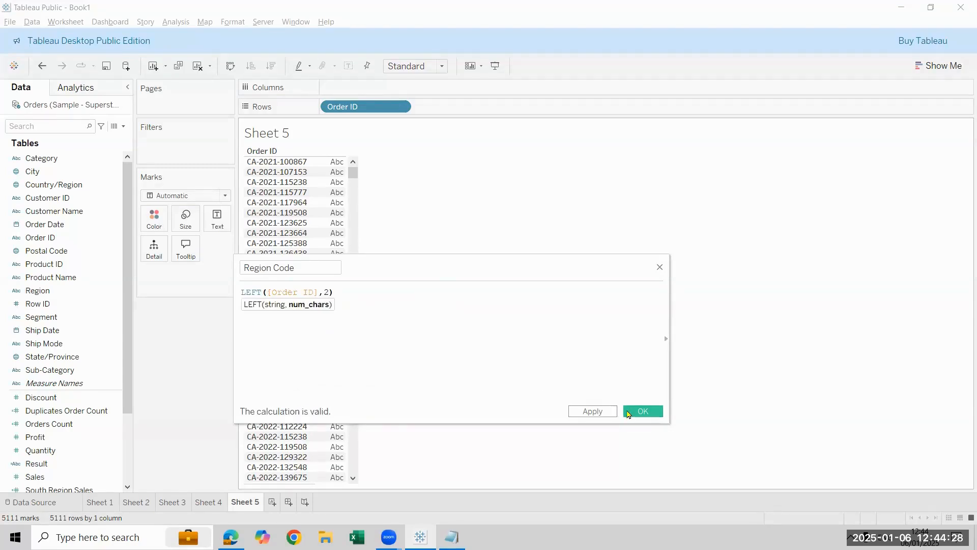
click(642, 411)
click(72, 303)
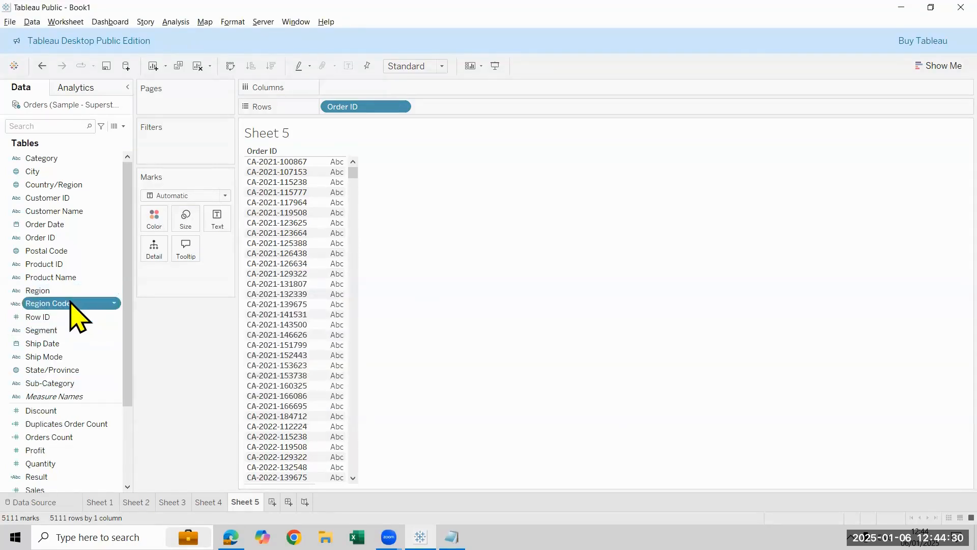
double_click(71, 303)
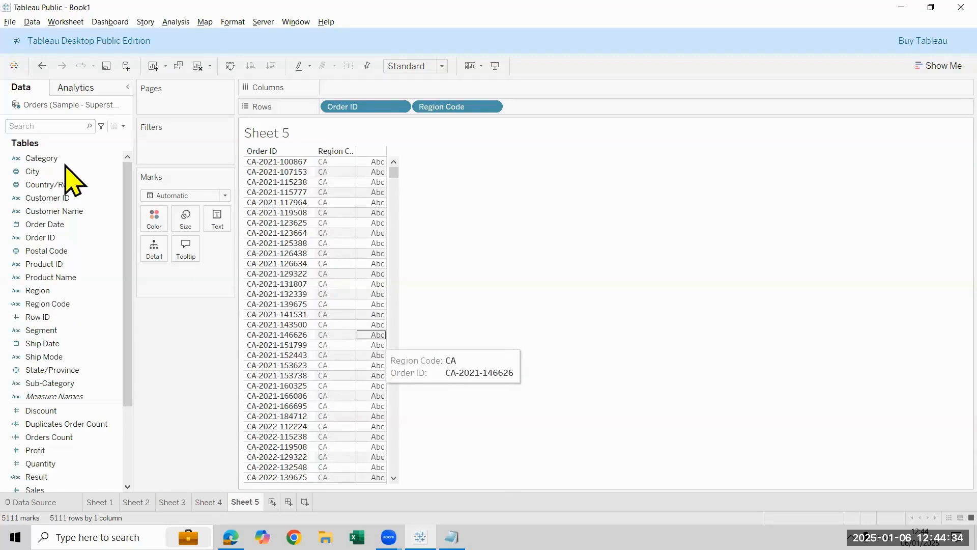
Step: Start a new calculated field and name it Order Year
click(123, 126)
key(Return)
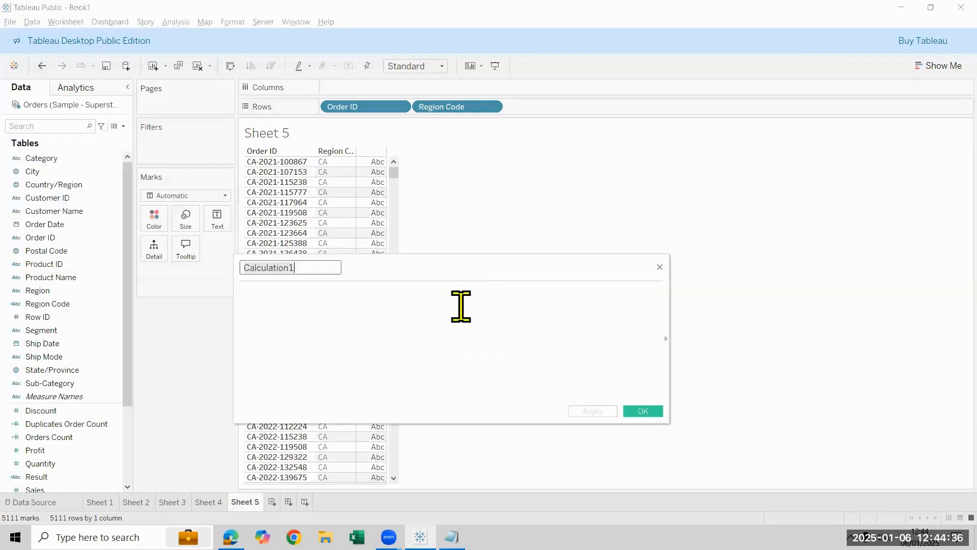
key(ctrl+a)
key(BackSpace)
text(Order Year)
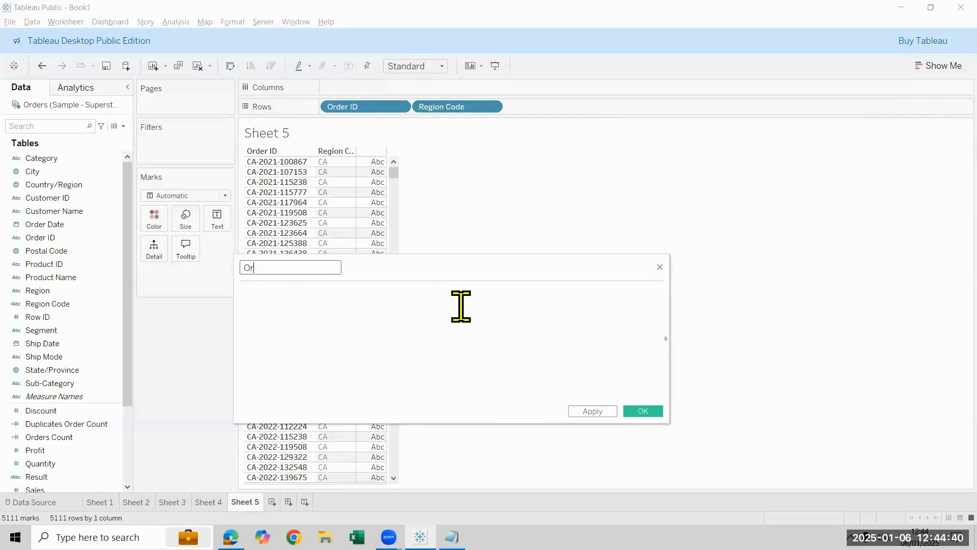
key(Tab)
Step: Define Order Year as MID([Order ID],4,4), save it and add the field to the rows of Sheet 5
text(MI)
key(Return)
text([Order)
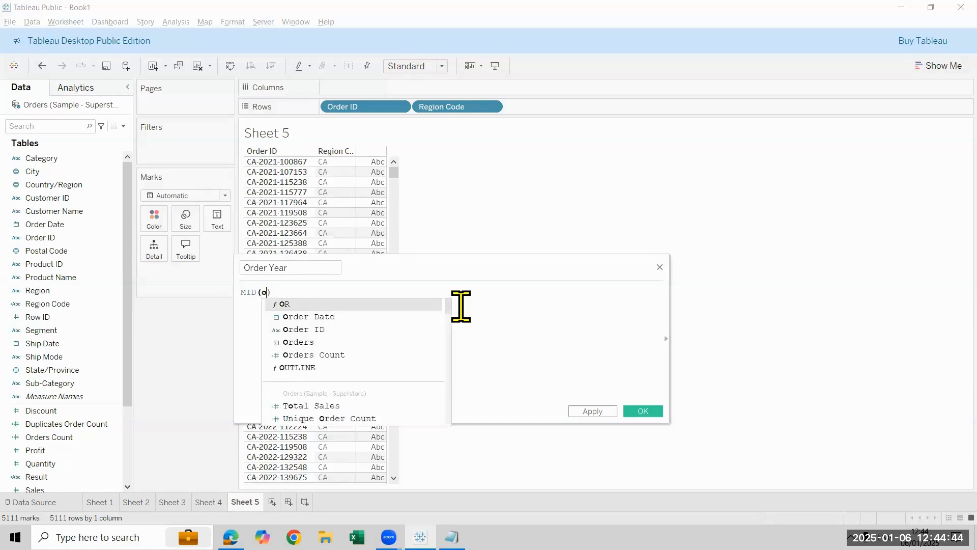
key(Down)
key(Return)
text(,)
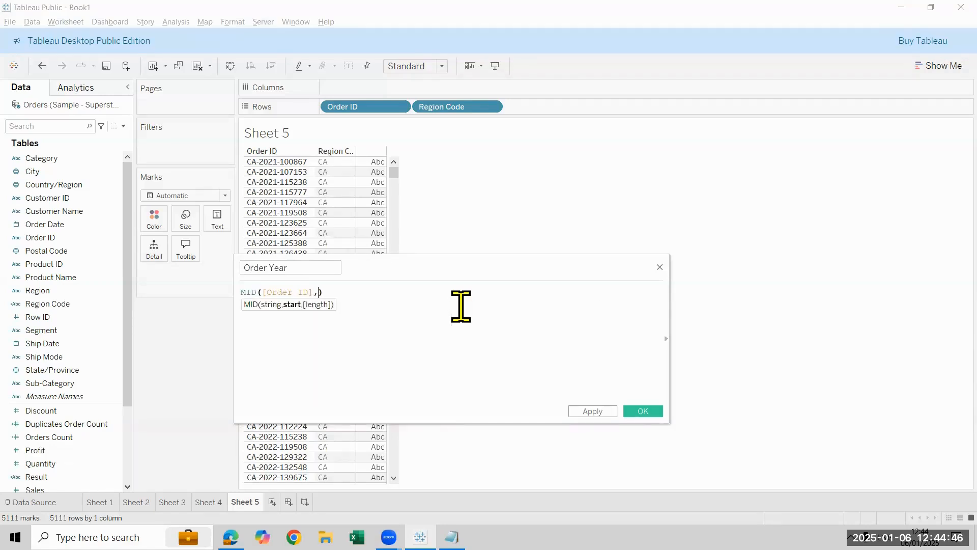
text(4,4)
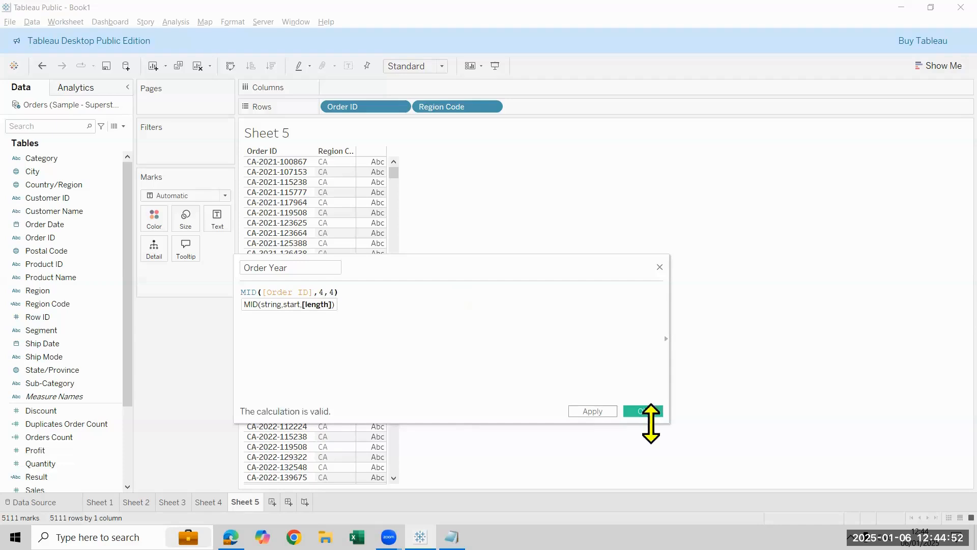
click(643, 412)
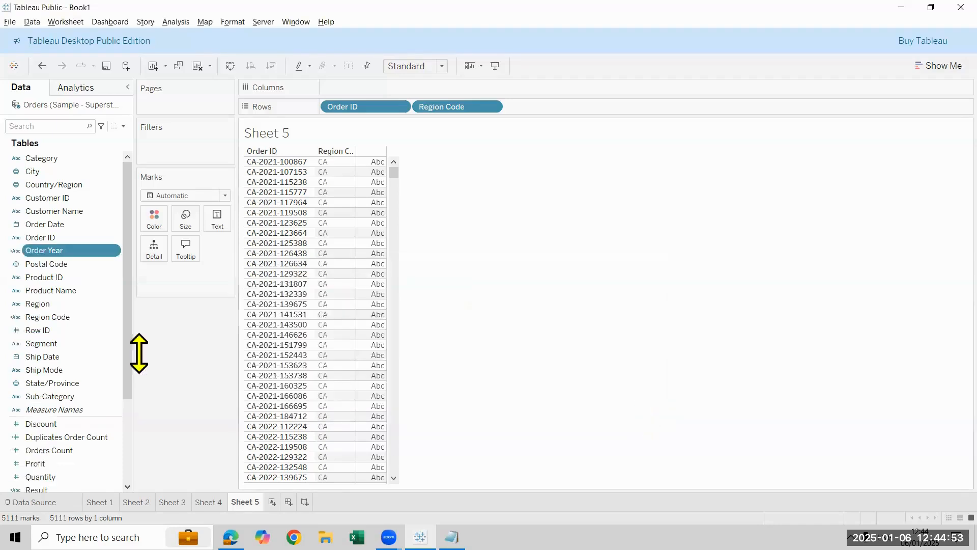
double_click(54, 252)
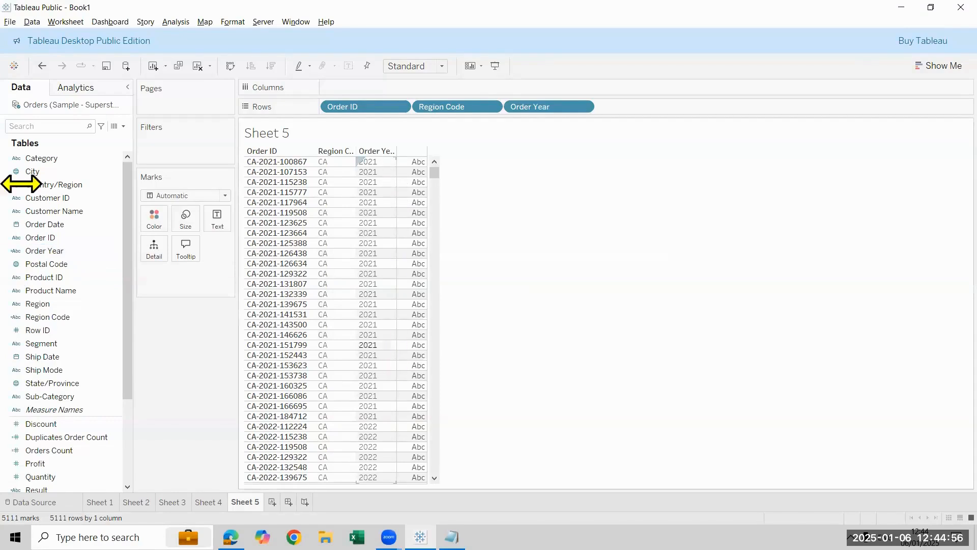
Step: Start a new calculated field and name it Orders No
click(123, 126)
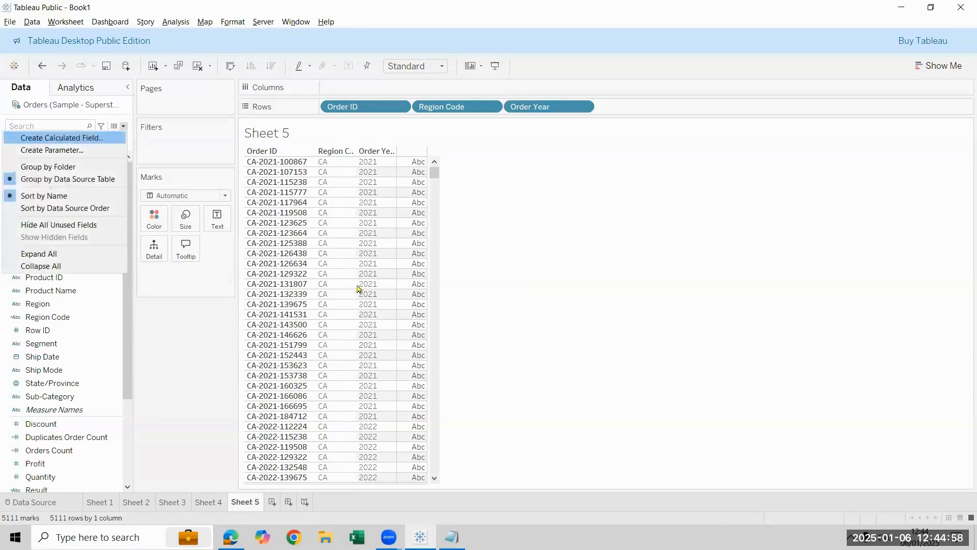
click(120, 135)
key(ctrl+a)
key(BackSpace)
text(Orders No)
key(Tab)
Step: Define Orders No as RIGHT([Order ID],6), save it and add the field to the rows of Sheet 5
text(rig)
key(Return)
text(order)
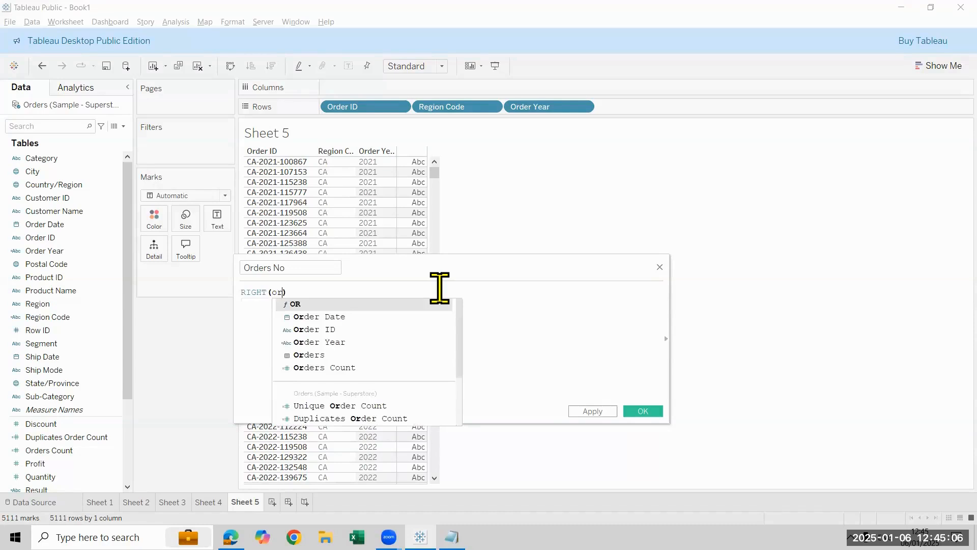
key(Down)
key(Return)
text(,6)
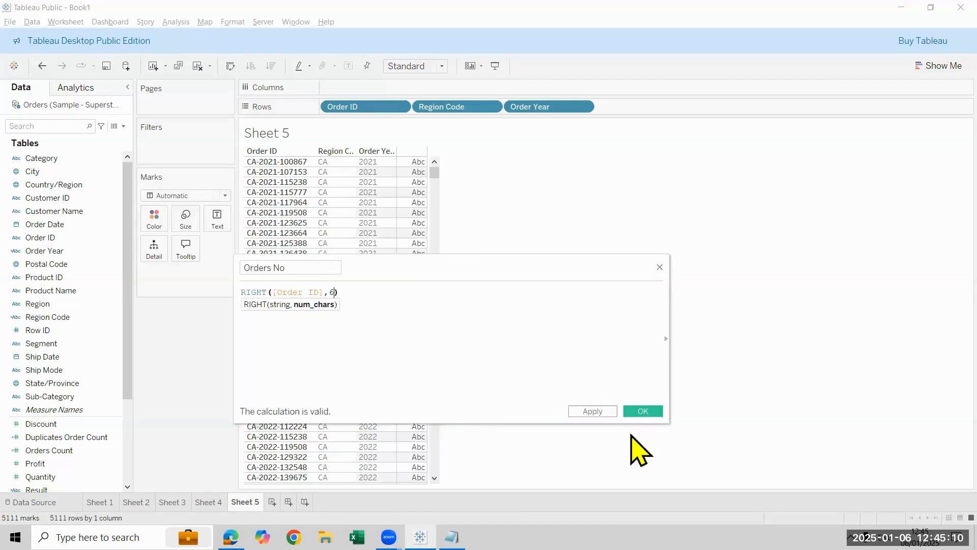
click(643, 411)
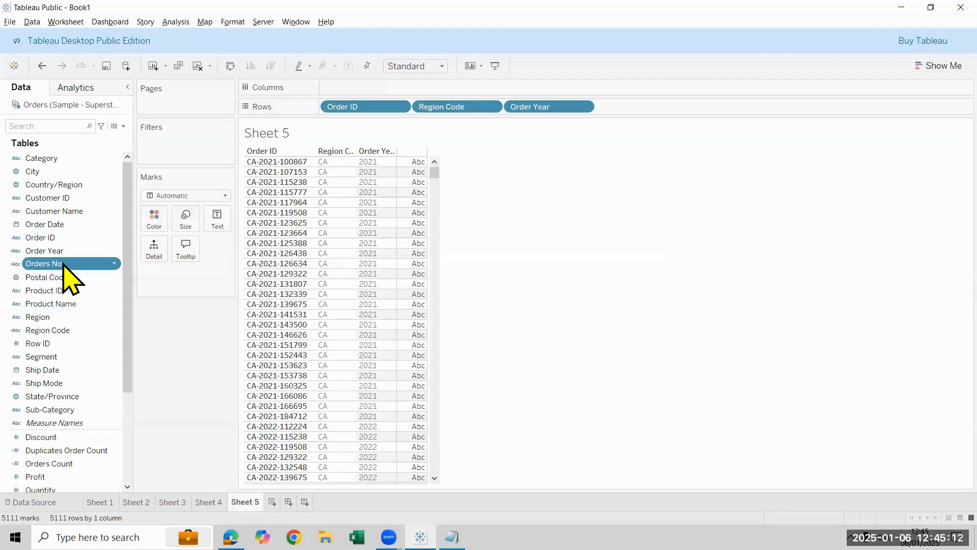
double_click(64, 265)
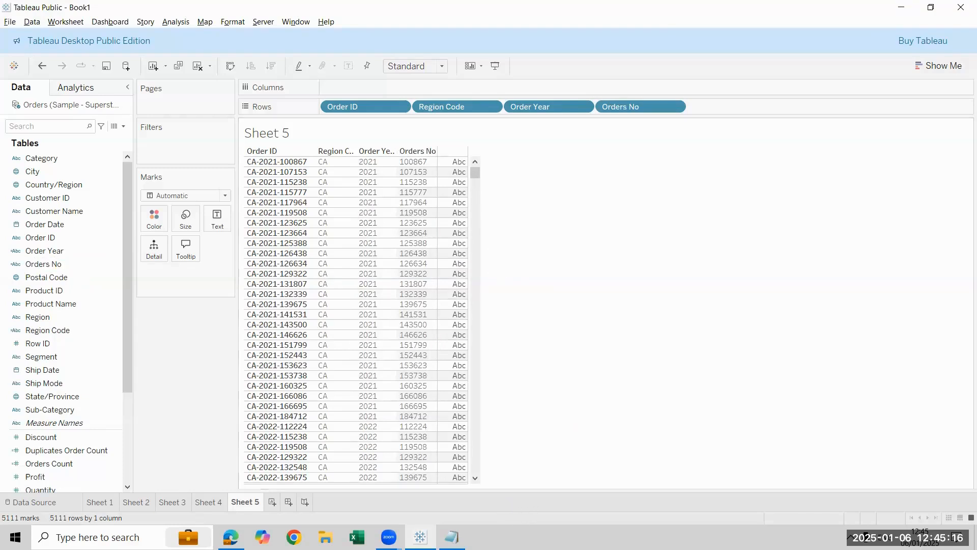
Step: Switch to Notepad, replace its text with the function names Left, mid and Right on separate lines, and return to Tableau
click(452, 538)
drag(455, 392, 205, 246)
text(Left)
key(Return)
text(mid)
key(Return)
text(Right)
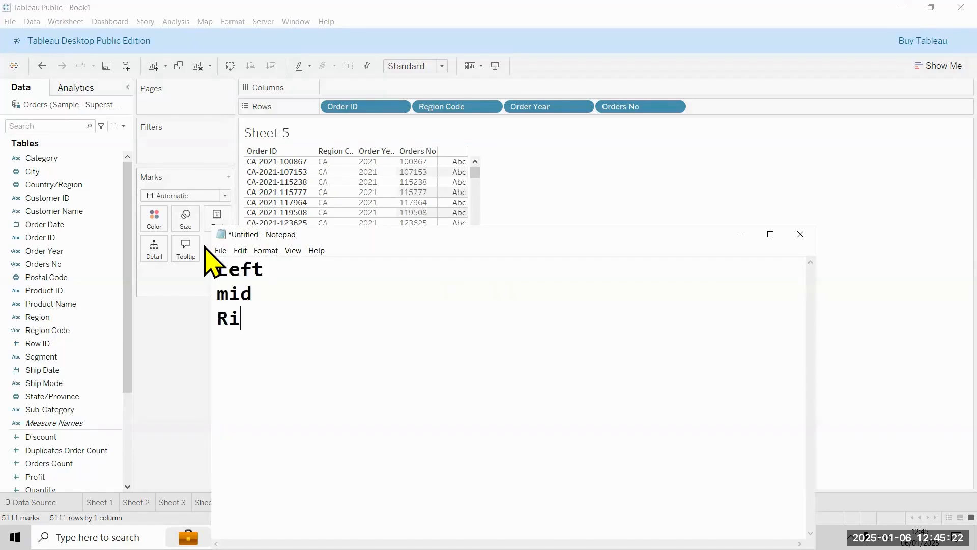
key(Return)
key(shift+Up)
key(shift+Up)
key(shift+Up)
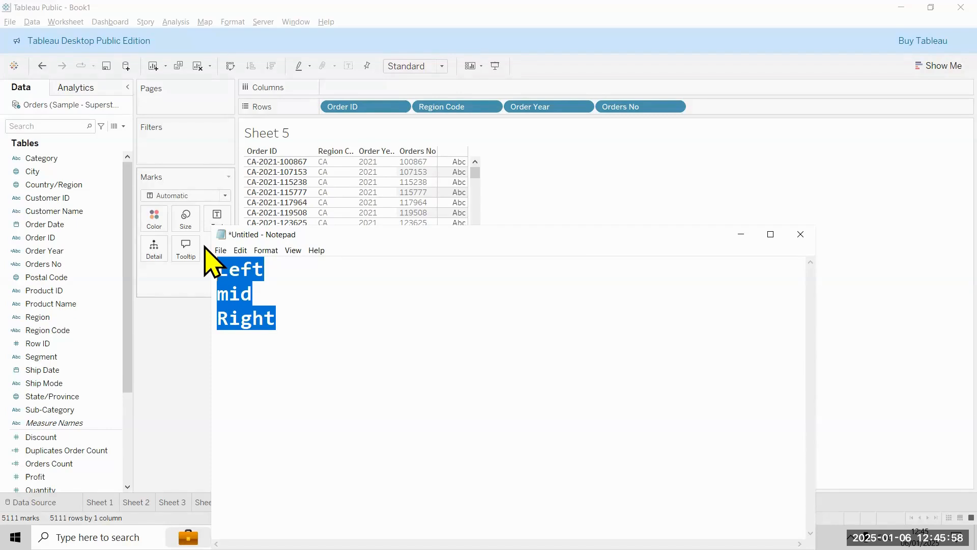
click(741, 236)
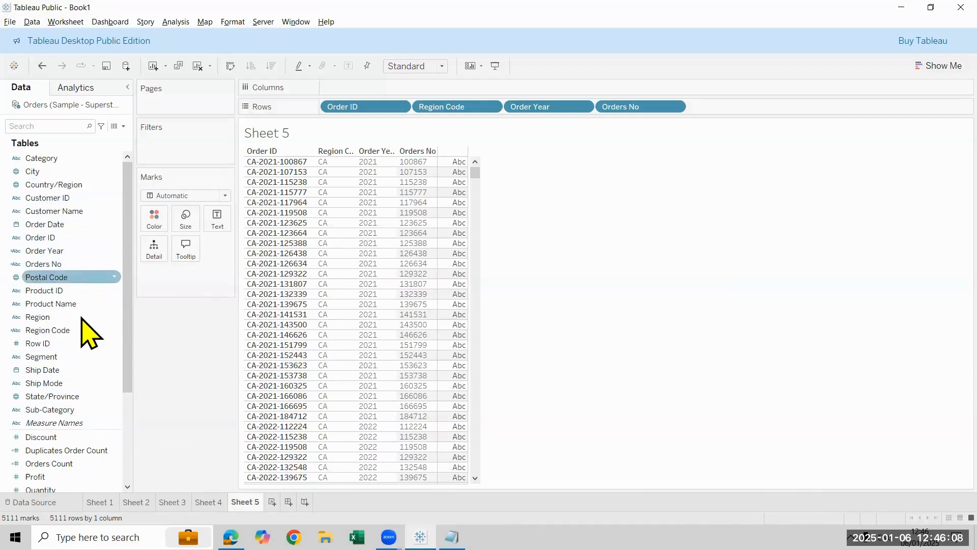
Step: Review the formulas of the Region Code, Order Year and Orders No calculated fields in an enlarged formula view
right_click(89, 332)
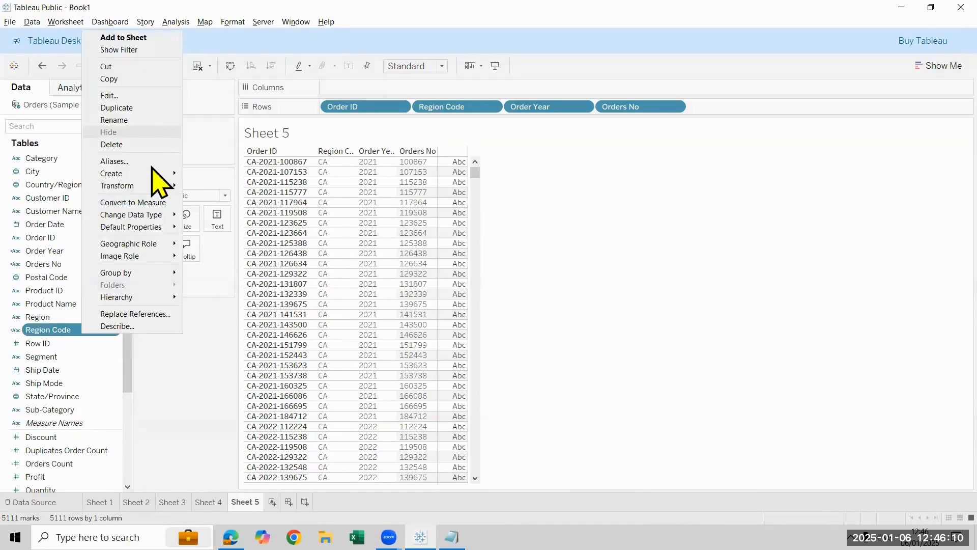
click(133, 96)
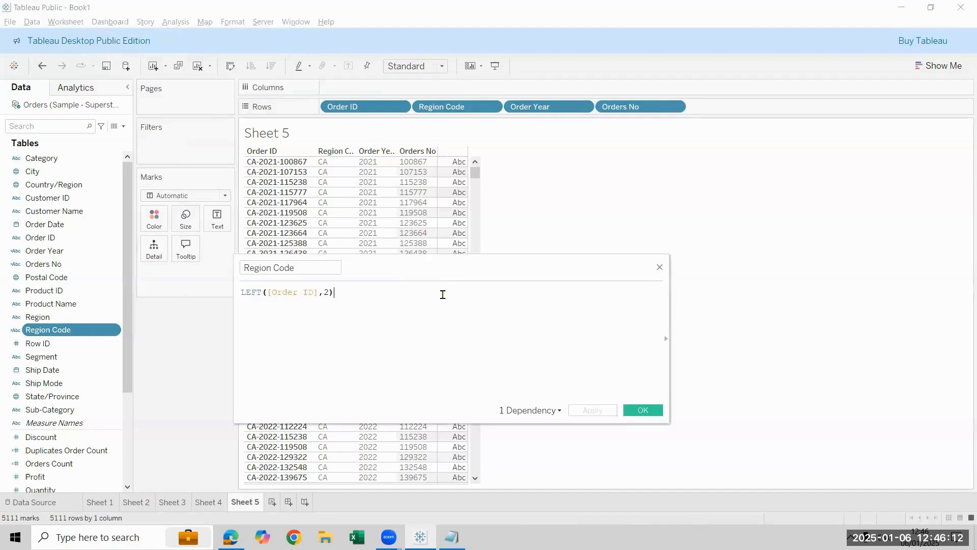
ctrl+scroll(442, 295, up, 5)
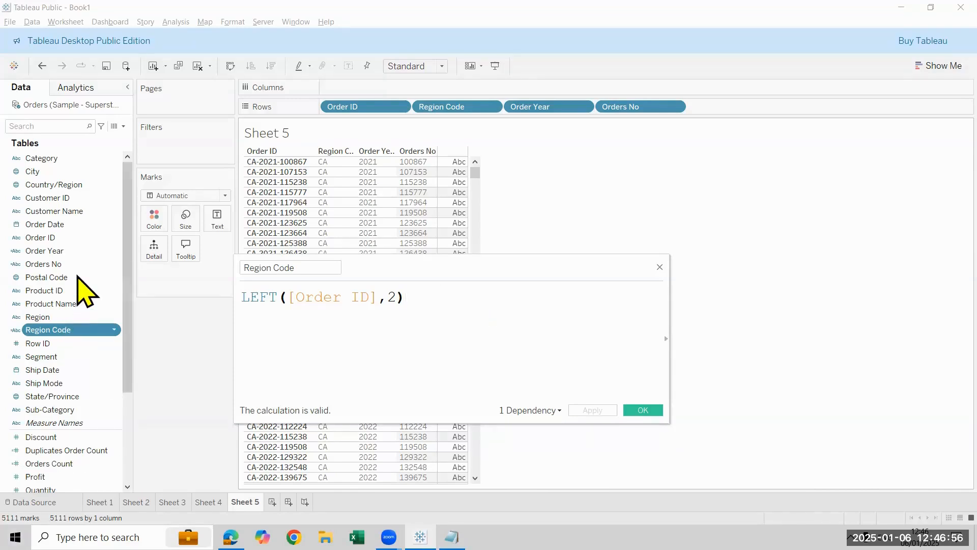
right_click(90, 251)
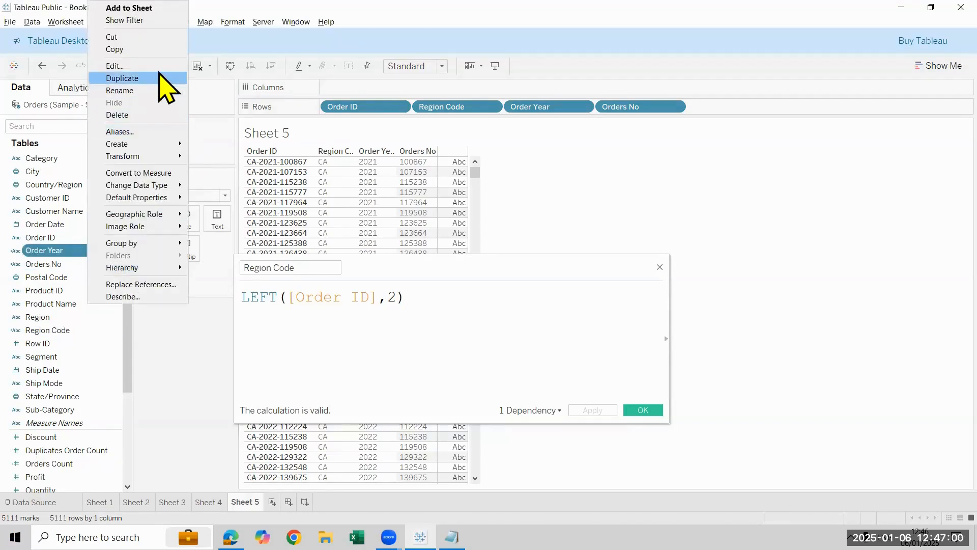
click(115, 66)
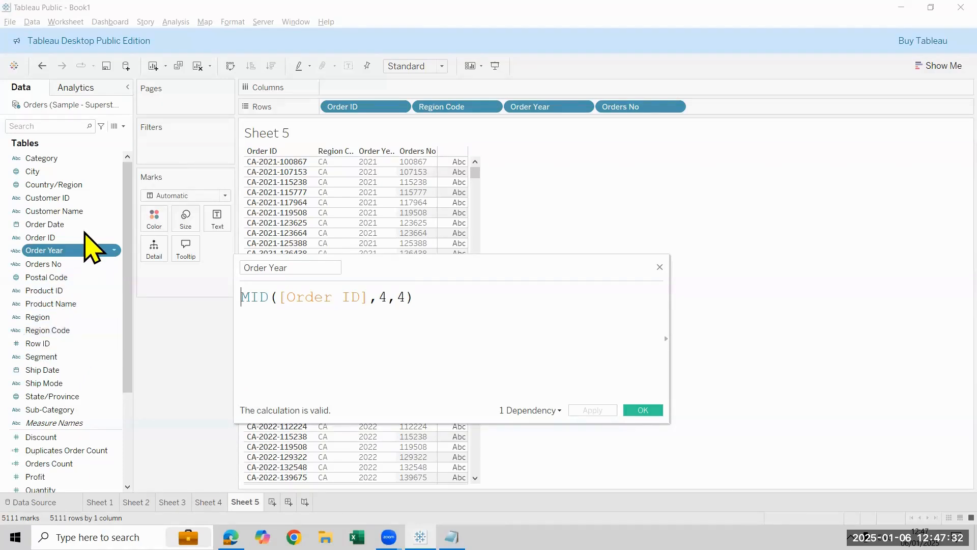
right_click(87, 265)
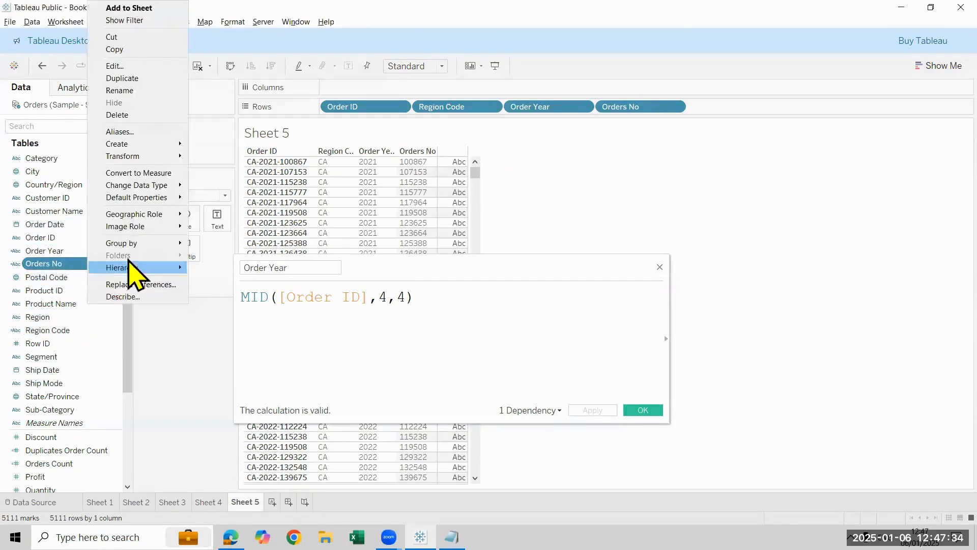
click(115, 65)
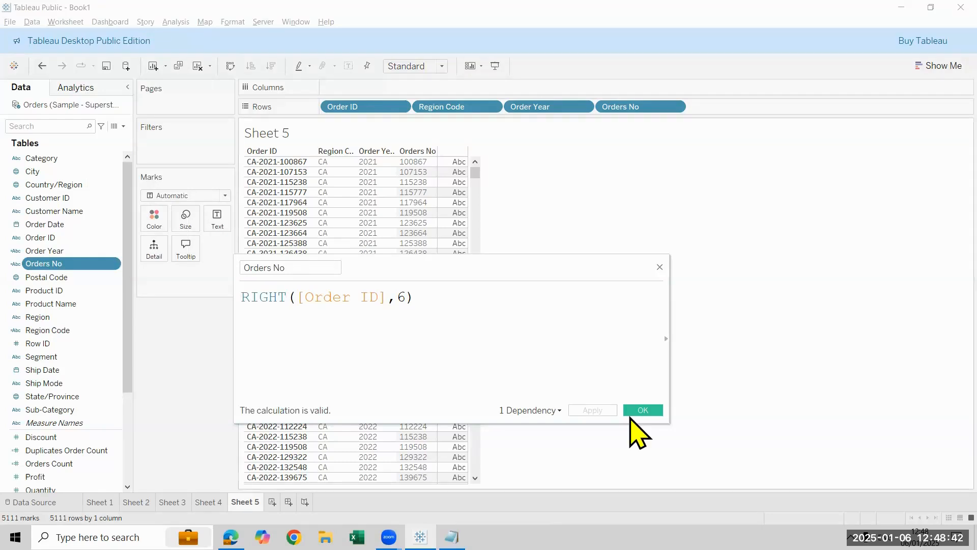
click(631, 413)
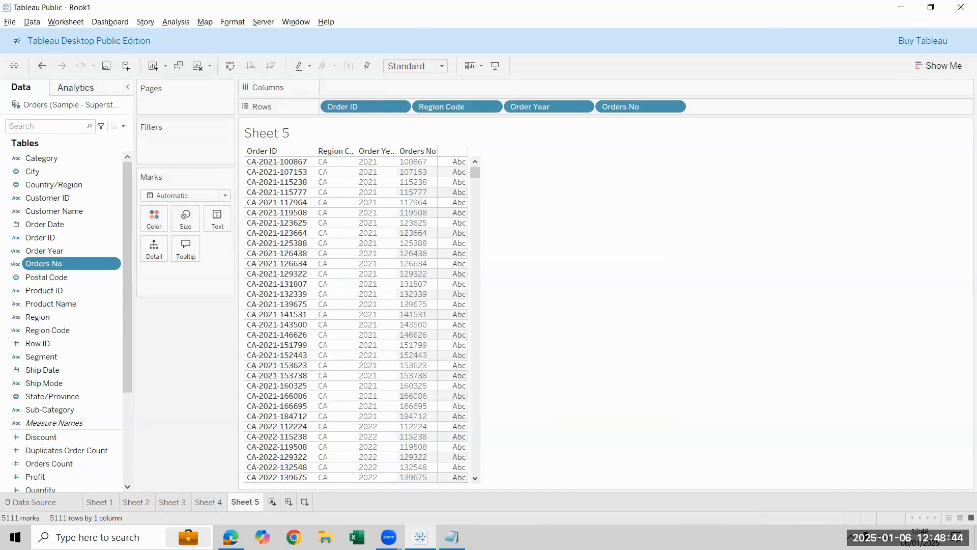
Step: Create a new worksheet and list the Customer Name values as rows
click(273, 501)
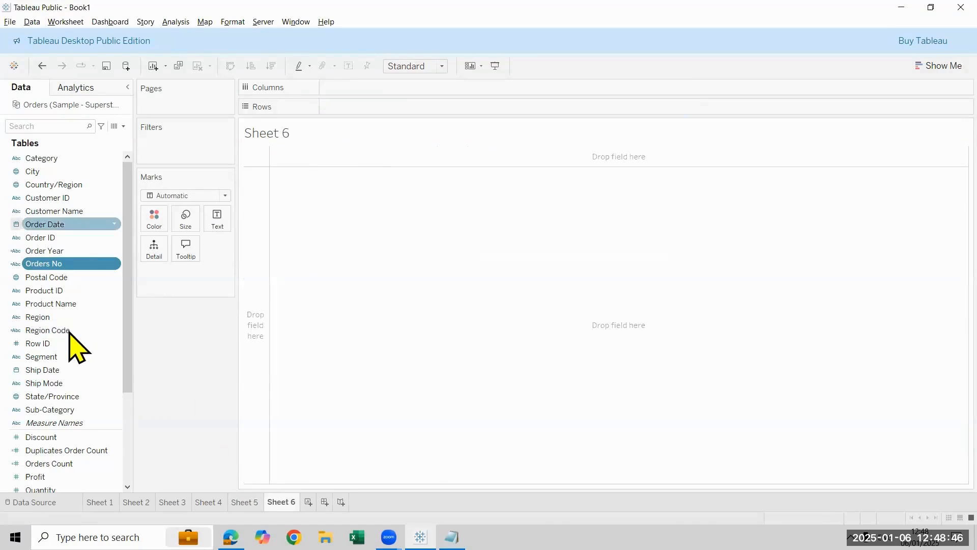
drag(58, 214, 349, 192)
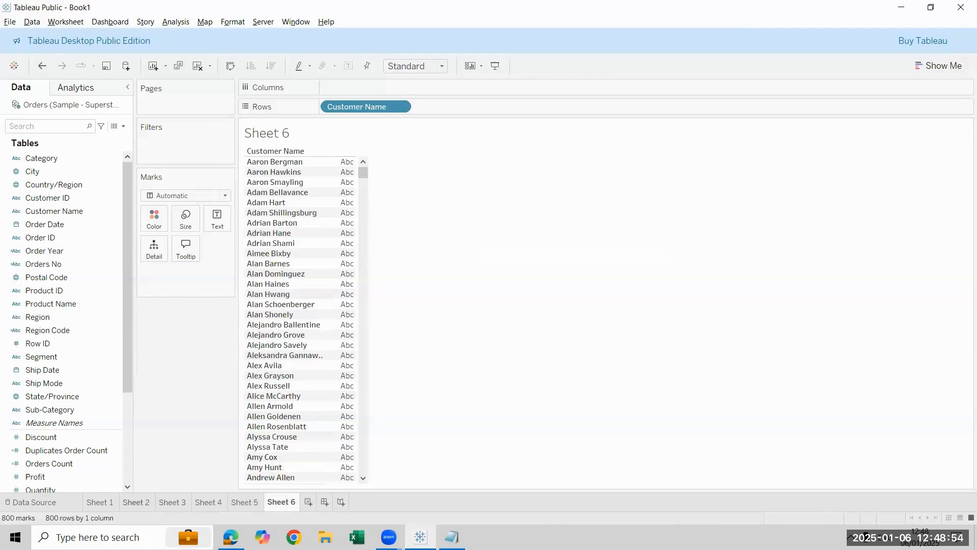
Step: Apply the formatting of Sheet 2 to Sheet 6 and widen the Customer Name column to fit the full names
click(136, 502)
right_click(136, 502)
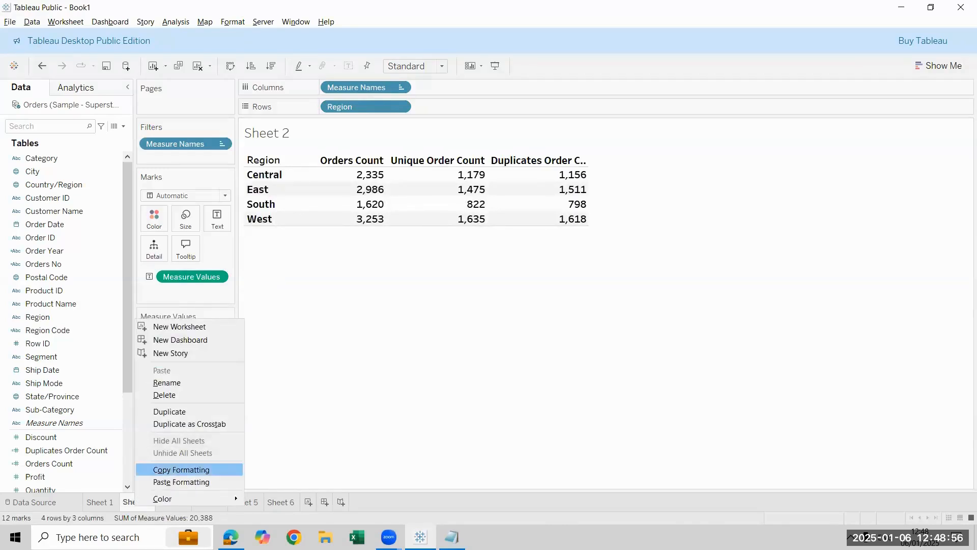
click(181, 469)
click(281, 502)
right_click(283, 502)
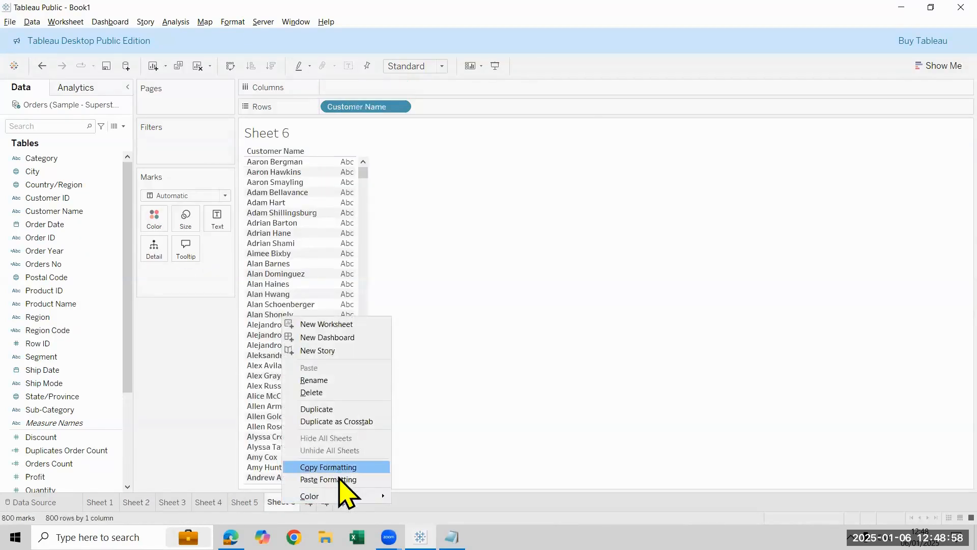
click(340, 480)
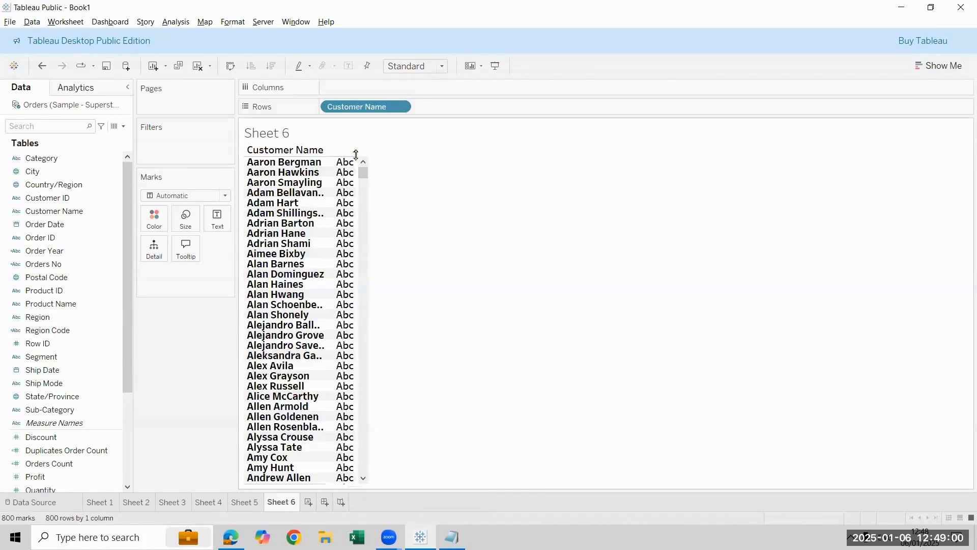
drag(370, 197, 427, 197)
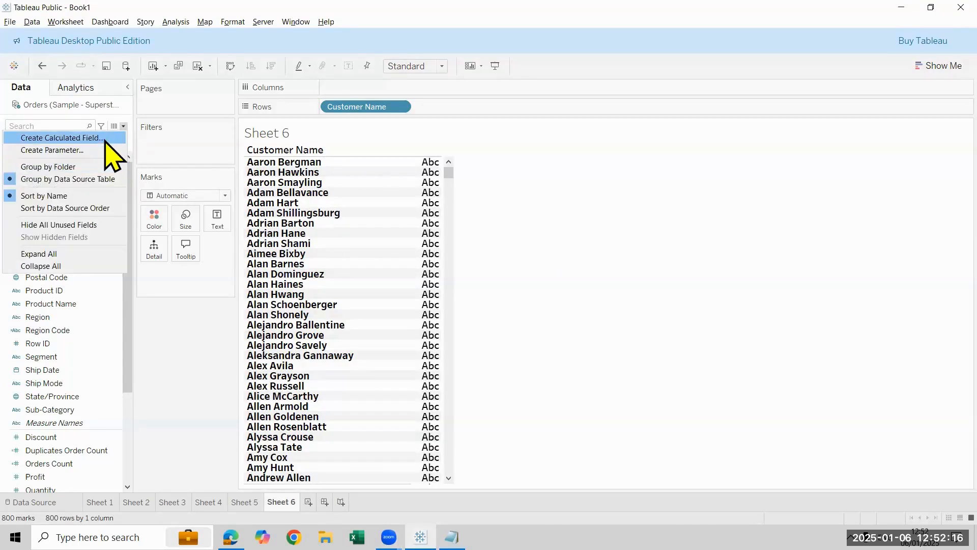
Step: Start a new calculated field and name it First Name
key(Escape)
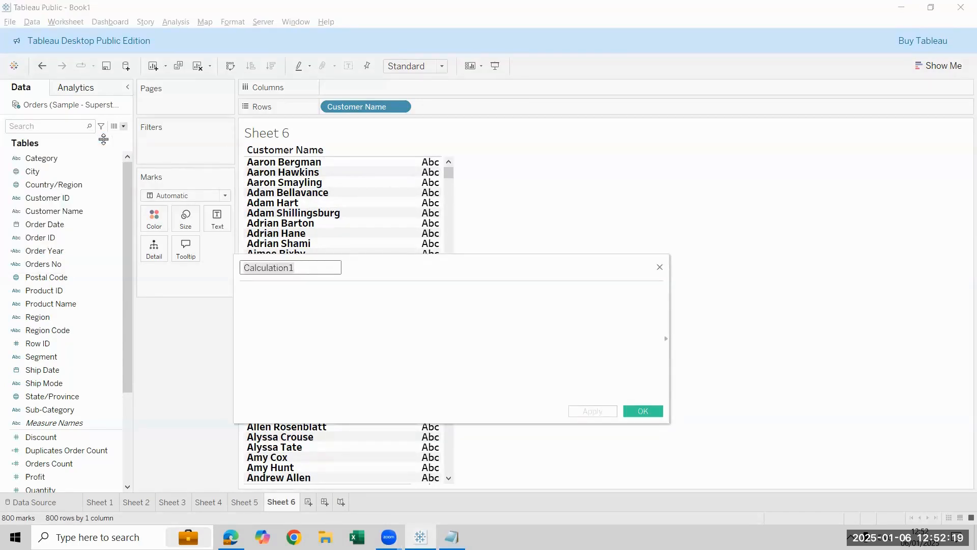
text(First Name)
key(Tab)
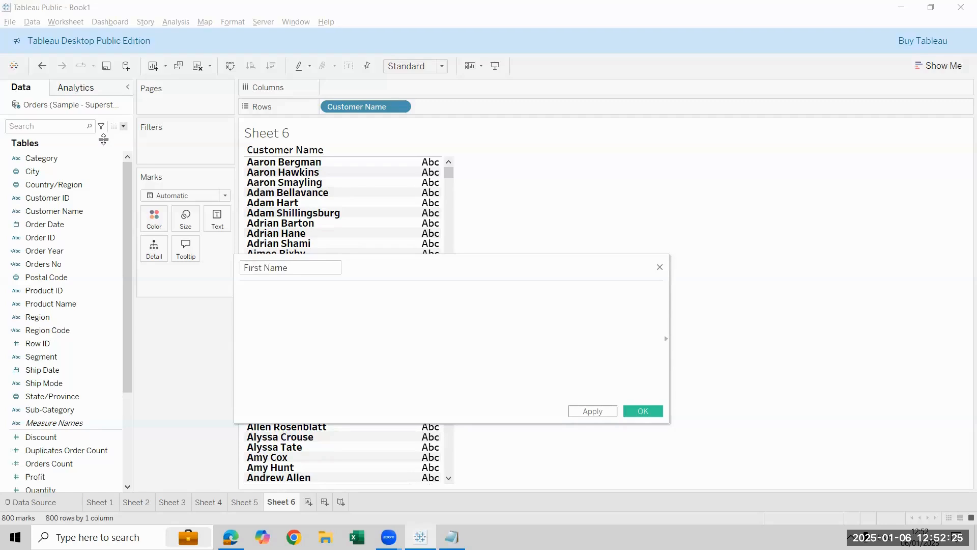
Step: Begin the First Name formula with the LEFT function on the Customer Name field
text(lef)
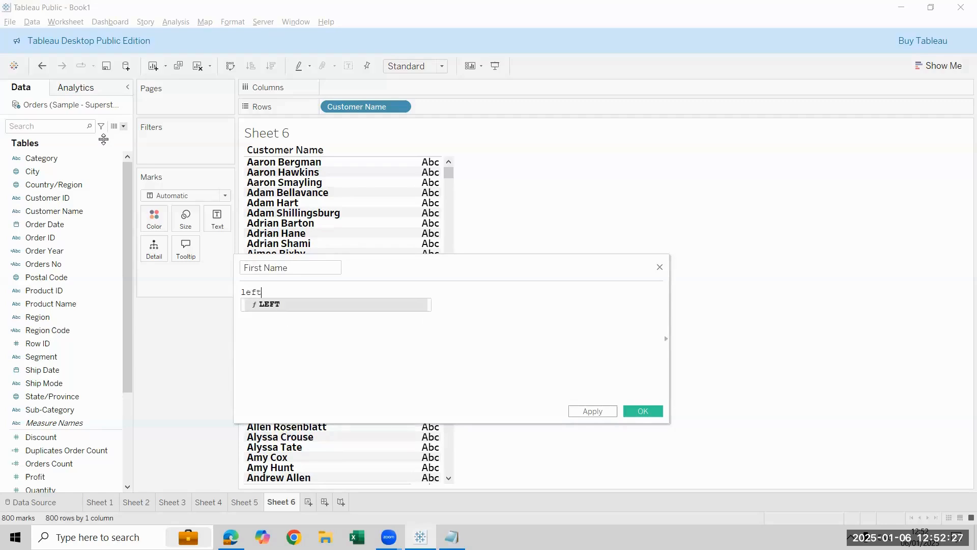
text(t)
key(Return)
text(cu)
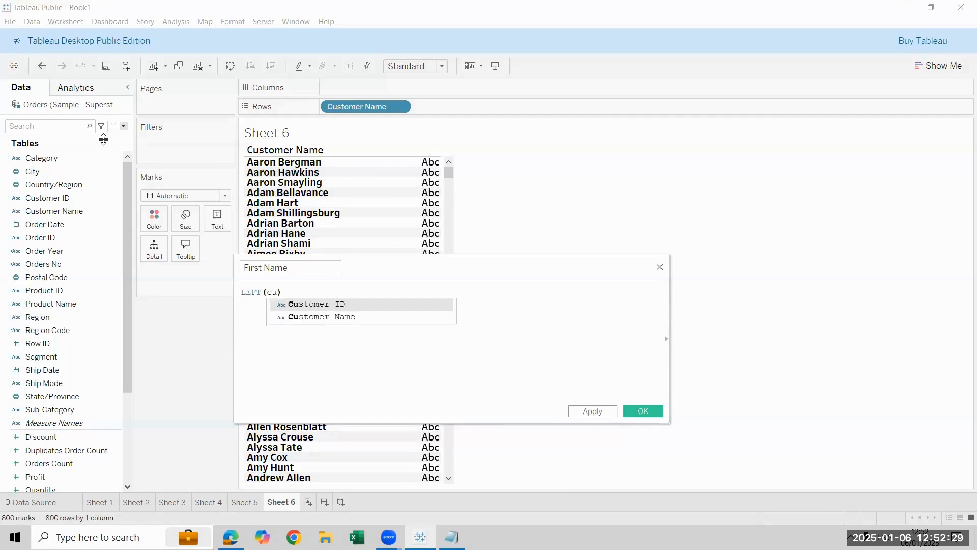
text(s)
key(Down)
key(Return)
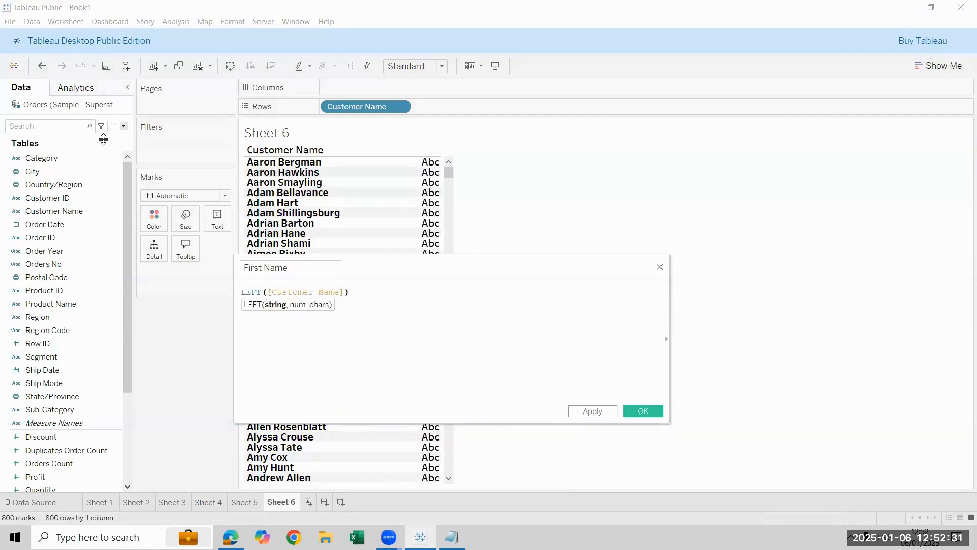
Step: Insert a FIND function as the character-count argument of LEFT, leaving its own arguments empty
text(,)
text(fin)
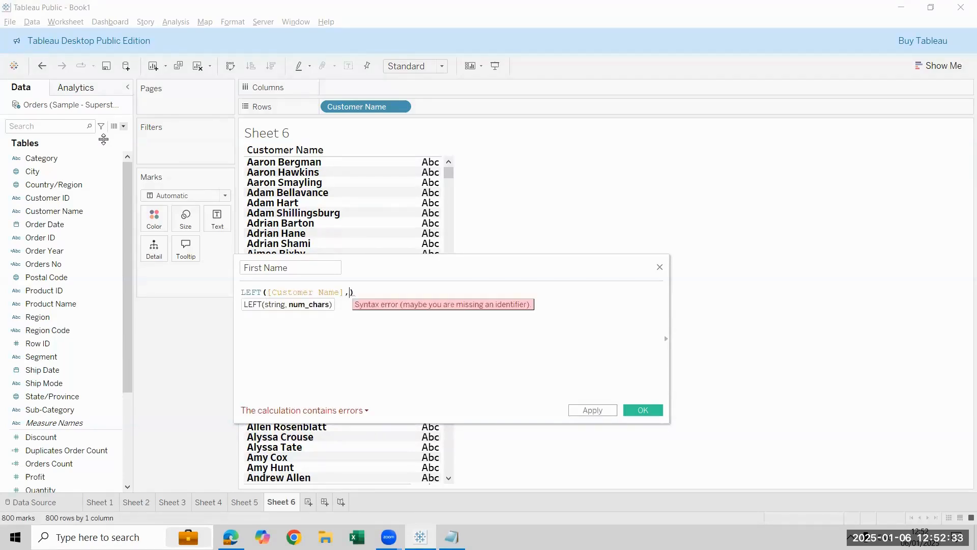
key(Return)
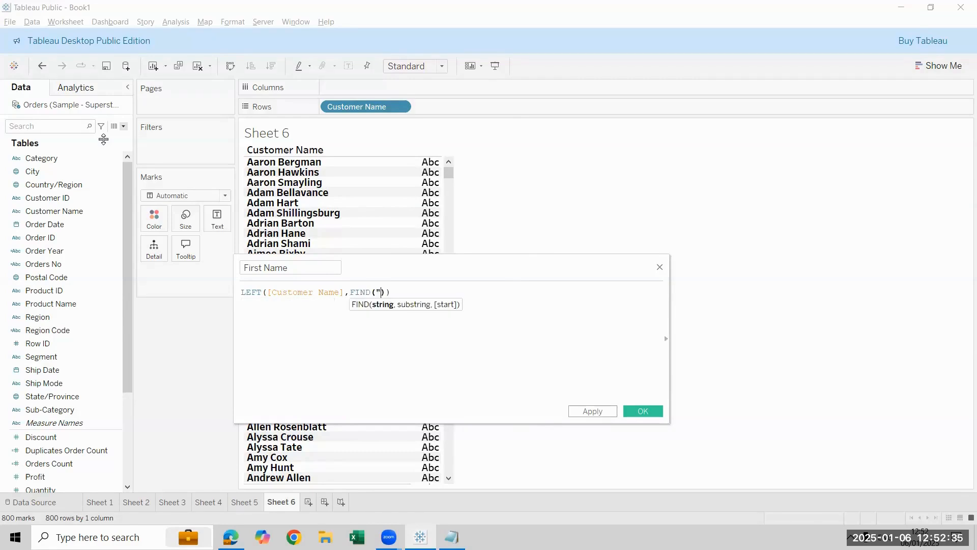
text(" ",)
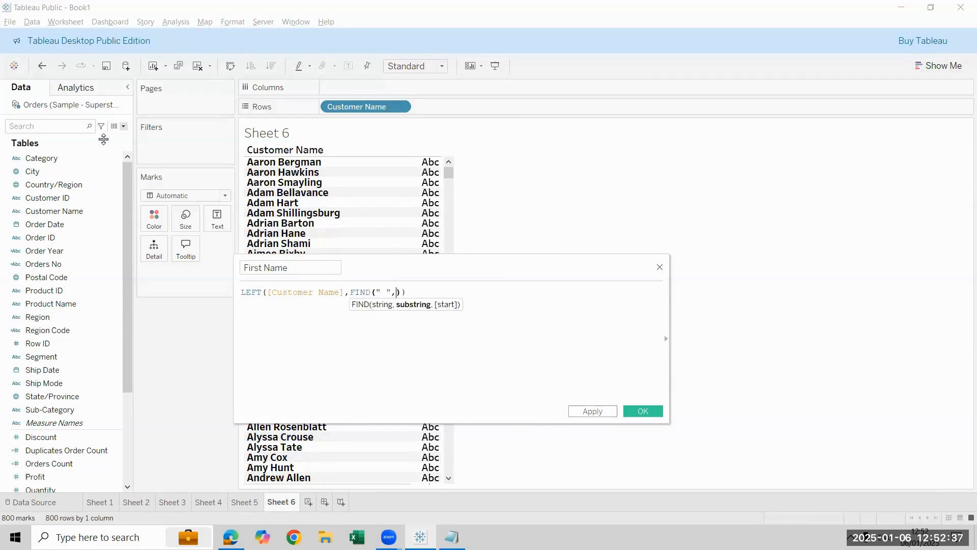
key(BackSpace)
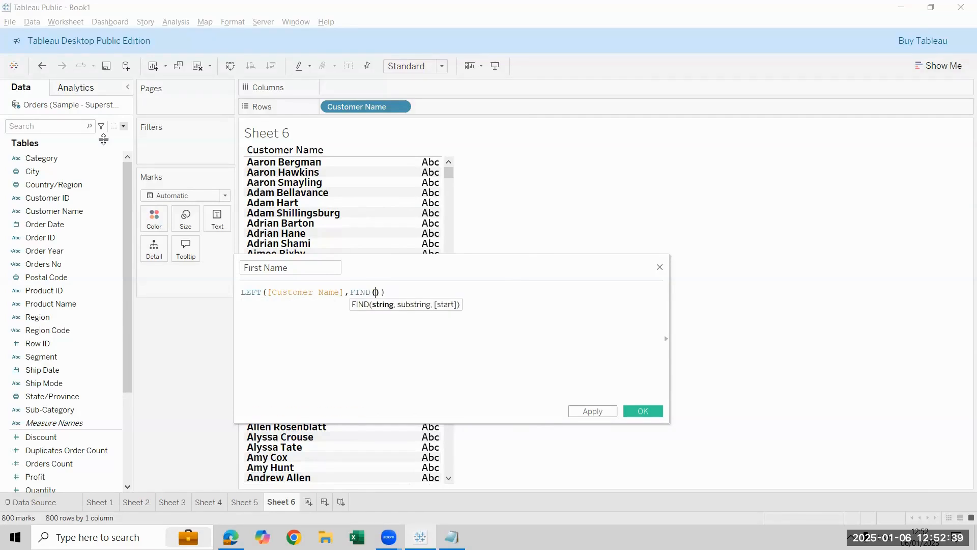
Step: Complete the FIND function so it looks for a space: FIND([Customer Name]," ")
text(cus)
key(Return)
key(BackSpace)
key(BackSpace)
key(BackSpace)
key(Down)
key(Return)
text(,)
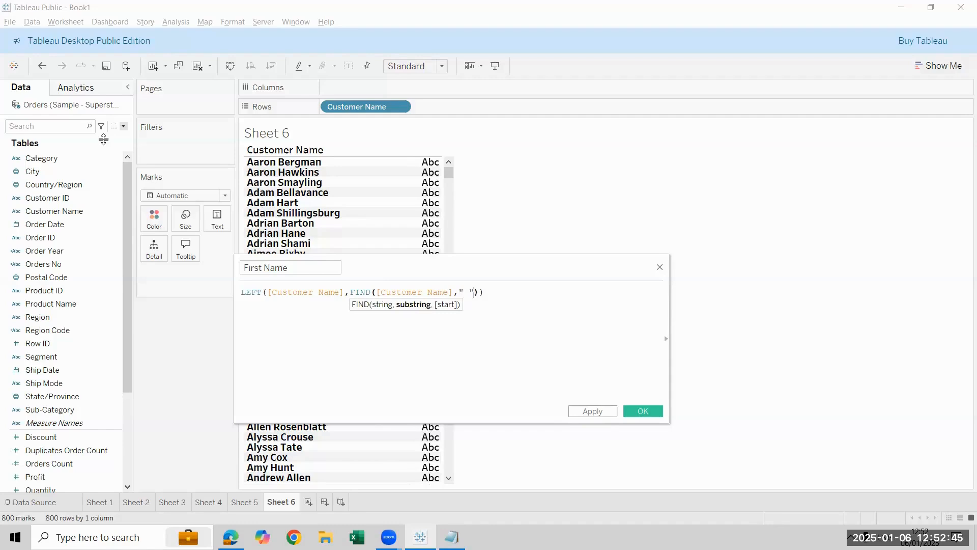
text(" ")
key(Right)
key(Right)
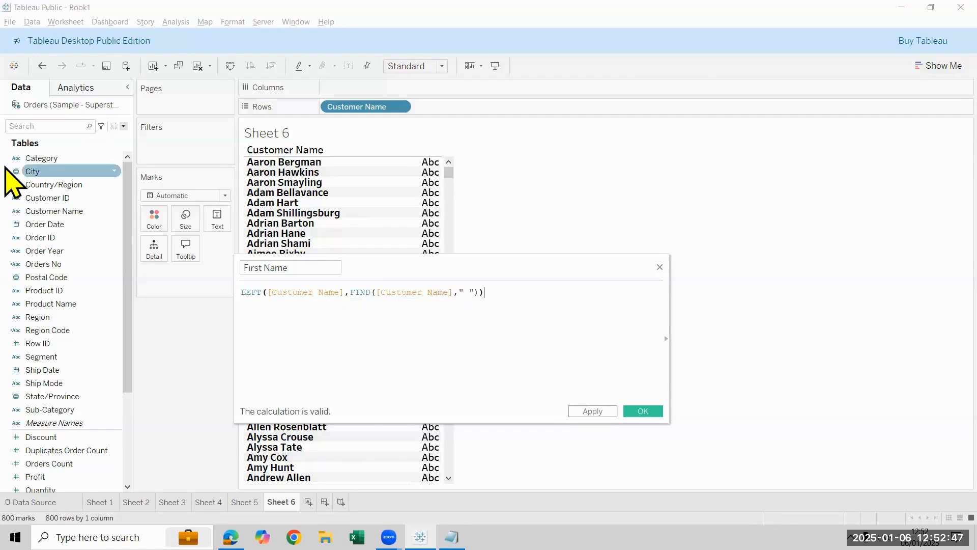
Step: Subtract 1 from the FIND result, save the field and add First Name to the rows after Customer Name
key(BackSpace)
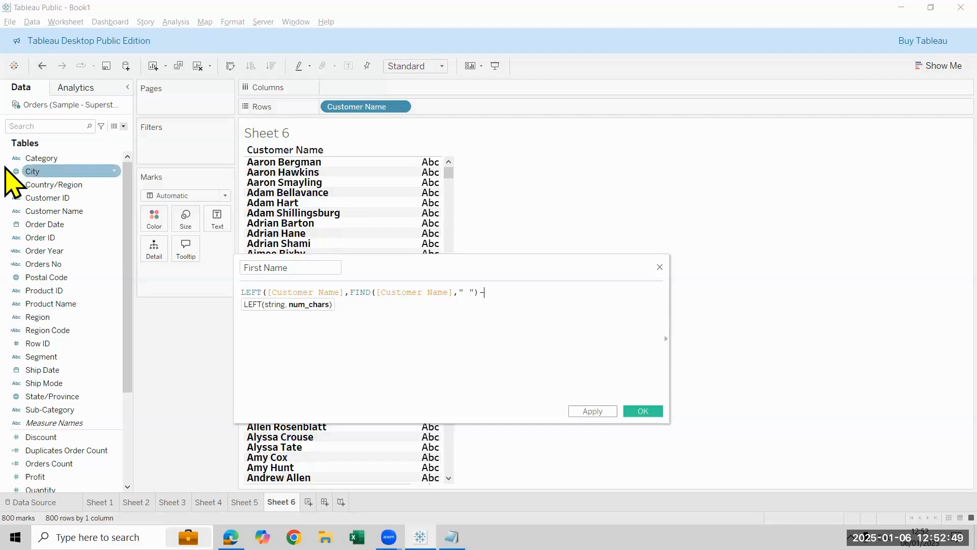
text())
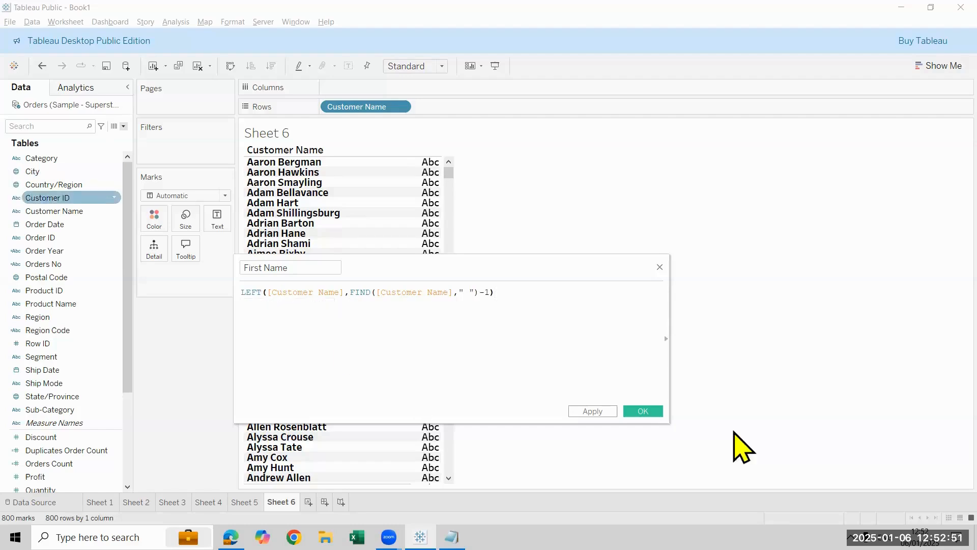
click(657, 414)
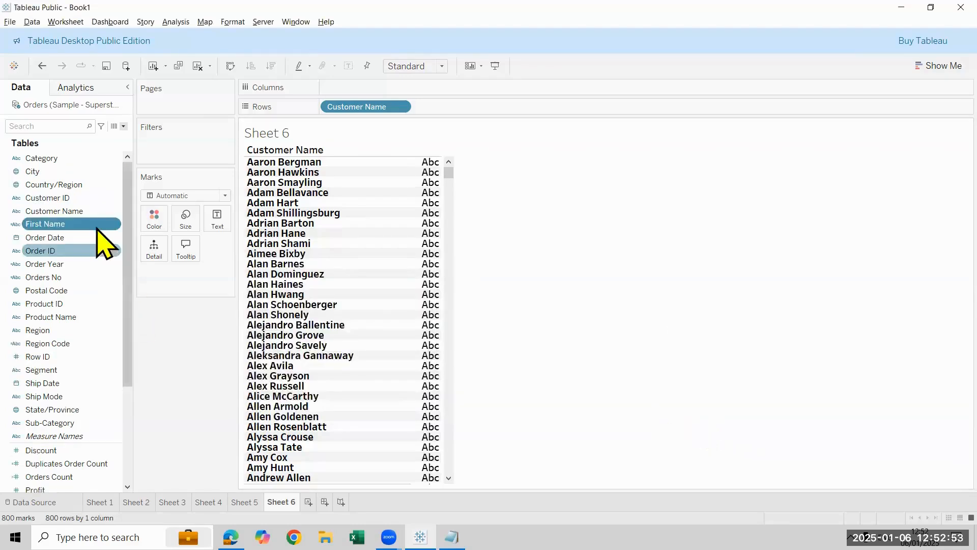
drag(97, 225, 447, 185)
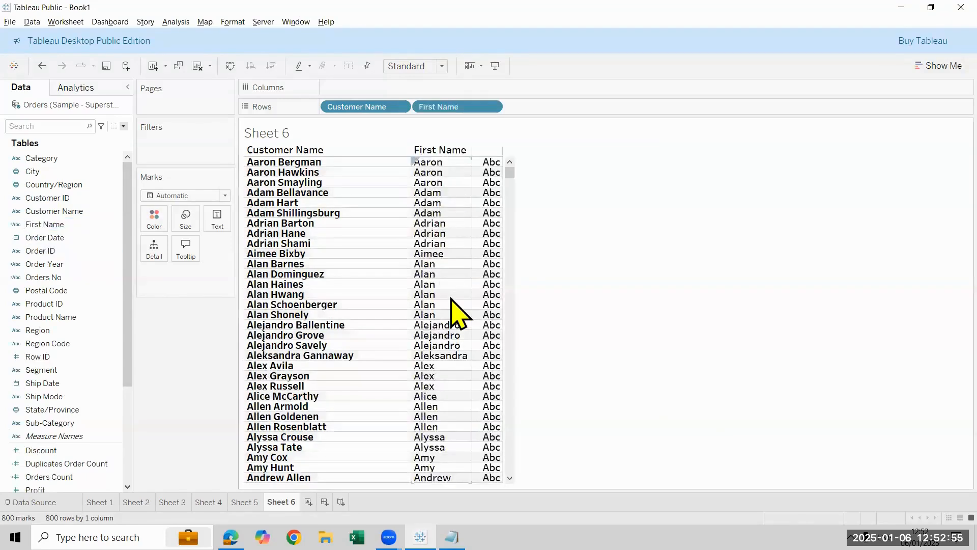
Step: Open the First Name calculation for editing, enlarge its text and replace the formula with an empty SPLIT function
right_click(49, 225)
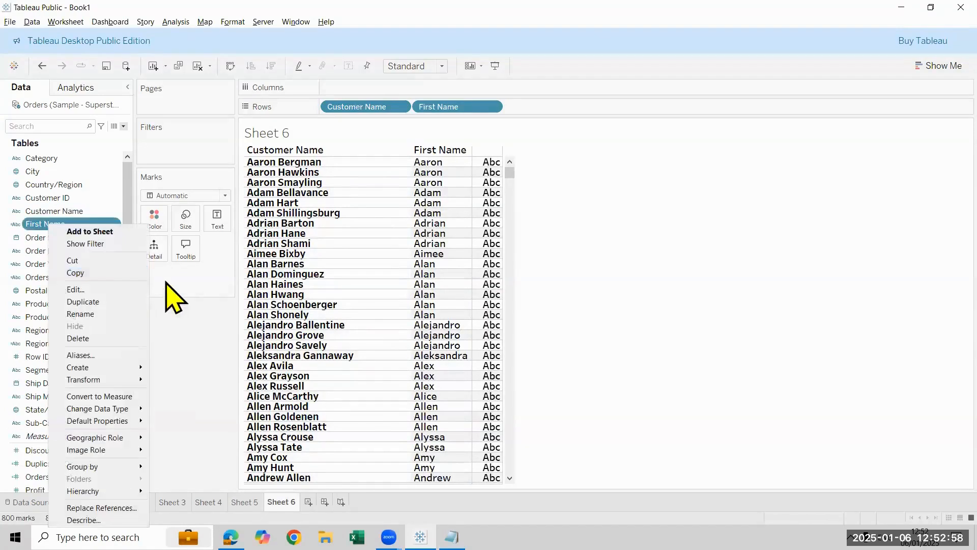
click(121, 289)
scroll(490, 351, up, 4)
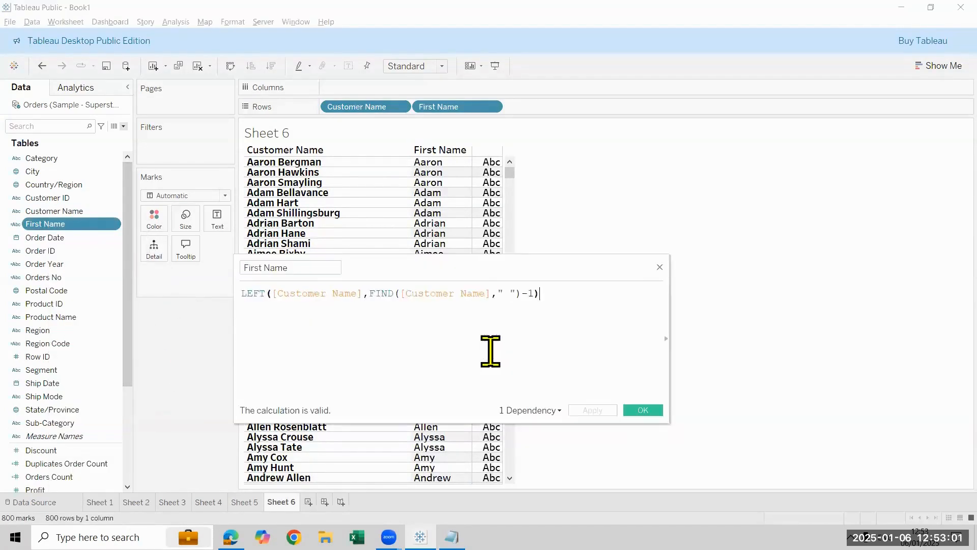
scroll(491, 350, up, 1)
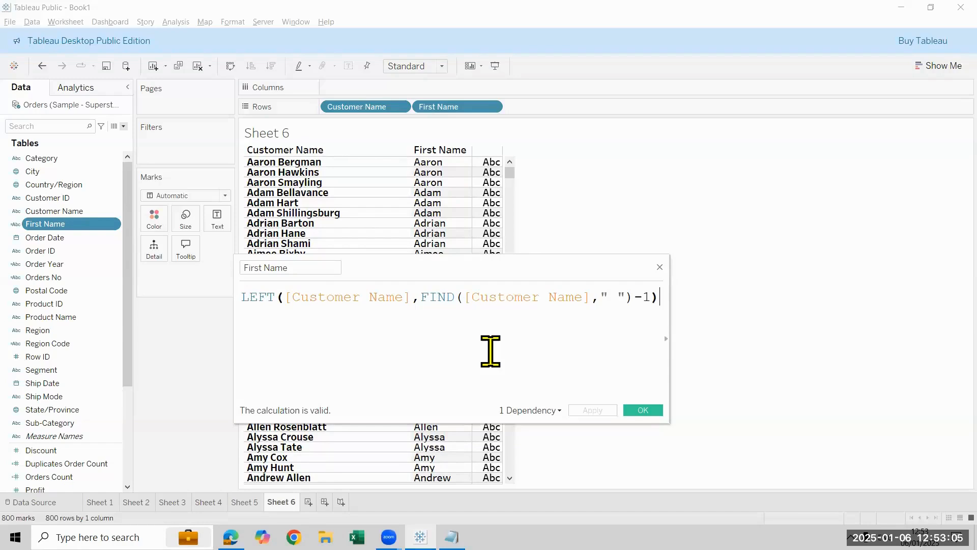
key(ctrl+a)
key(BackSpace)
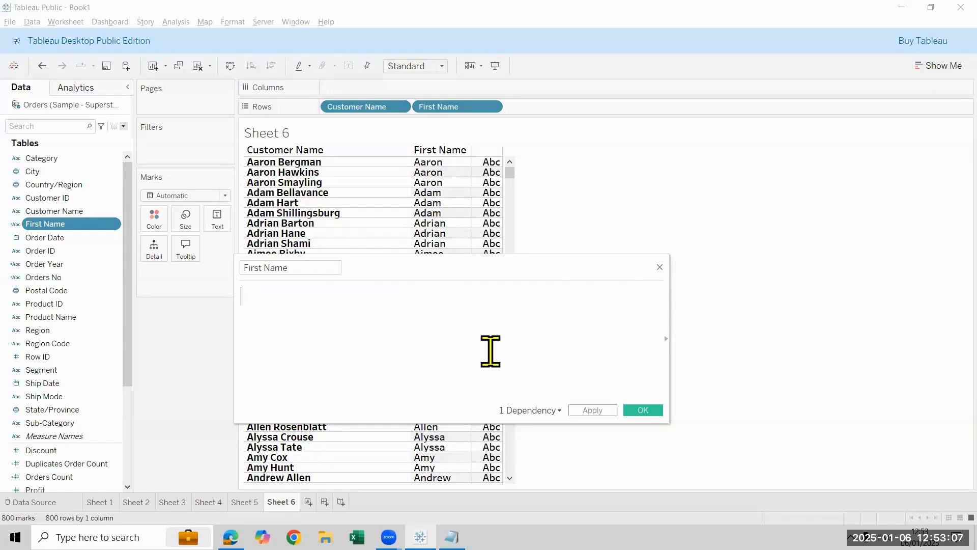
text(sp)
key(Down)
key(Return)
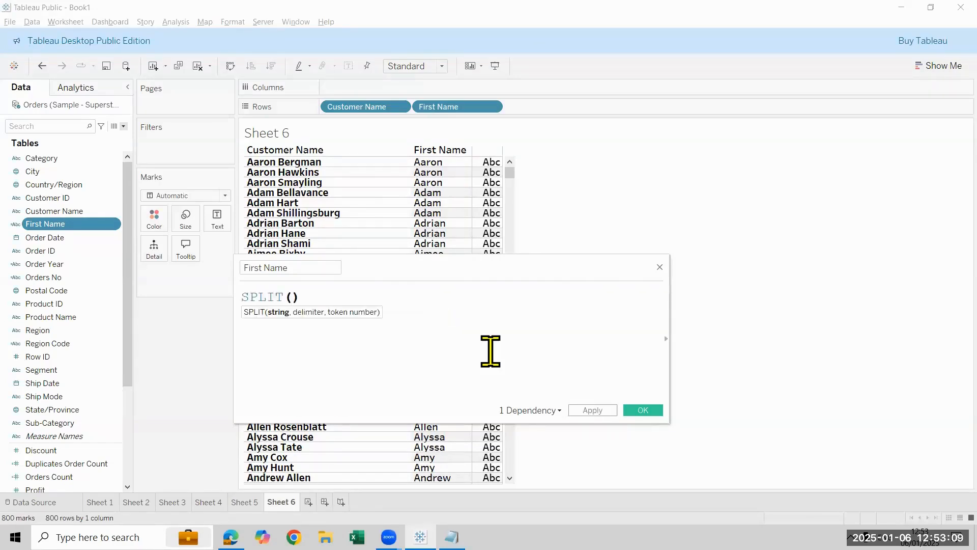
Step: Complete and save the formula SPLIT([Customer Name]," ",1), checking it with a temporary second First Name column in the rows
text(cu)
key(Down)
key(Return)
text(," ")
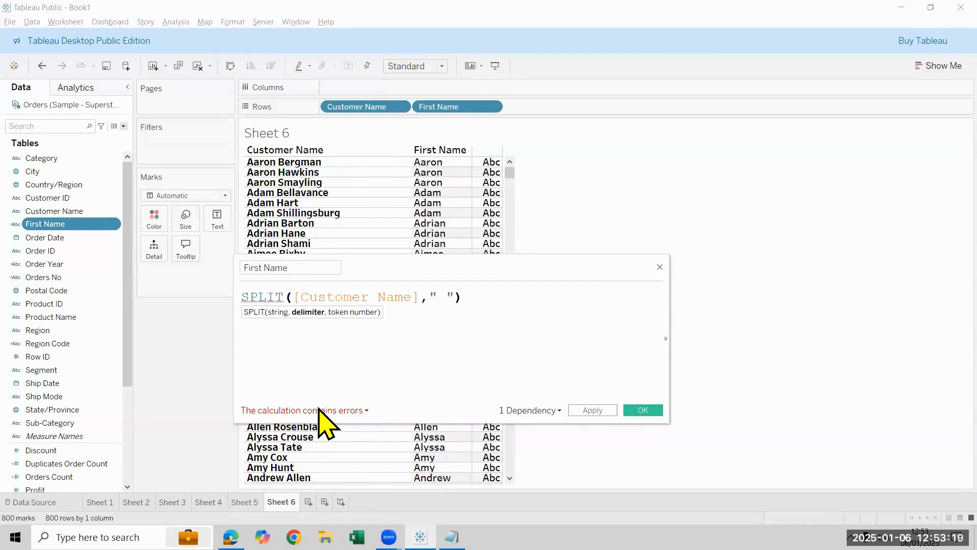
text(,1)
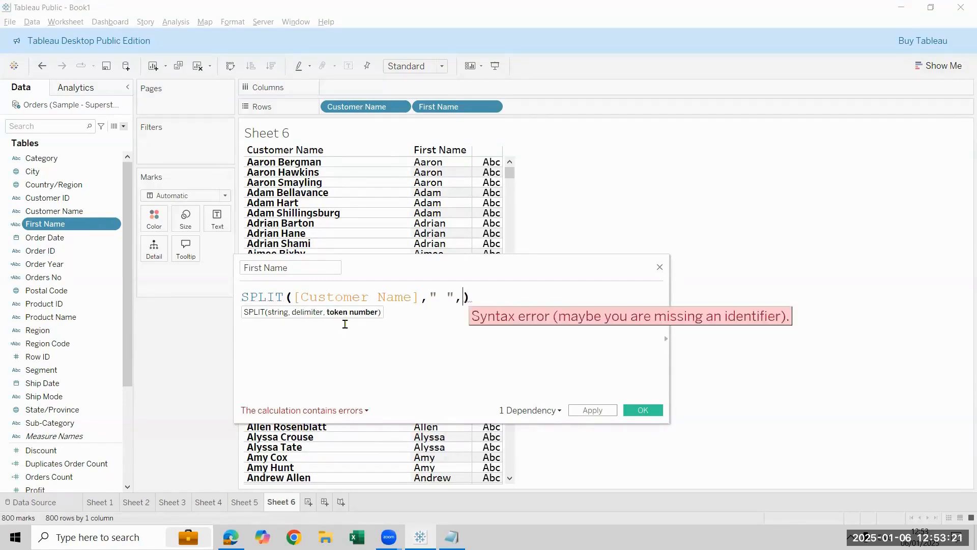
click(642, 411)
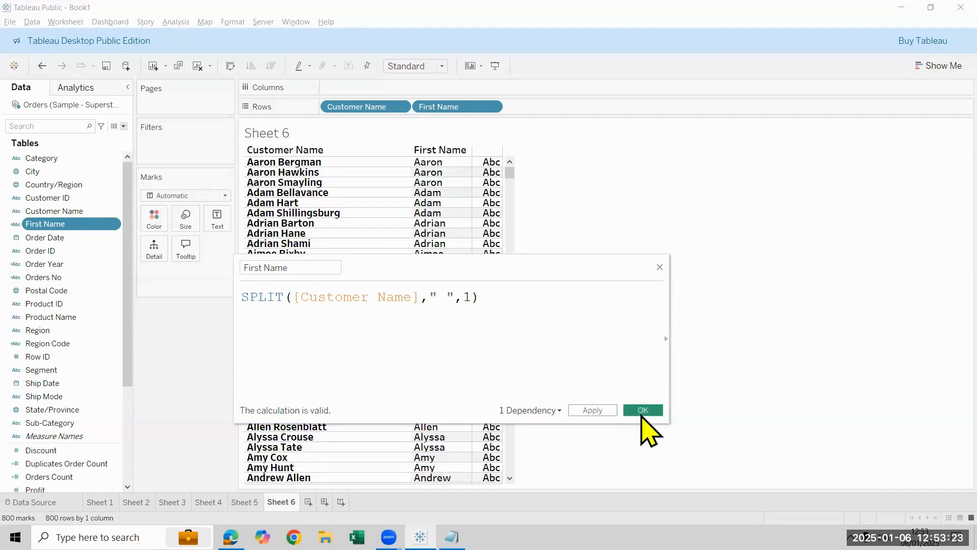
double_click(76, 224)
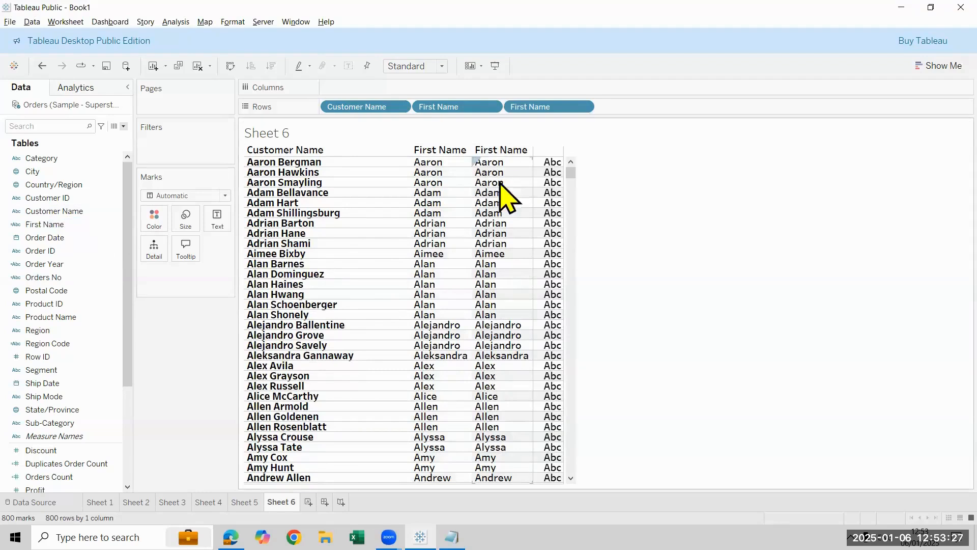
drag(570, 108, 89, 201)
Step: Start a new calculated field and name it Last Name
click(123, 126)
click(117, 137)
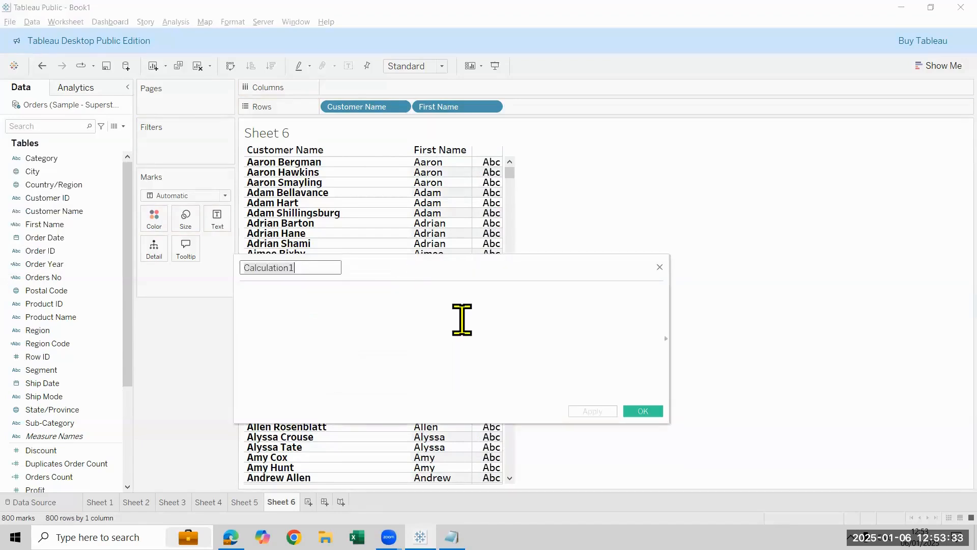
key(BackSpace)
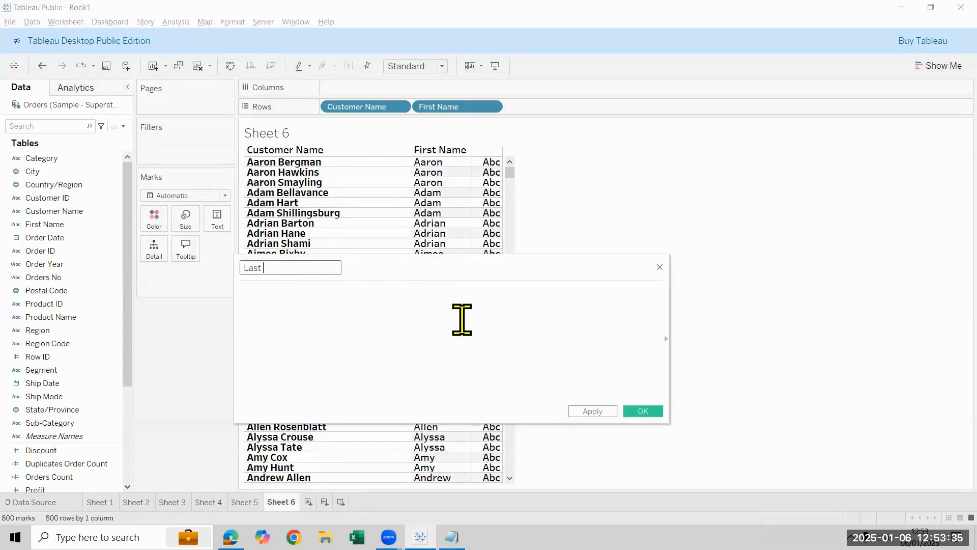
click(462, 320)
Step: Save Last Name with the formula SPLIT([Customer Name]," ",2) and add it to the rows after First Name
text(spl)
key(Return)
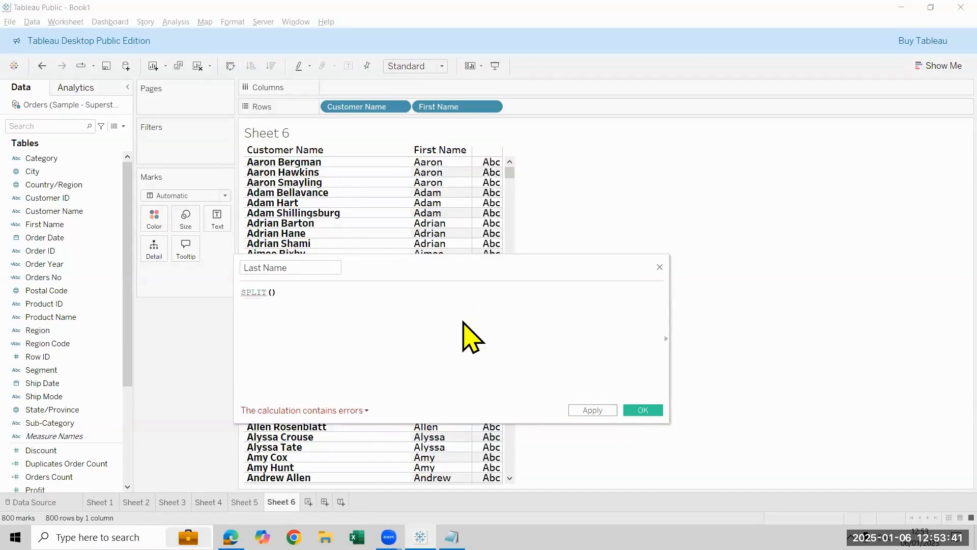
text(cu)
key(Down)
key(Return)
text(," )
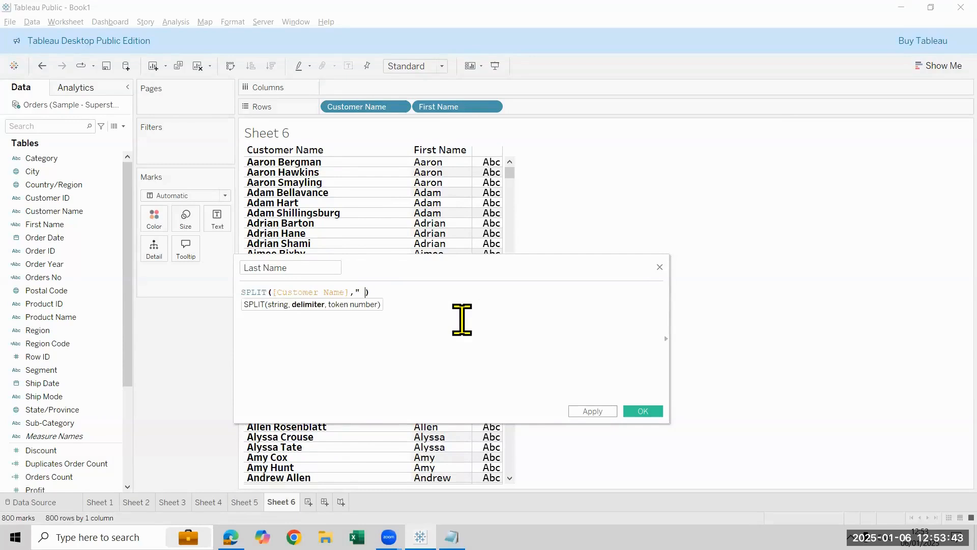
text(",2)
click(643, 410)
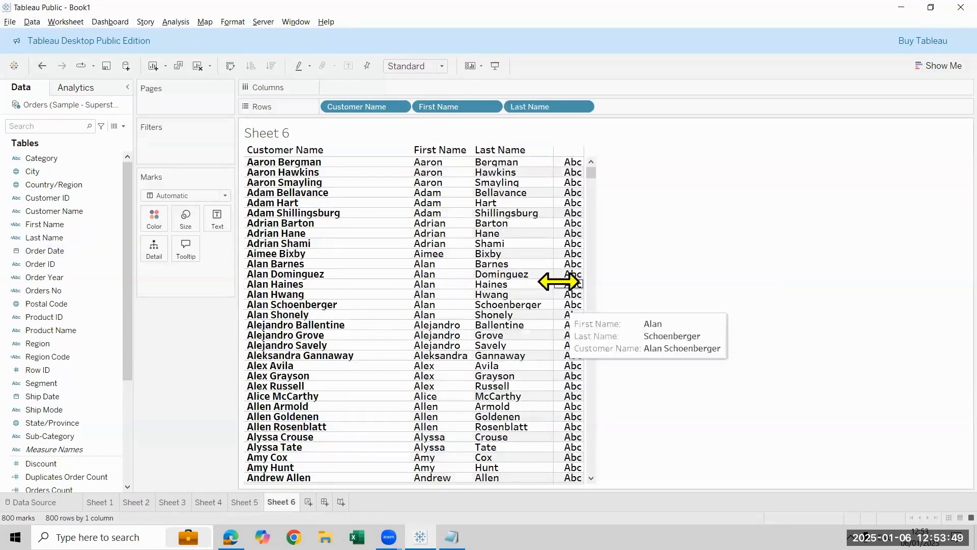
Step: Review the SPLIT formula of the First Name calculated field in an enlarged formula view
right_click(76, 225)
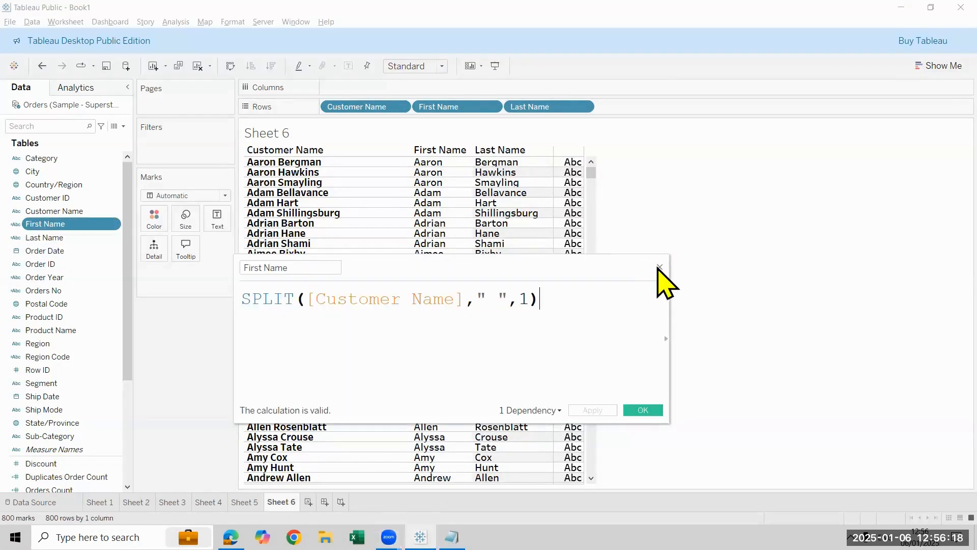
click(640, 407)
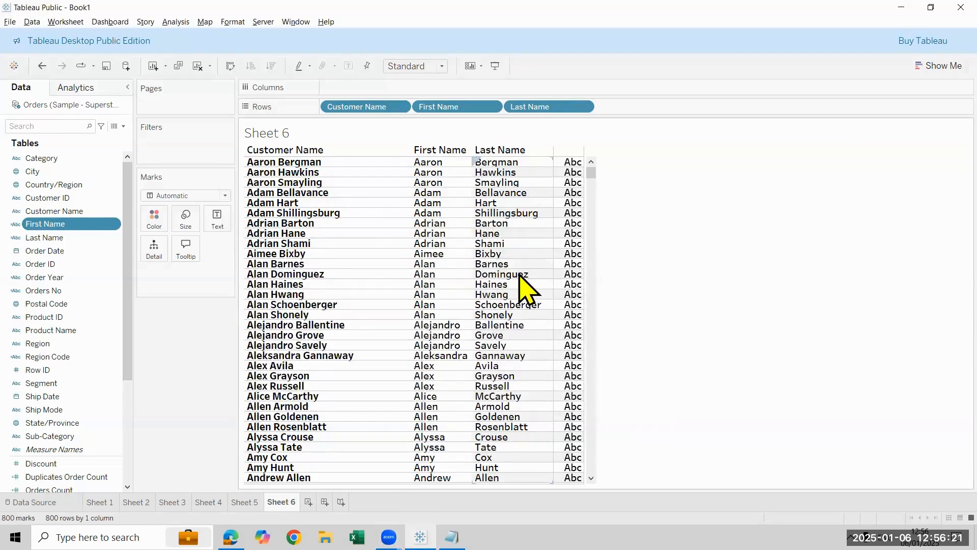
Step: Remove Customer Name from the rows and widen the First Name column
drag(356, 107, 78, 176)
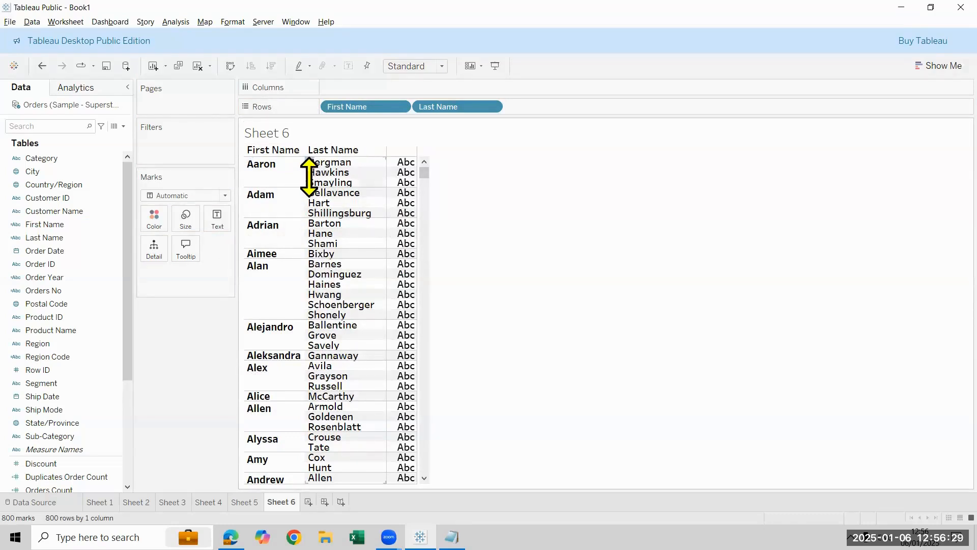
drag(302, 173, 336, 172)
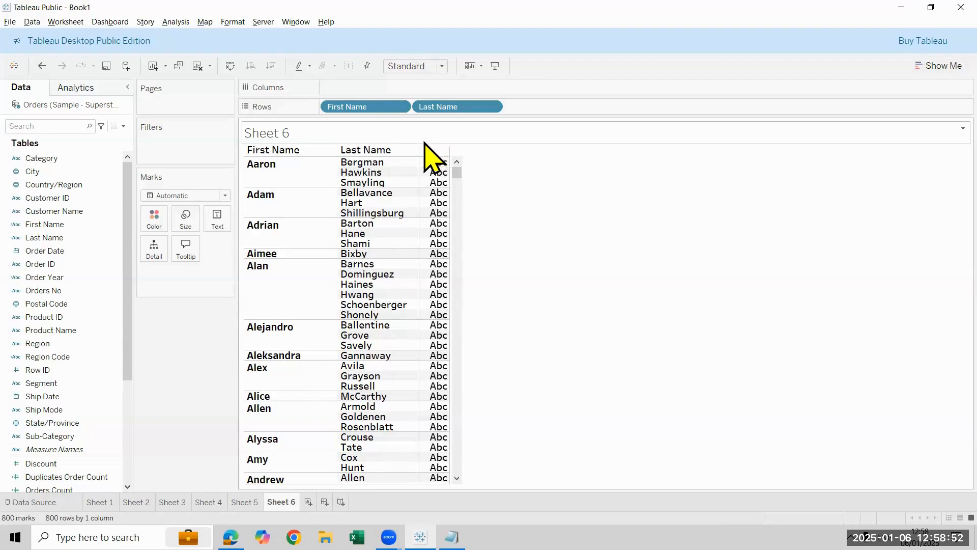
Step: Start a new calculated field and name it New Customer Name
click(124, 126)
click(159, 199)
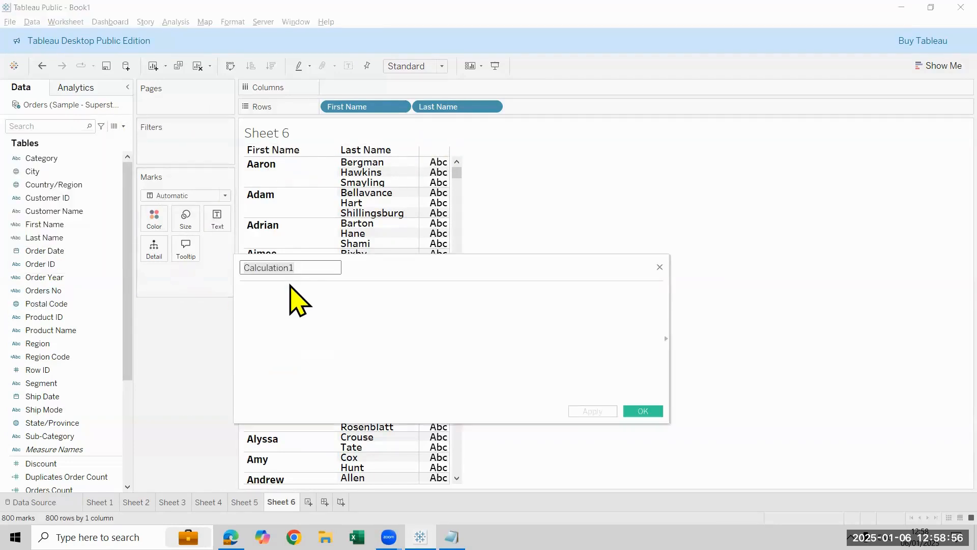
key(BackSpace)
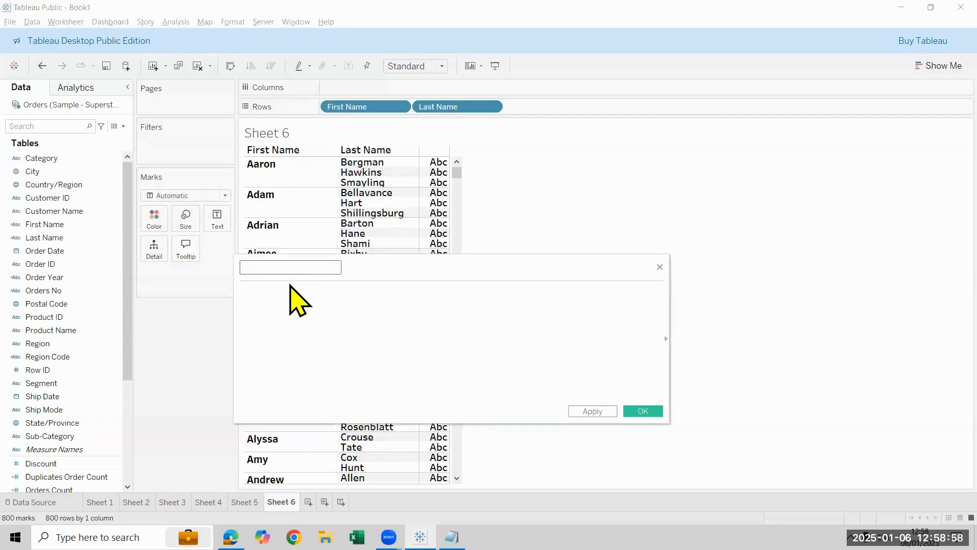
text(New Customer Name)
key(Tab)
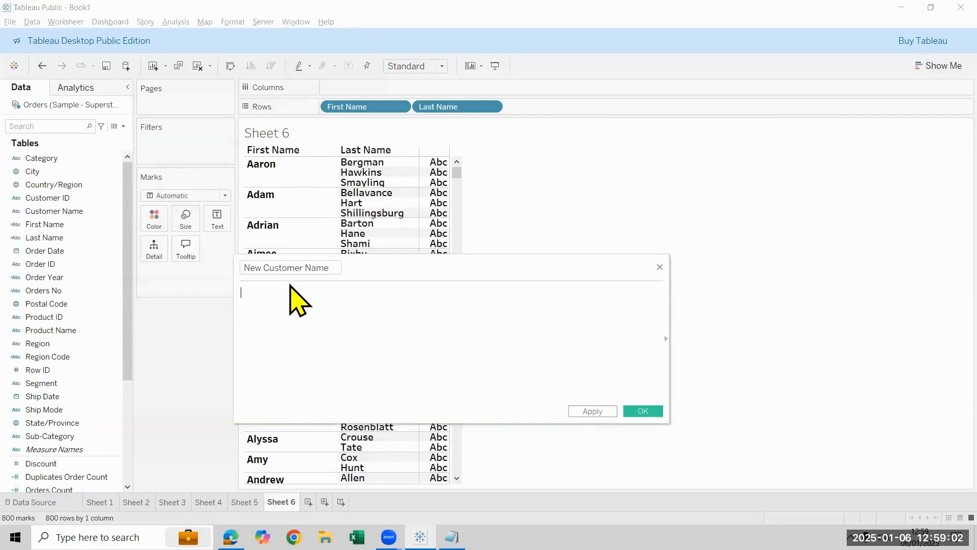
Step: Enter the formula [First Name]+" "+[Last Name] for the New Customer Name field
text(con)
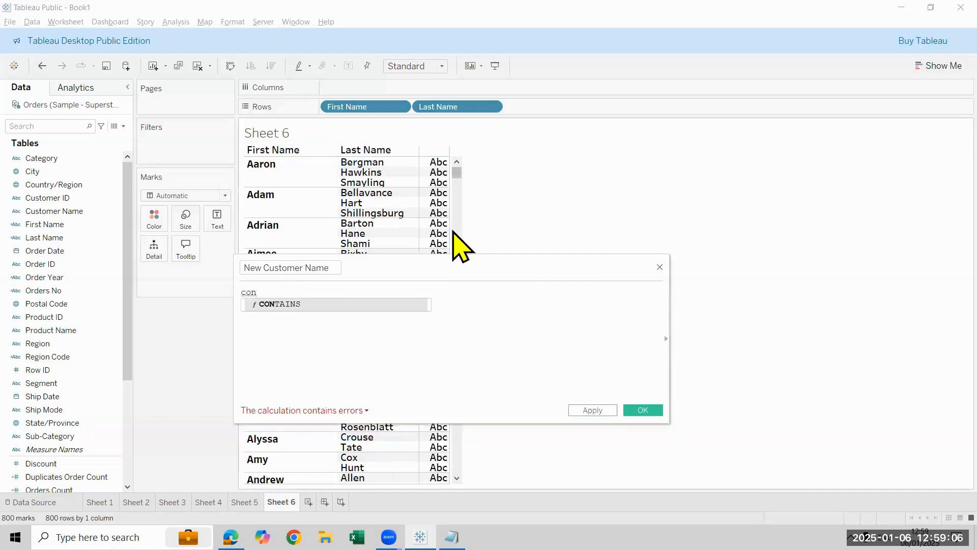
key(BackSpace)
key(BackSpace)
key(BackSpace)
text(fir)
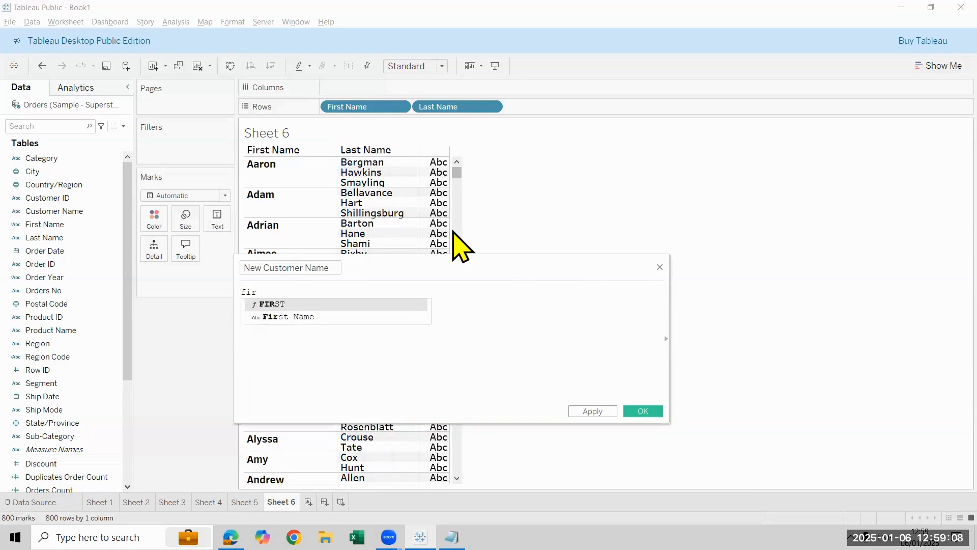
key(Down)
key(Return)
text(+)
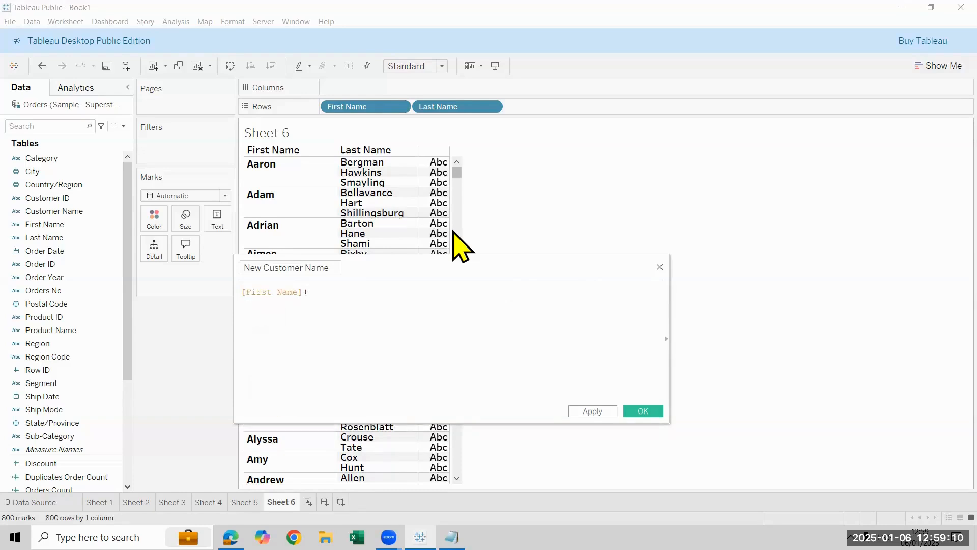
text(" "+las)
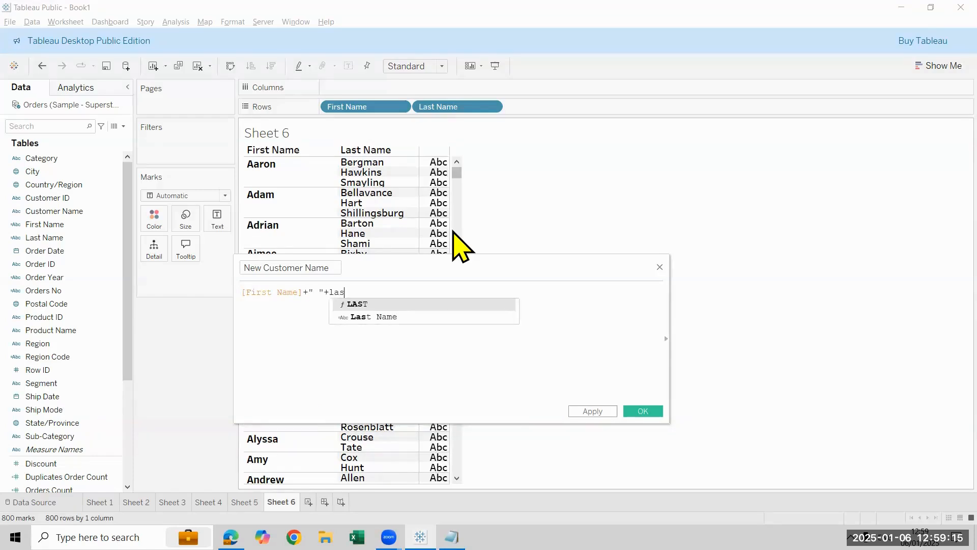
key(Down)
key(Return)
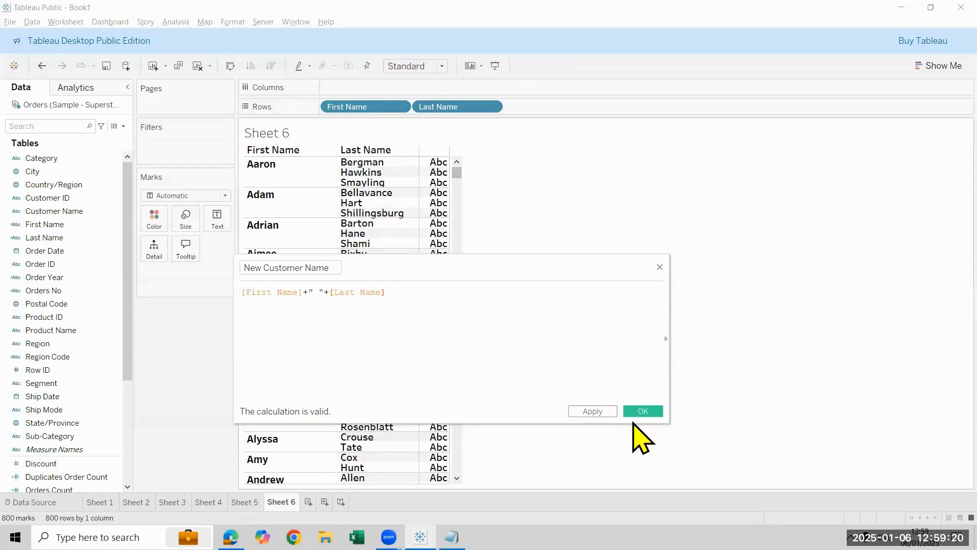
Step: Enlarge the formula text, save New Customer Name and add it to the rows after Last Name
scroll(642, 430, up, 5)
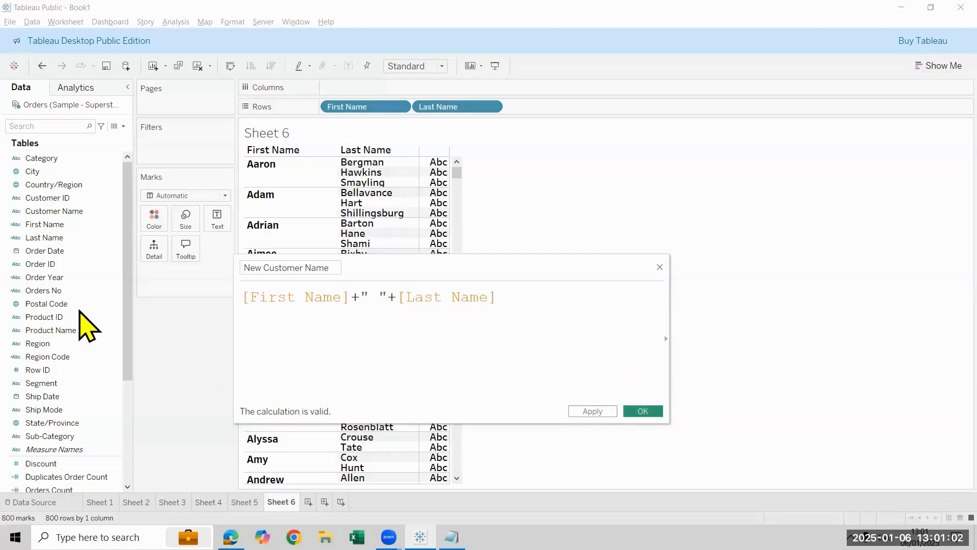
key(Return)
drag(71, 252, 312, 410)
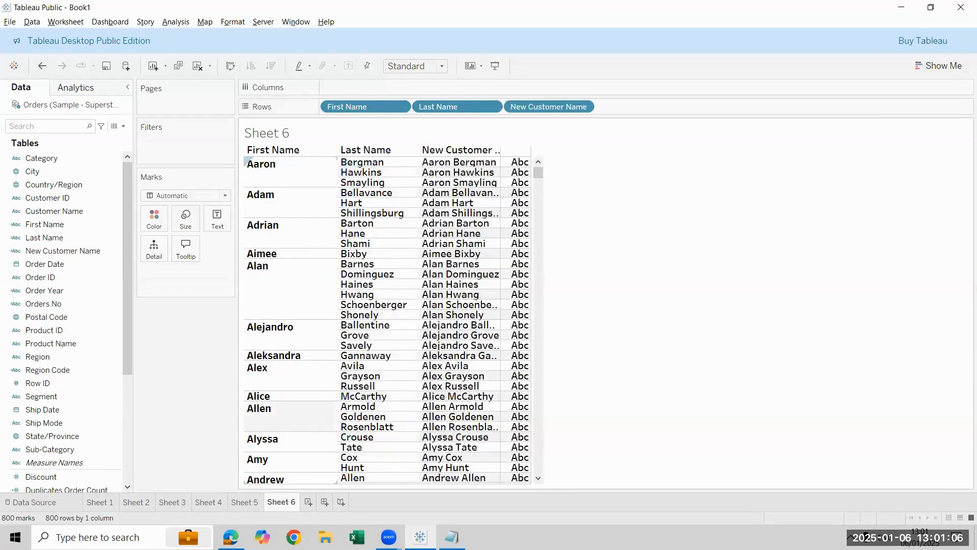
Step: Create a new worksheet and place Order Date on its rows
key(ctrl+m)
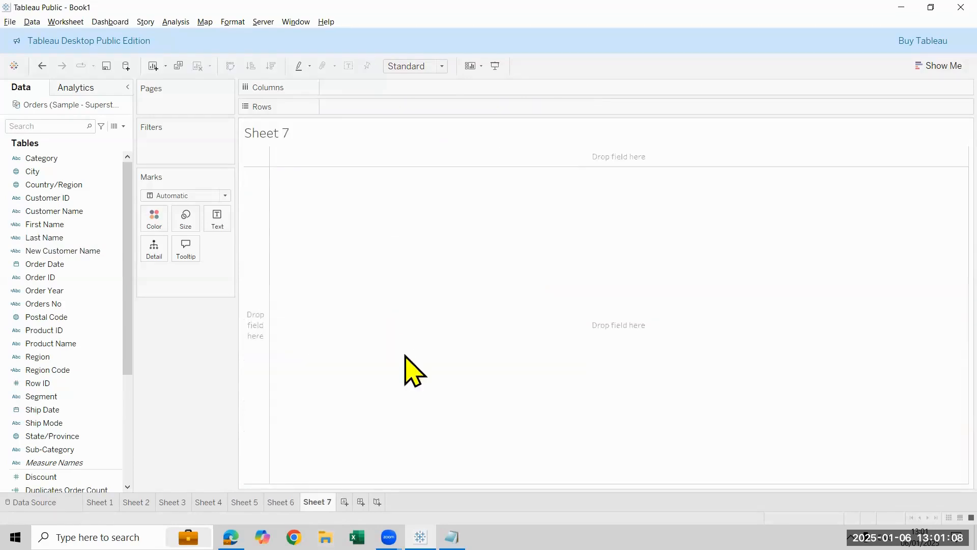
double_click(84, 267)
drag(363, 87, 380, 110)
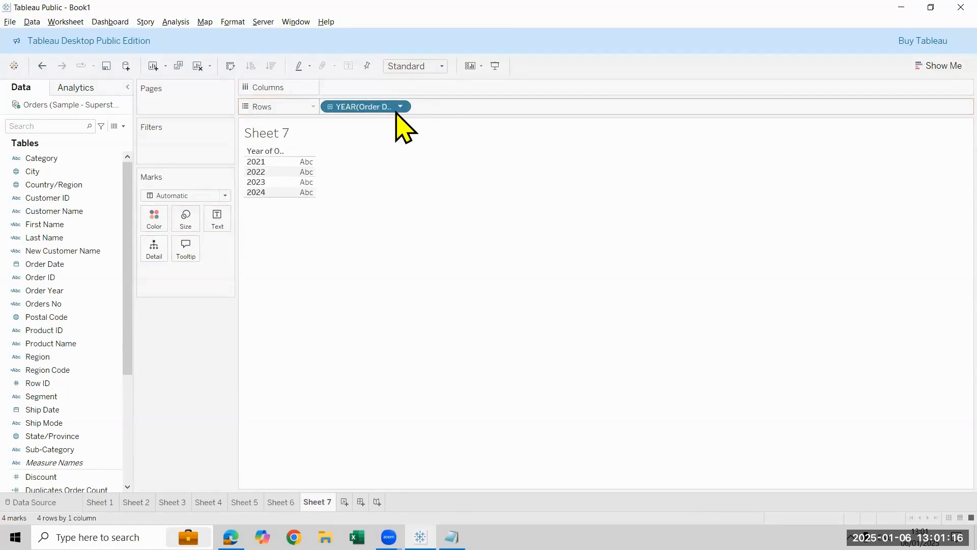
Step: Set the Order Date on the rows to the custom date detail Month / Day / Year
click(400, 107)
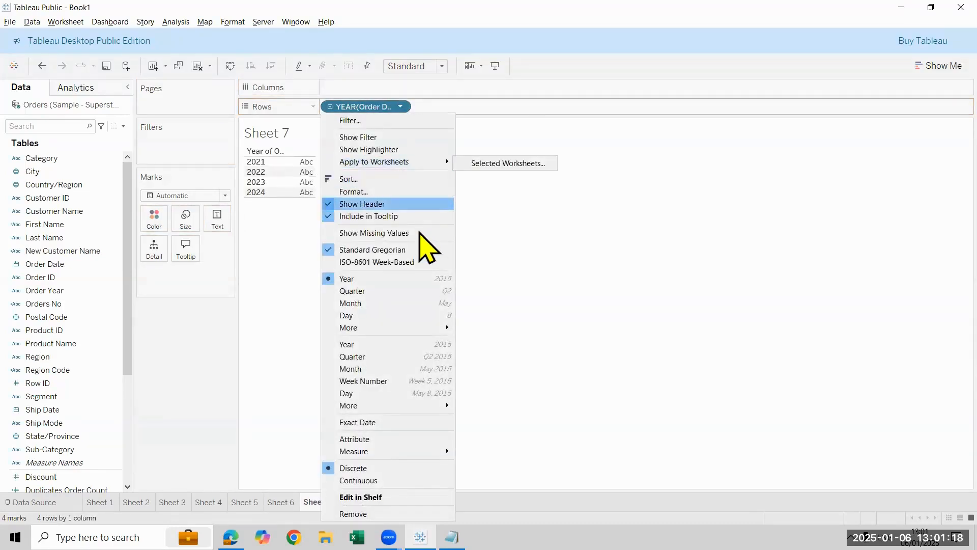
mouse_move(434, 330)
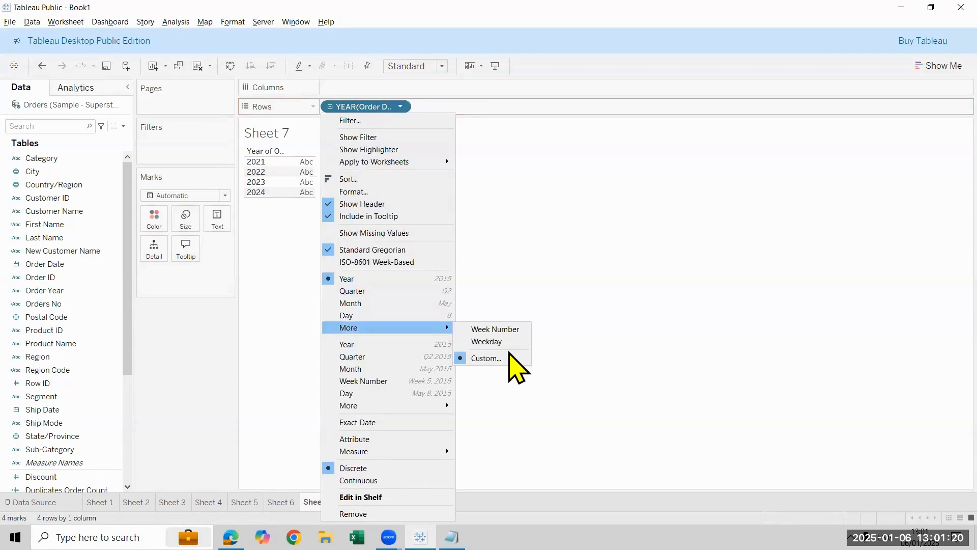
click(507, 359)
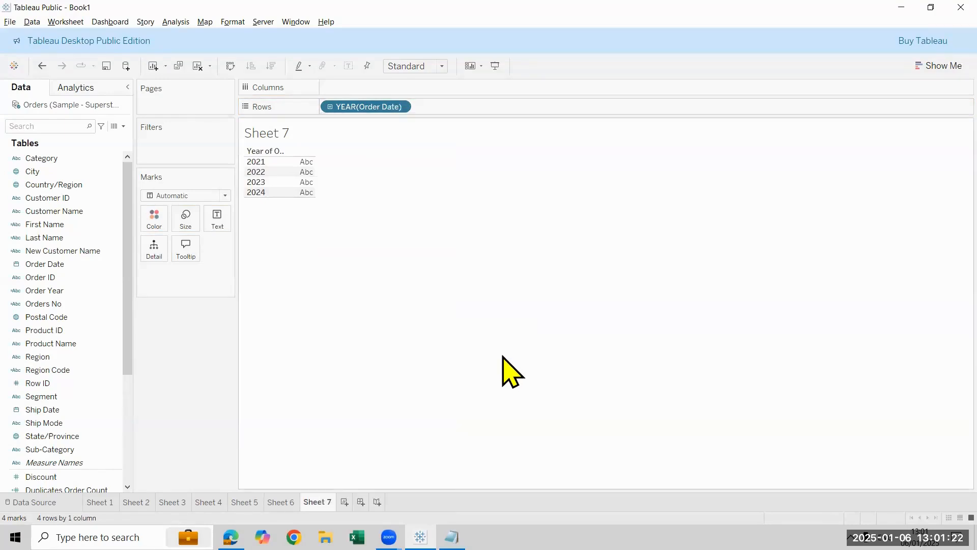
click(488, 255)
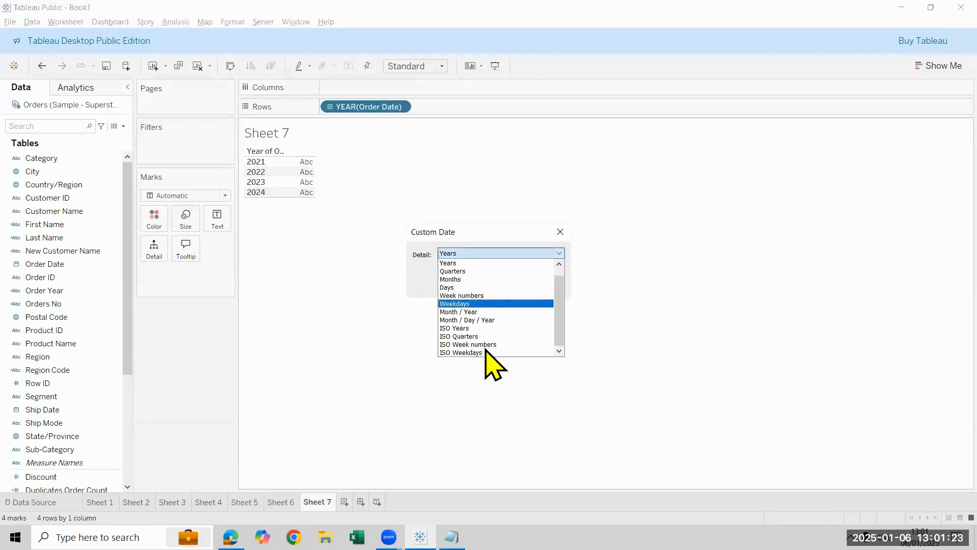
click(494, 321)
click(497, 285)
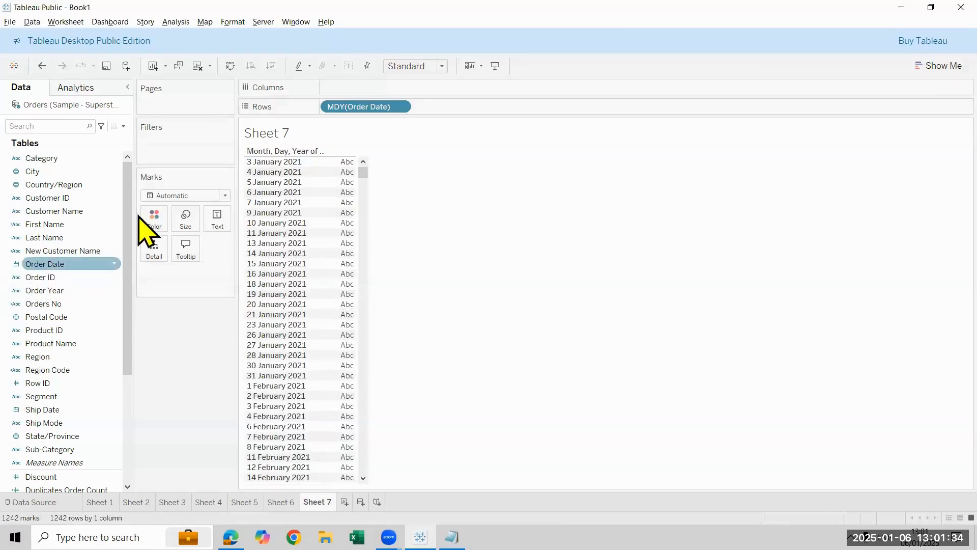
Step: Review the custom date detail options of Order Date and keep Month / Day / Year
right_click(385, 107)
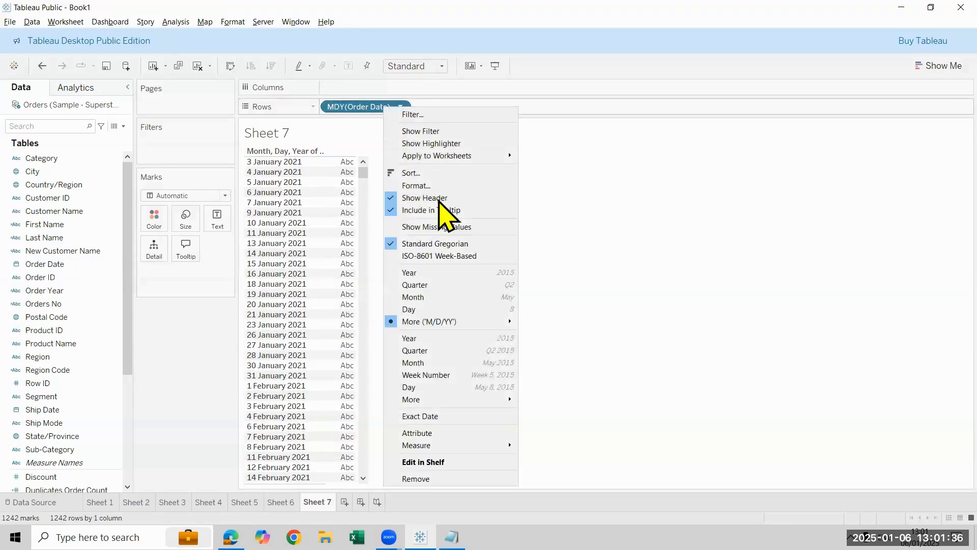
mouse_move(441, 320)
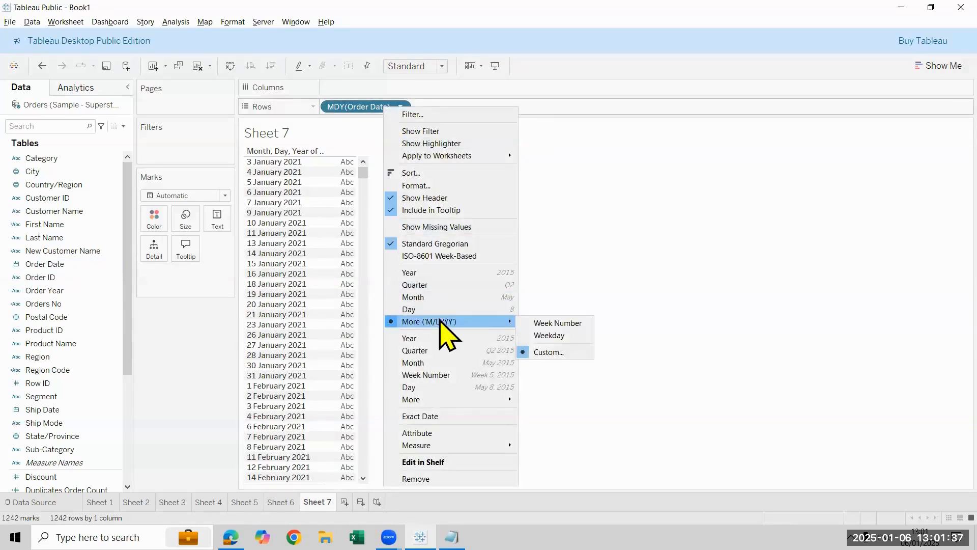
click(573, 353)
click(460, 254)
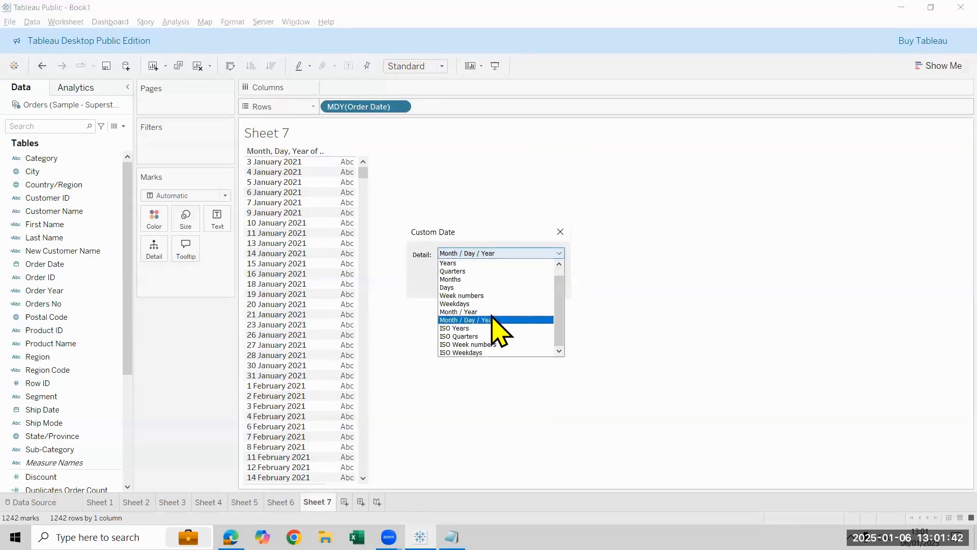
click(443, 320)
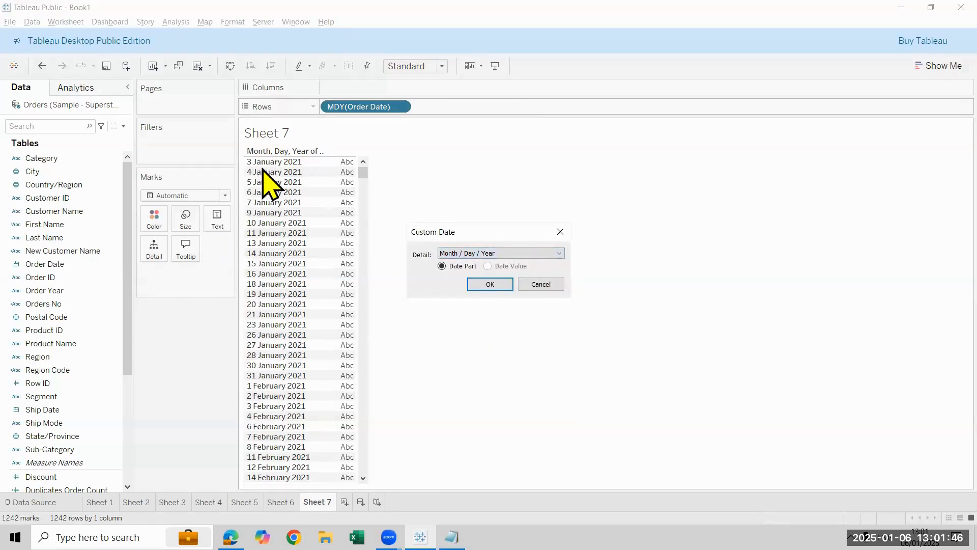
click(501, 288)
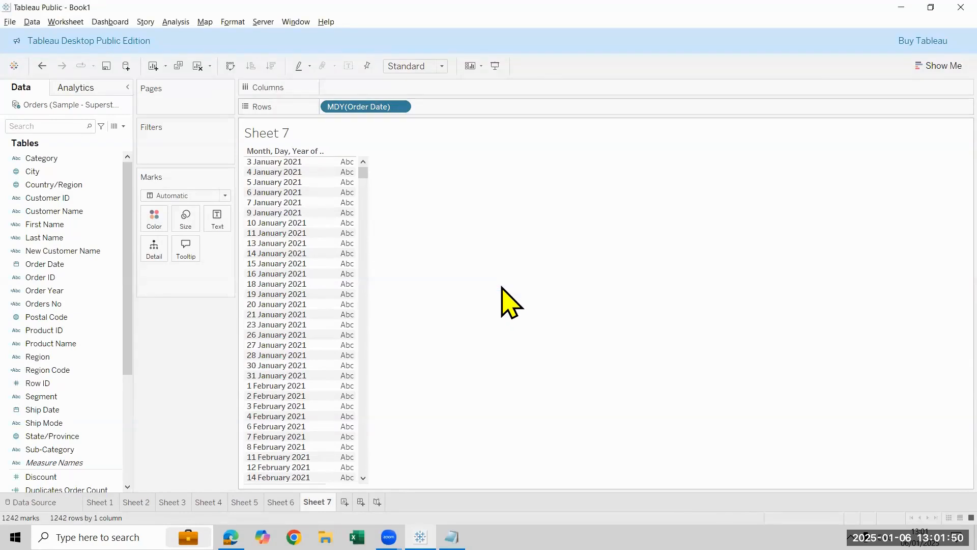
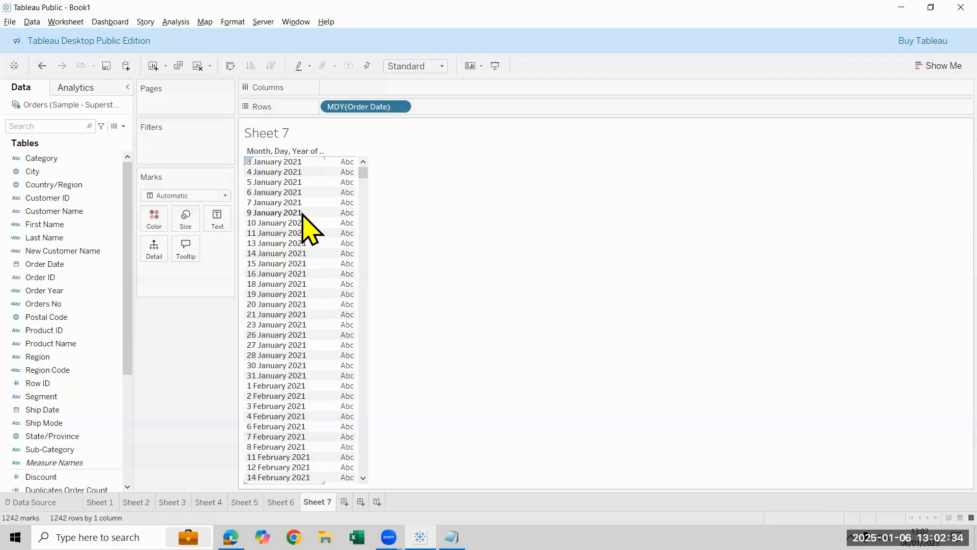
Step: Start a new calculated field named Year with the formula YEAR([Order Date])
click(123, 126)
click(122, 135)
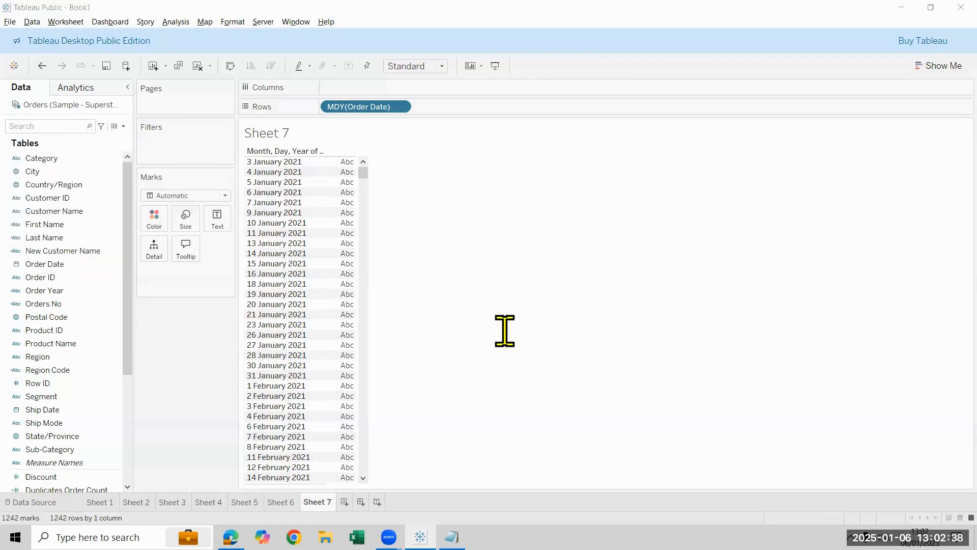
text(Year)
key(Tab)
text(yea)
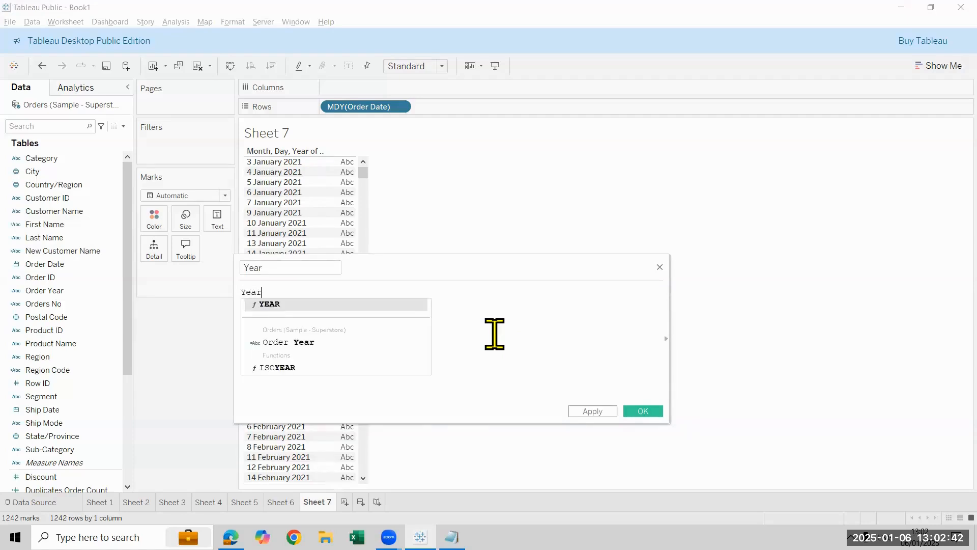
key(Return)
text(order)
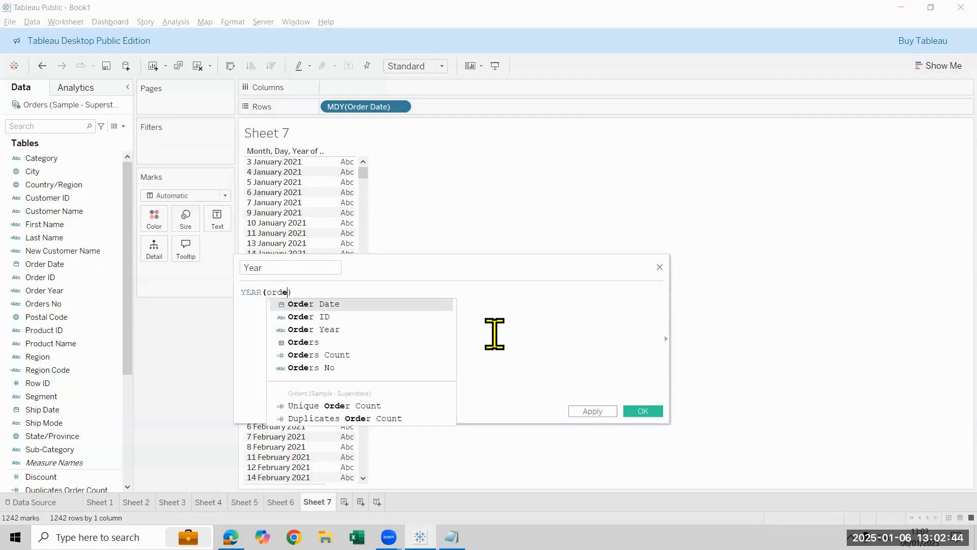
key(Return)
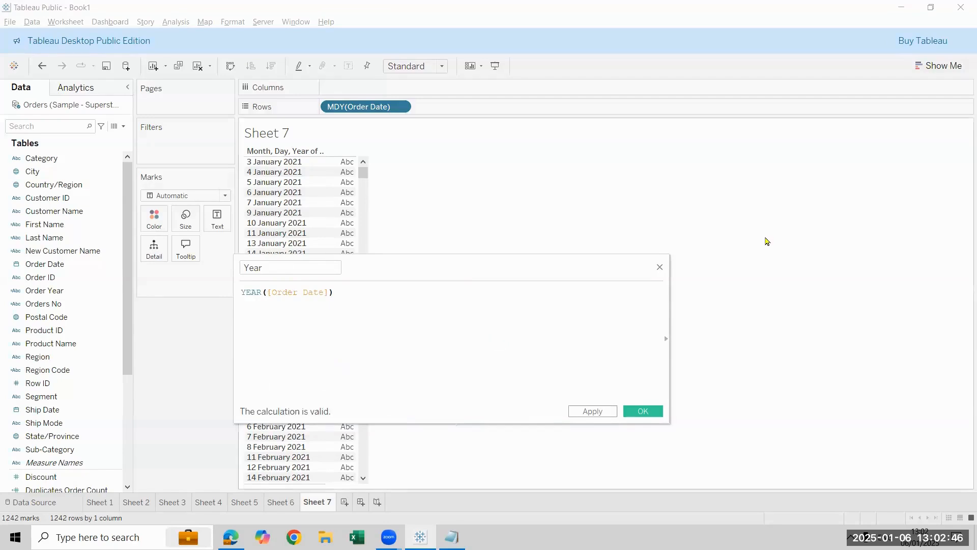
Step: Enlarge the Year formula text for reading and save the calculated field
key(ctrl+plus)
key(ctrl+plus)
key(ctrl+plus)
key(ctrl+plus)
key(ctrl+plus)
key(ctrl+plus)
key(ctrl+plus)
key(ctrl+plus)
key(ctrl+plus)
key(ctrl+plus)
key(ctrl+plus)
key(ctrl+plus)
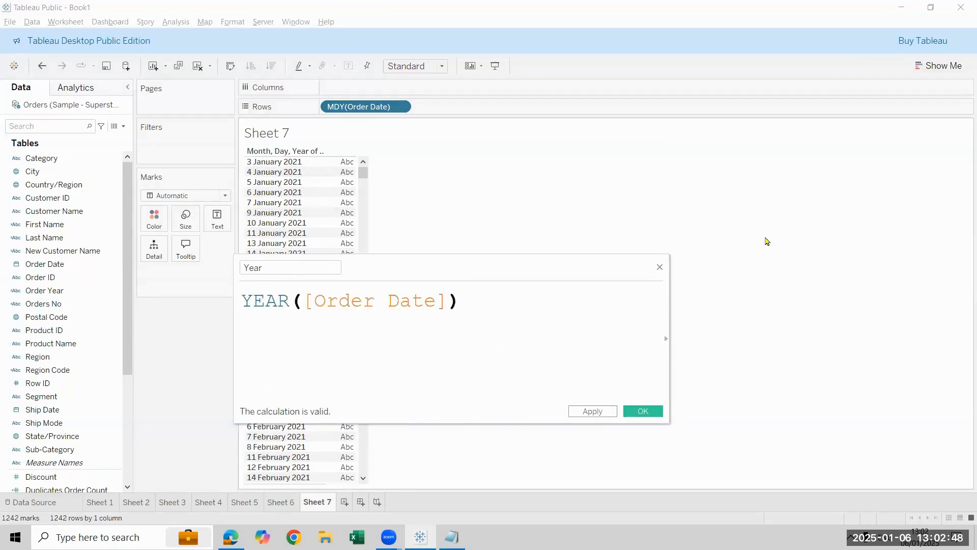
click(643, 411)
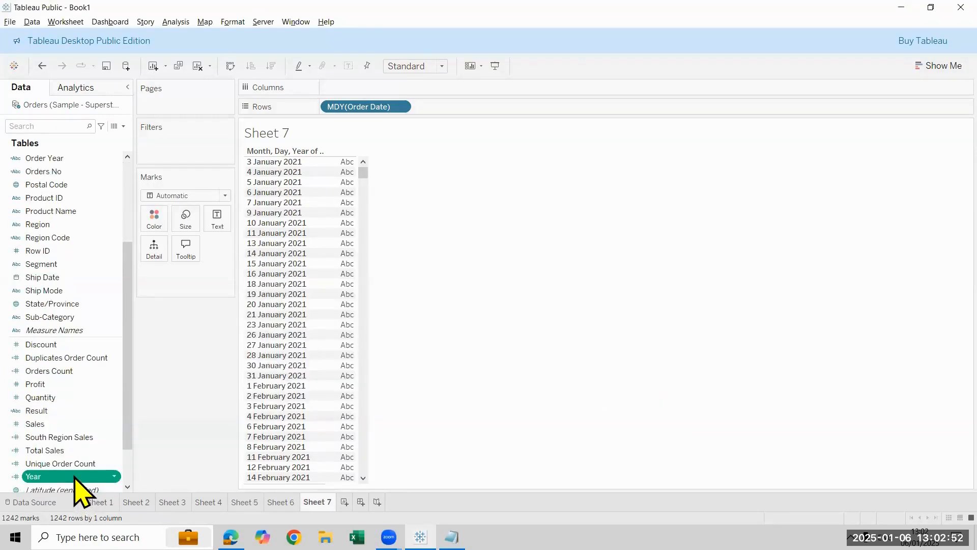
Step: Try adding the Year measure to the view and remove it from the marks
double_click(74, 478)
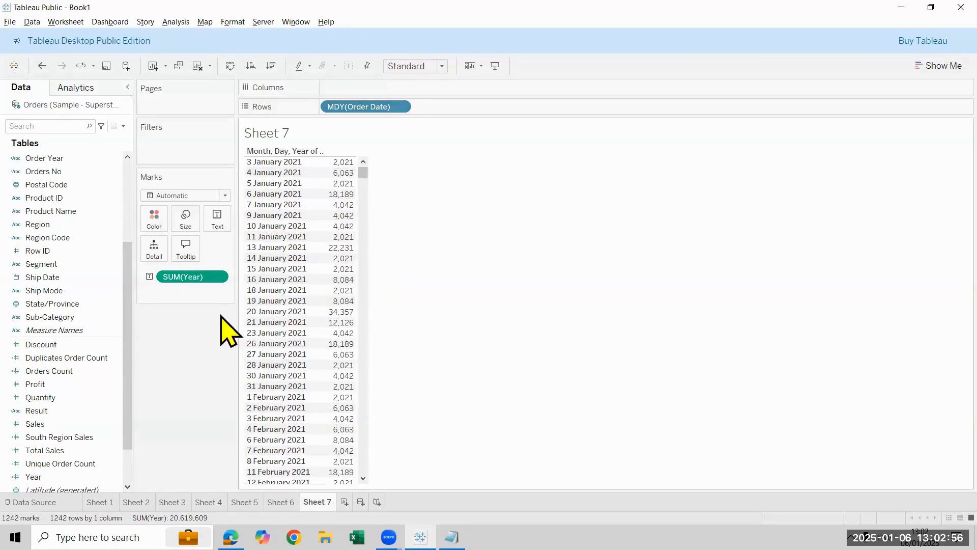
drag(168, 279, 84, 461)
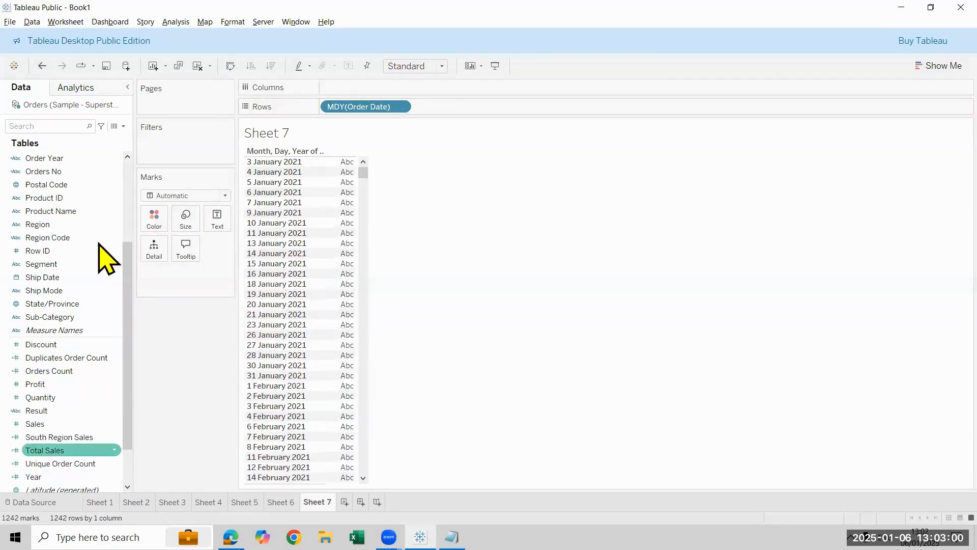
Step: Review the formula of the Year calculated field in an enlarged formula view
right_click(90, 477)
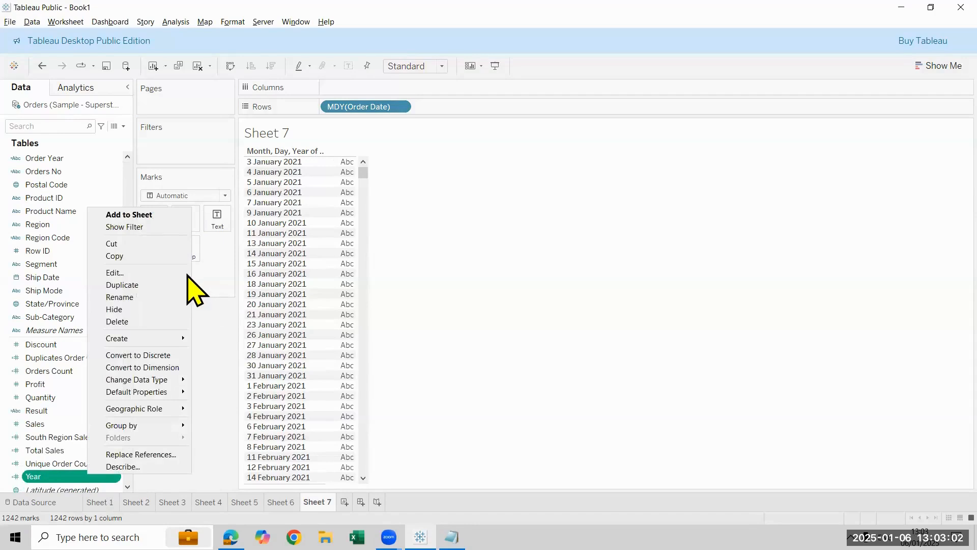
click(181, 273)
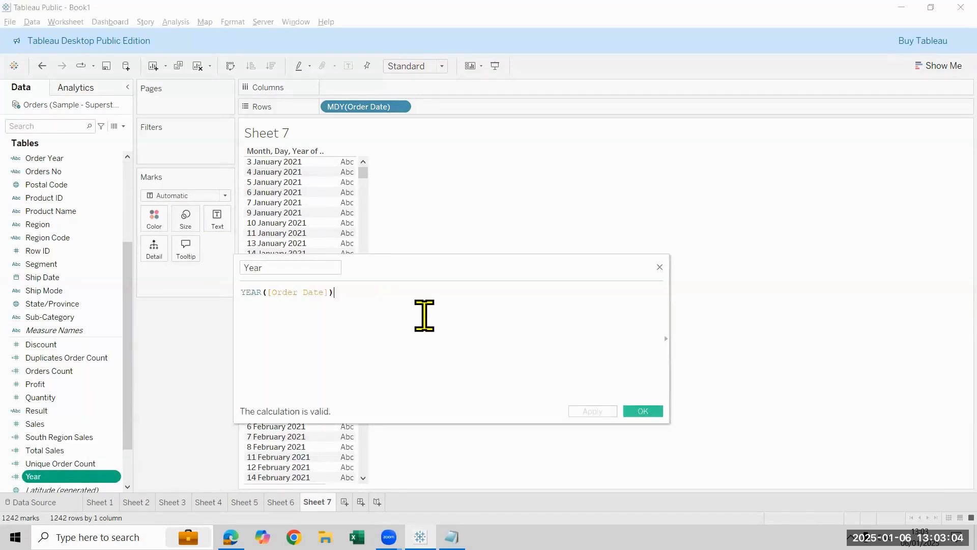
scroll(424, 315, up, 4)
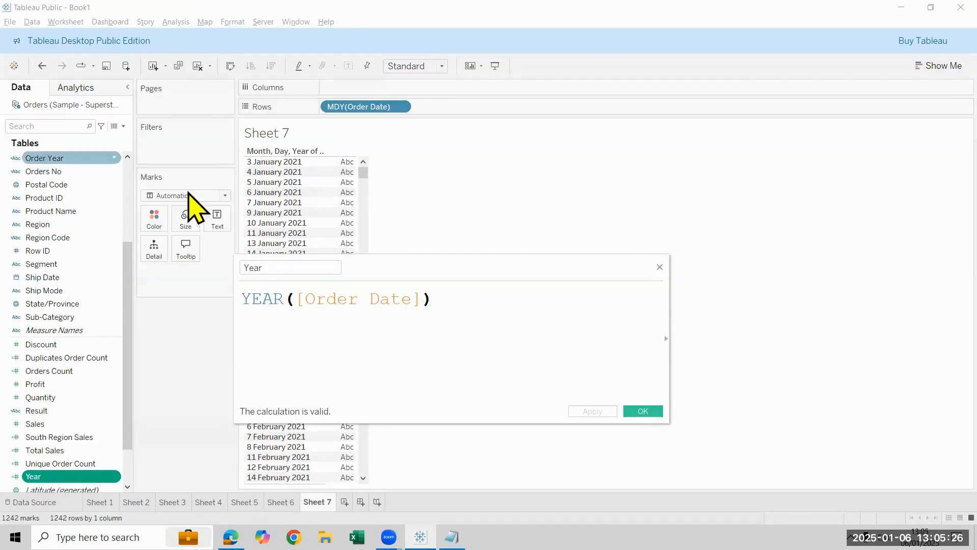
click(643, 412)
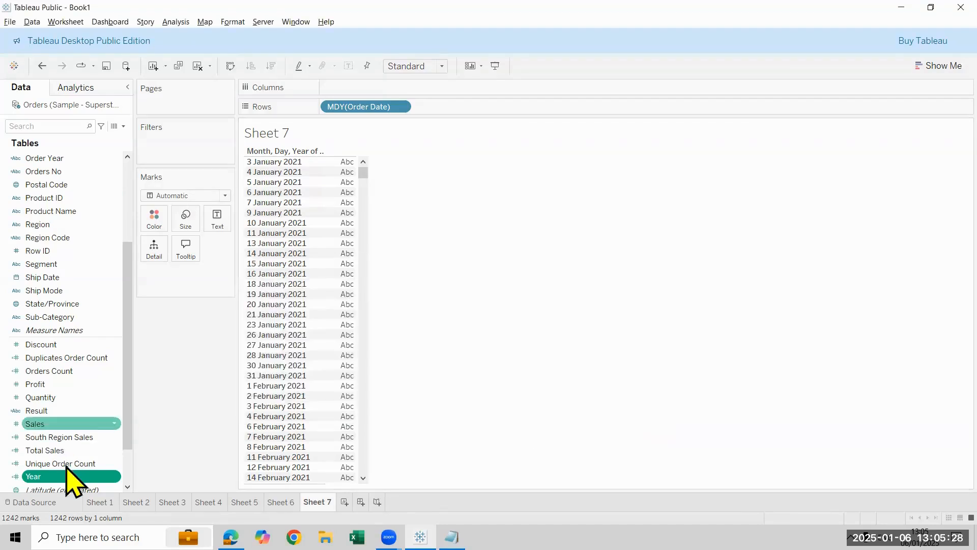
Step: Try Year as a summed measure in the view, take it out again, and convert the Year field to a dimension
double_click(76, 477)
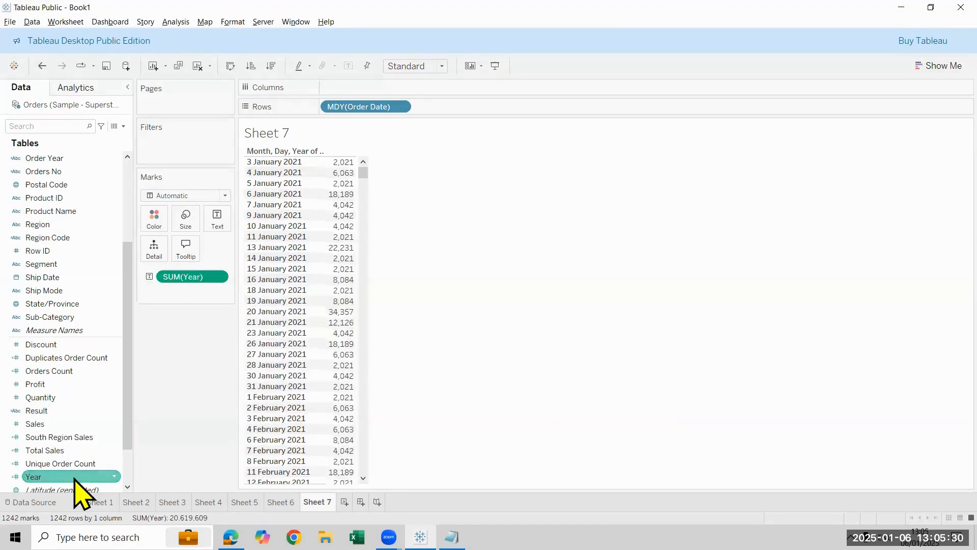
drag(175, 282, 53, 481)
right_click(52, 480)
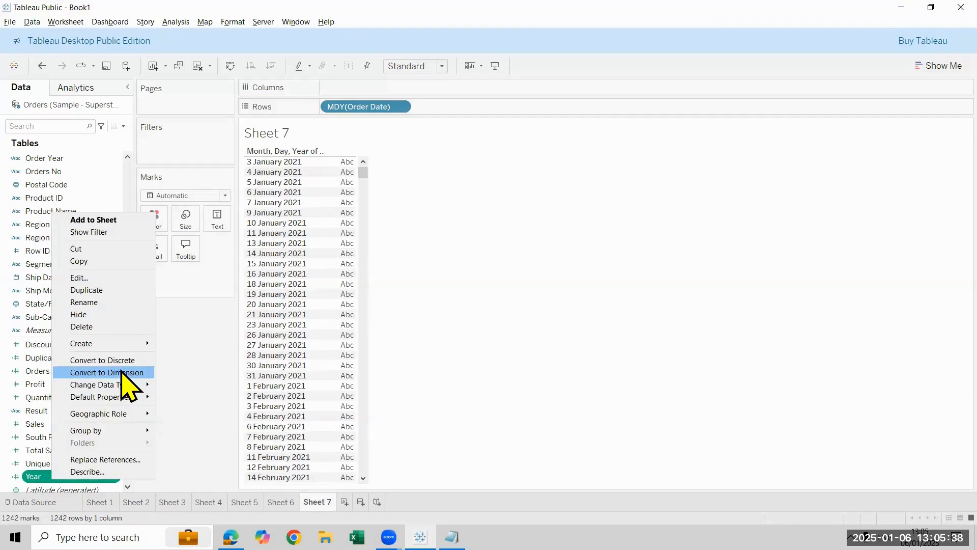
click(122, 372)
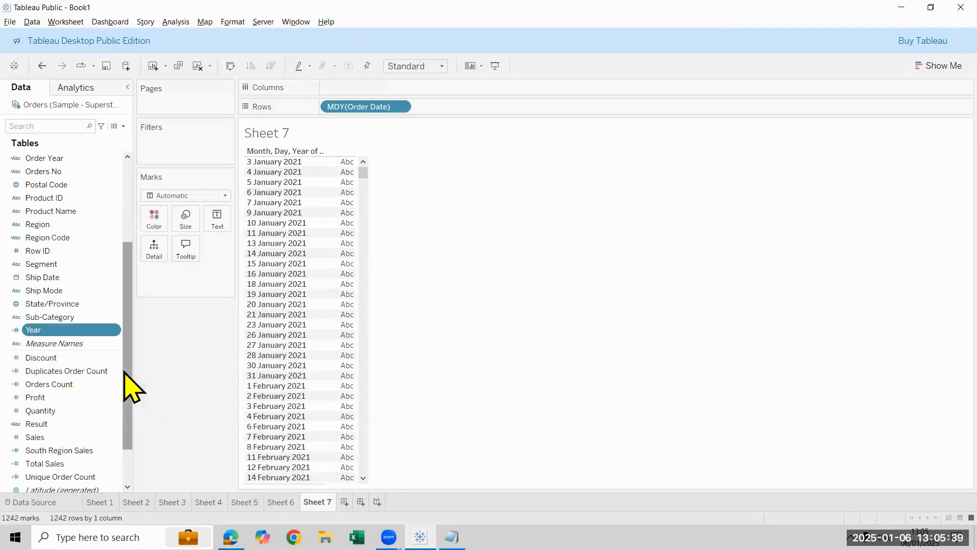
Step: Add the Year dimension to the rows of Sheet 7 and place it after MDY(Order Date)
double_click(48, 331)
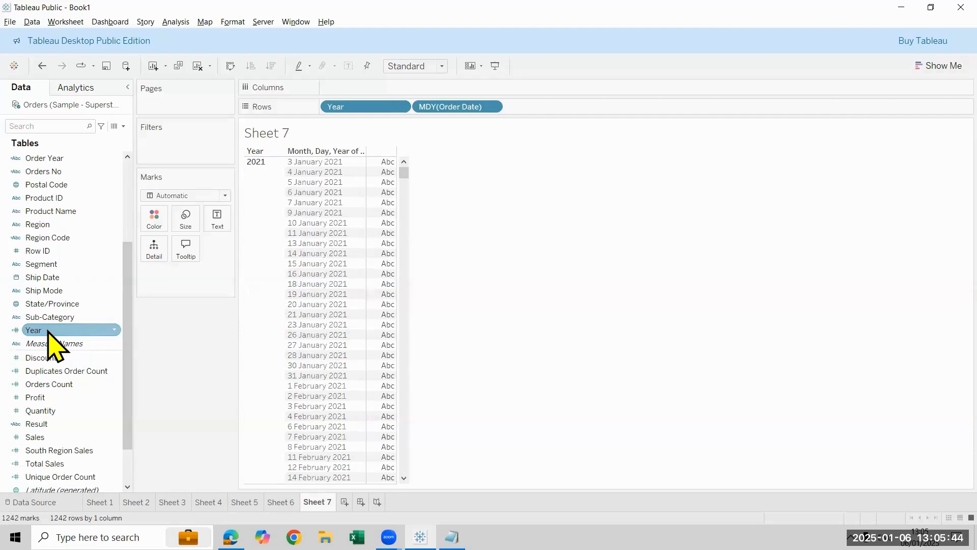
click(522, 182)
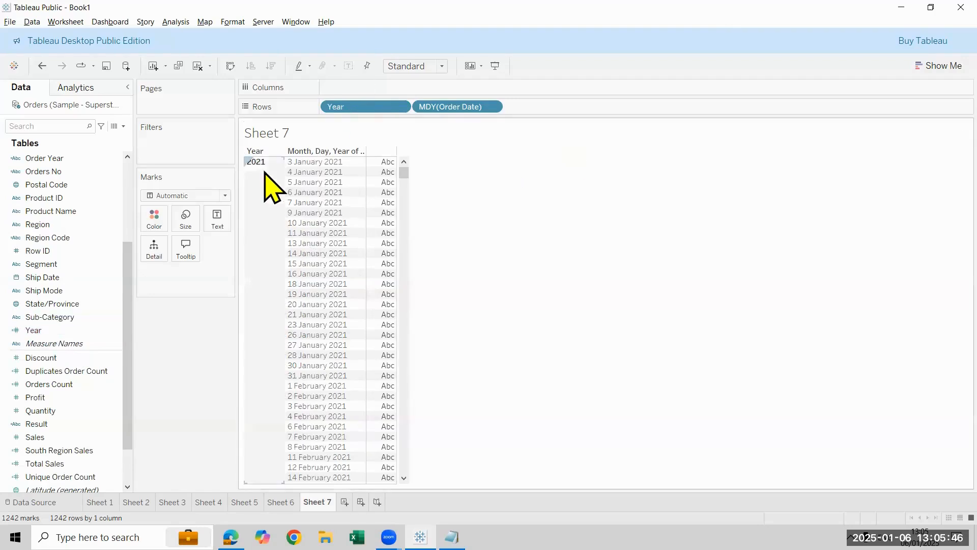
click(346, 106)
drag(530, 93, 540, 106)
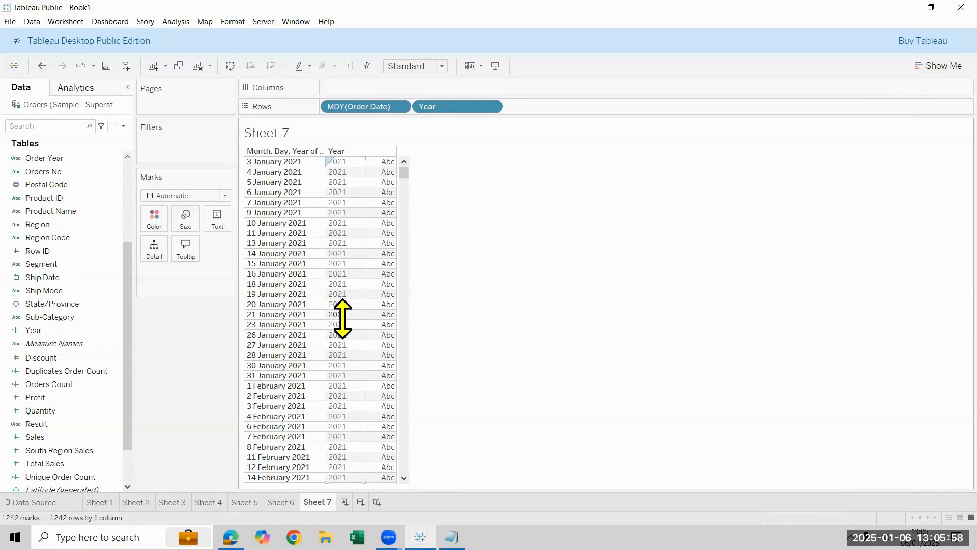
right_click(60, 437)
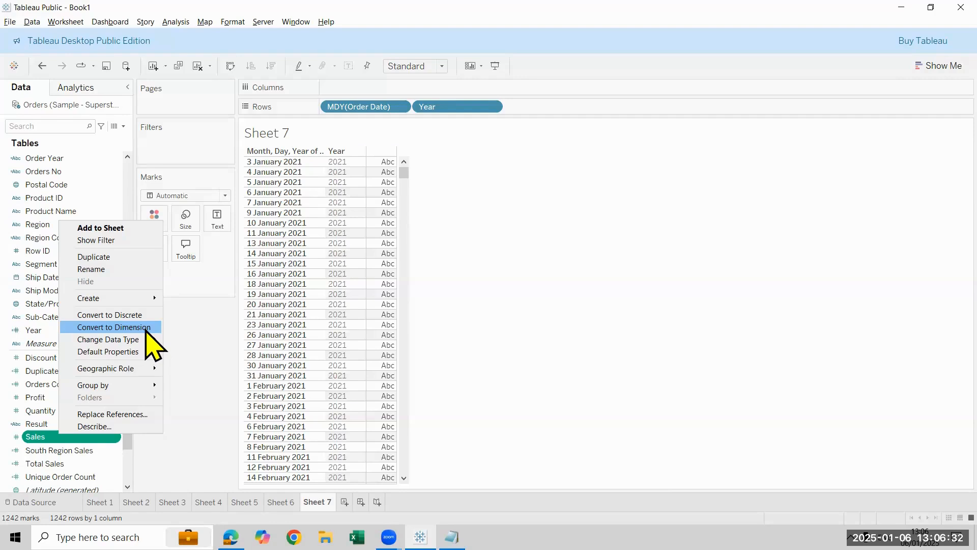
click(676, 301)
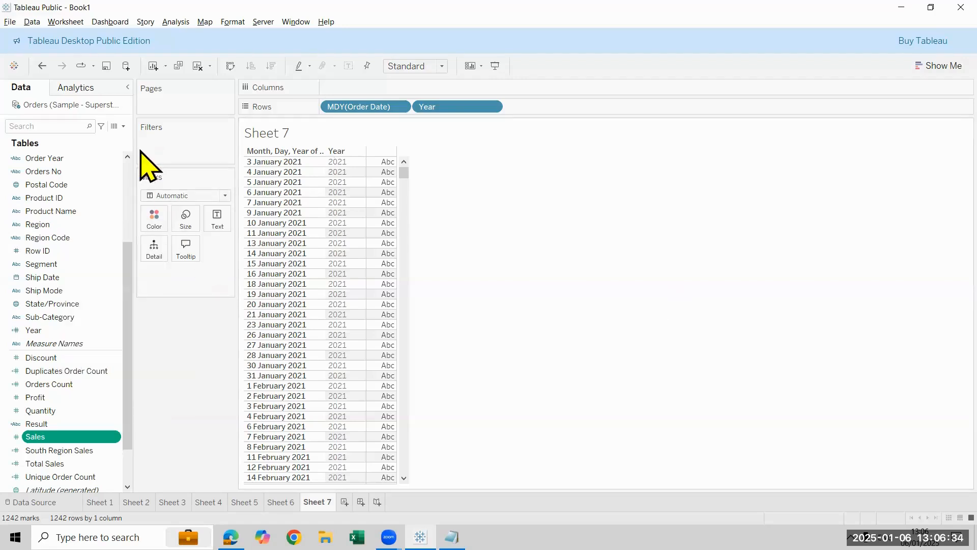
Step: Start a new calculated field and list only the Date functions in the function reference
click(123, 126)
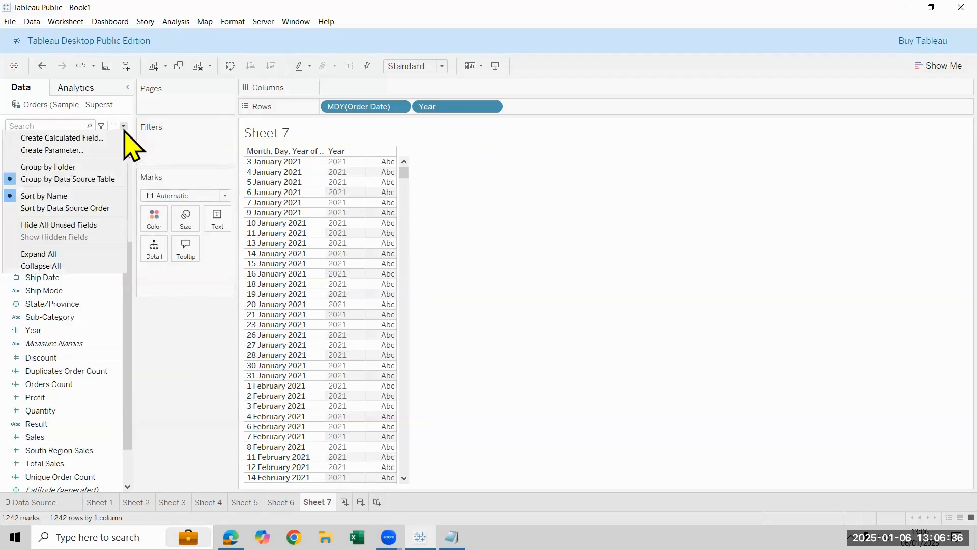
click(120, 135)
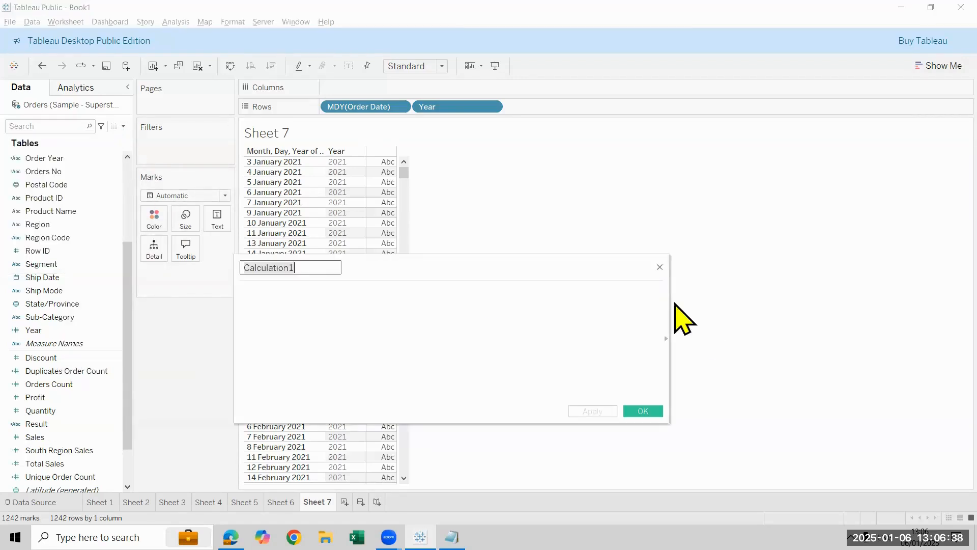
click(666, 341)
click(743, 270)
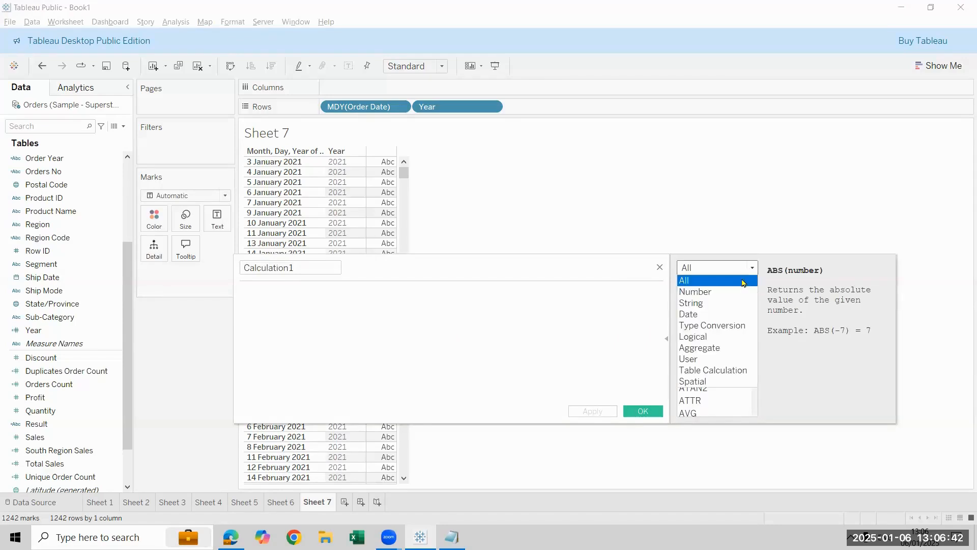
click(736, 317)
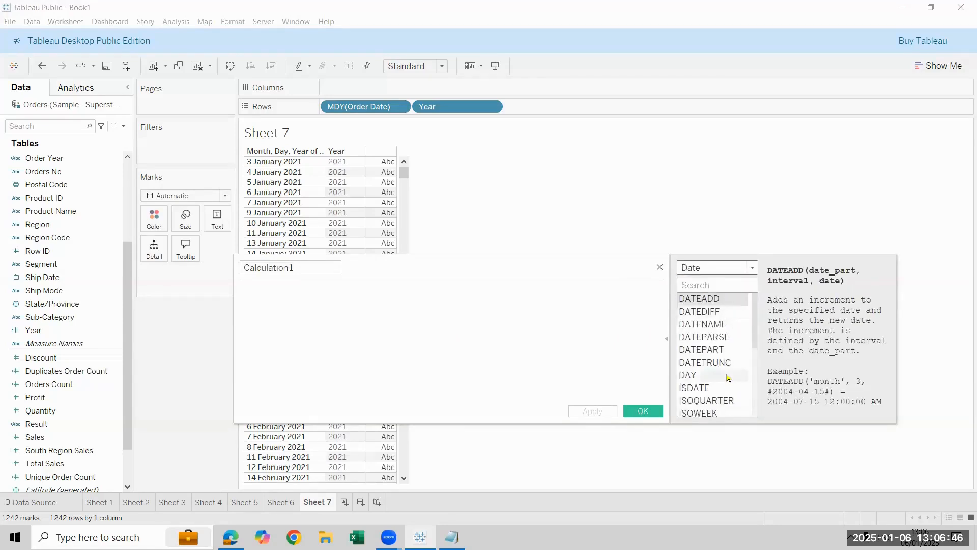
Step: Enter the formula DATENAME('month',[Order Date]) for the calculated field and save it
click(443, 311)
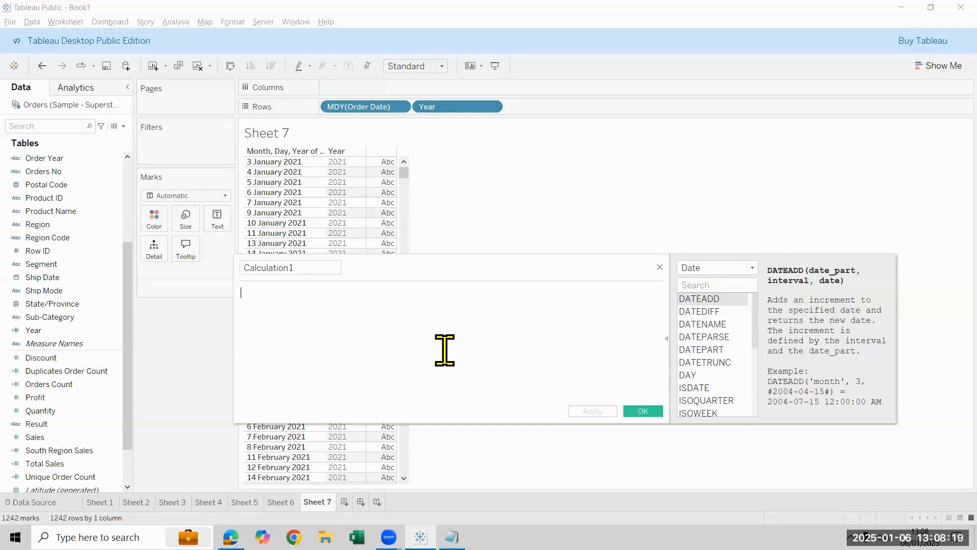
text(Date)
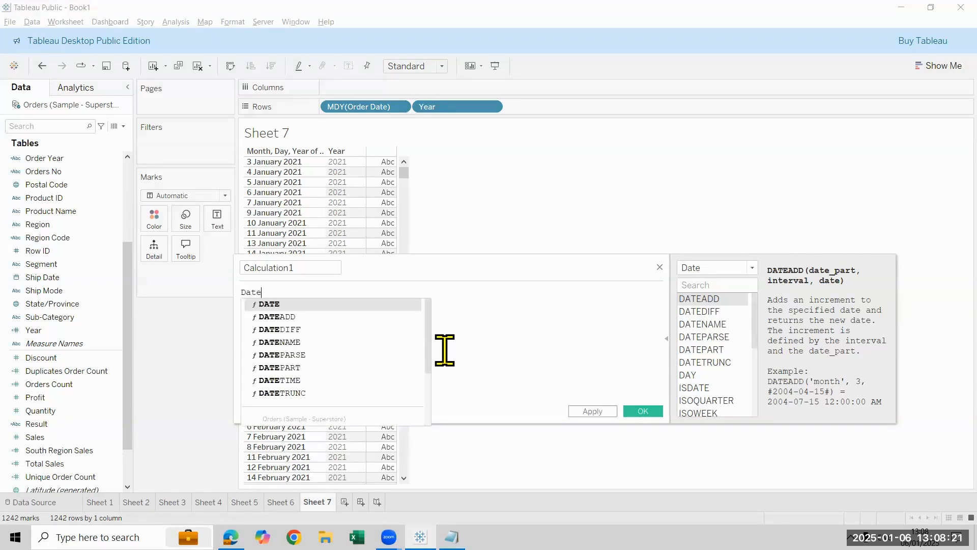
key(Return)
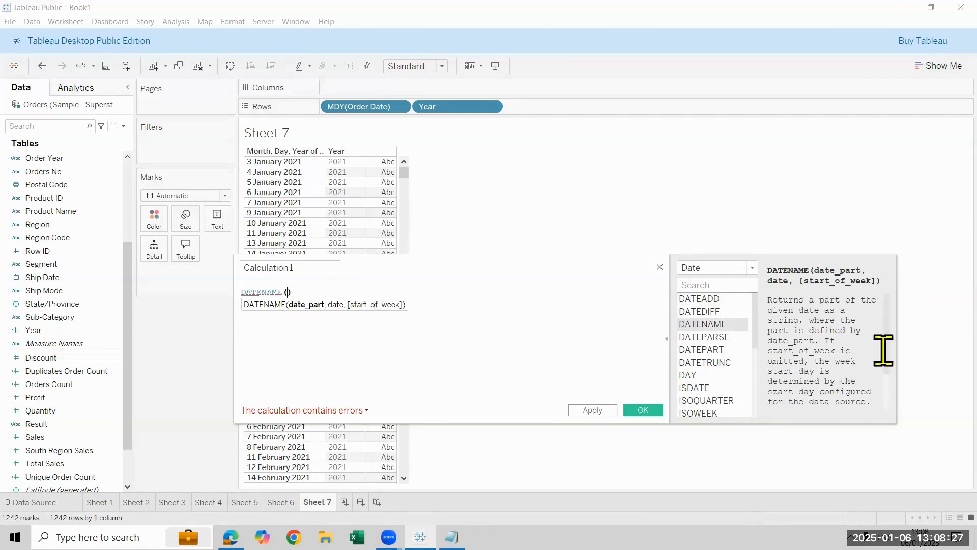
scroll(878, 344, down, 2)
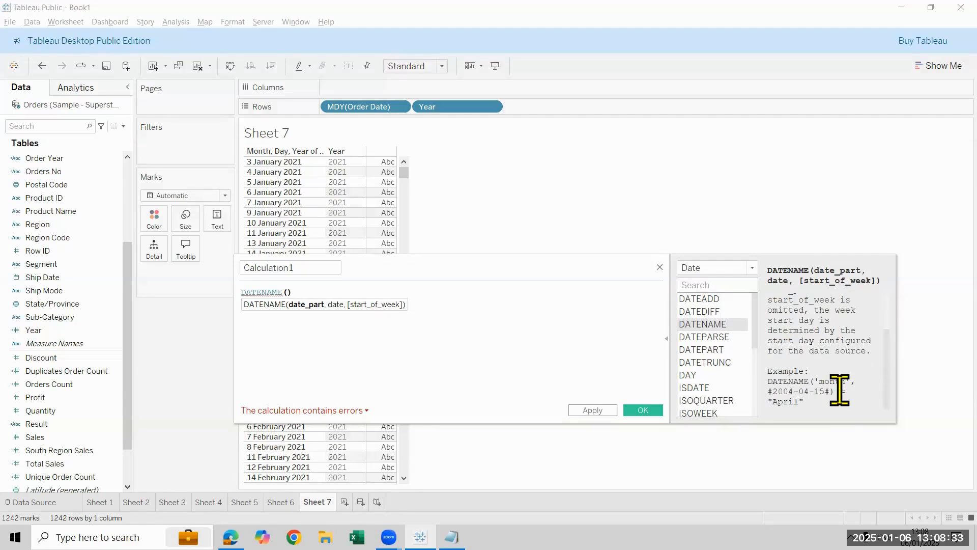
text('month)
text(',)
text([order)
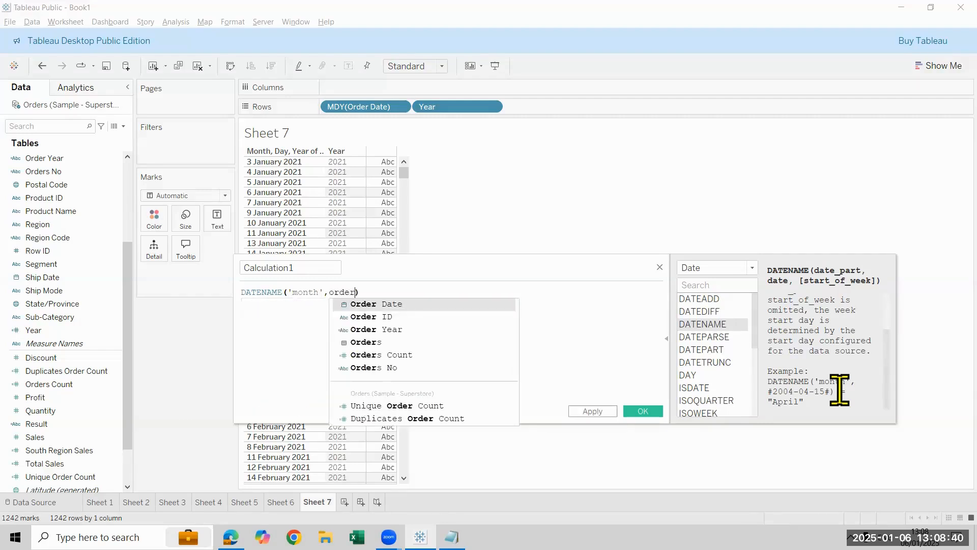
key(Return)
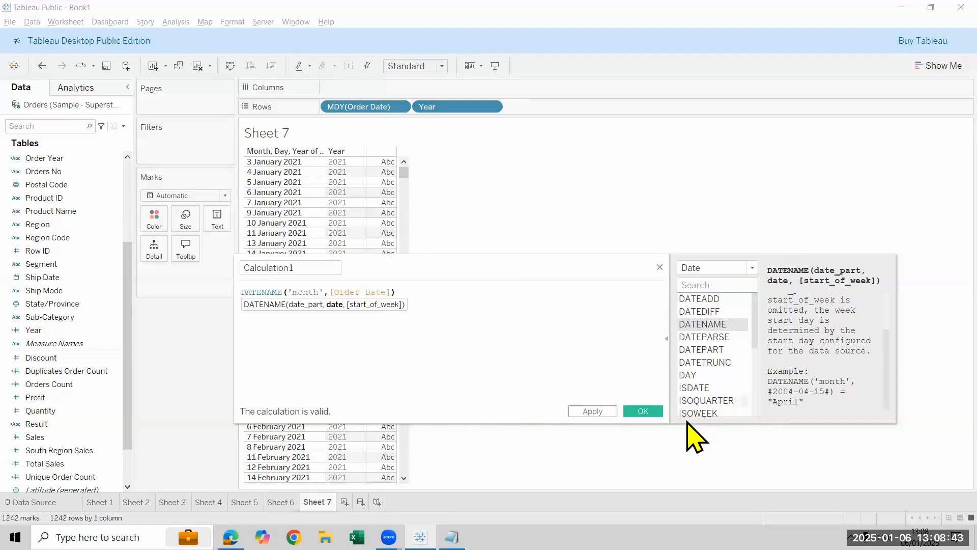
click(645, 413)
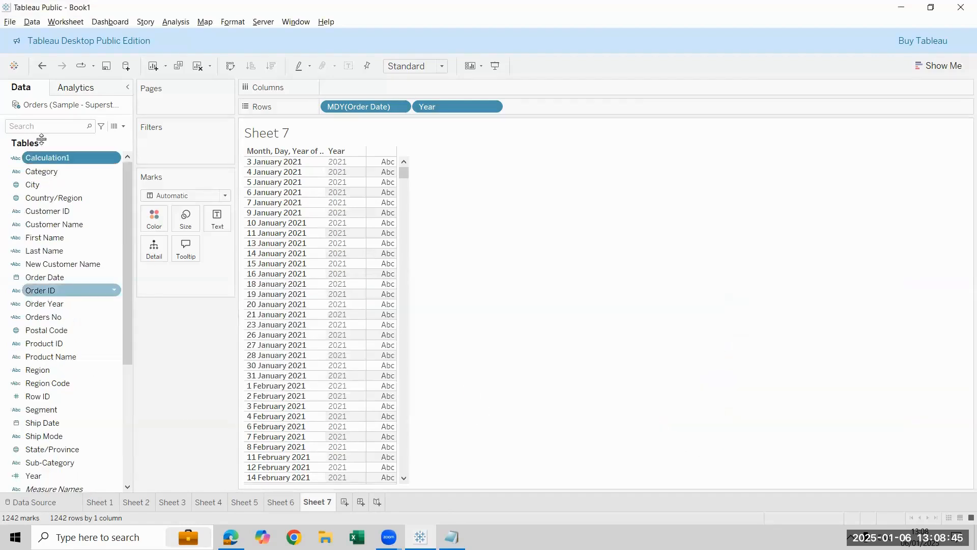
Step: Rename the new month calculation as Month Name and save it
right_click(53, 158)
click(127, 222)
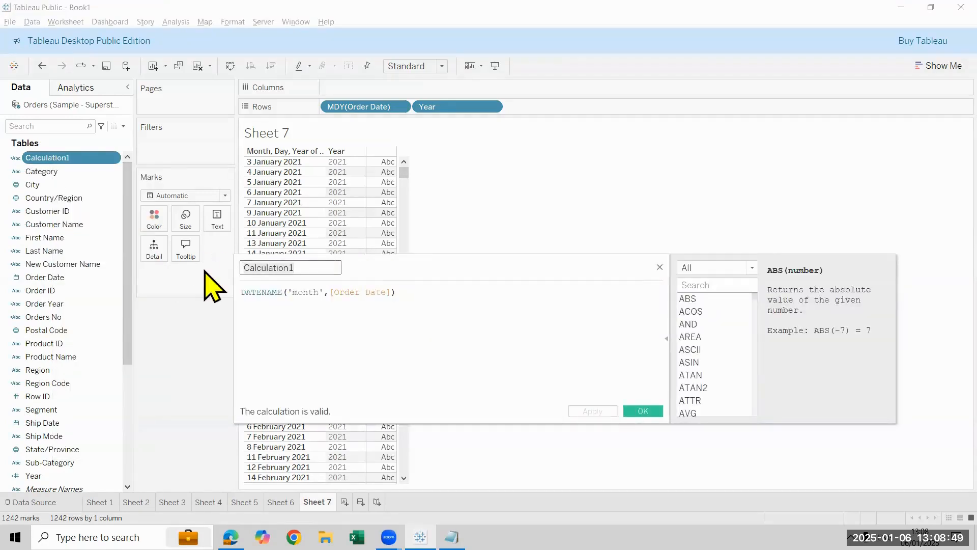
key(BackSpace)
text(Month Name)
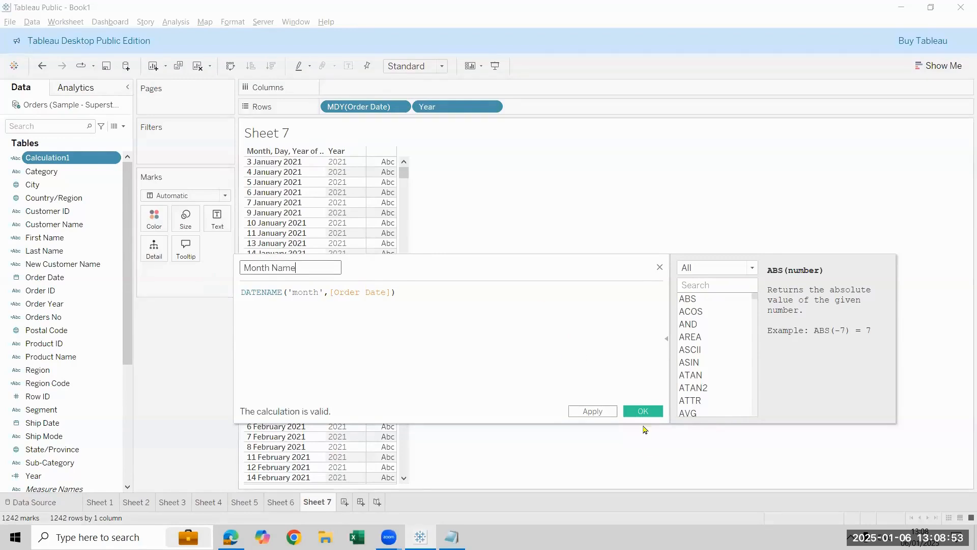
click(643, 411)
Step: Add the Month Name field to the rows of Sheet 7 and review its formula
scroll(76, 448, down, 3)
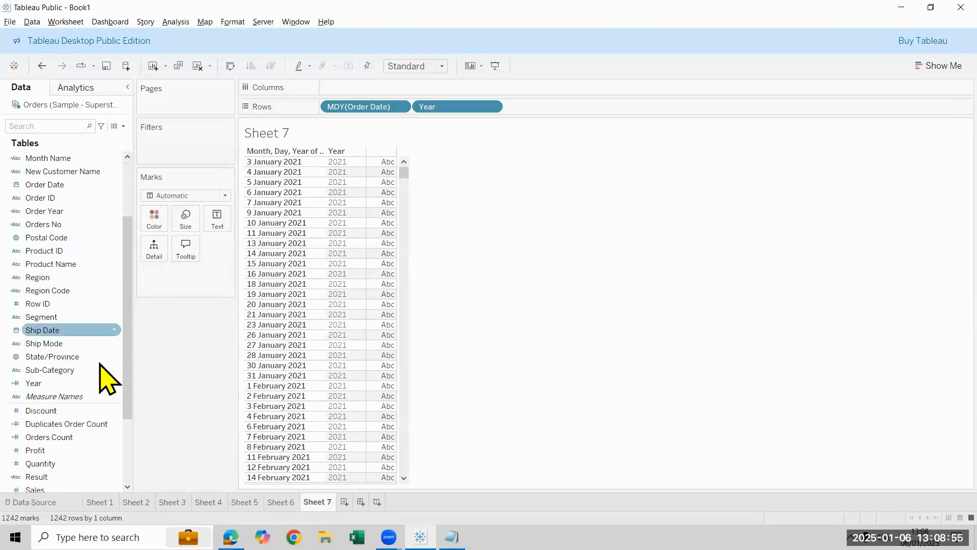
double_click(79, 161)
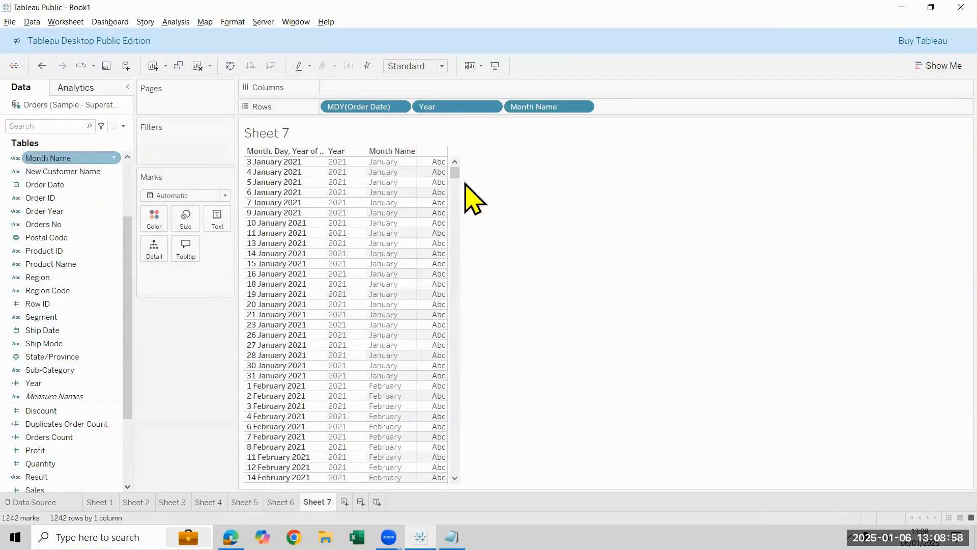
right_click(93, 158)
click(145, 225)
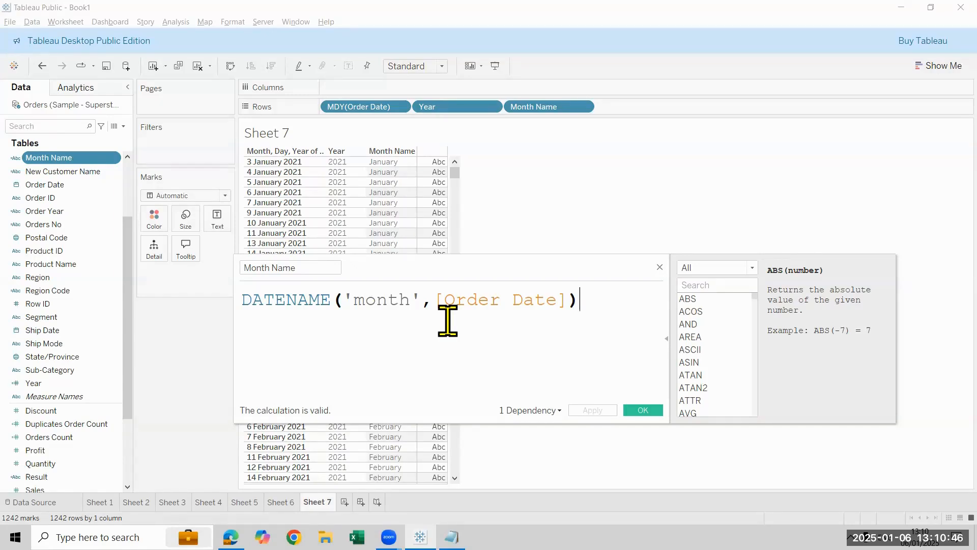
click(644, 411)
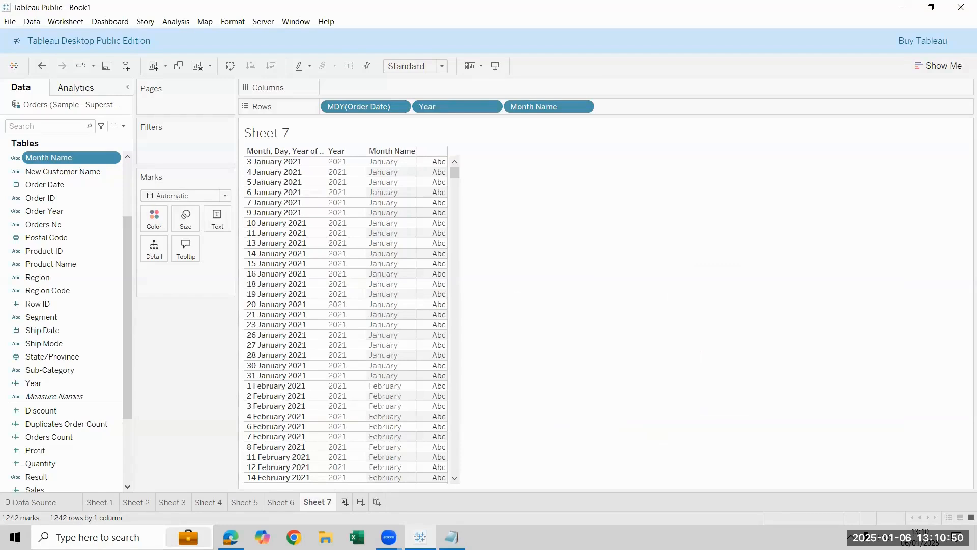
Step: Create a new worksheet and place Order Date on its rows as an exact date
key(ctrl+m)
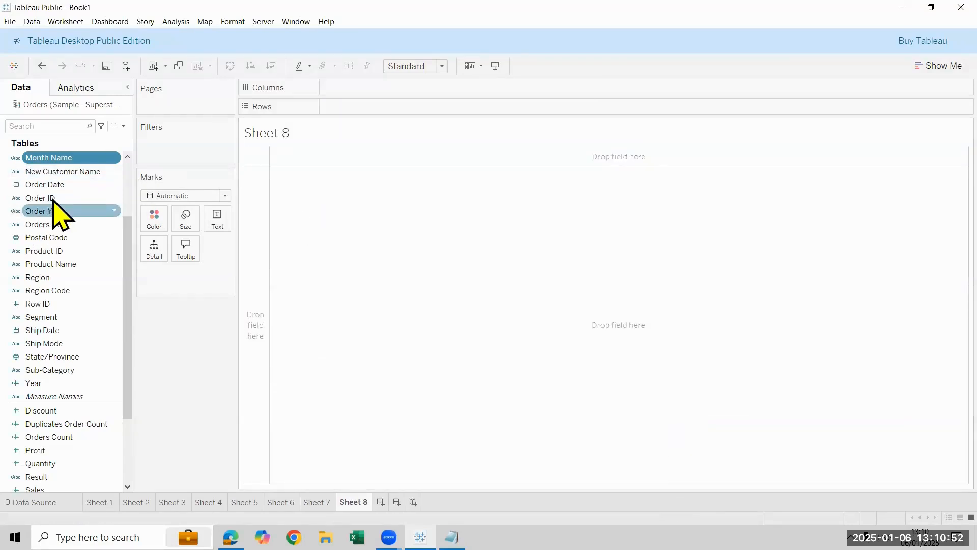
drag(53, 185, 405, 111)
click(401, 107)
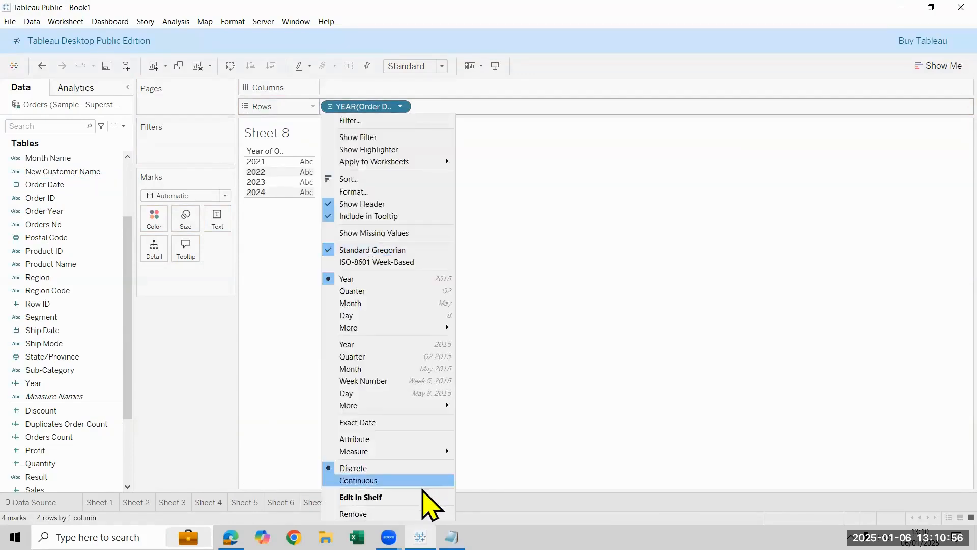
click(430, 423)
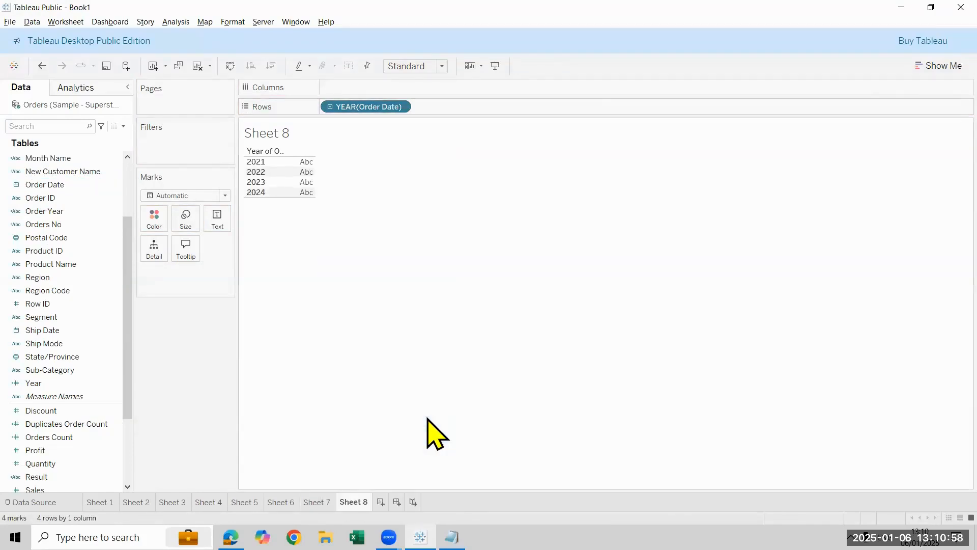
Step: Set the Order Date on the rows to a custom date with Month / Day / Year detail
click(401, 108)
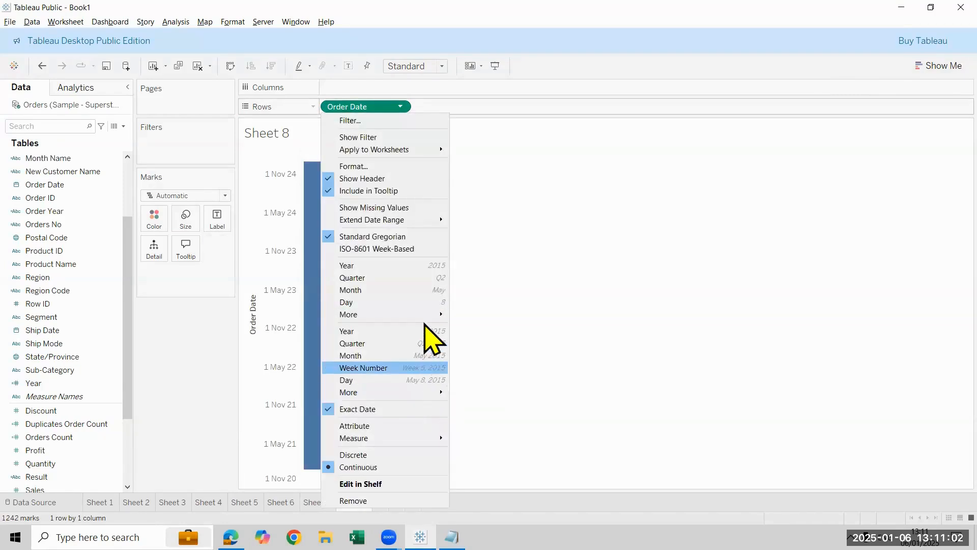
mouse_move(428, 315)
click(501, 342)
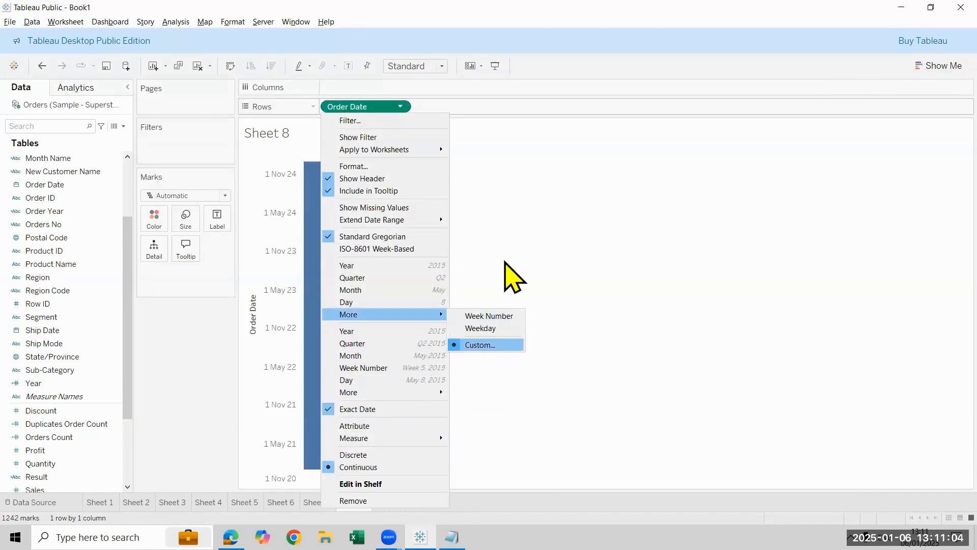
click(504, 253)
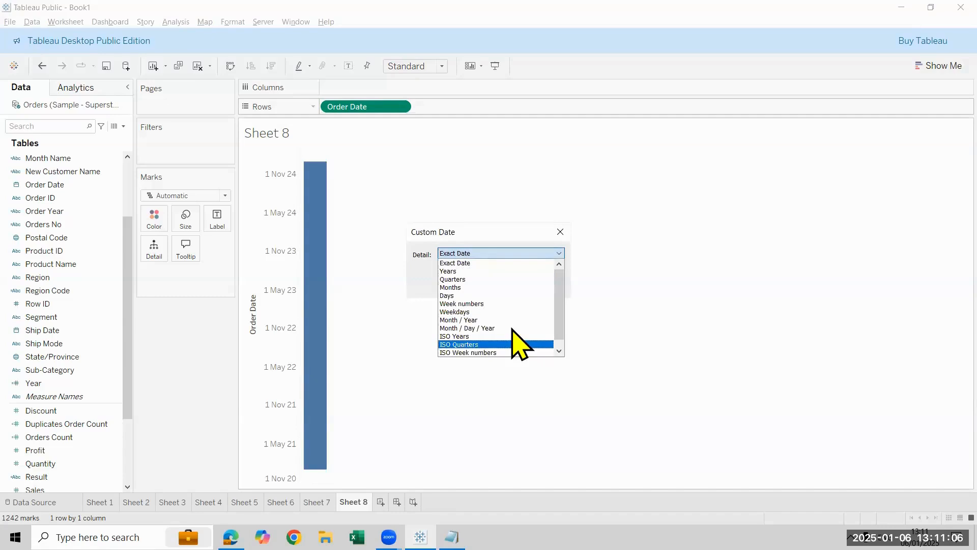
click(513, 328)
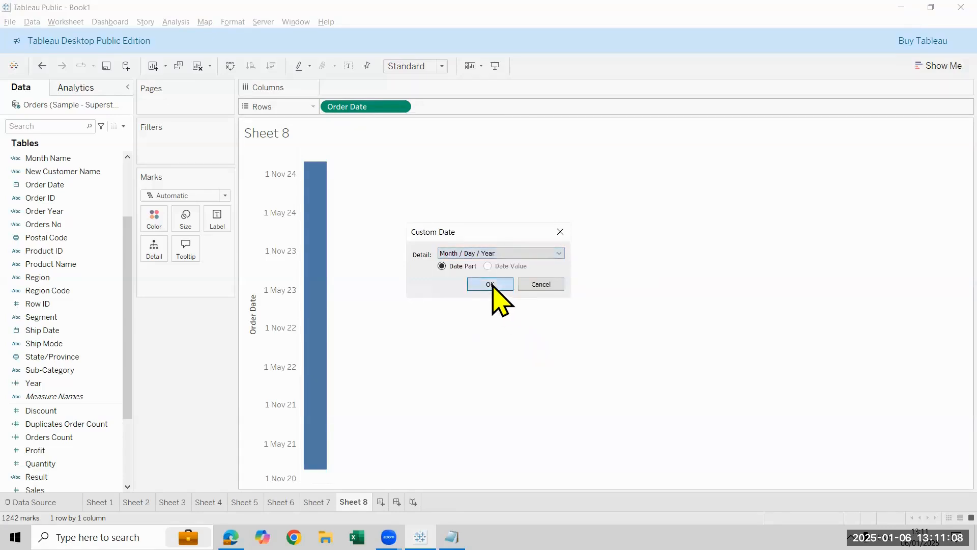
click(494, 284)
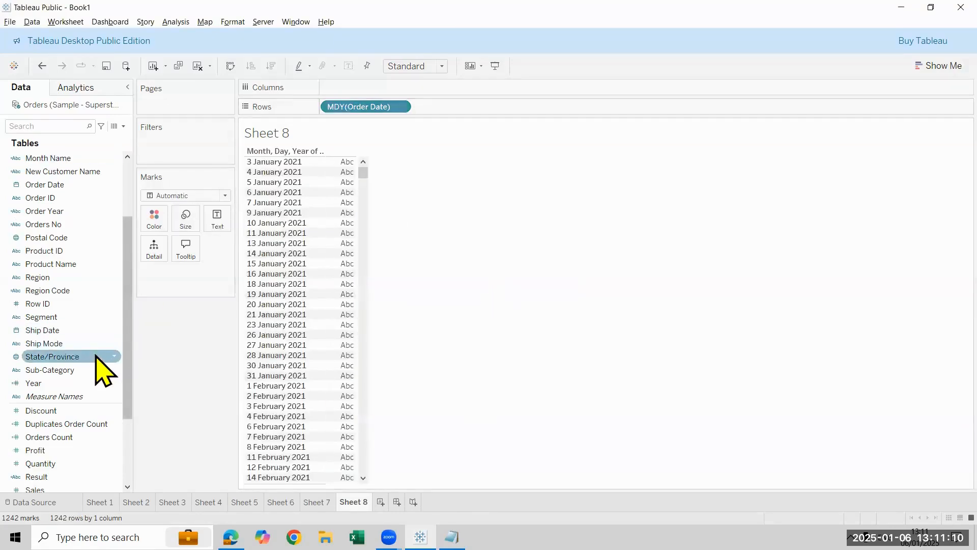
Step: Add Ship Date to the rows after Order Date and give it a custom date with Exact Date detail
click(97, 277)
drag(61, 330, 491, 109)
click(492, 106)
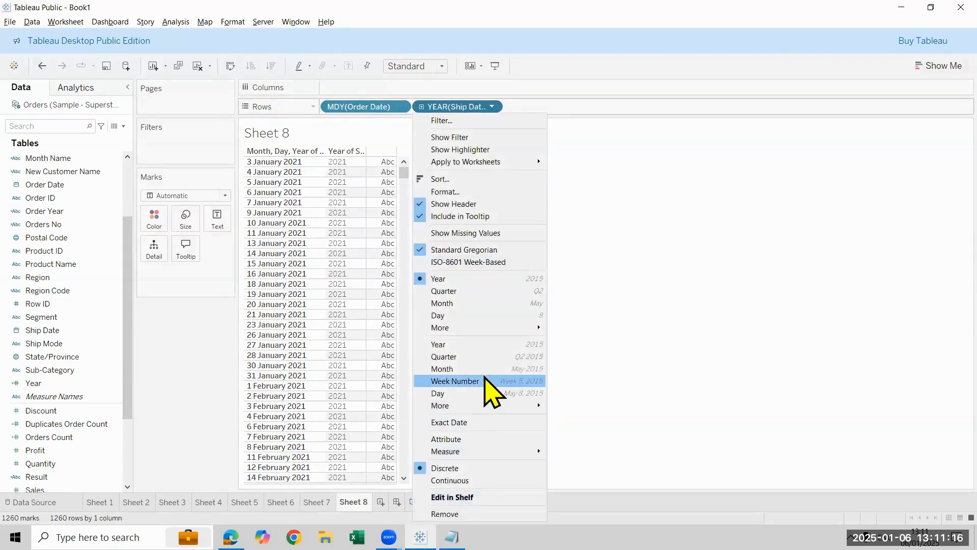
mouse_move(497, 328)
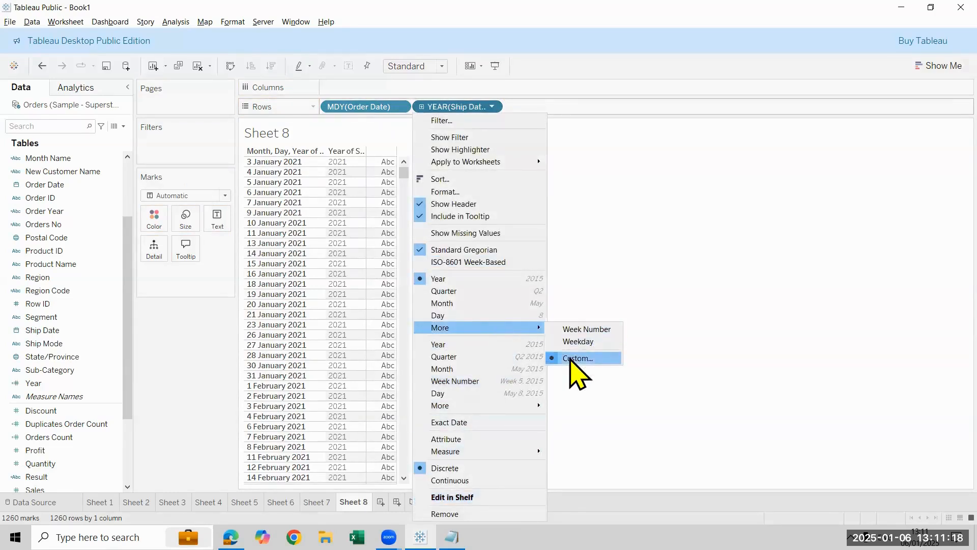
click(573, 359)
click(539, 254)
scroll(522, 293, down, 3)
click(516, 264)
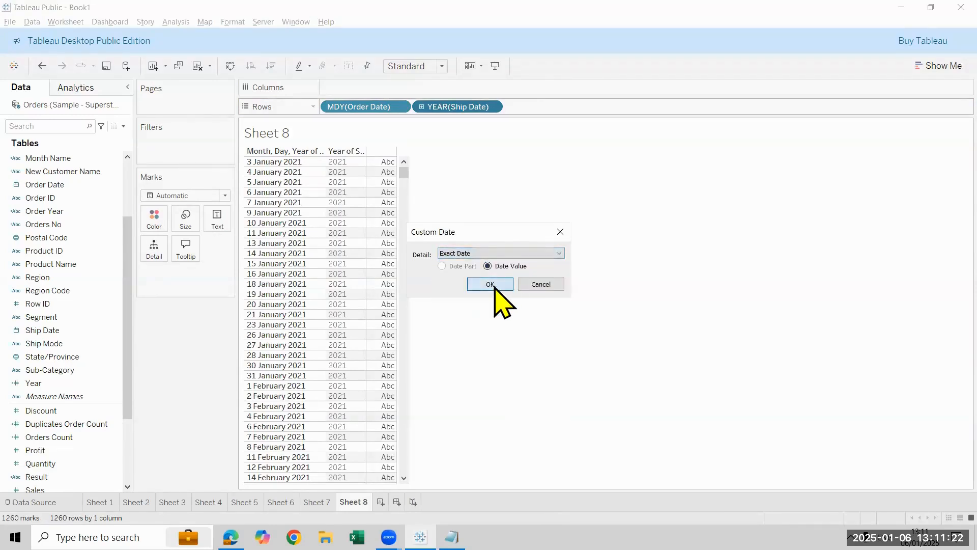
click(492, 285)
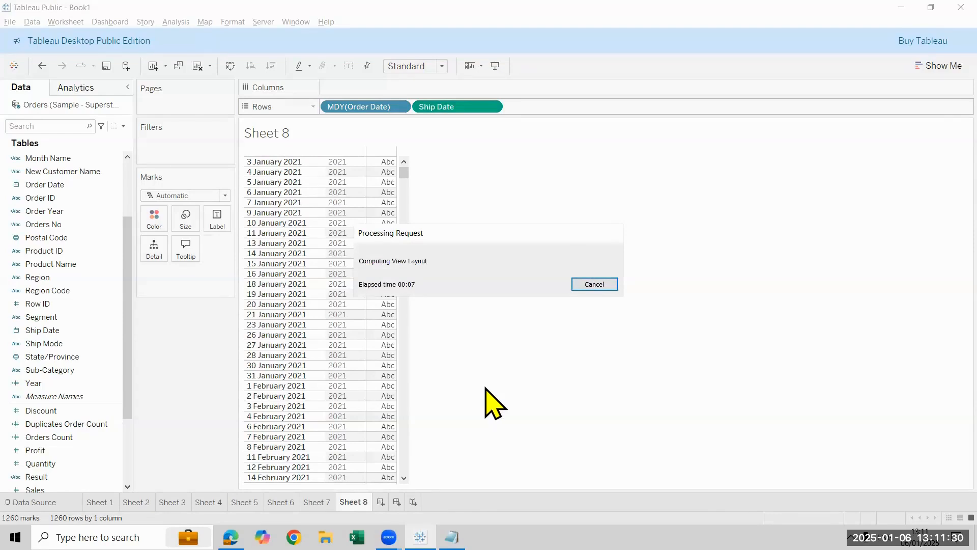
Step: Set the Ship Date on the rows to a custom date with Month / Day / Year detail
click(491, 106)
mouse_move(534, 314)
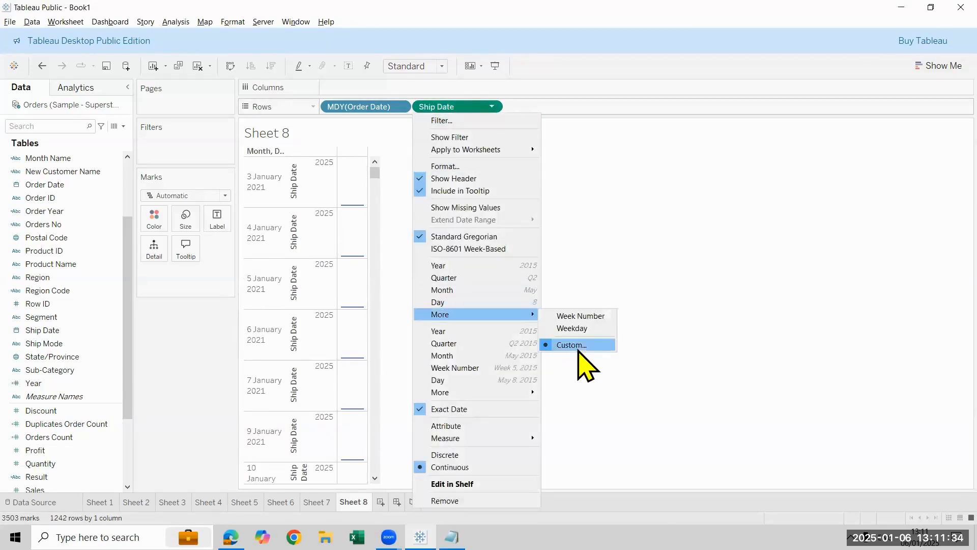
click(582, 343)
click(525, 253)
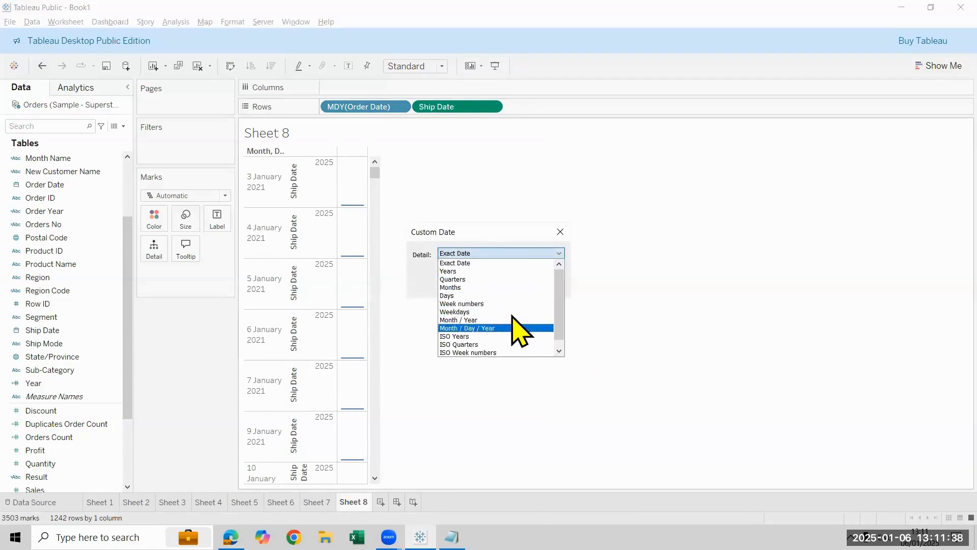
click(523, 328)
click(489, 283)
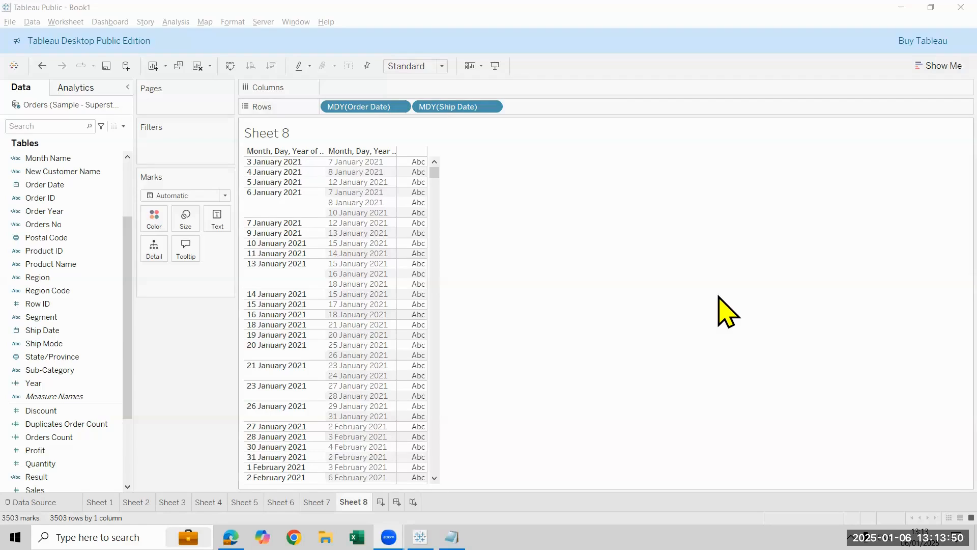
Step: Create a new calculated field named Days Dif
click(130, 149)
click(124, 127)
click(46, 136)
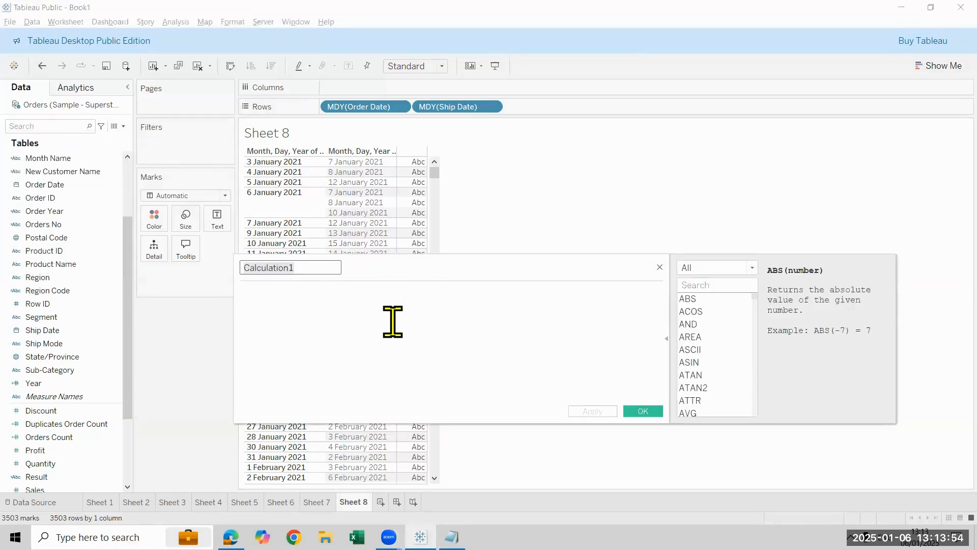
text(Days )
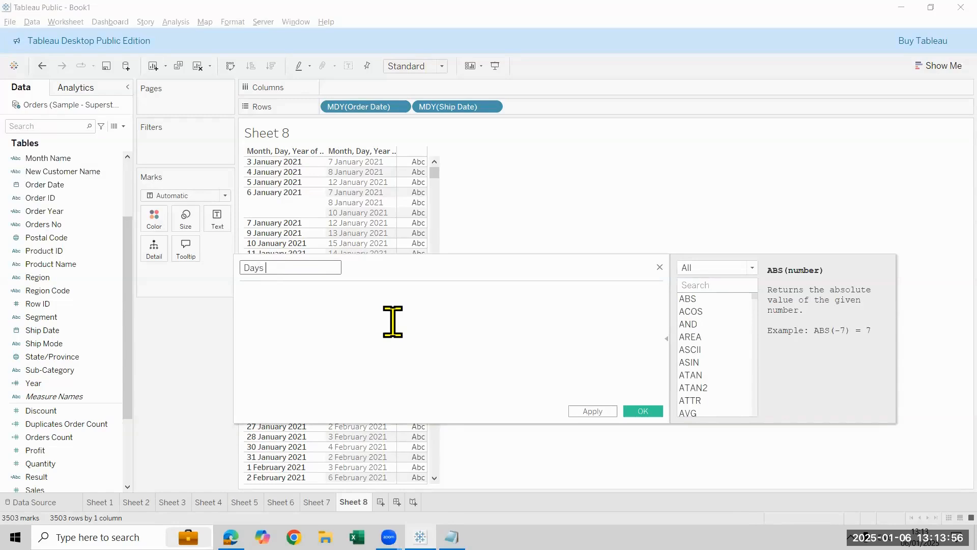
text(iDif)
key(Tab)
Step: Define the Days Dif formula as DATEDIFF('day',[Order Date],[Ship Date]) and save the calculation
text(date)
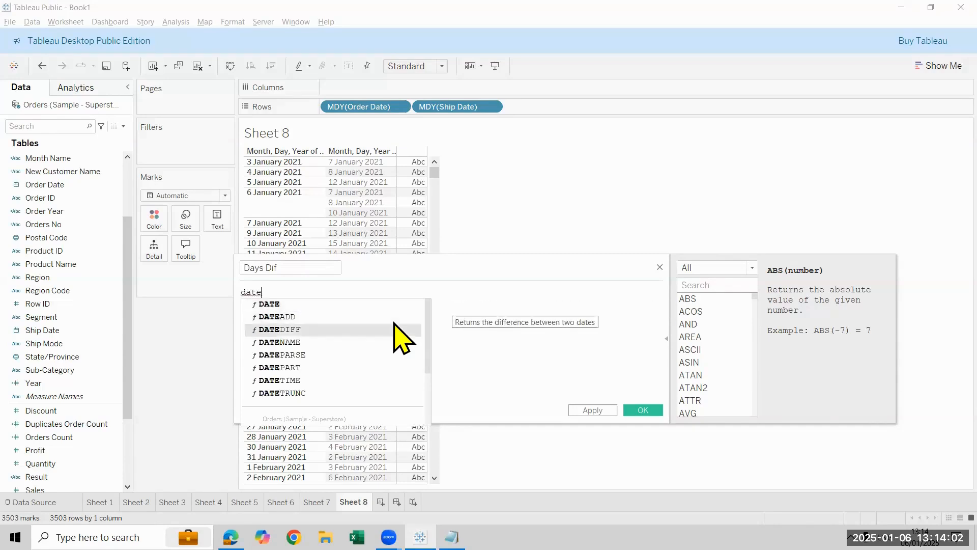
click(396, 328)
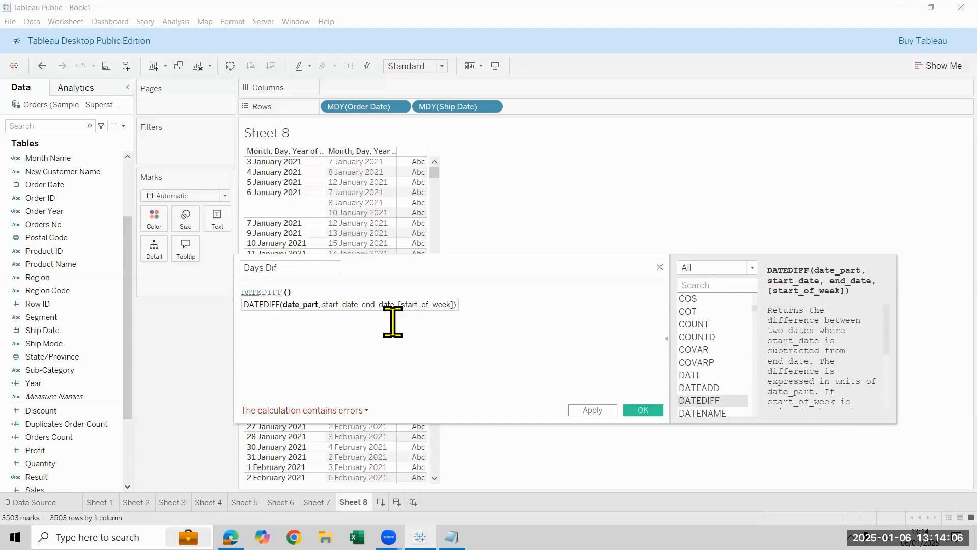
text('day)
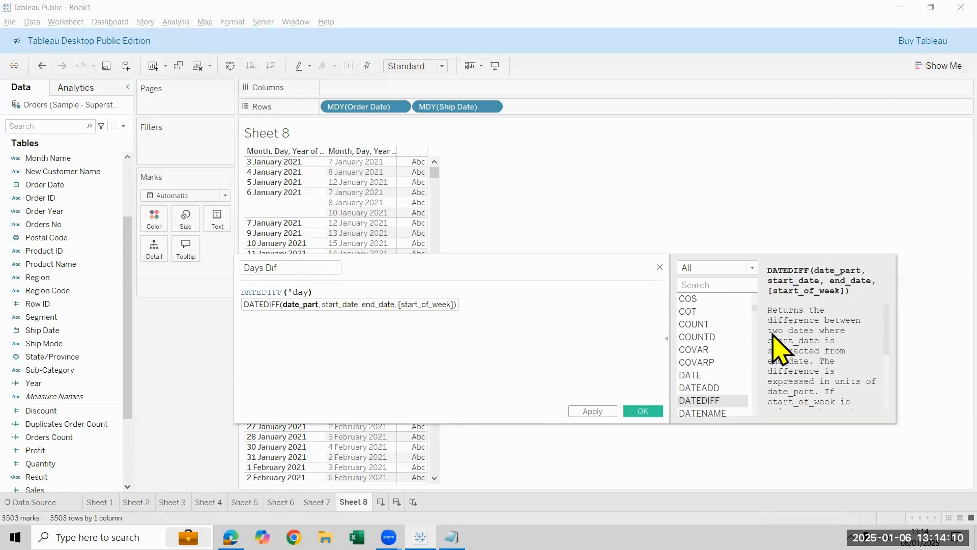
scroll(829, 334, down, 3)
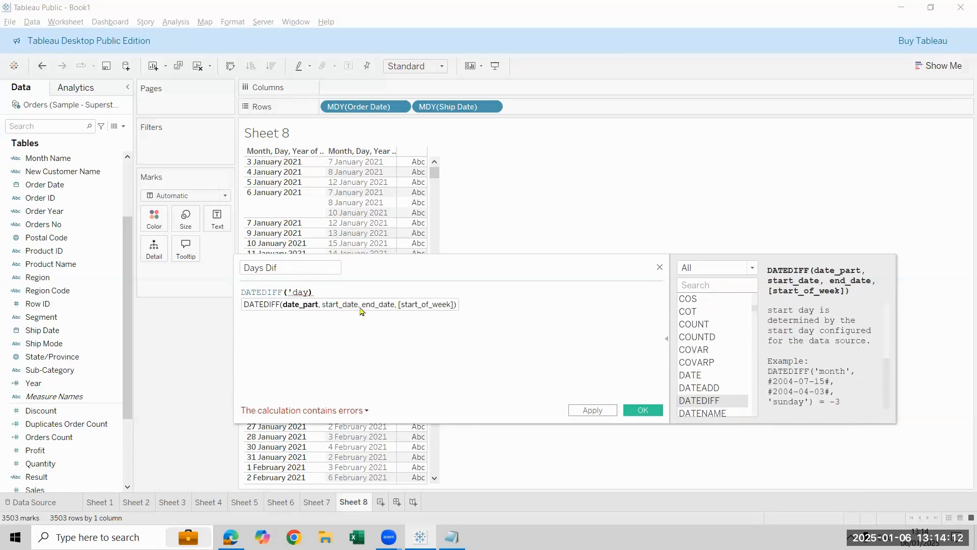
text(',)
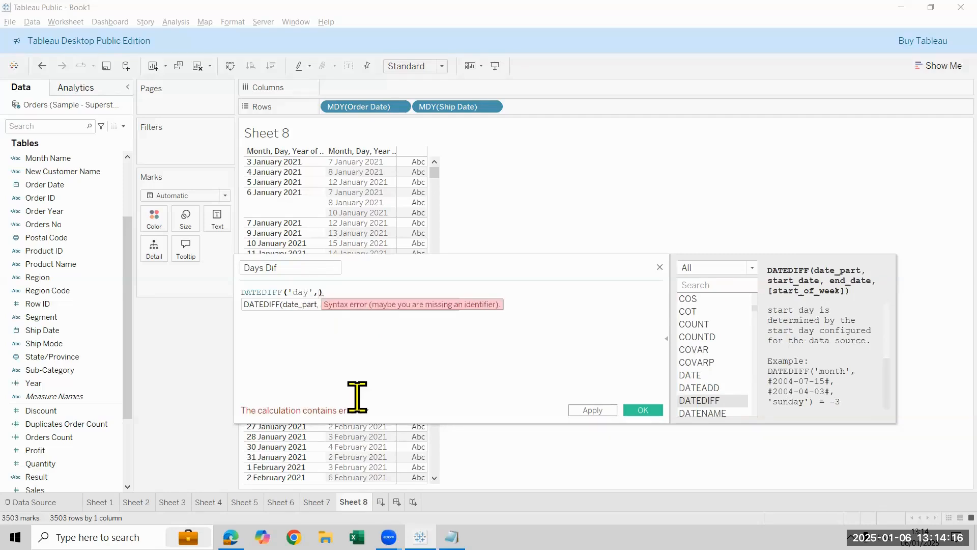
text(or)
key(Down)
key(Return)
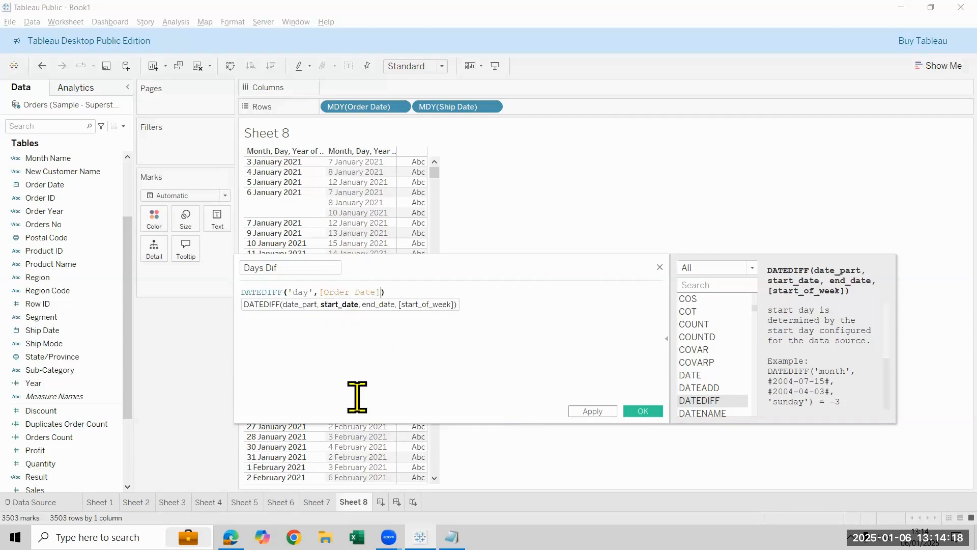
text(,sh)
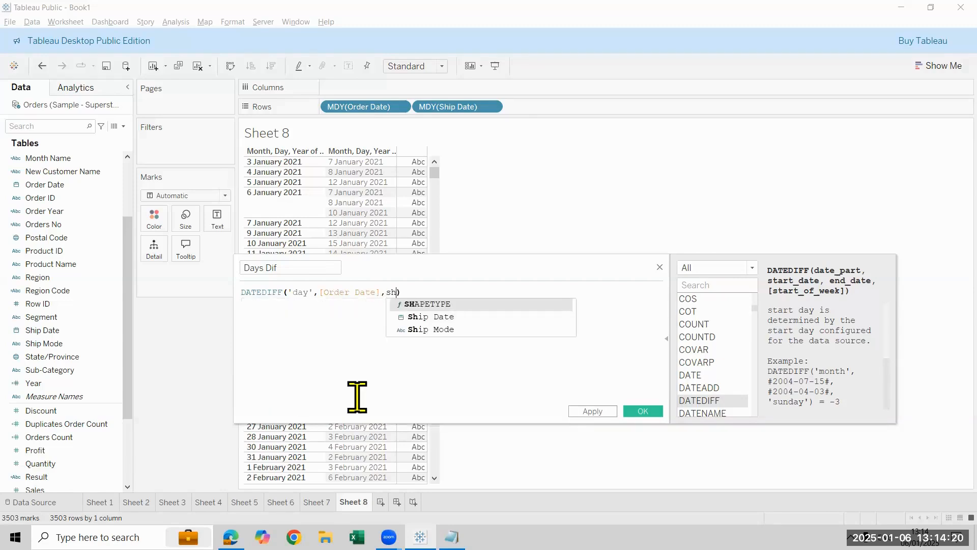
key(Down)
key(Return)
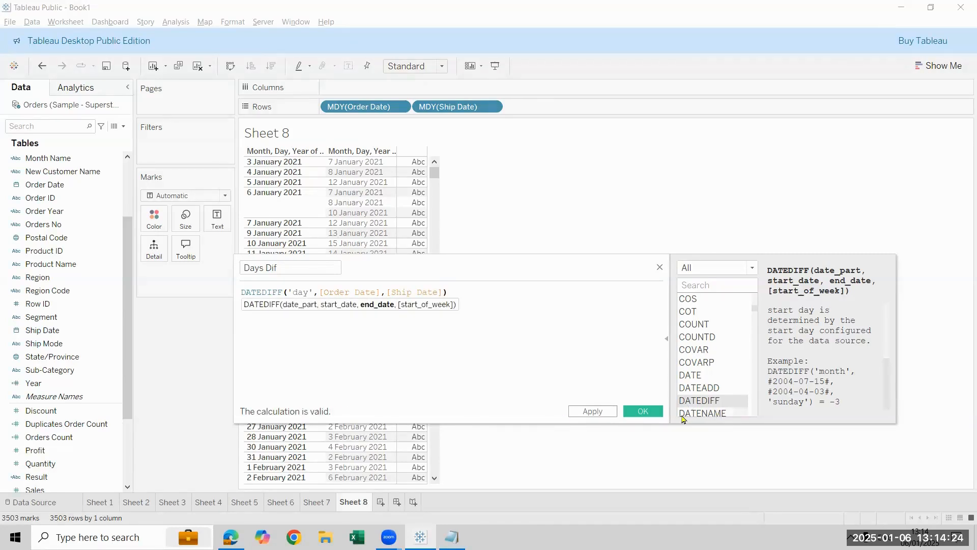
click(643, 411)
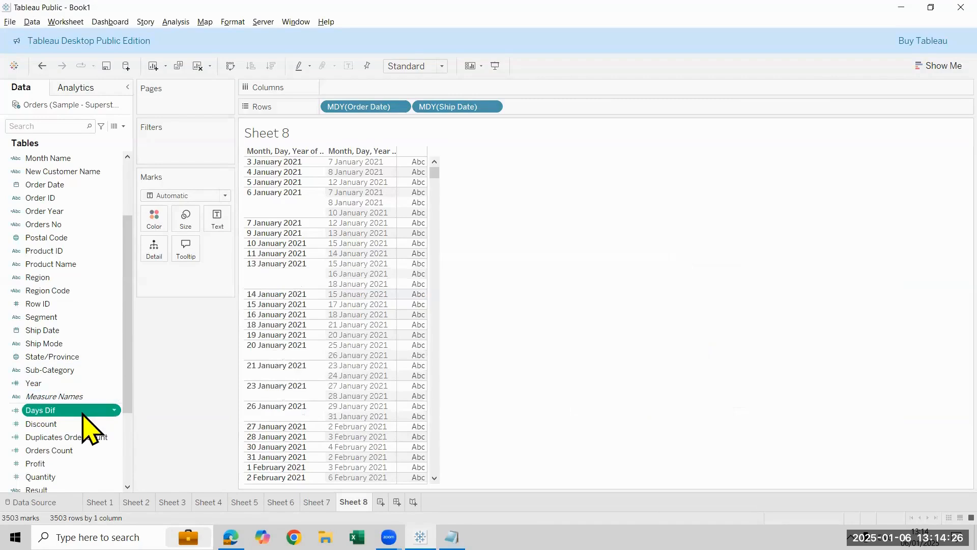
Step: Add the Days Dif measure to the sheet as the text value beside the order and ship dates
click(83, 412)
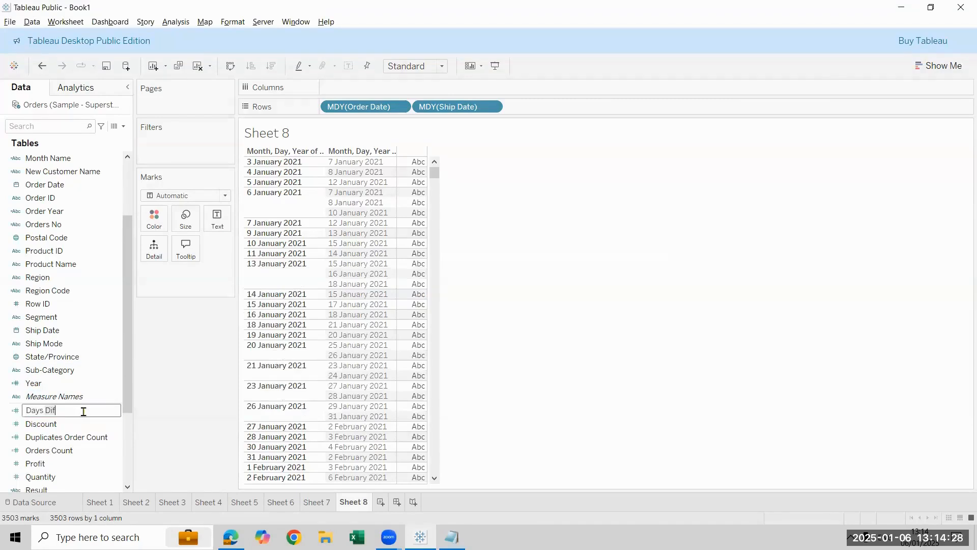
key(Return)
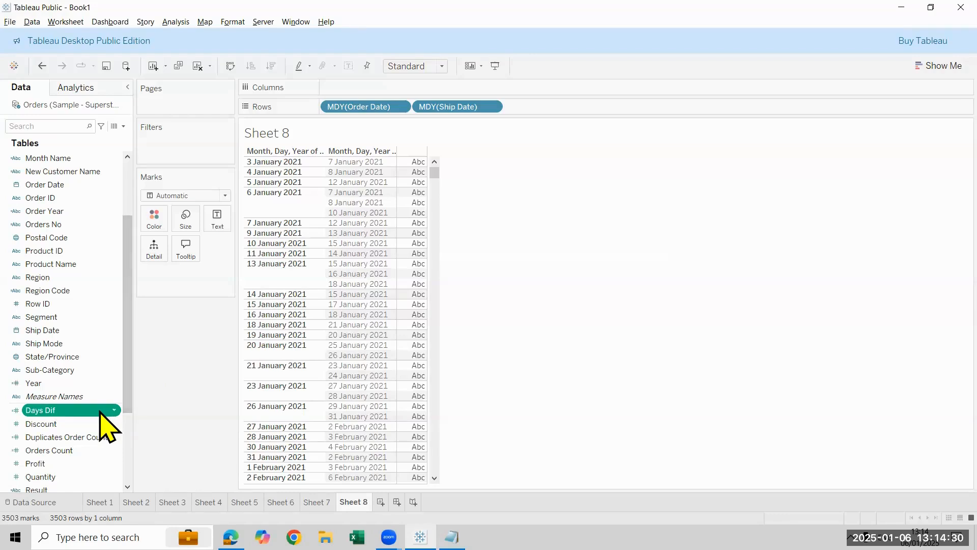
double_click(100, 412)
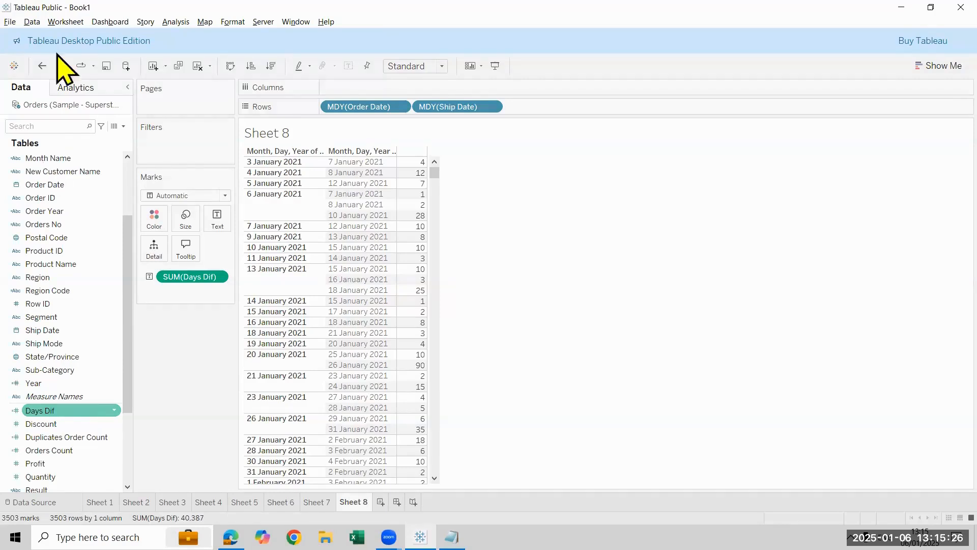
Step: Disable Aggregate Measures for the sheet to show the individual Days Dif values, and enable it again
click(178, 22)
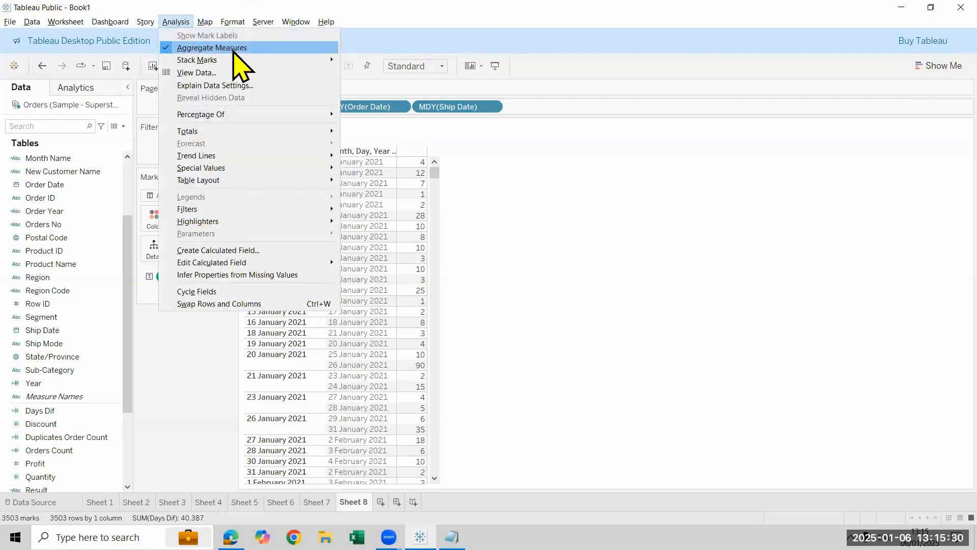
click(234, 50)
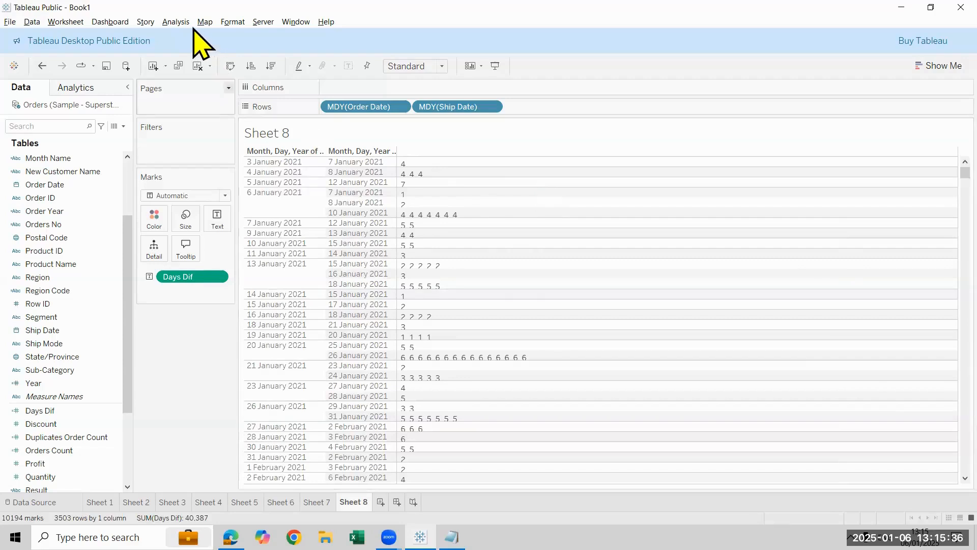
click(177, 22)
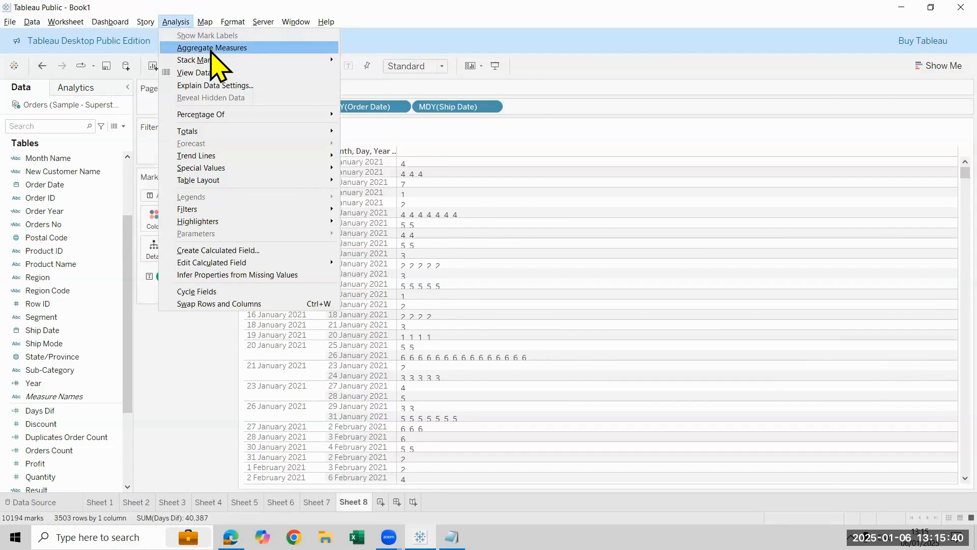
click(212, 48)
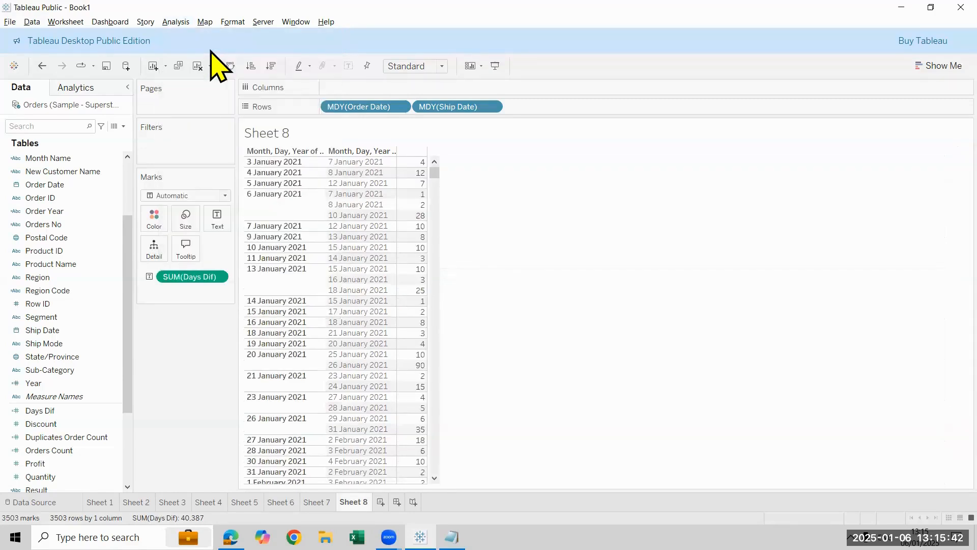
Step: Review the aggregation options of the Days Dif sum and remove it from the marks
click(222, 278)
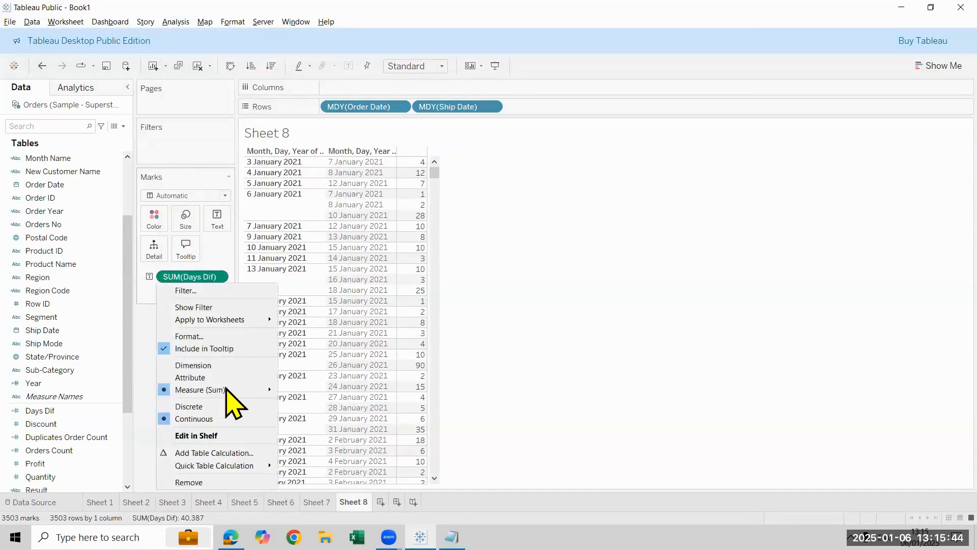
mouse_move(234, 390)
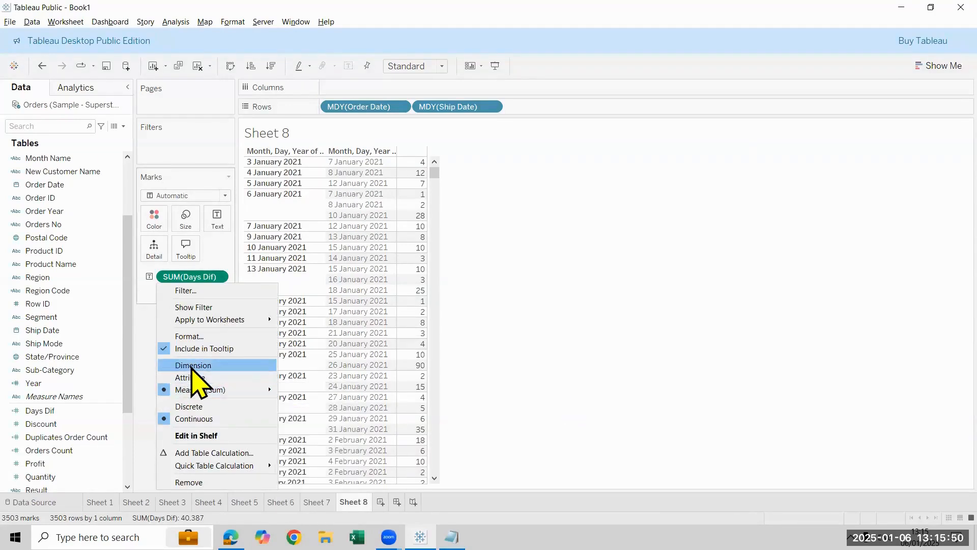
click(191, 279)
drag(180, 280, 49, 302)
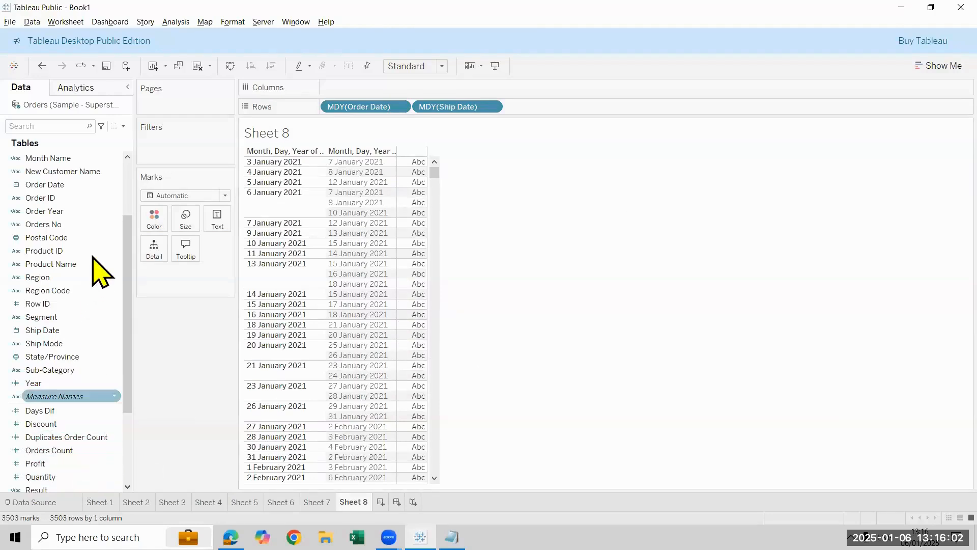
Step: Convert the Days Dif field from a measure to a dimension
scroll(99, 285, down, 3)
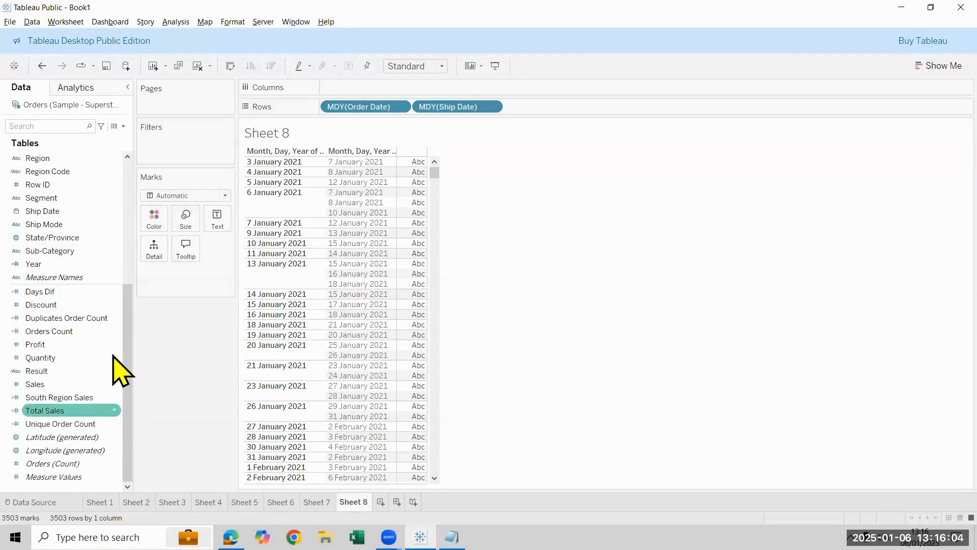
click(92, 292)
right_click(92, 293)
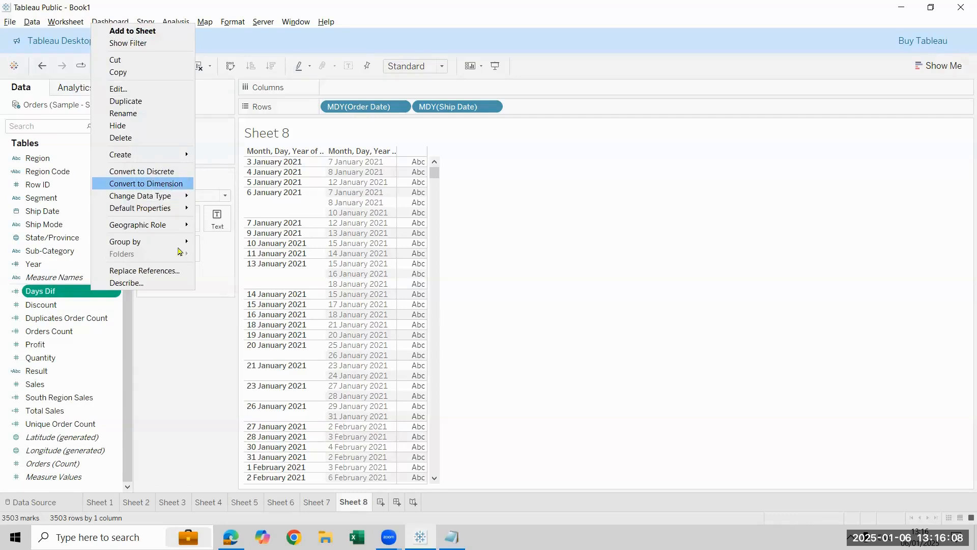
click(170, 184)
Step: Place Days Dif on the rows after Ship Date and show the Blanks field as the text mark
drag(82, 163, 265, 403)
drag(383, 112, 686, 108)
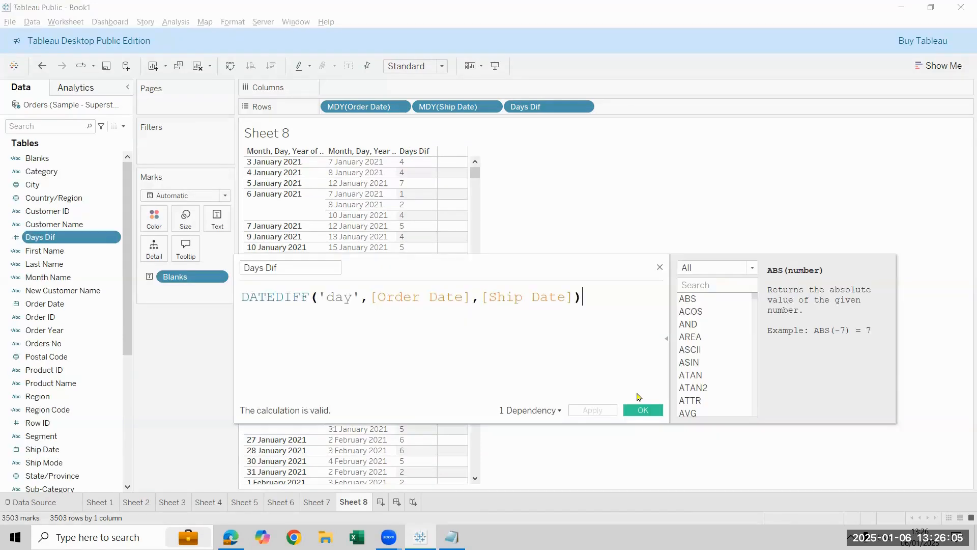
click(643, 411)
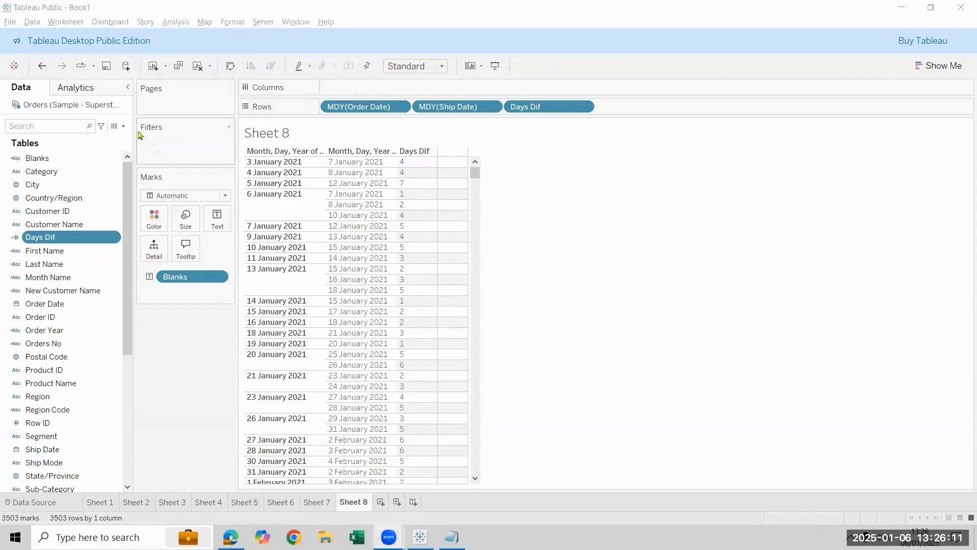
Step: Create a new worksheet with Order Date by year on the rows and Sales as the text value
click(380, 502)
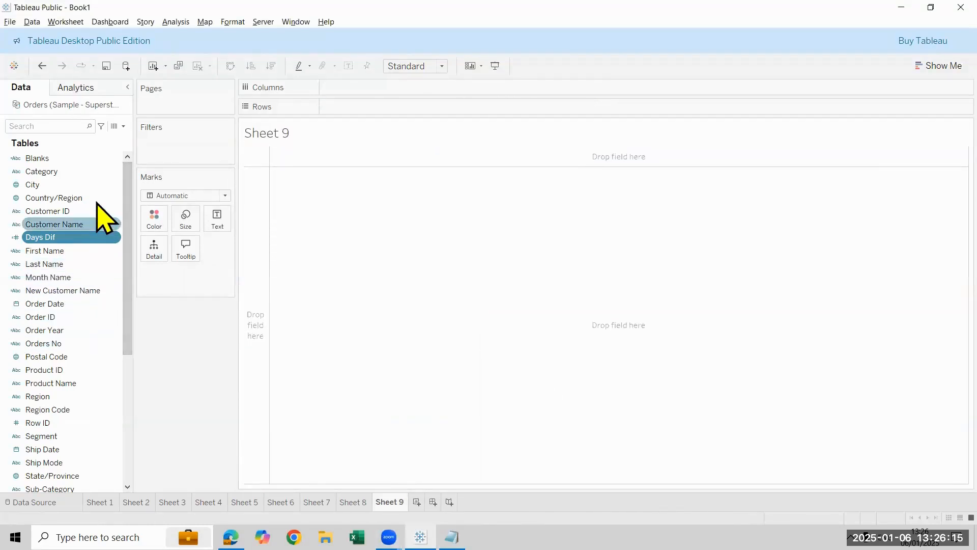
click(84, 305)
double_click(84, 304)
drag(364, 88, 364, 107)
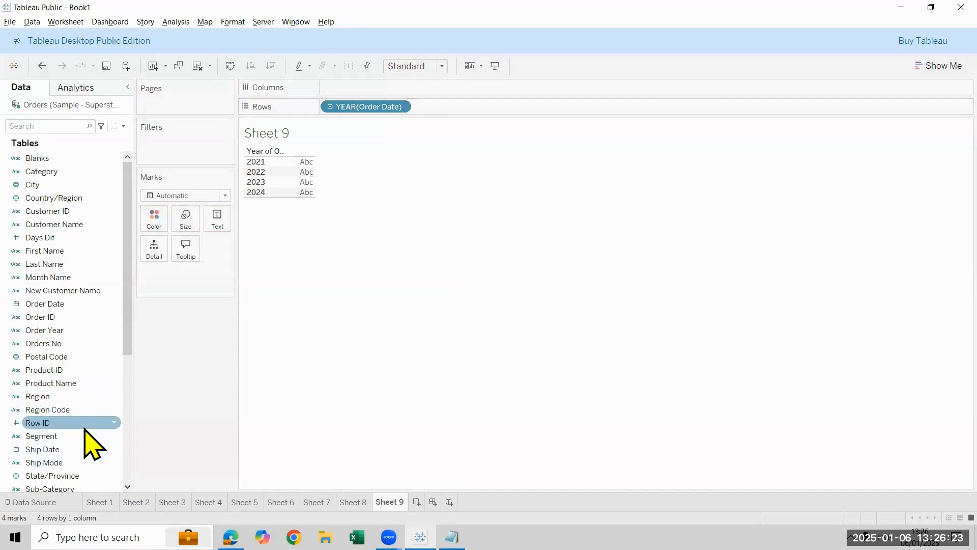
scroll(92, 443, down, 5)
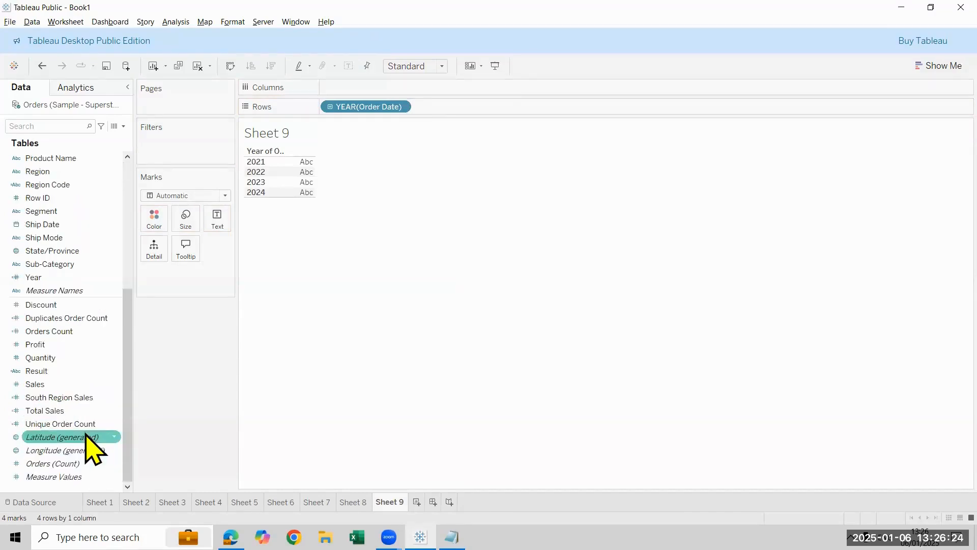
double_click(76, 385)
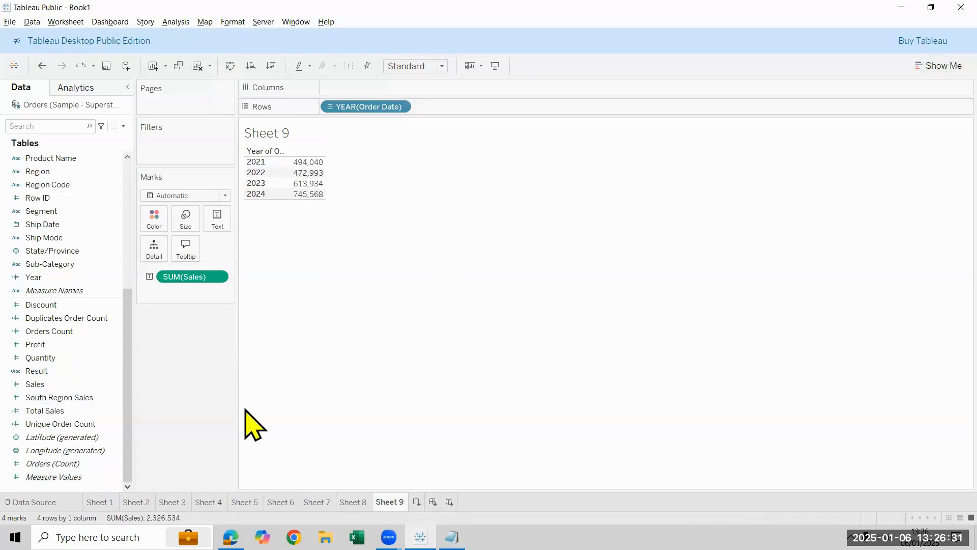
Step: Paste the copied formatting onto Sheet 9 and widen its year column
right_click(395, 502)
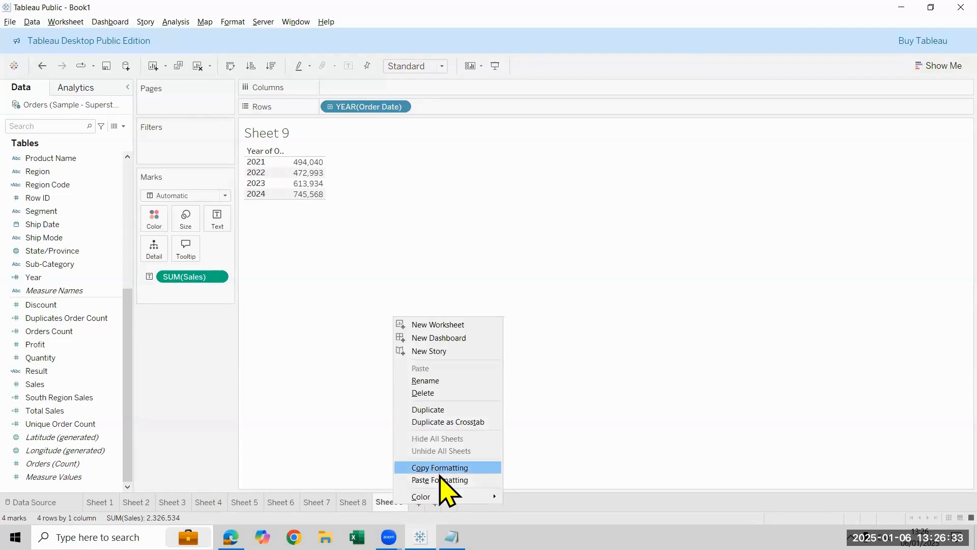
click(441, 479)
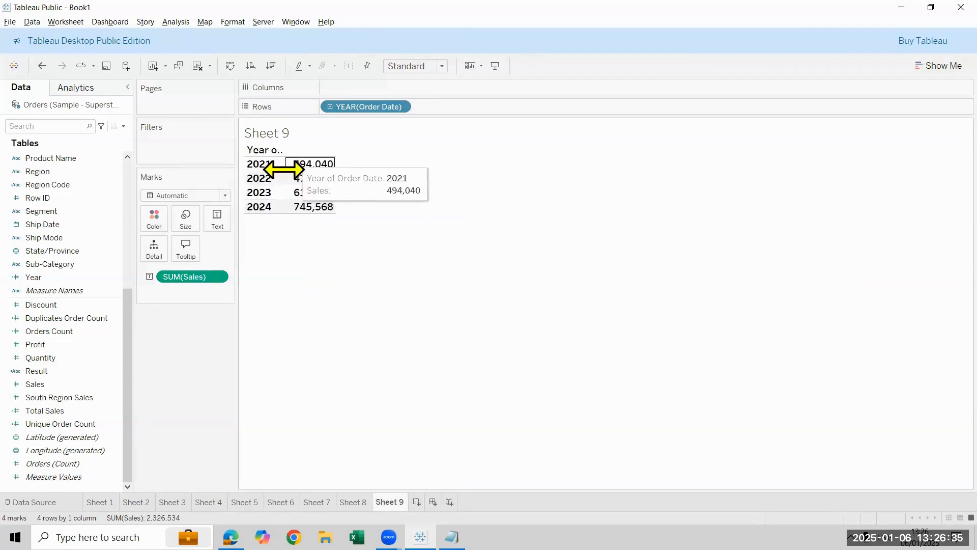
drag(284, 169, 325, 177)
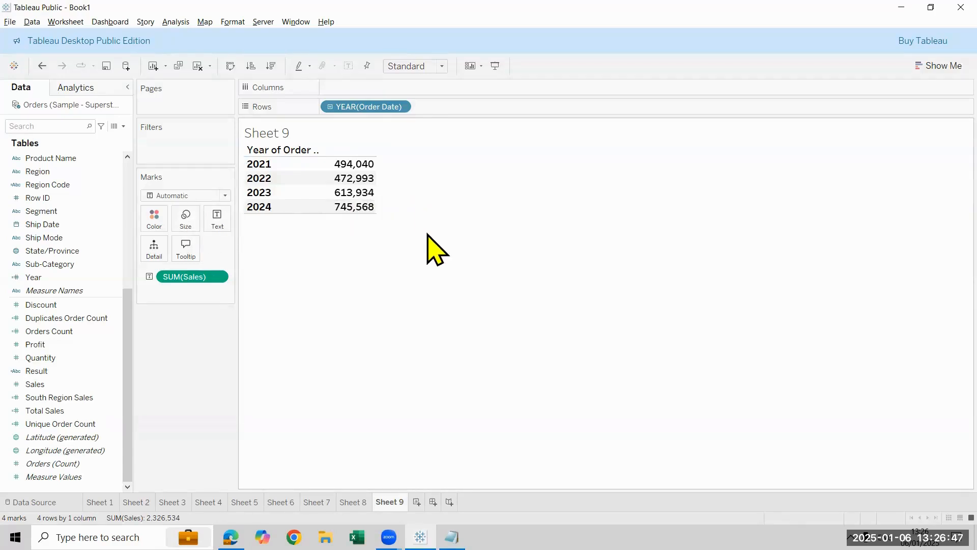
Step: Start a new calculated field named Ly Sales
click(124, 126)
click(107, 136)
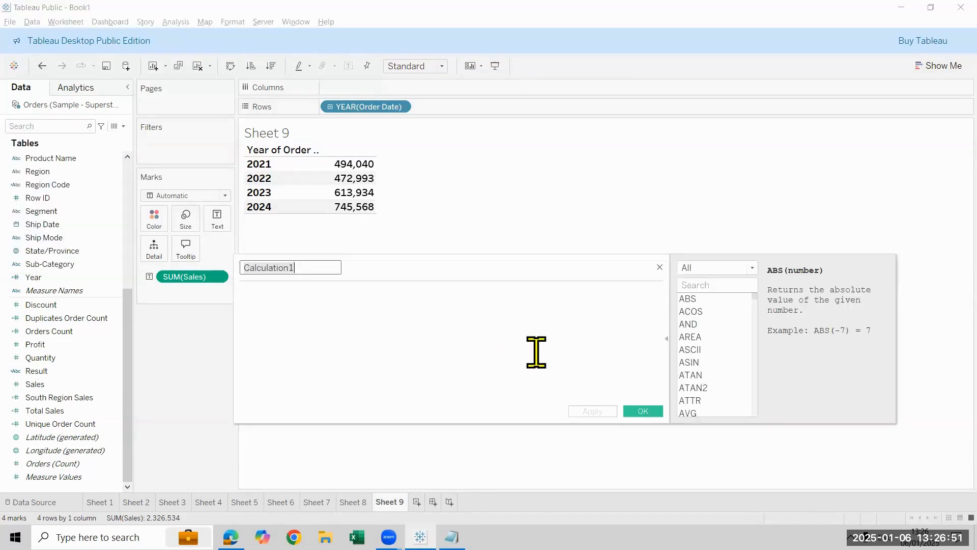
key(BackSpace)
text(Ly Sales)
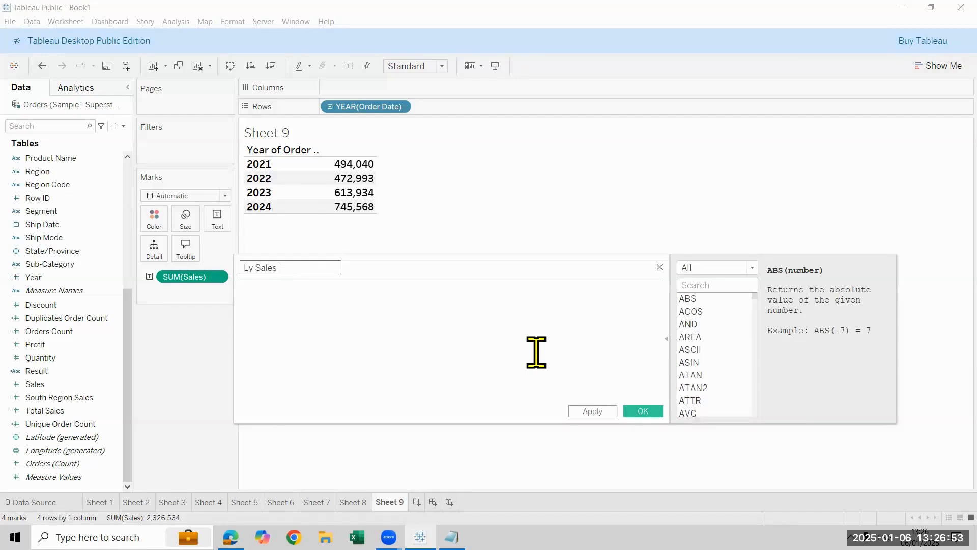
key(Tab)
Step: Define the Ly Sales field as LOOKUP(SUM([Sales]),-1) and save it
text(L)
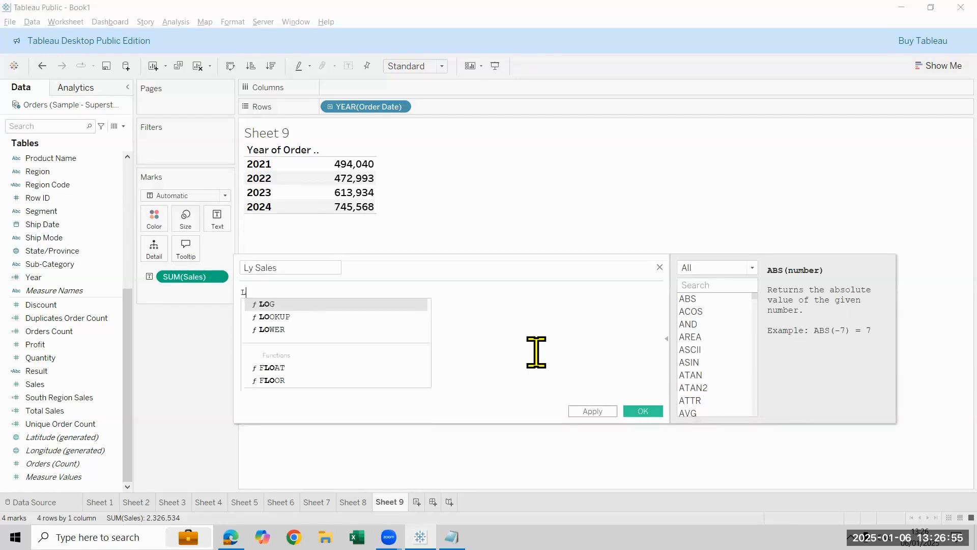
text(o)
key(Down)
key(Return)
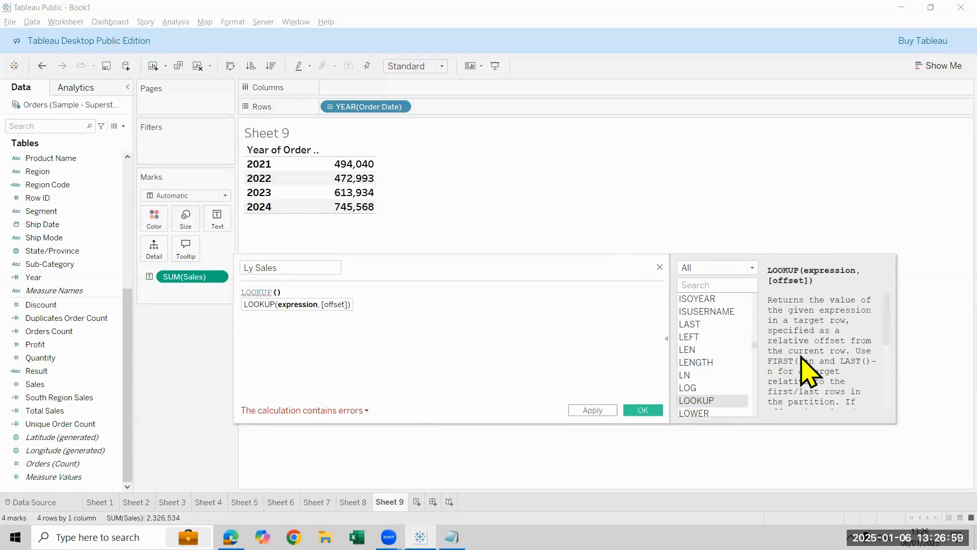
scroll(802, 357, down, 3)
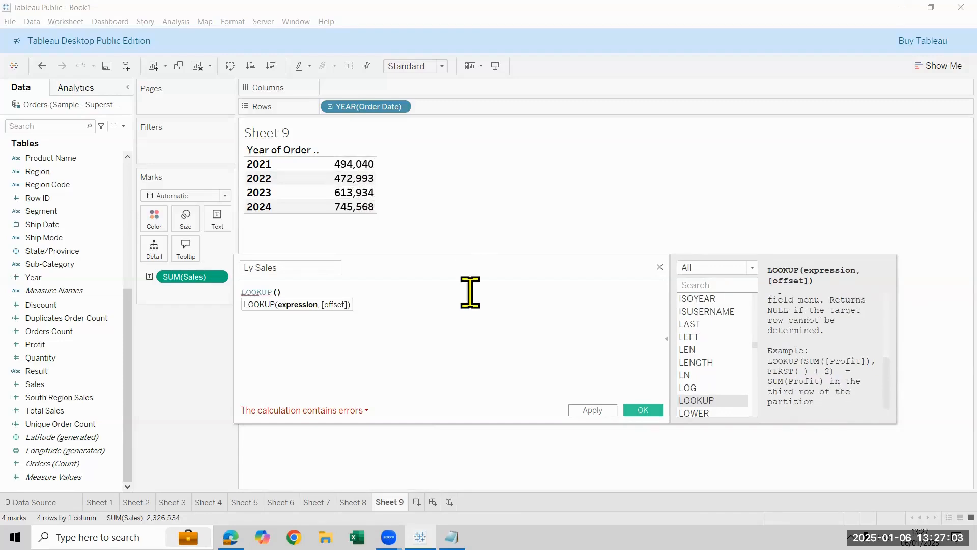
text(sum)
key(Return)
text(sa)
key(Return)
text(),-)
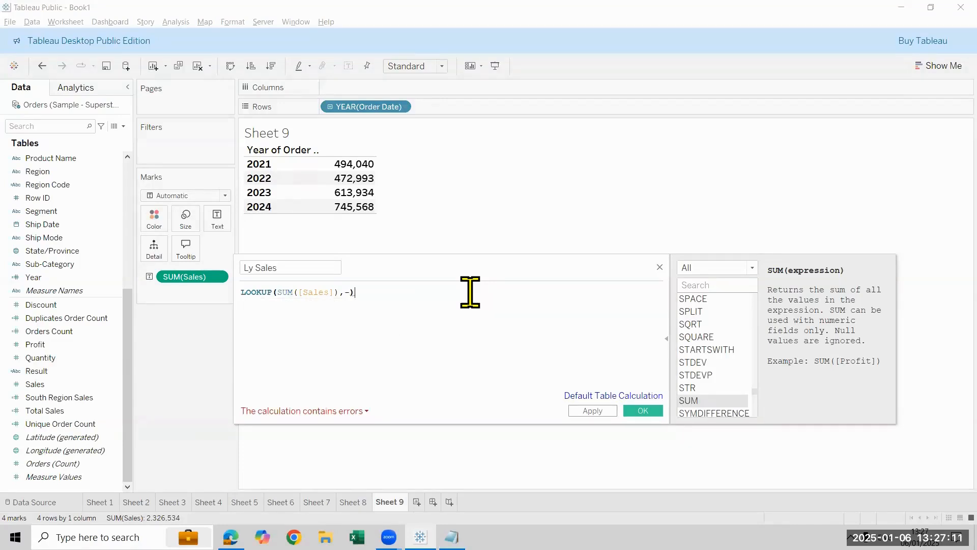
key(BackSpace)
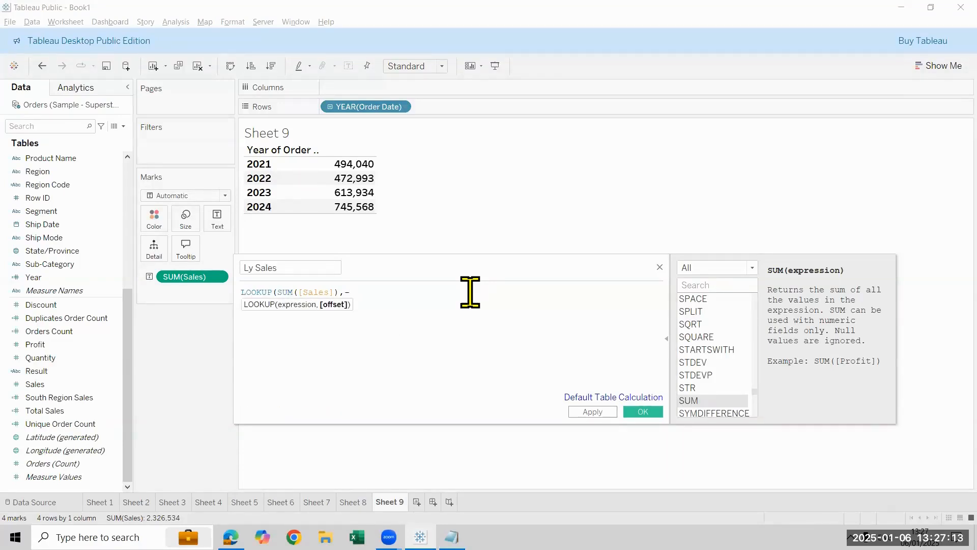
text(1))
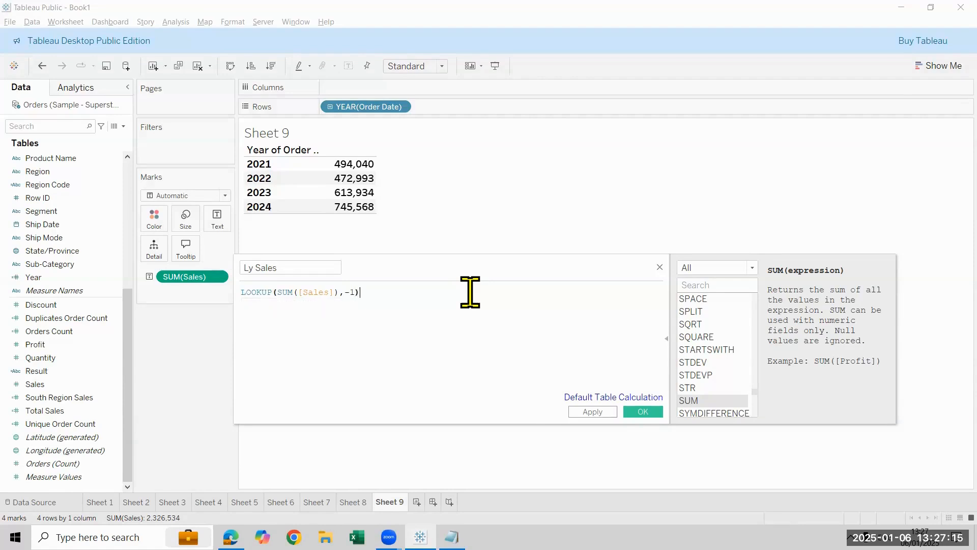
click(642, 411)
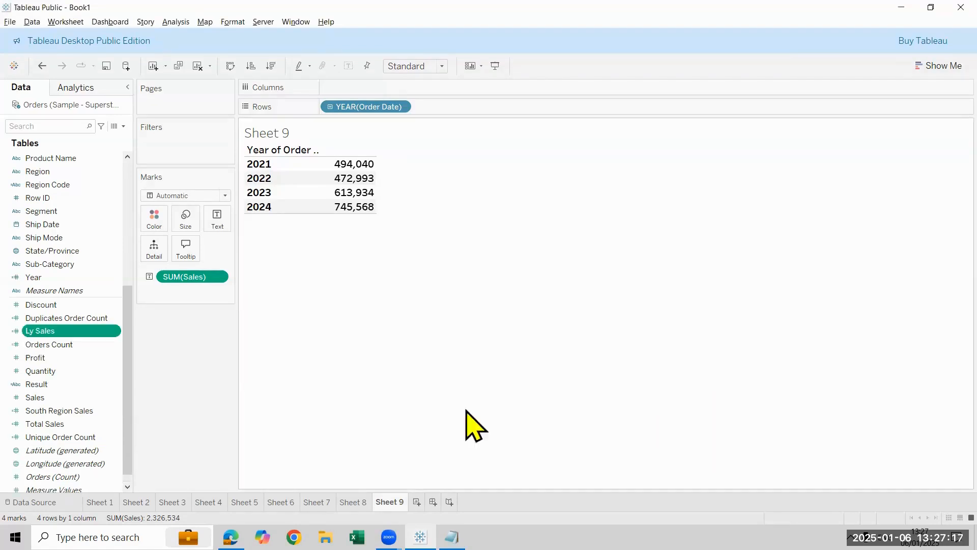
Step: Add Ly Sales to the table after the Sales column and review its formula
double_click(67, 334)
drag(205, 334, 201, 358)
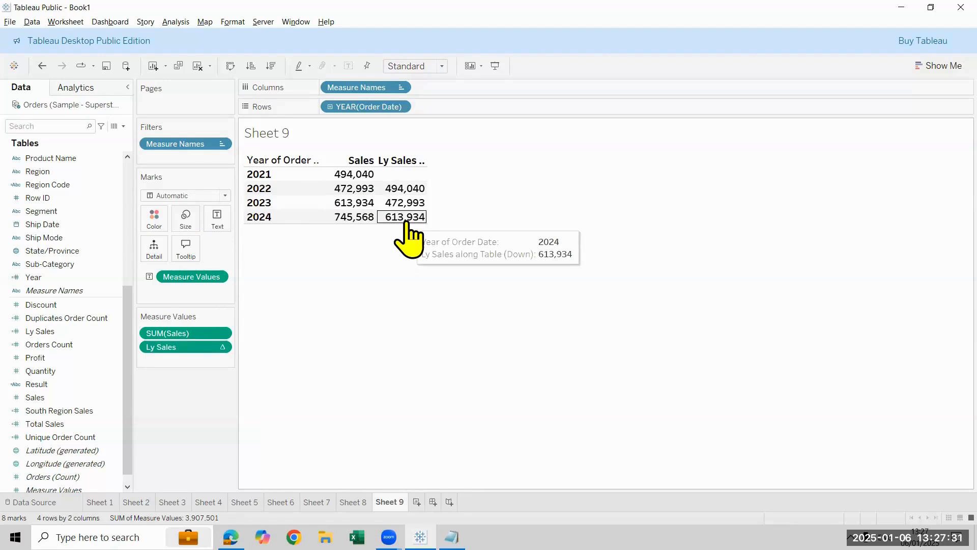
right_click(80, 333)
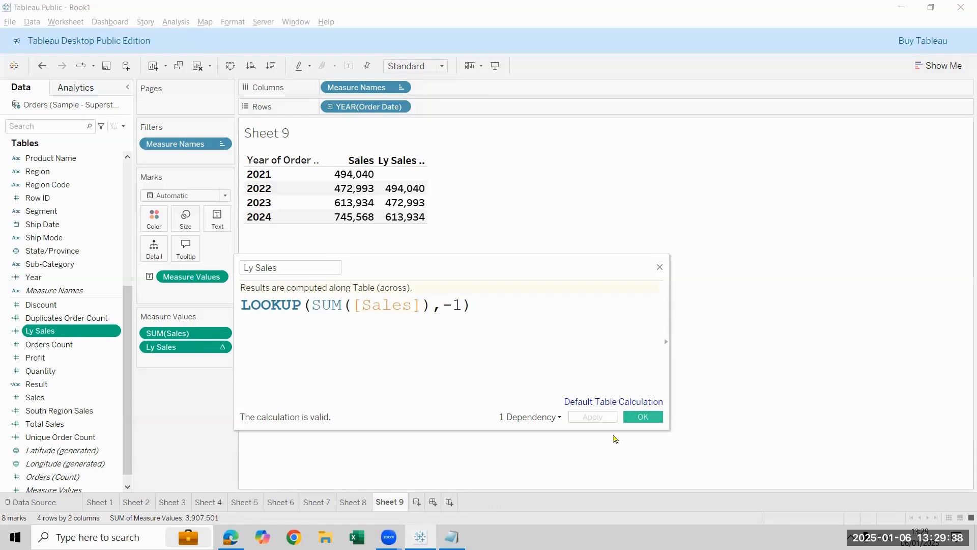
click(643, 417)
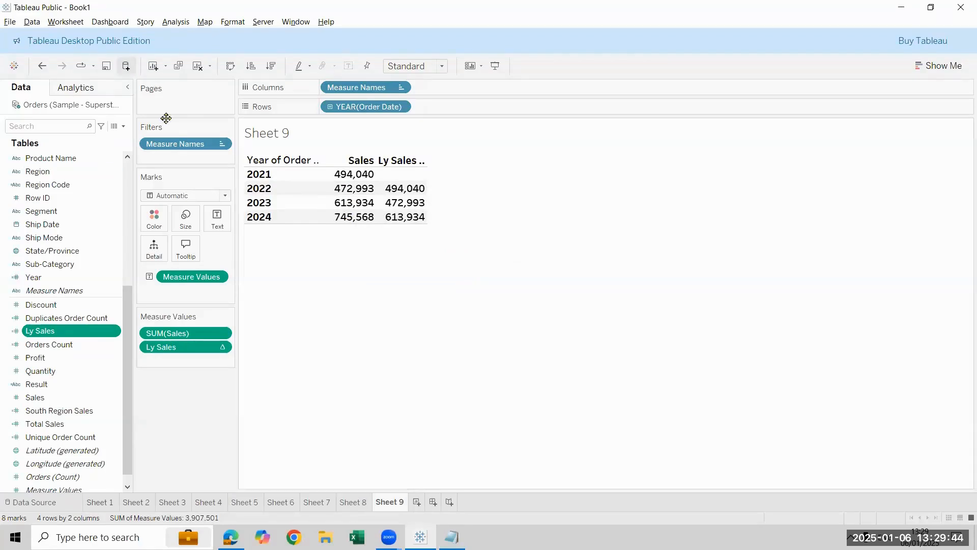
Step: Start a new calculated field named Running Total Sales
click(123, 126)
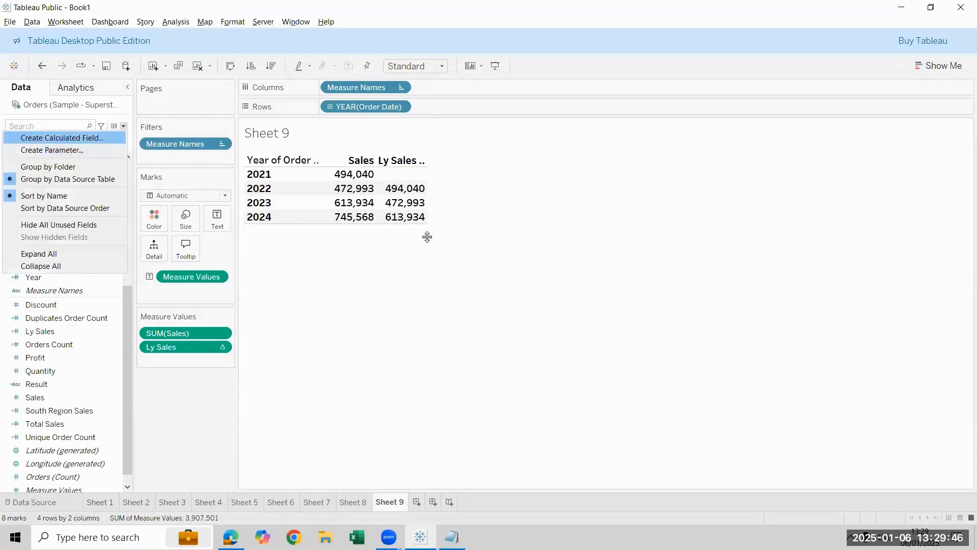
click(115, 136)
key(ctrl+a)
key(BackSpace)
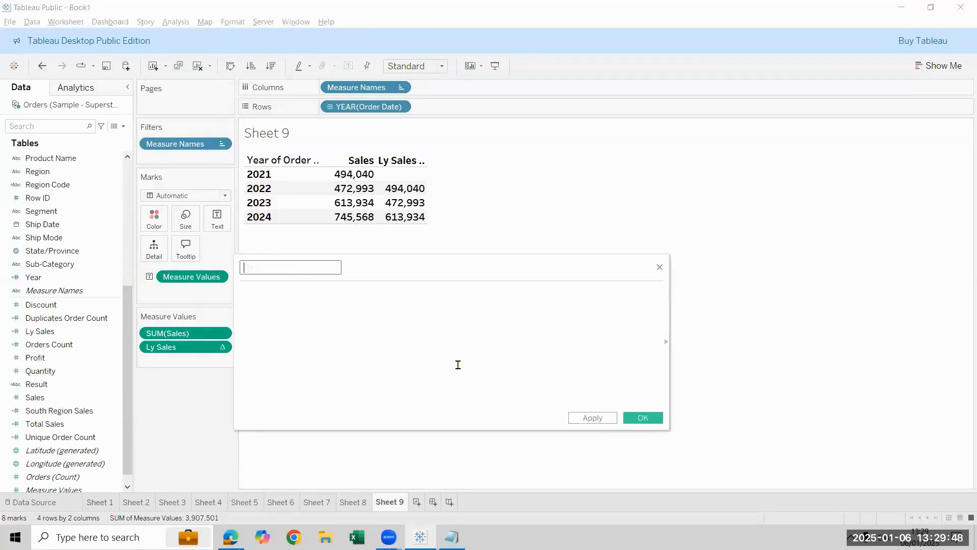
text(Running Total Sales)
key(Tab)
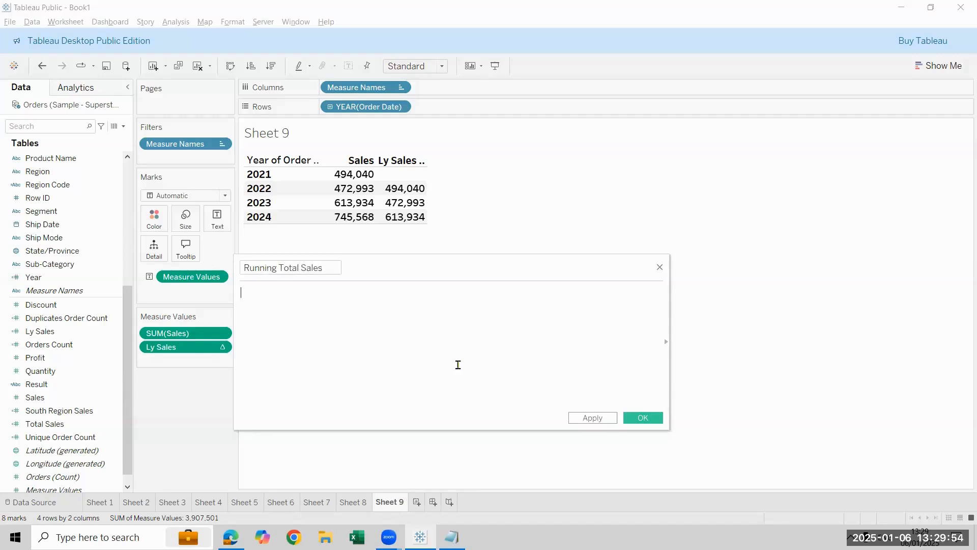
Step: Define the Running Total Sales field as RUNNING_SUM(SUM([Sales])) and save it
text(=run)
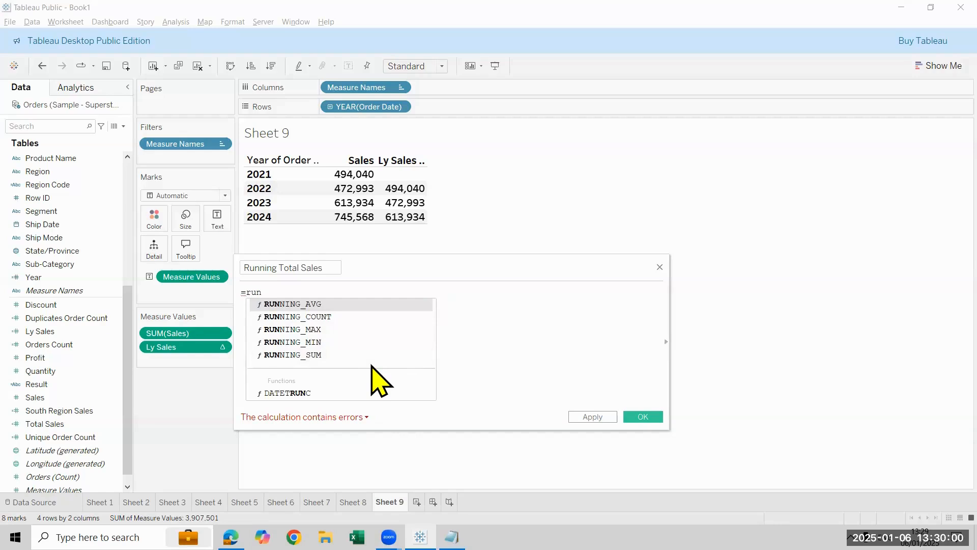
double_click(358, 355)
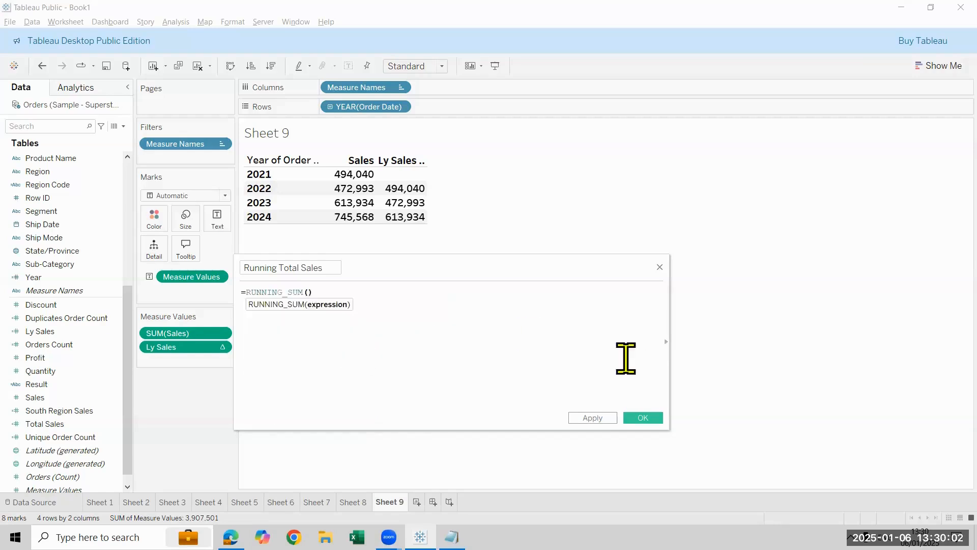
click(667, 341)
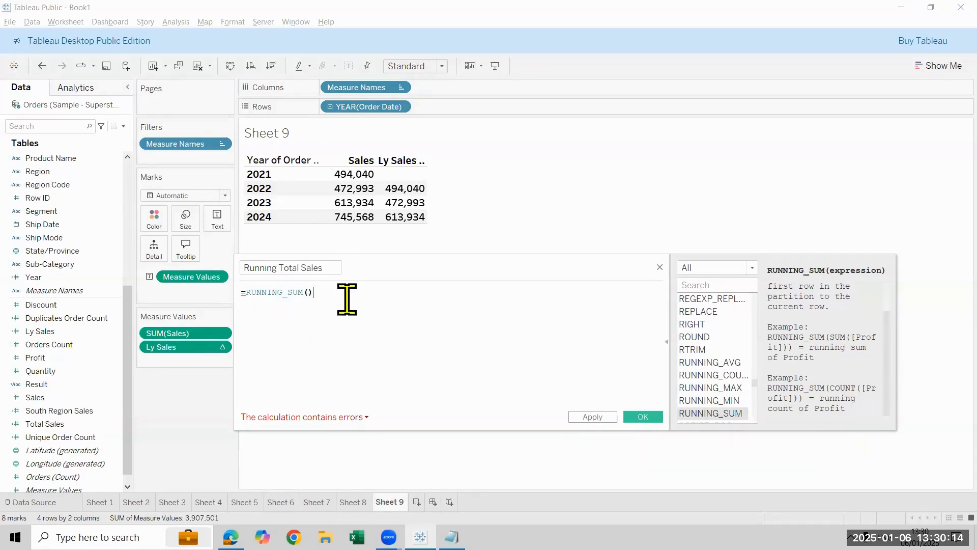
key(BackSpace)
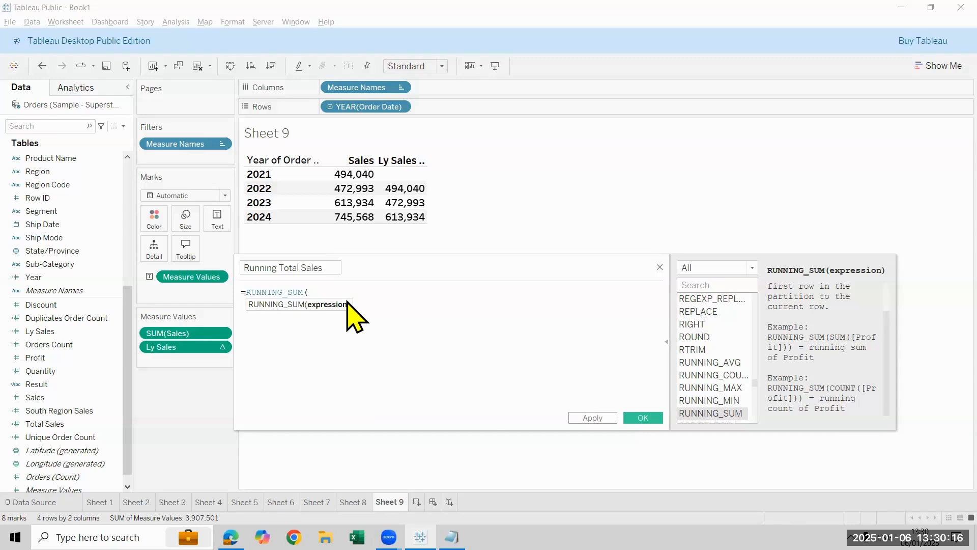
text(sum)
key(Return)
text(sa)
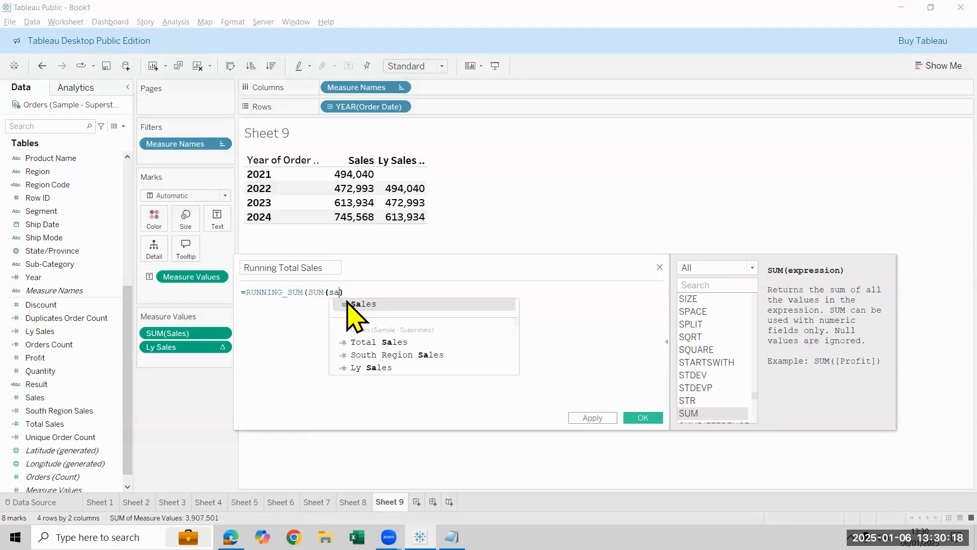
key(Return)
text()))
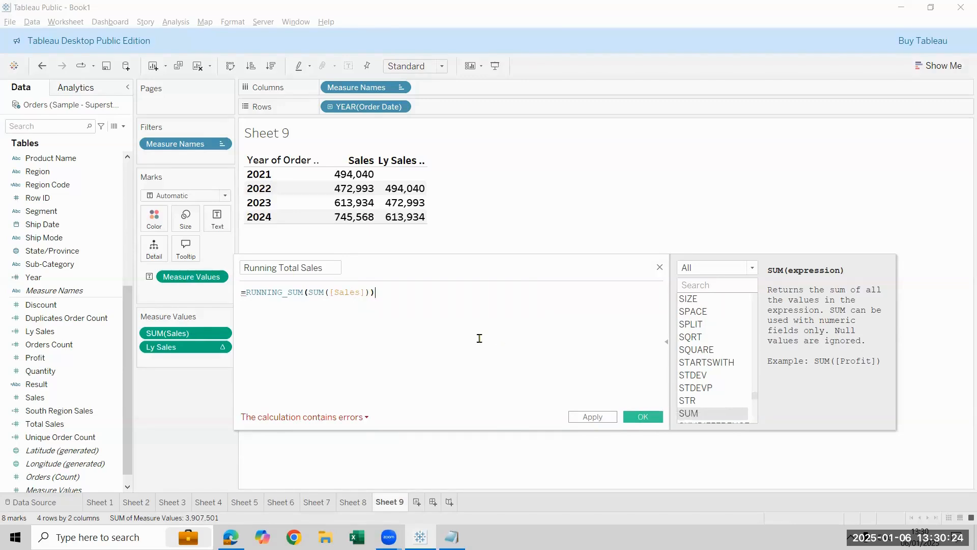
click(246, 293)
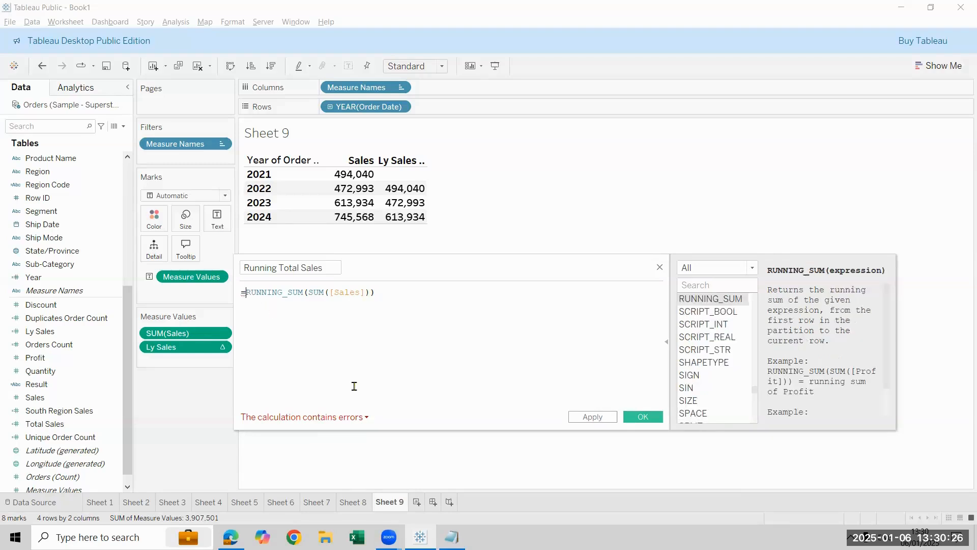
key(BackSpace)
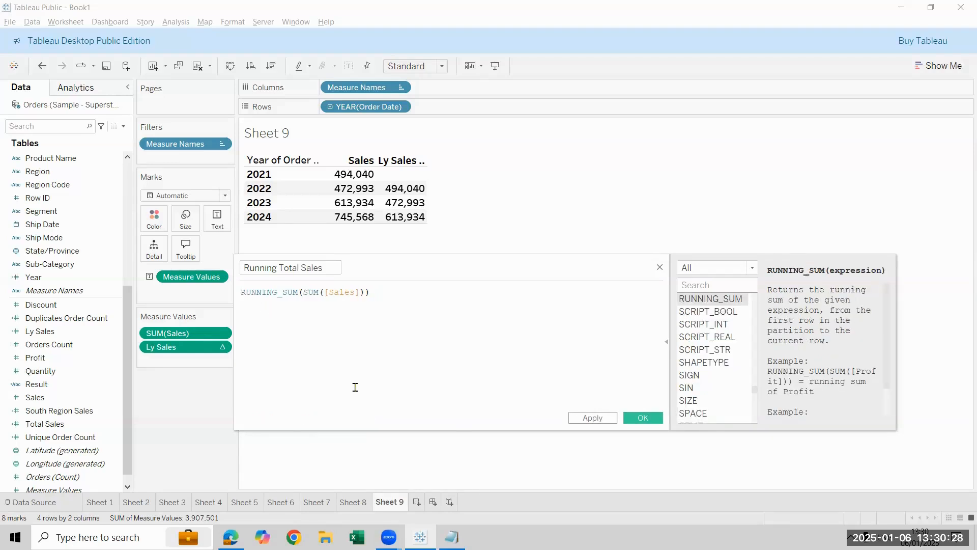
click(632, 418)
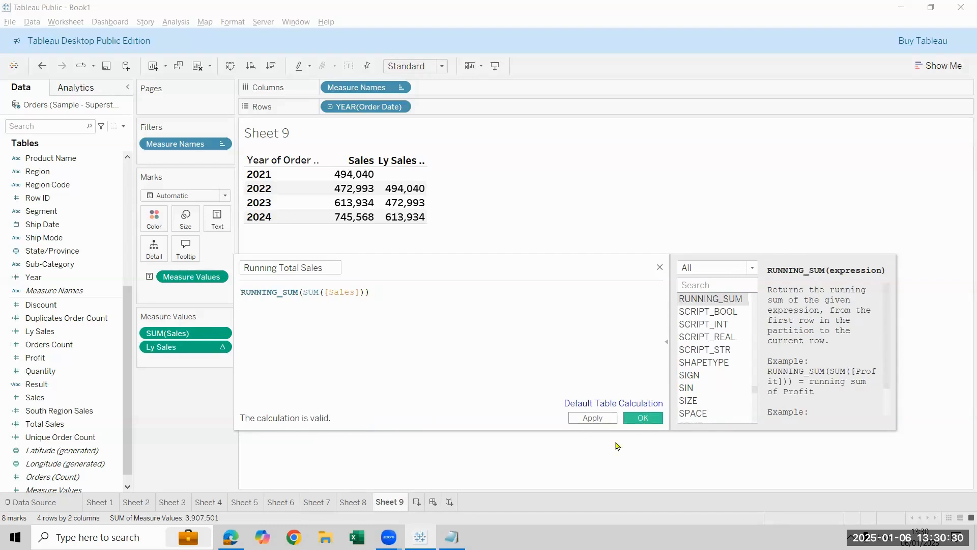
Step: Add Running Total Sales to the table after Ly Sales and widen the value columns
double_click(65, 402)
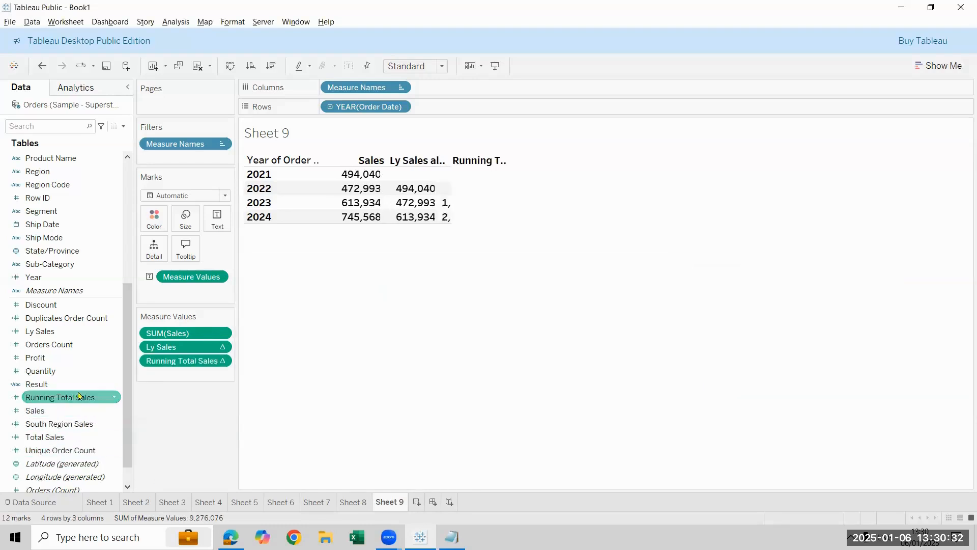
drag(510, 176, 617, 193)
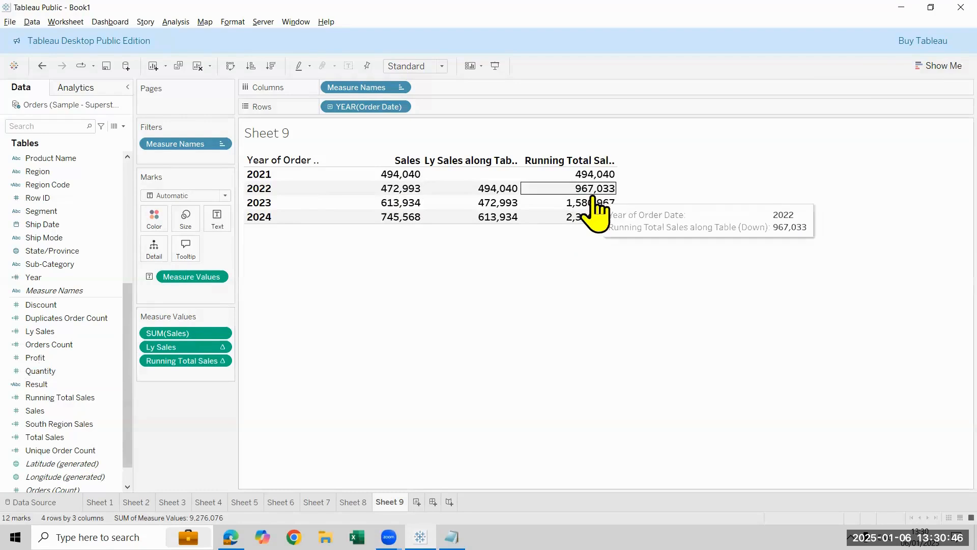
Step: Review the Running Total Sales formula in enlarged text and close it
right_click(70, 398)
click(125, 211)
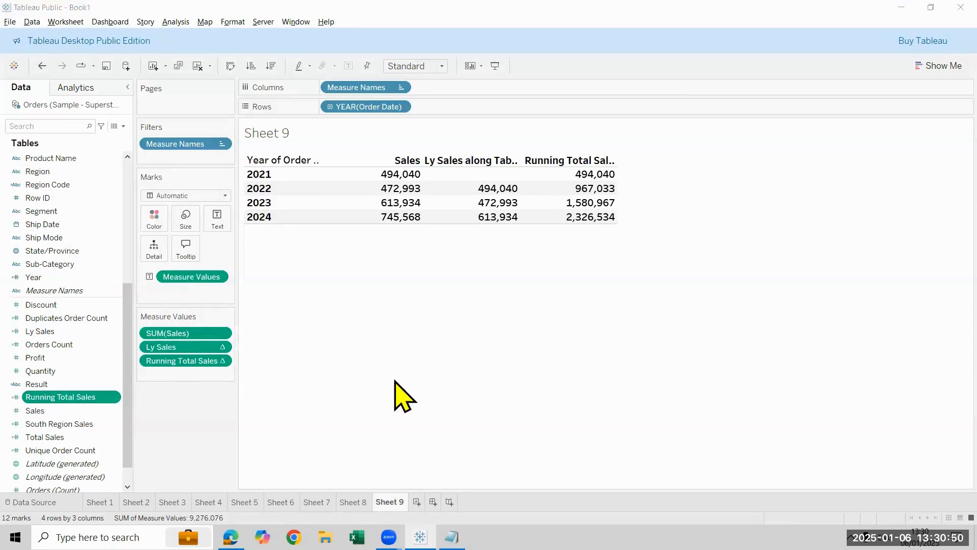
scroll(395, 378, up, 5)
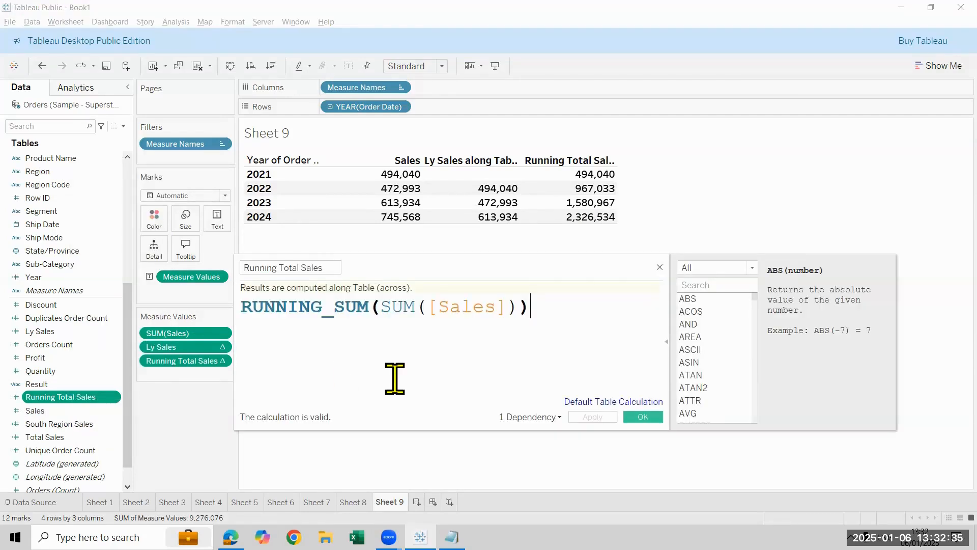
click(643, 417)
mouse_move(387, 202)
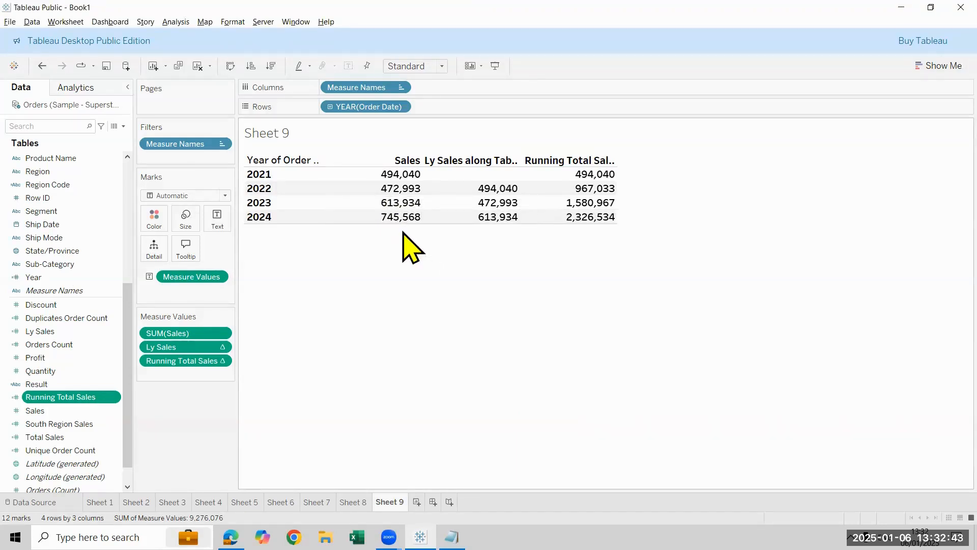
Step: Start a new calculated field named Moving Avg Sales
click(123, 127)
click(56, 135)
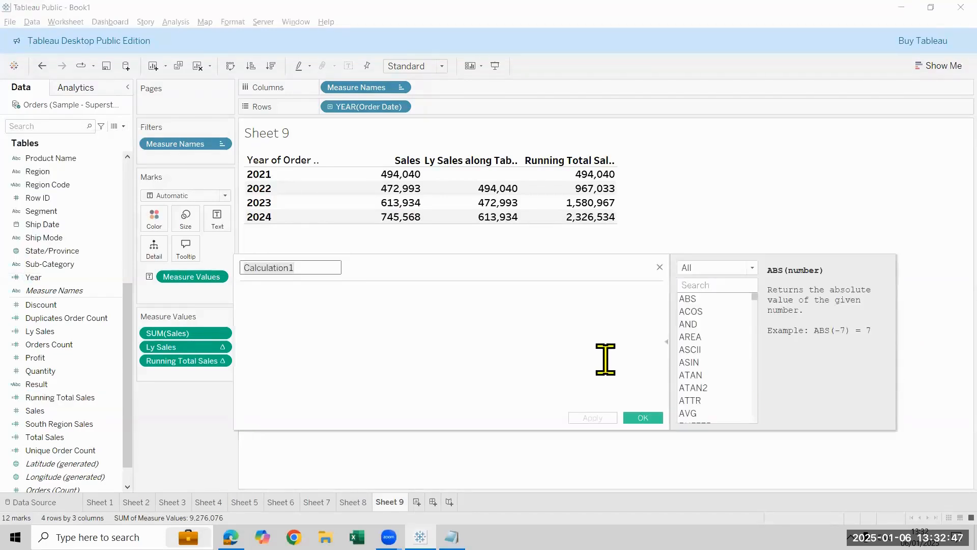
text(Mov)
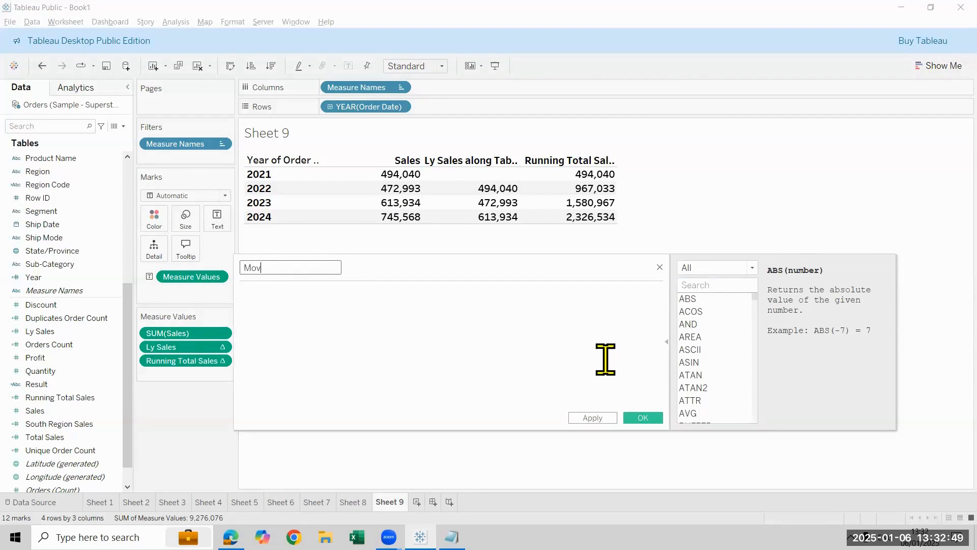
text(ing Avg Sales)
key(Tab)
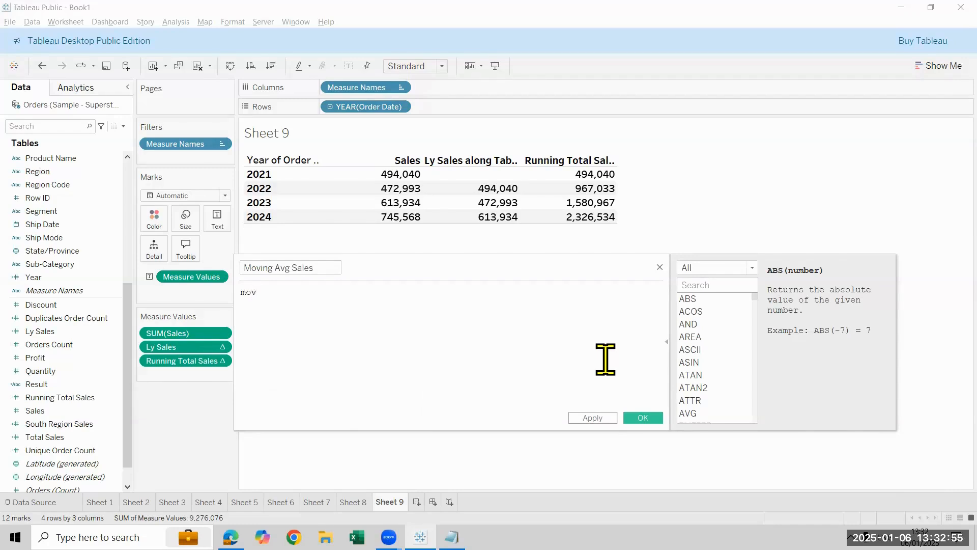
key(BackSpace)
key(BackSpace)
key(BackSpace)
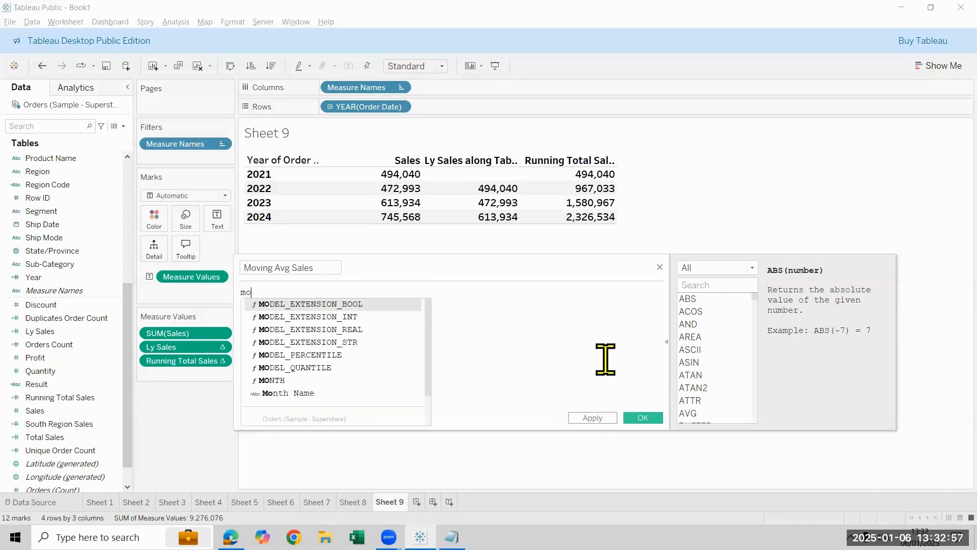
text(run)
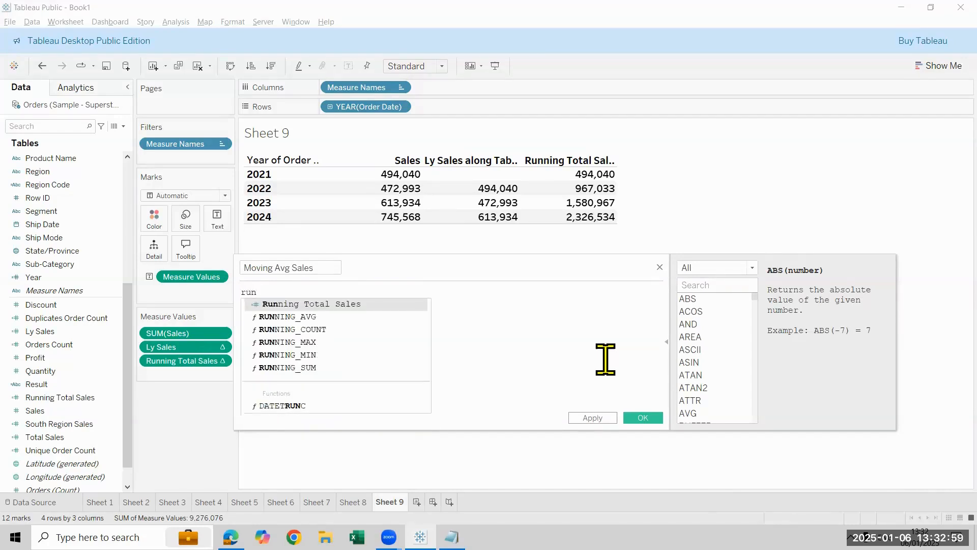
key(BackSpace)
key(BackSpace)
key(BackSpace)
Step: Define Moving Avg Sales as WINDOW_AVG(SUM([Sales]),-1,0), save it, and add it to the table after Running Total Sales
text(win)
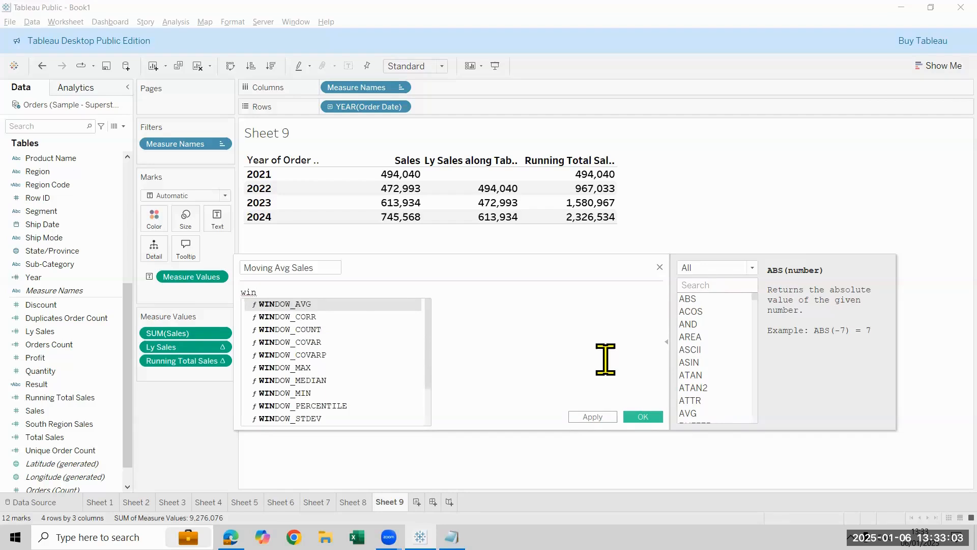
key(Return)
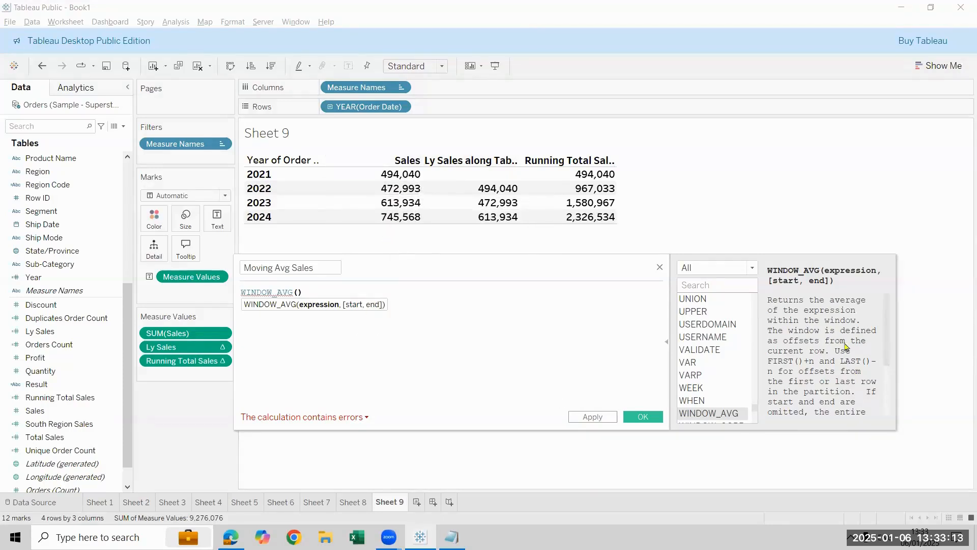
scroll(845, 346, down, 3)
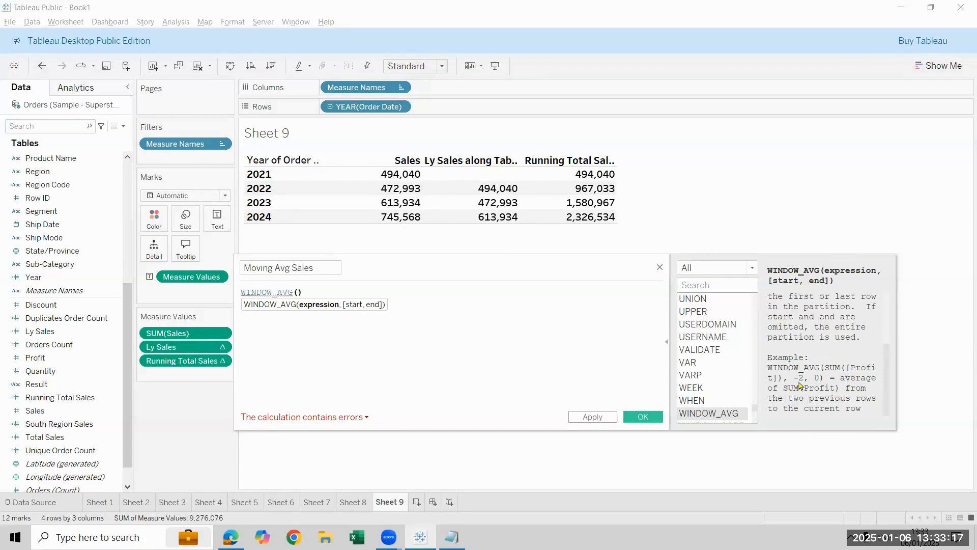
key(BackSpace)
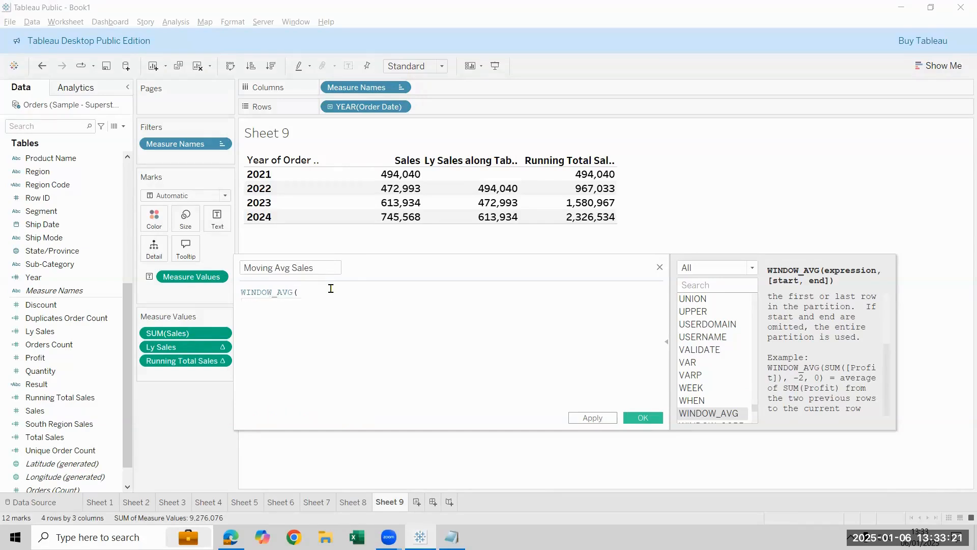
text(SUM([Sales]))
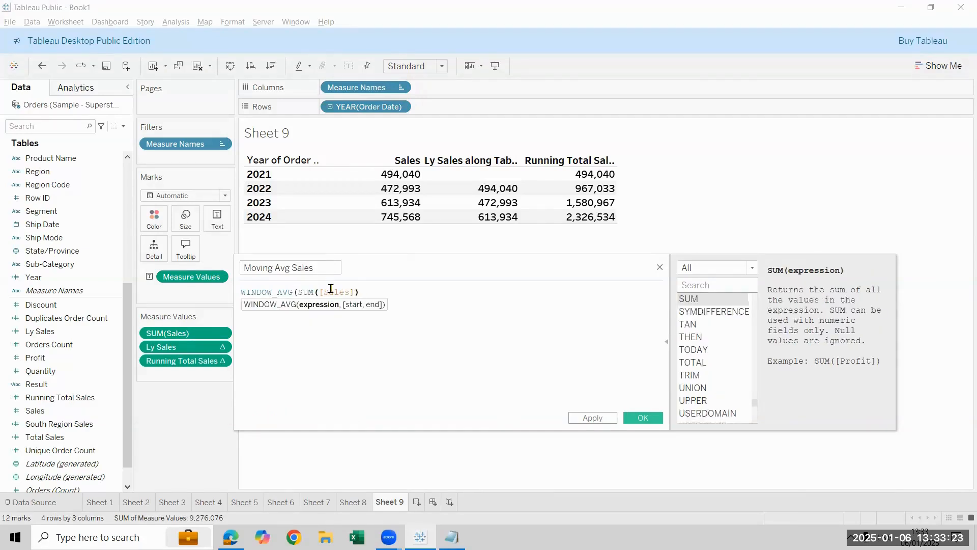
text(,-1,0))
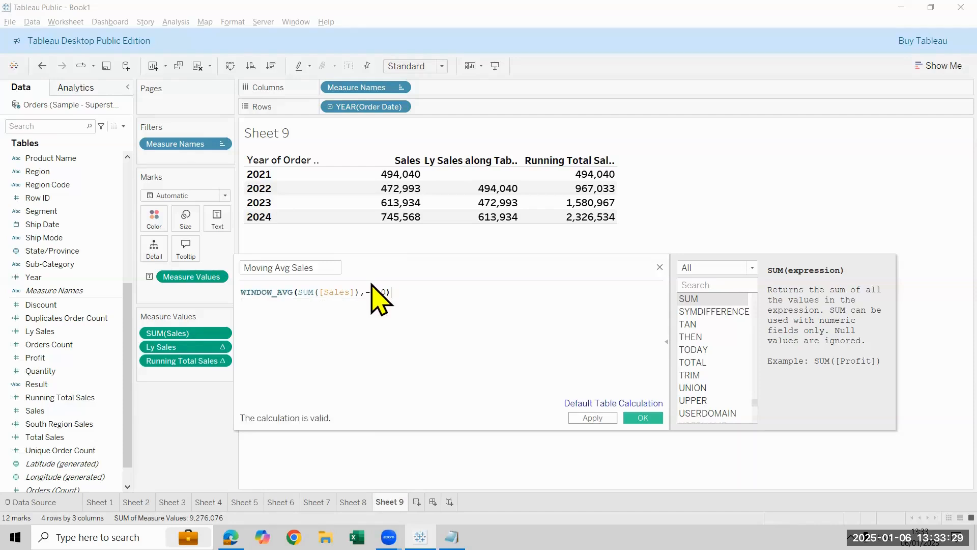
click(631, 421)
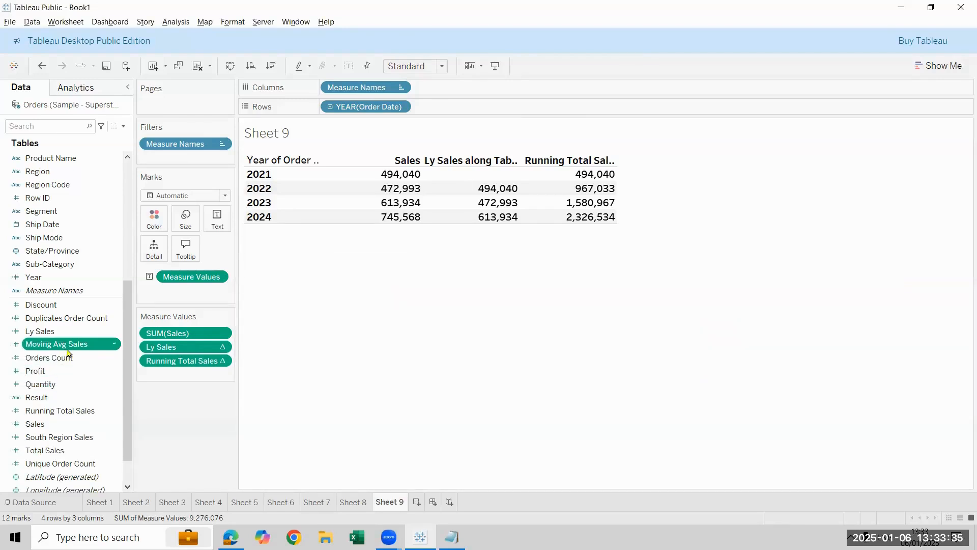
double_click(68, 353)
drag(194, 365, 193, 385)
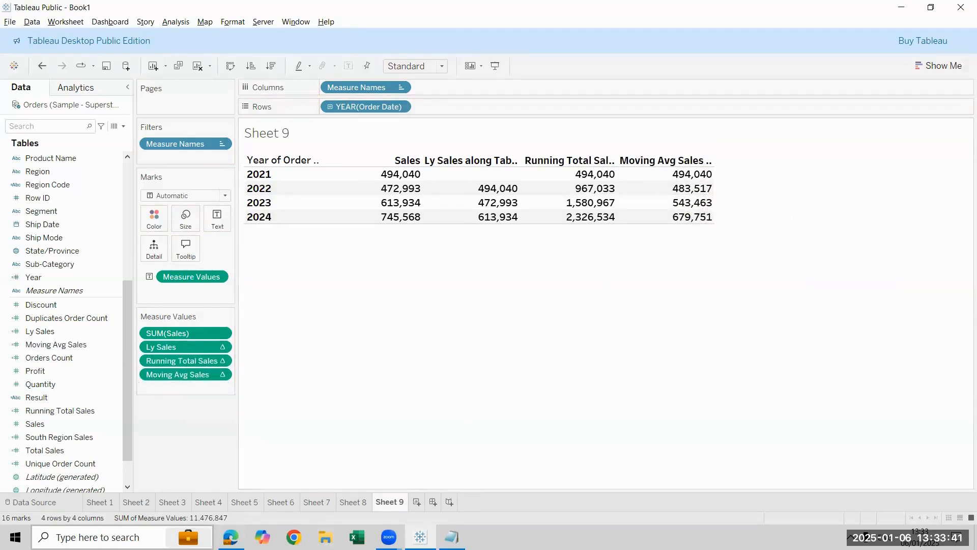
Step: Check the 2024 moving average in Calculator by adding 745568 and 613934 and dividing by 2, and close Calculator
key(super)
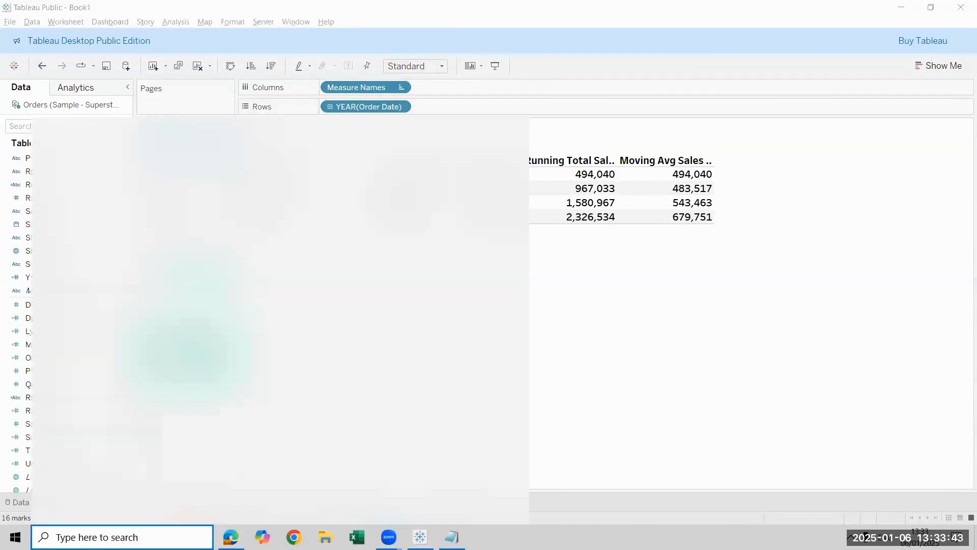
text(Ca)
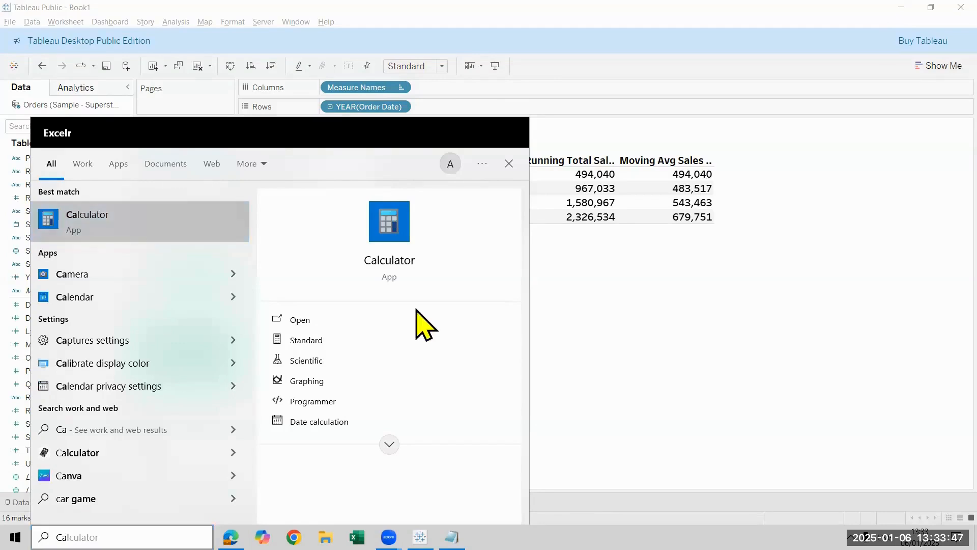
key(Return)
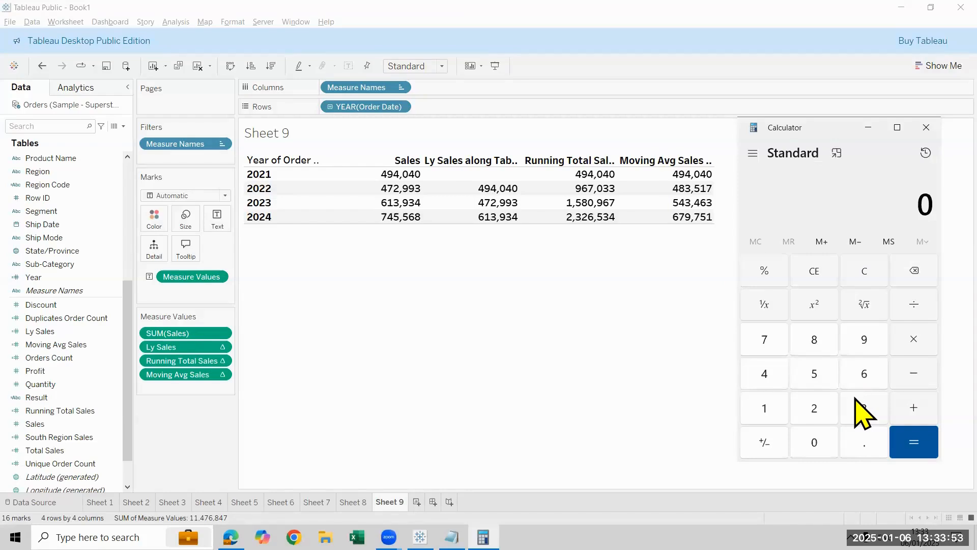
text(745568)
key(plus)
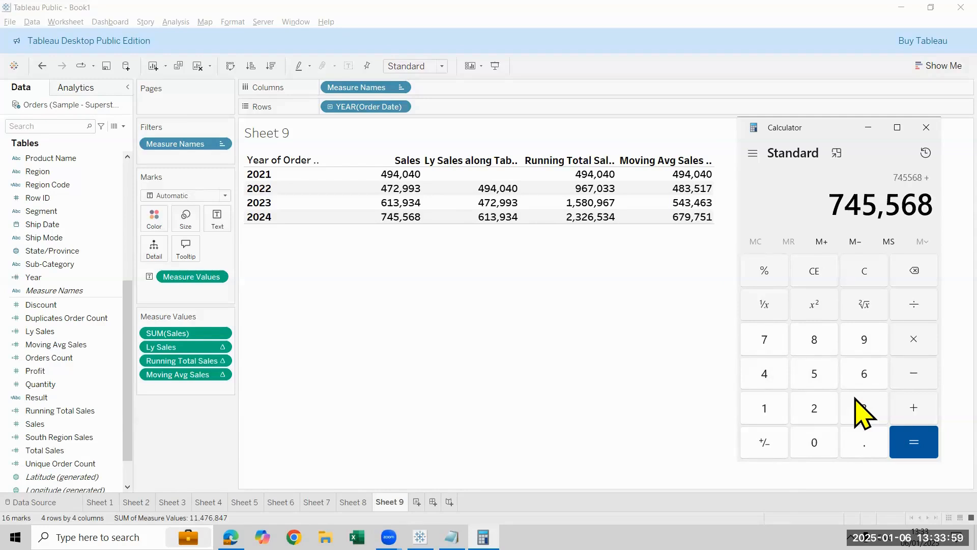
text(613)
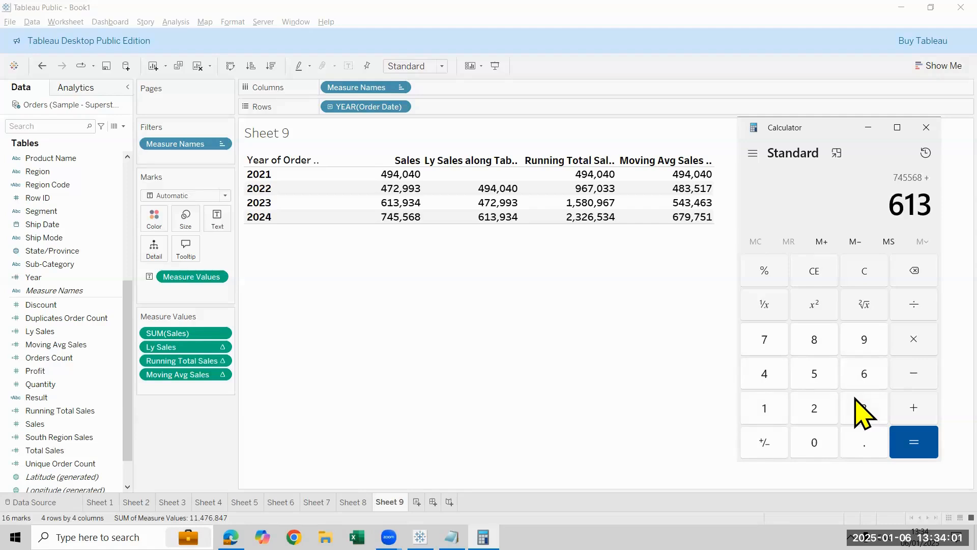
text(934)
key(Return)
key(slash)
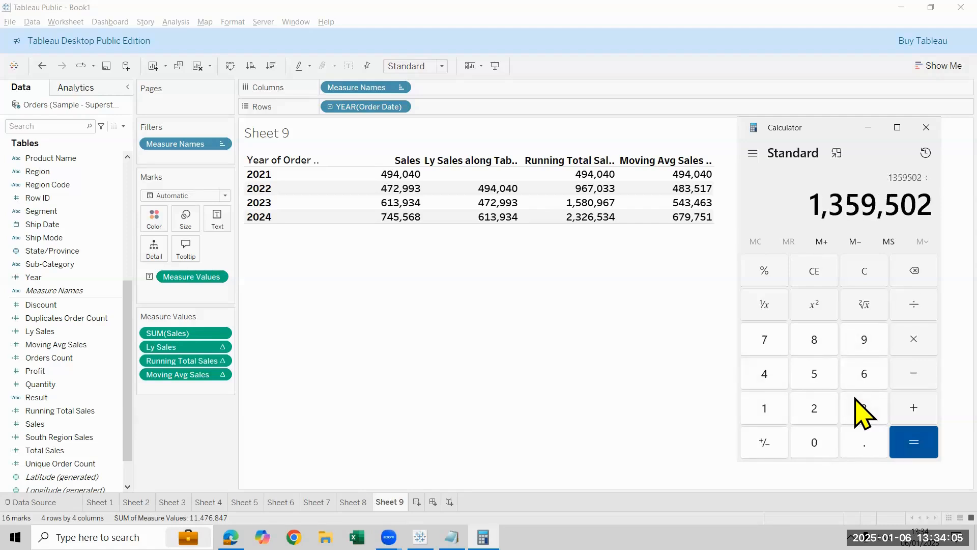
text(2)
key(Return)
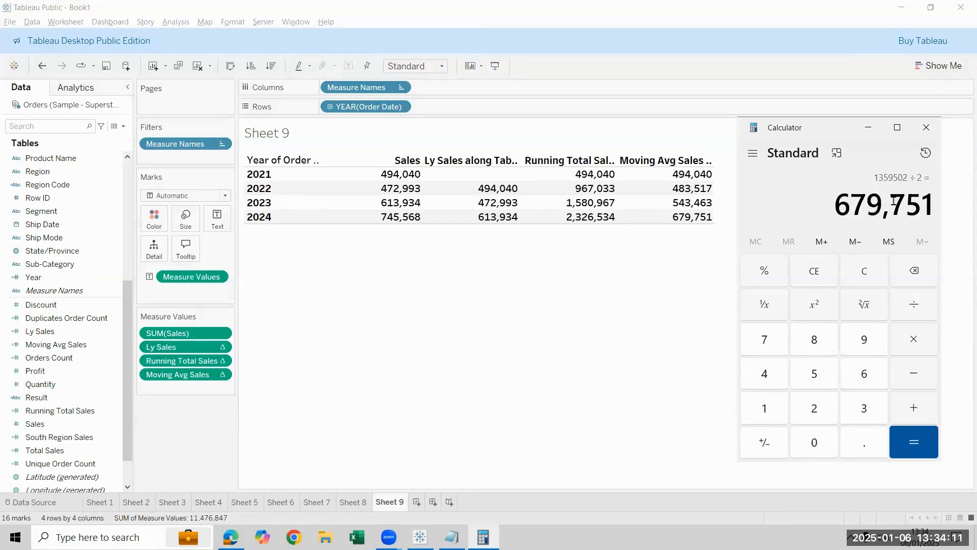
mouse_move(684, 224)
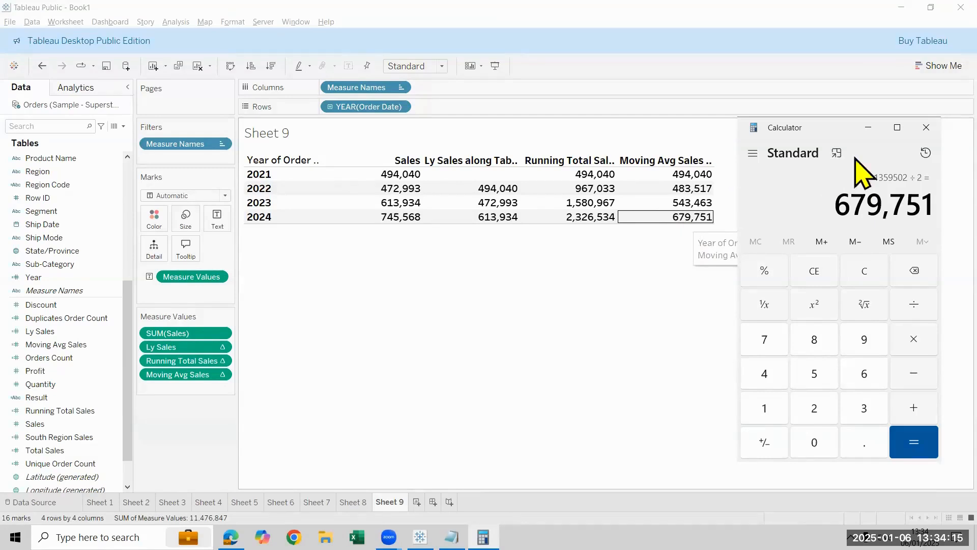
click(927, 127)
Step: Review the Moving Avg Sales formula in enlarged text and close it
right_click(62, 348)
click(88, 159)
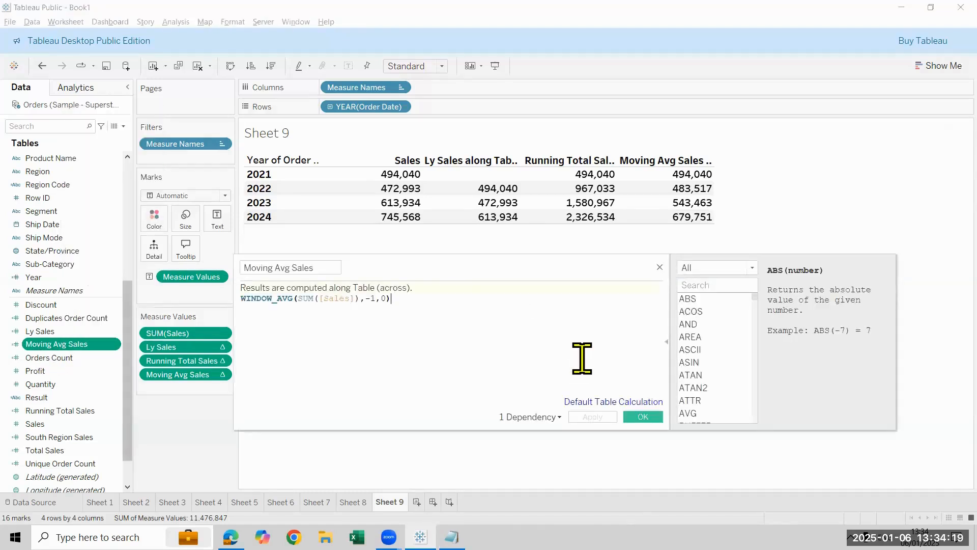
scroll(578, 330, up, 4)
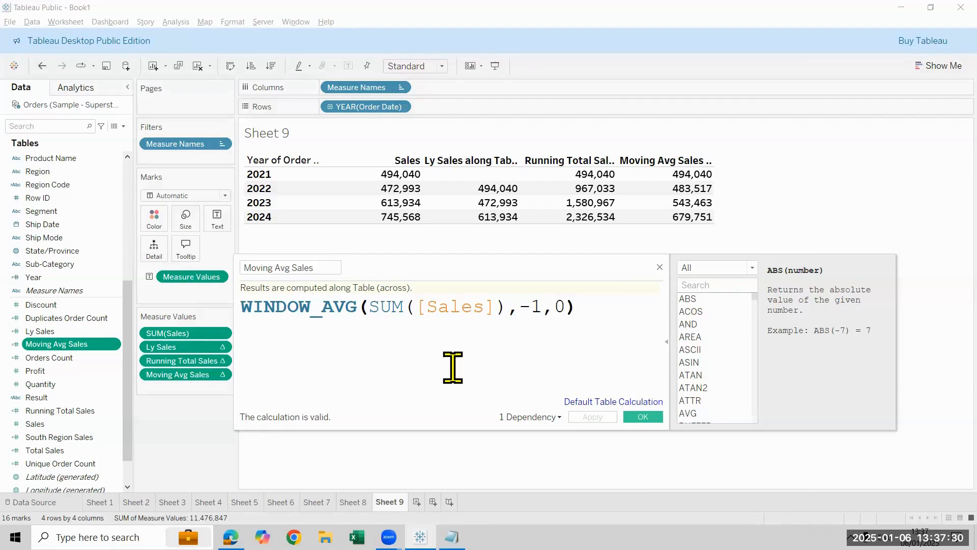
click(643, 416)
Step: Create a new worksheet and list Sales by Sub-Category
key(ctrl+m)
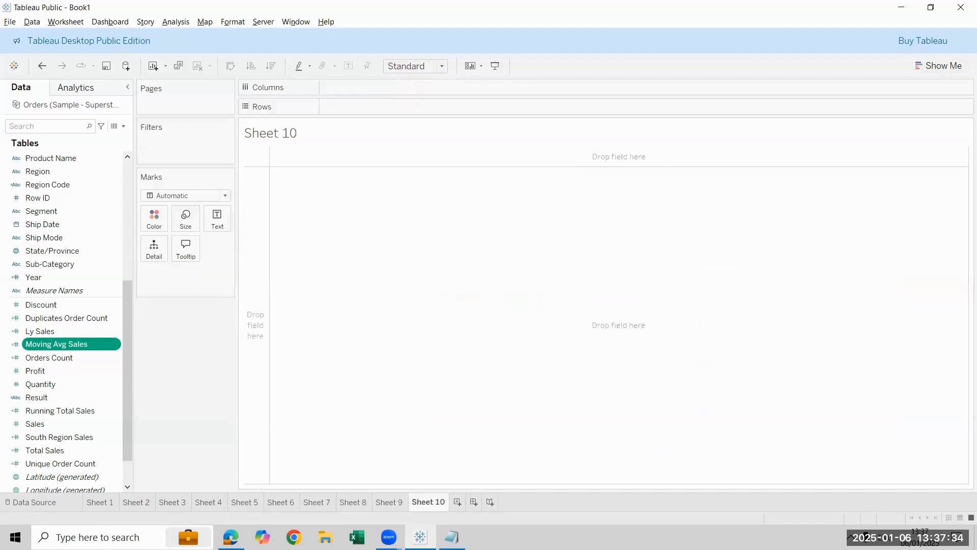
drag(129, 288, 148, 175)
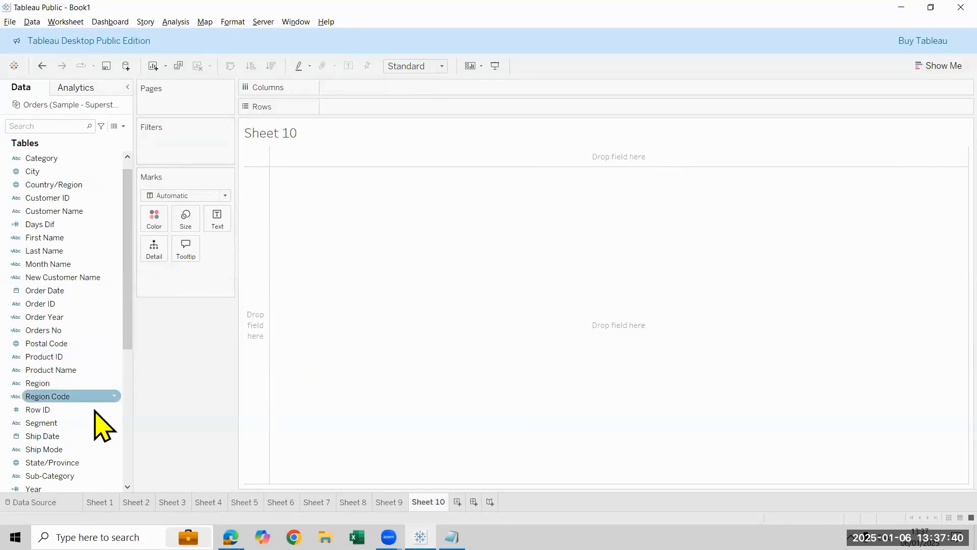
scroll(102, 420, down, 6)
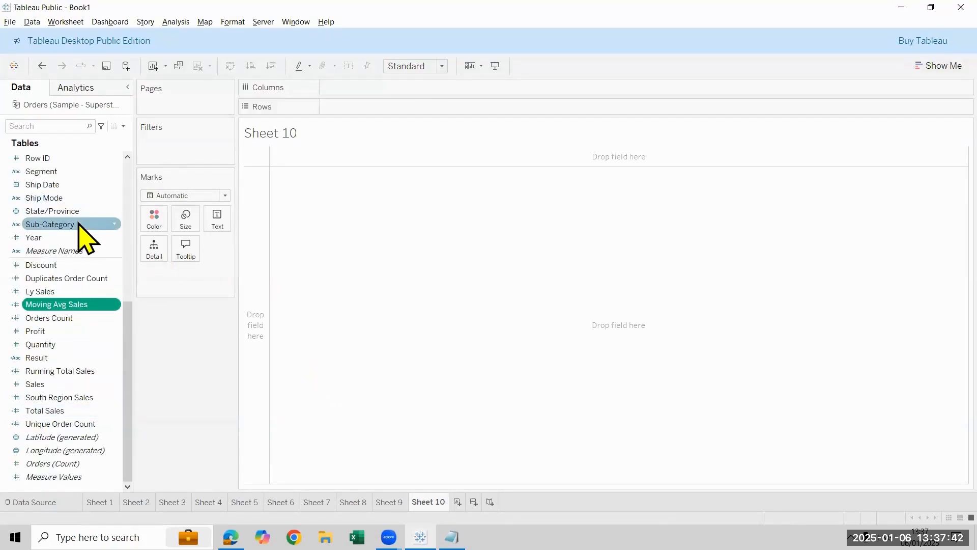
double_click(79, 225)
click(87, 386)
double_click(88, 386)
Step: Show the sub-category sales as labelled horizontal bars, sorted in descending order and fitted to the entire view
drag(191, 277, 351, 91)
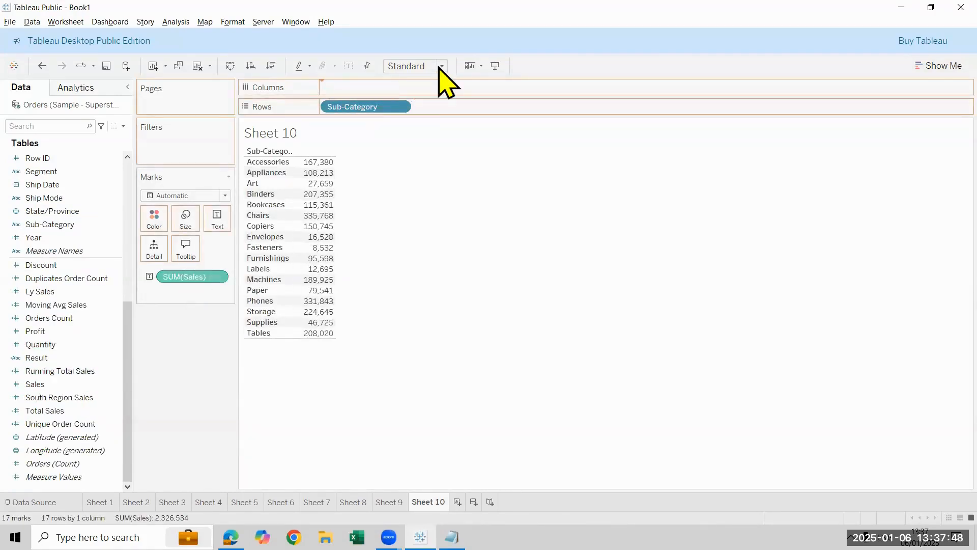
click(272, 66)
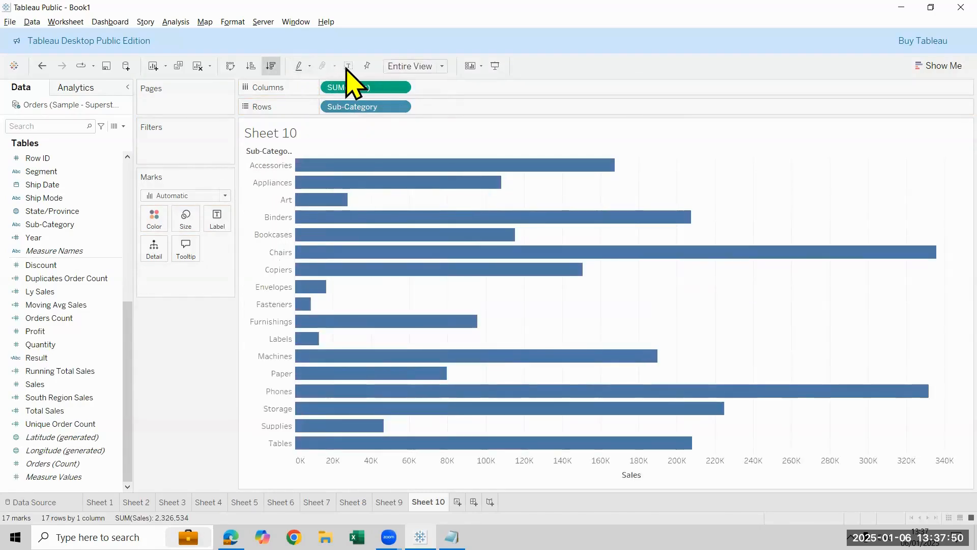
click(349, 66)
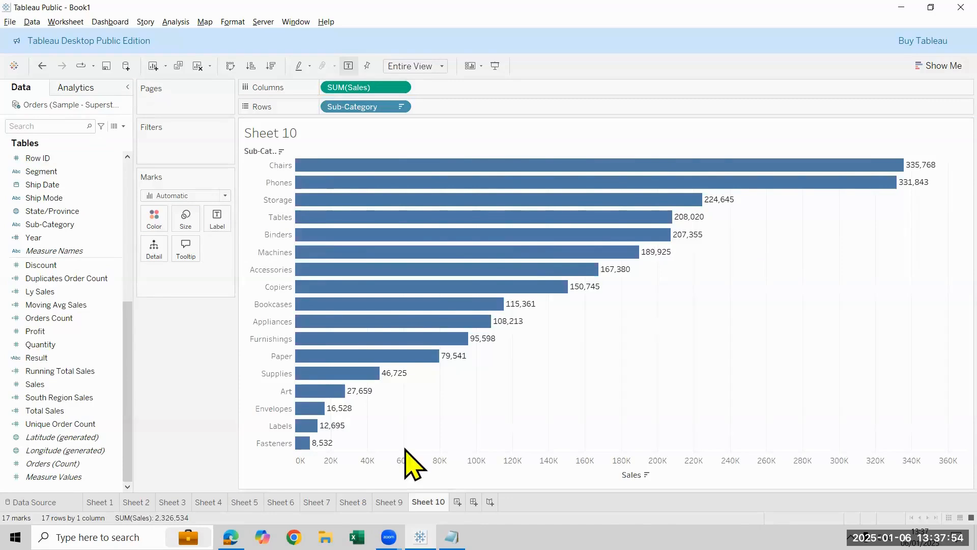
Step: Copy the formatting of Sheet 4 and paste it onto Sheet 10
click(245, 502)
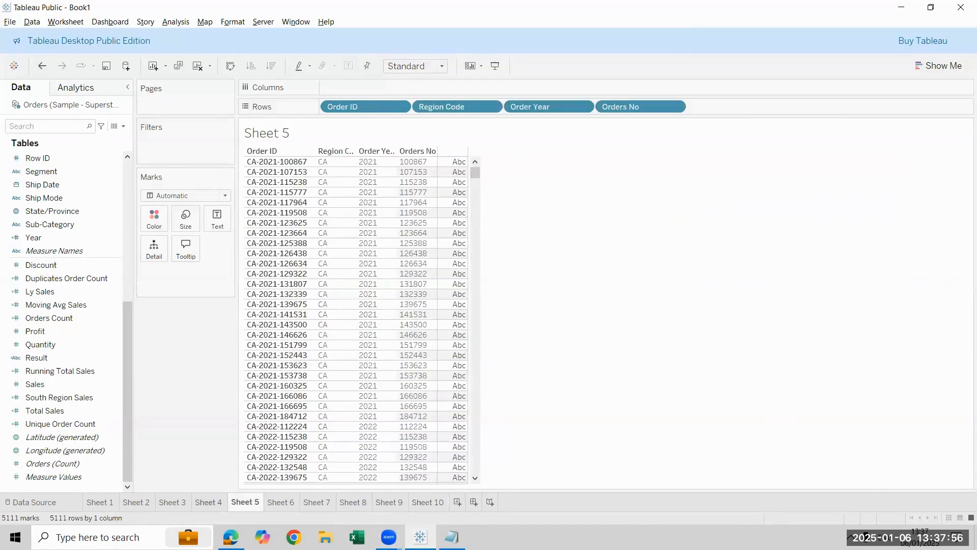
click(208, 502)
click(172, 502)
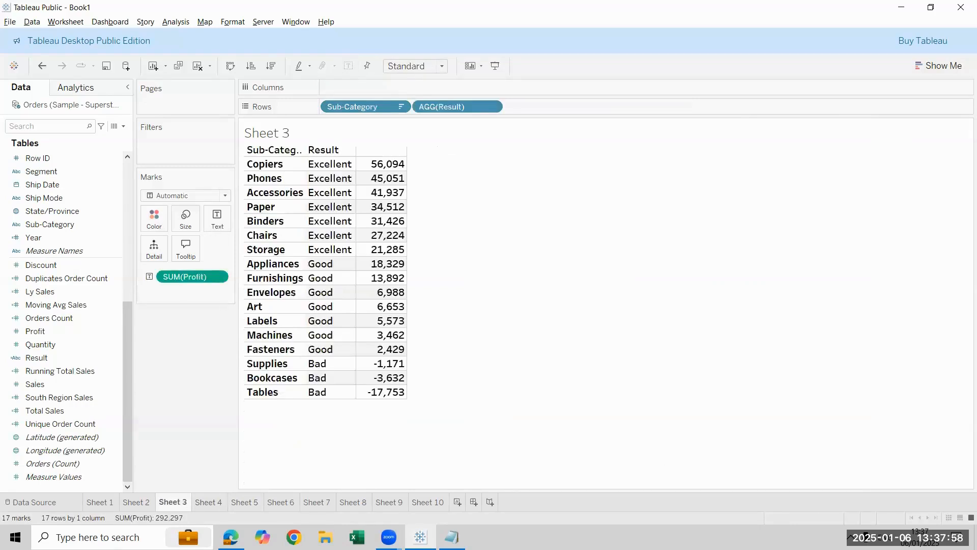
click(209, 503)
right_click(209, 502)
click(253, 462)
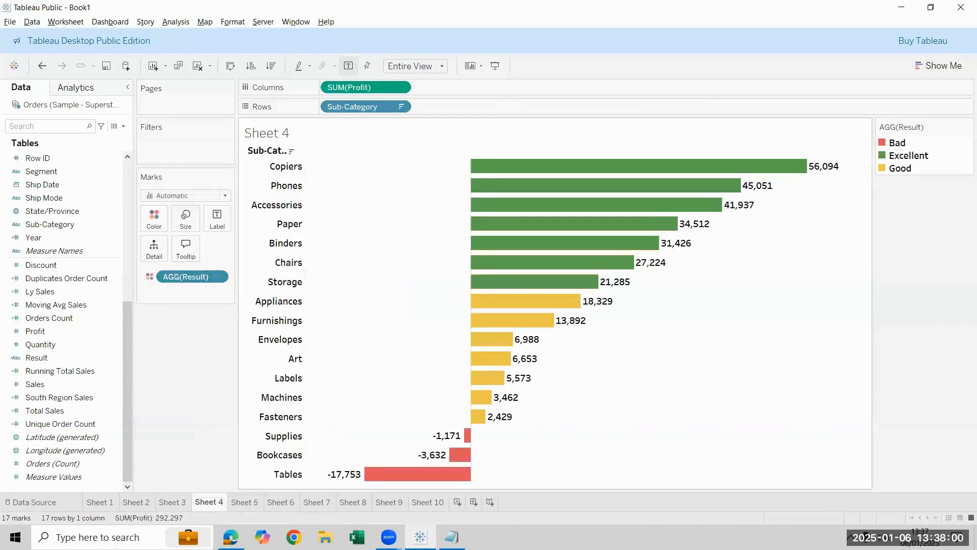
click(428, 502)
right_click(427, 502)
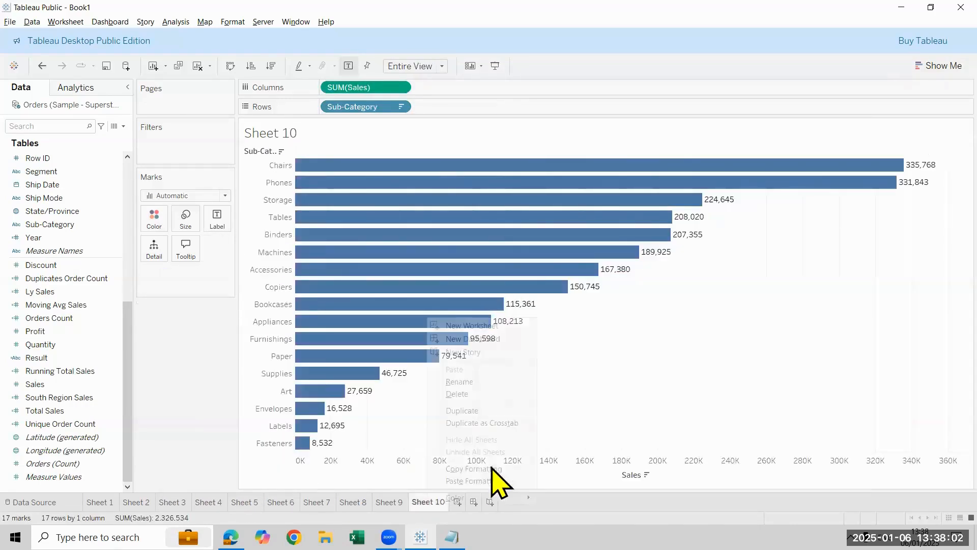
click(495, 480)
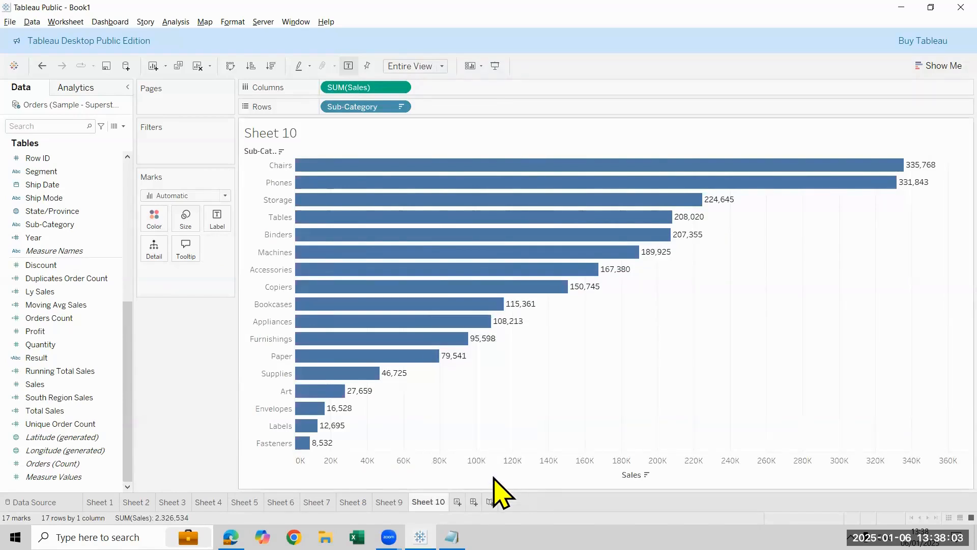
Step: Hide the Sales axis header and the Sub-Category field label in the bar chart
right_click(517, 466)
click(567, 443)
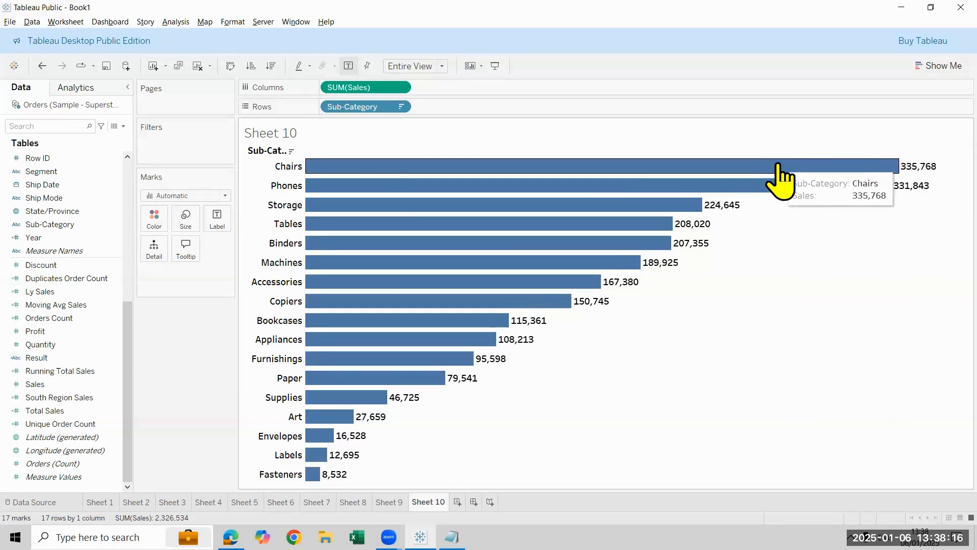
right_click(263, 151)
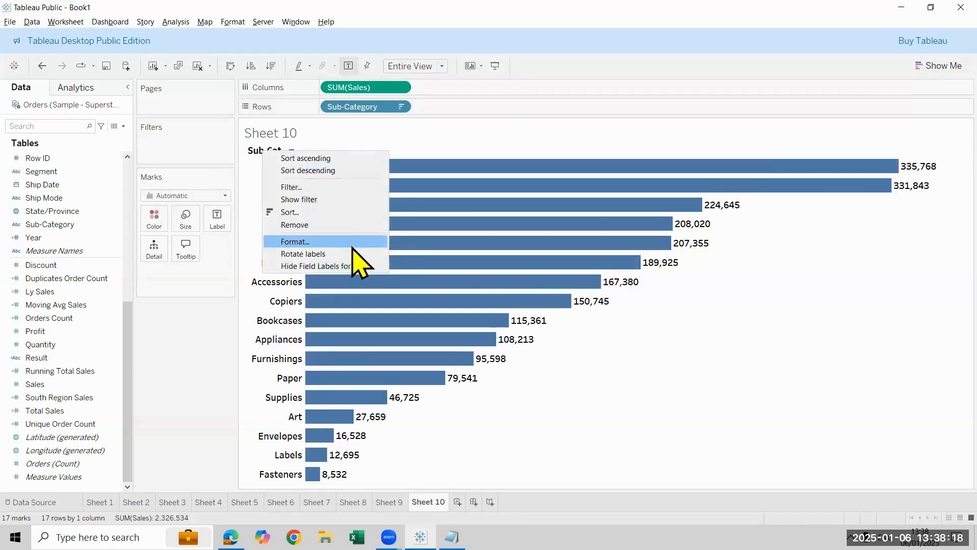
click(348, 266)
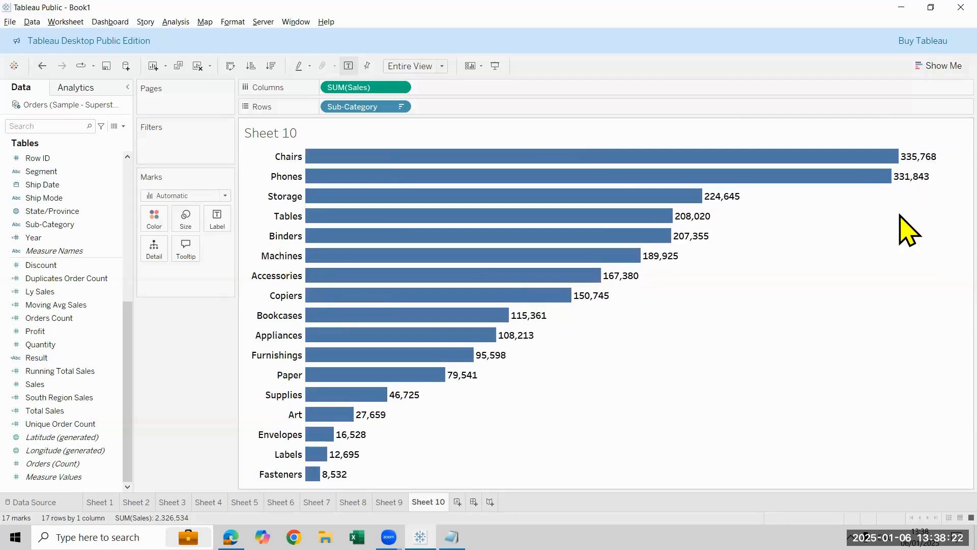
Step: Create a new calculated field and begin its formula with if SUM([Sales])
mouse_move(563, 159)
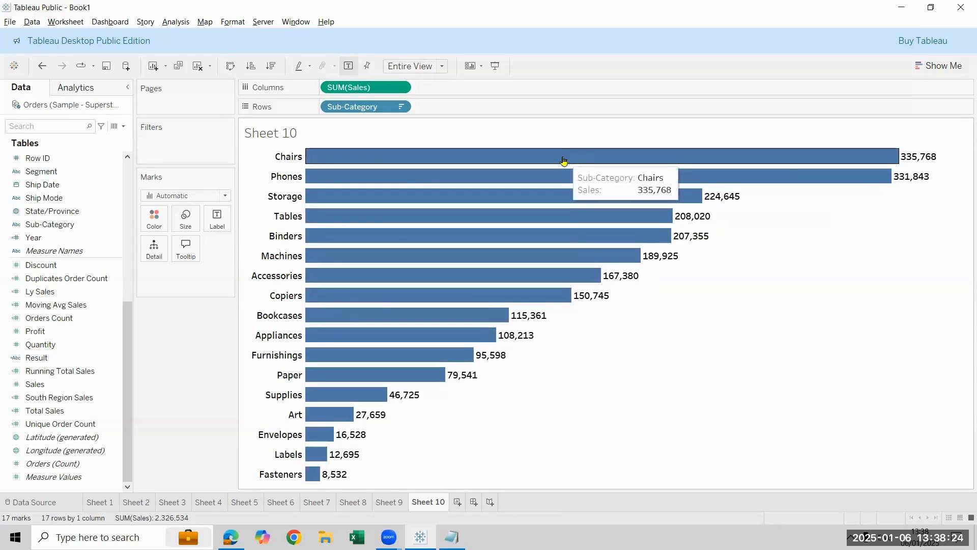
mouse_move(467, 327)
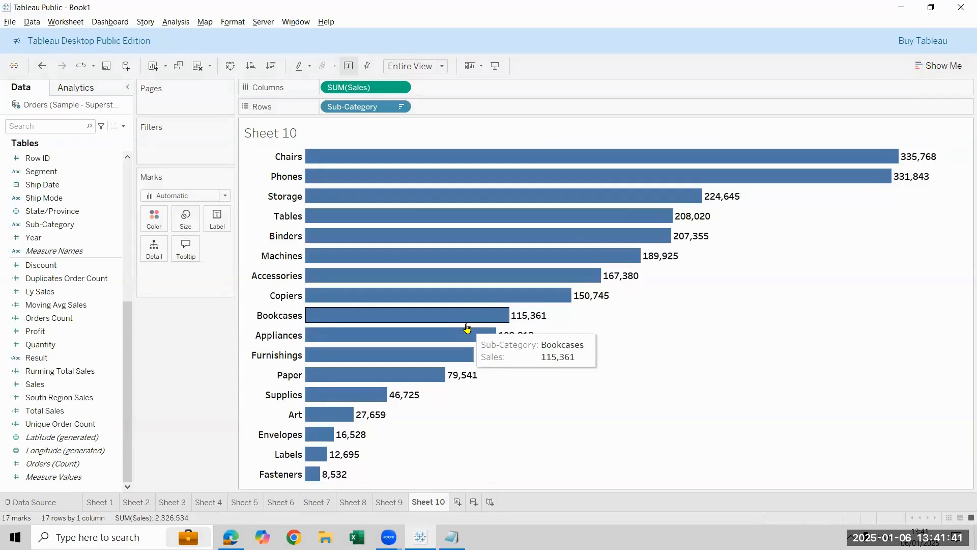
click(123, 126)
click(41, 136)
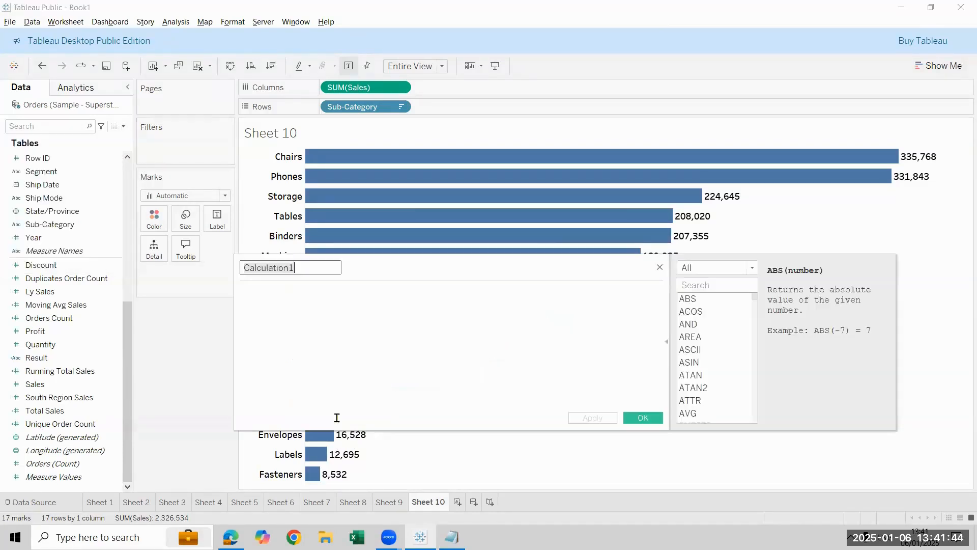
click(409, 317)
text(if sum)
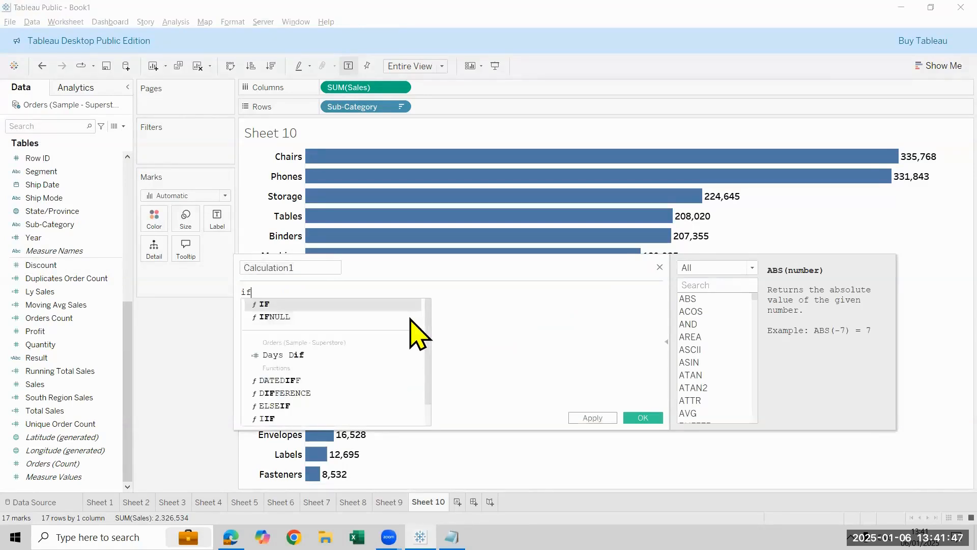
key(Return)
text([Sales])
key(Return)
text(=max)
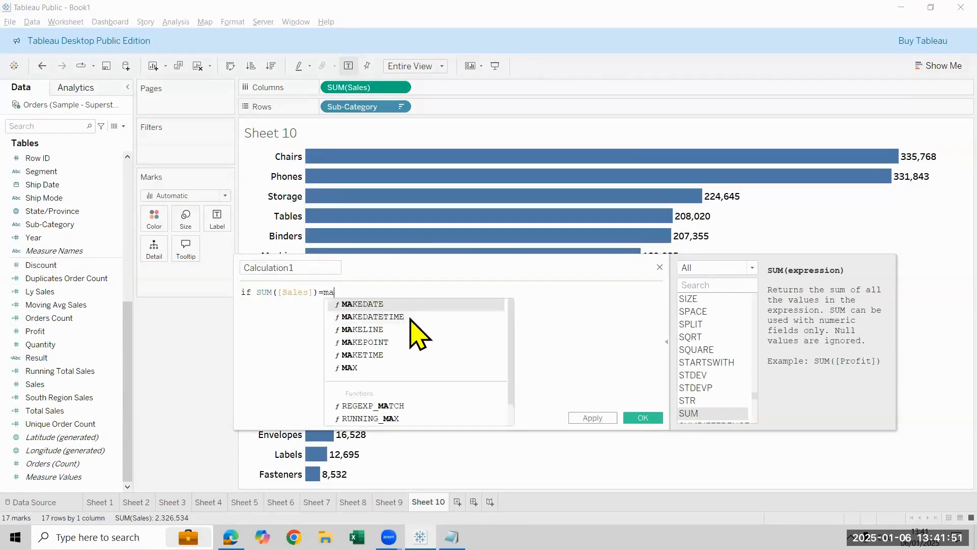
key(Return)
text(sal)
key(Return)
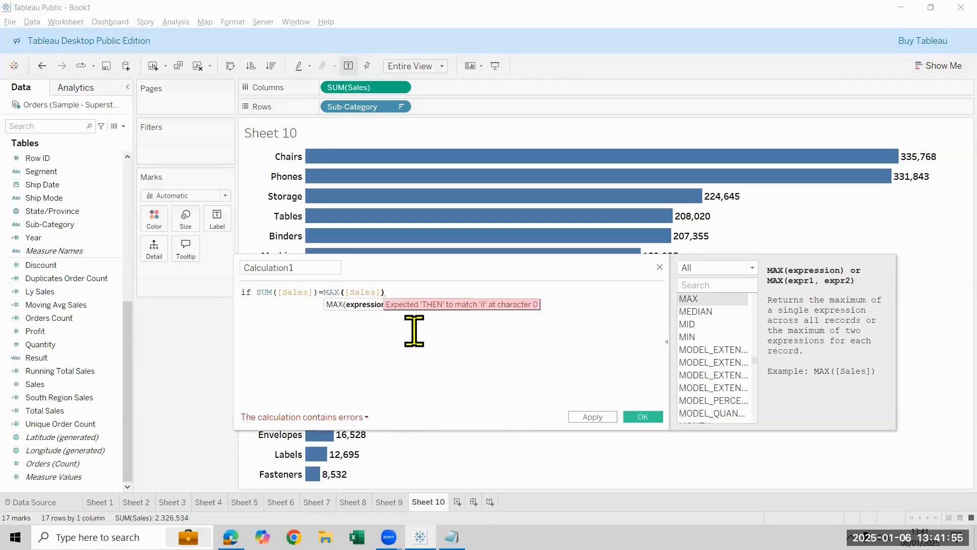
text(end)
key(Return)
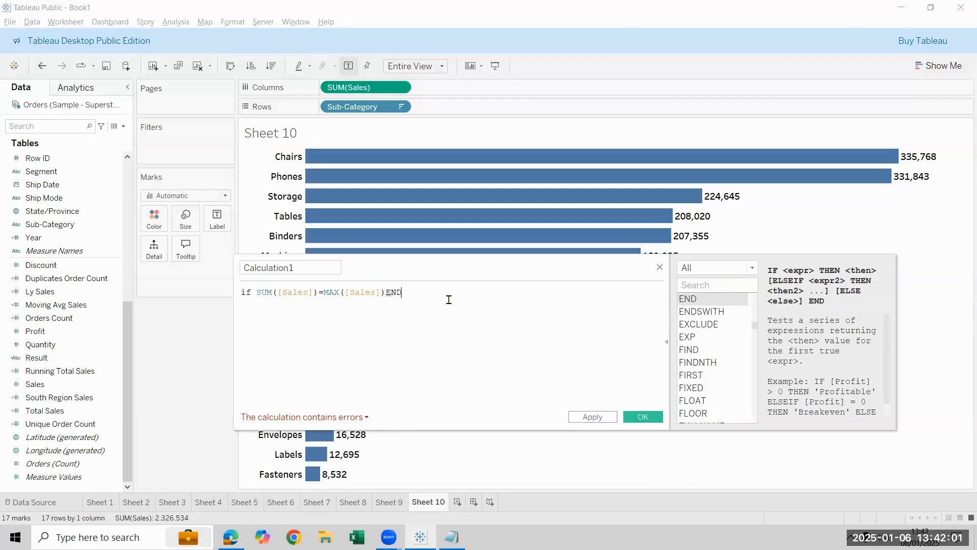
shift+click(319, 294)
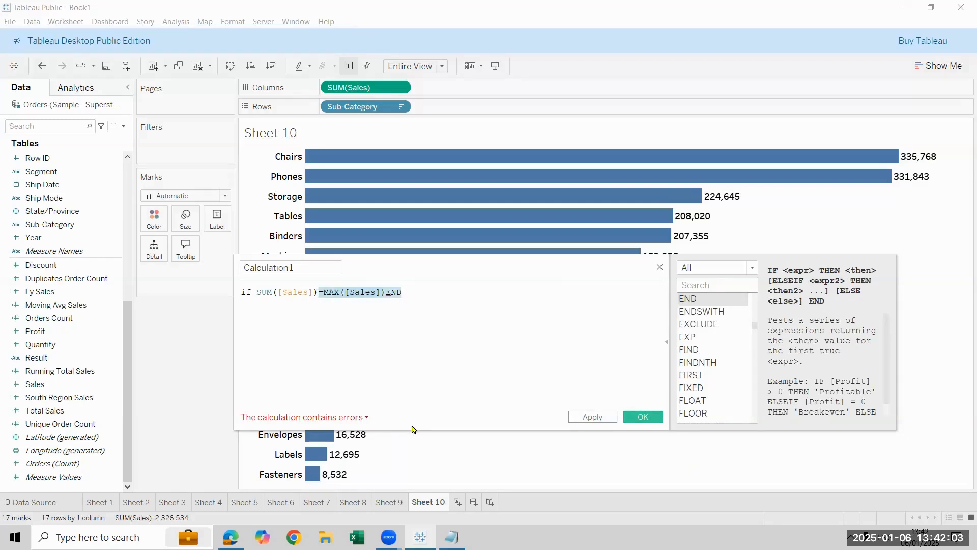
key(BackSpace)
Step: Complete the formula as if SUM([Sales])= MAX([Sales]) then "Max" END and save the calculated field
text(= win)
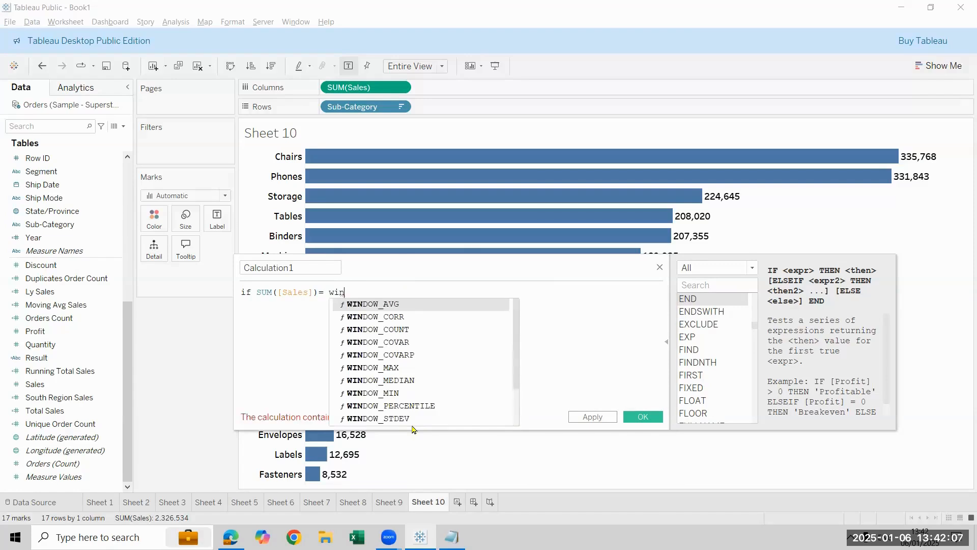
key(BackSpace)
key(BackSpace)
key(BackSpace)
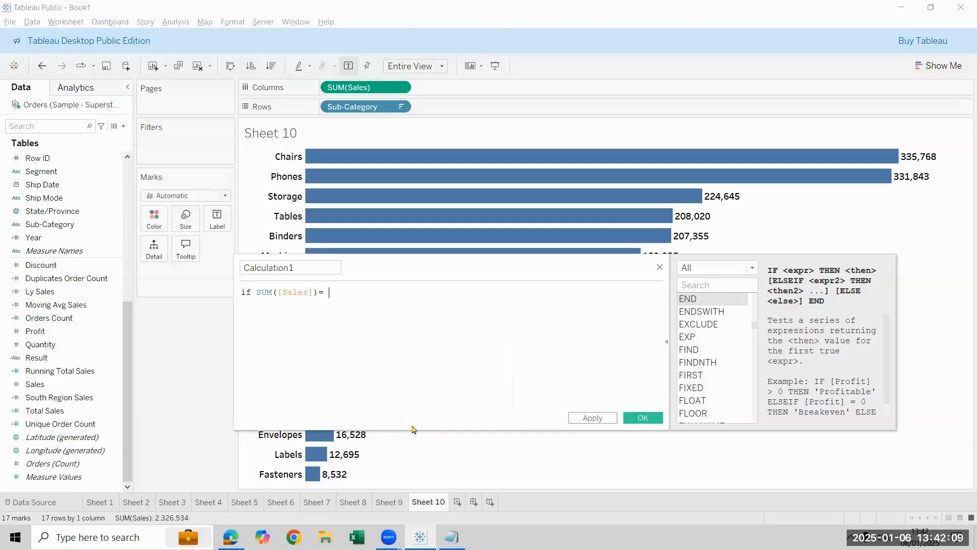
text(max)
key(Return)
text(sales)
key(Return)
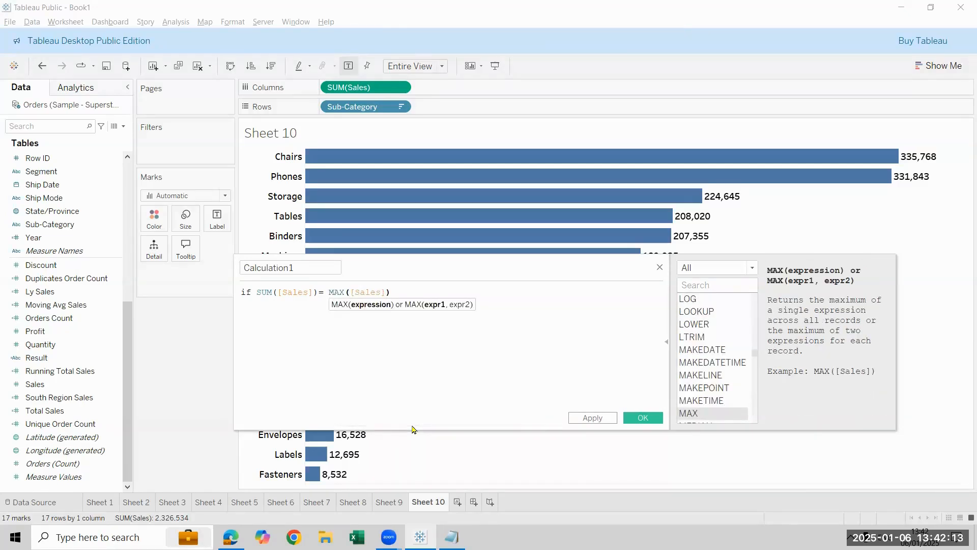
text(),)
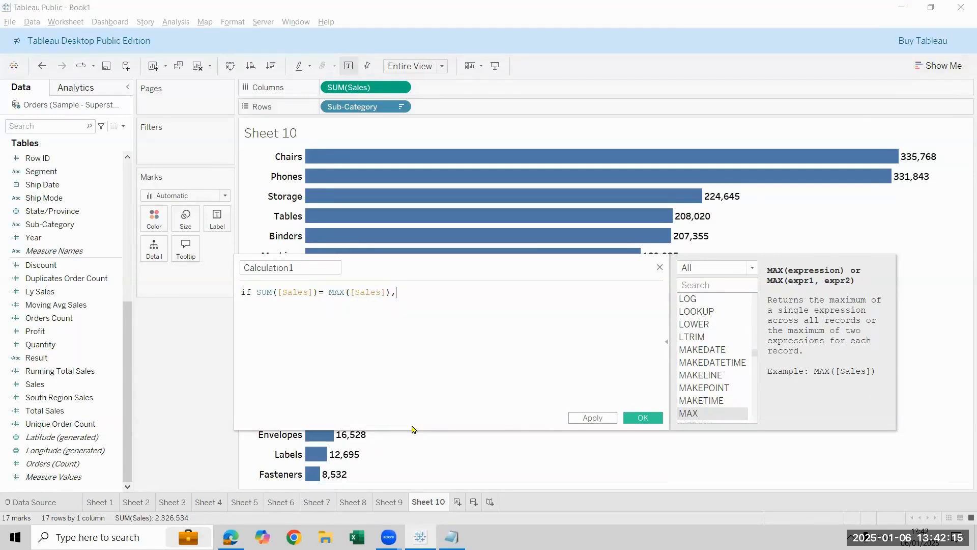
key(BackSpace)
text(then "max" en)
key(Return)
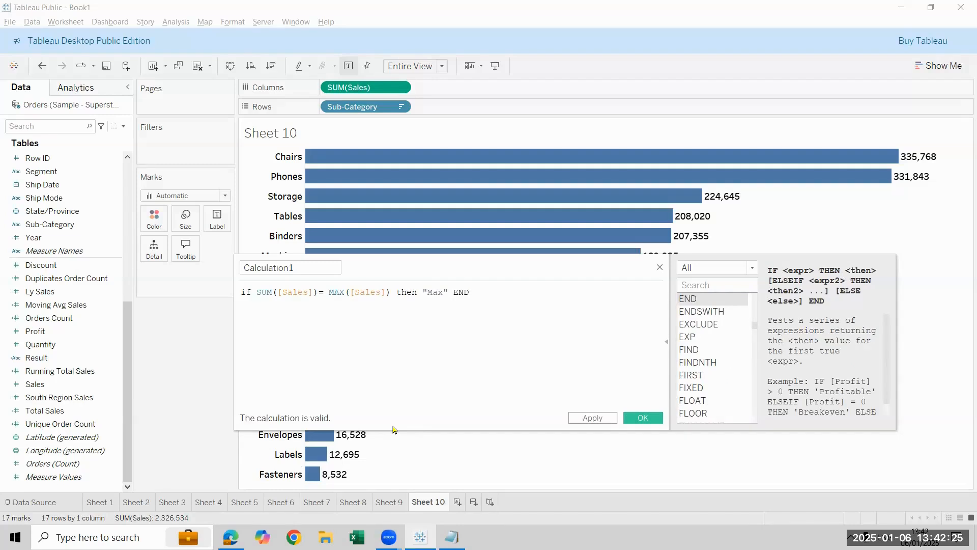
click(642, 418)
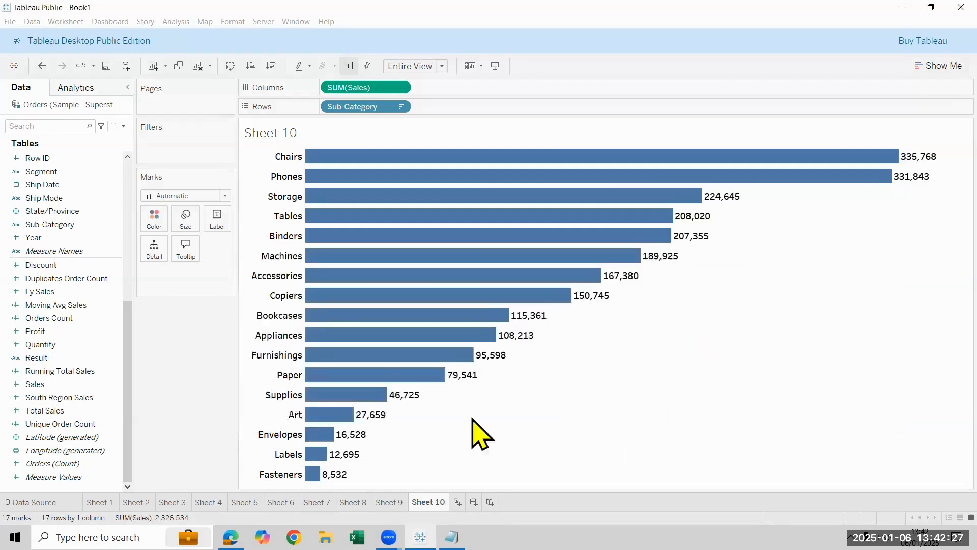
Step: Colour the sub-category bars by the new Calculation1 field
click(53, 265)
double_click(52, 266)
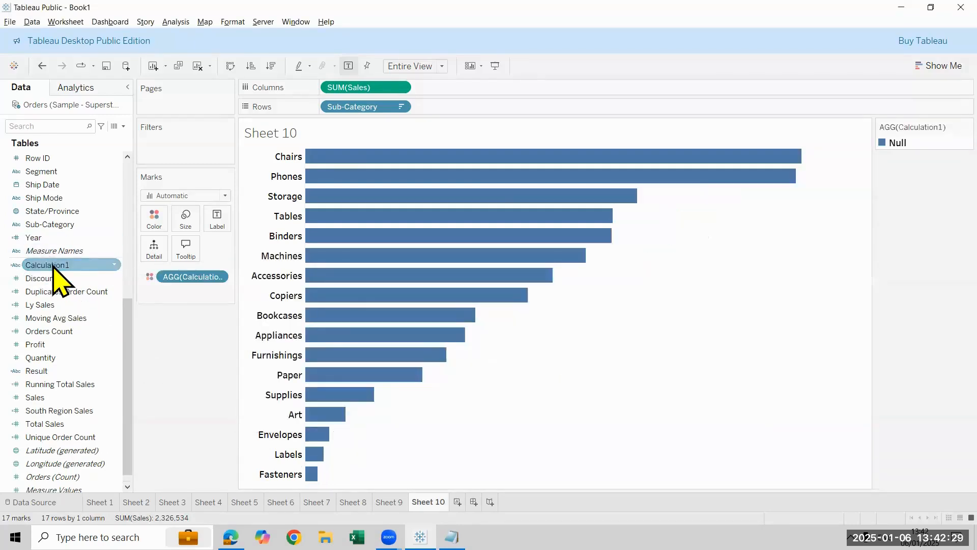
drag(167, 277, 155, 230)
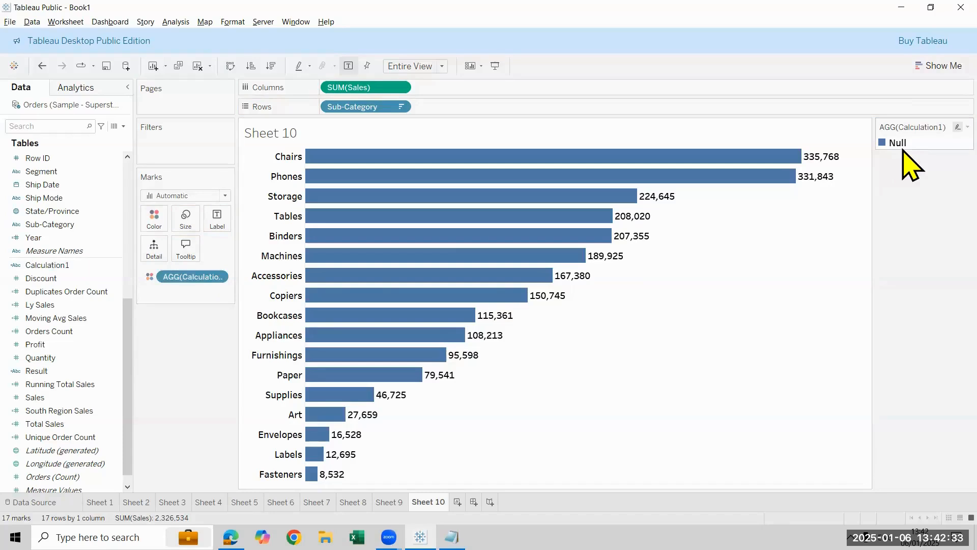
Step: Open Calculation1 for editing and replace the MAX function with WINDOW_MAX
click(63, 278)
right_click(61, 268)
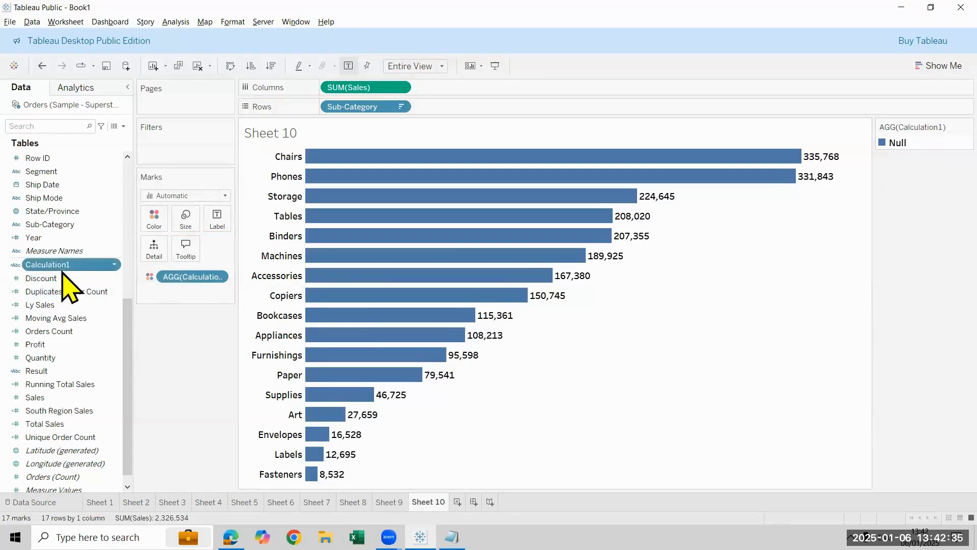
click(100, 337)
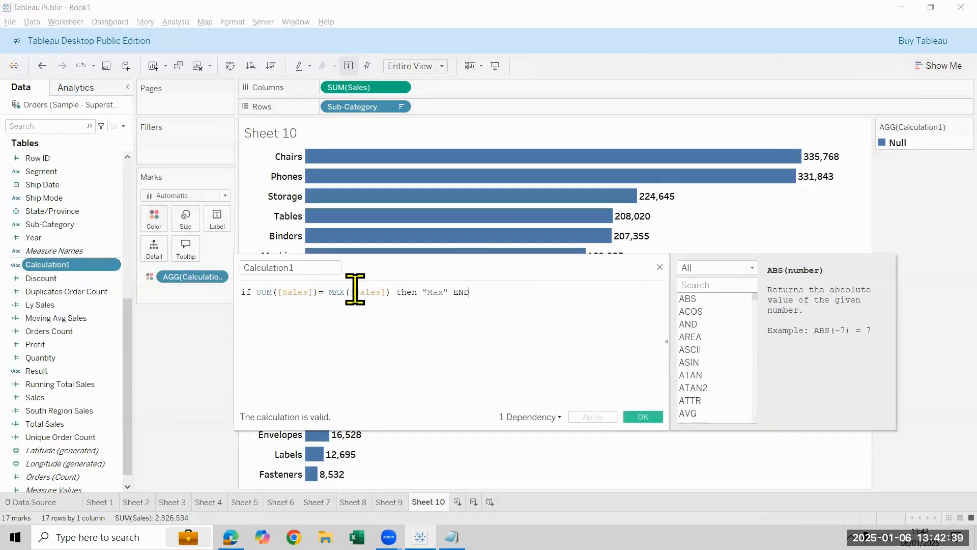
double_click(336, 291)
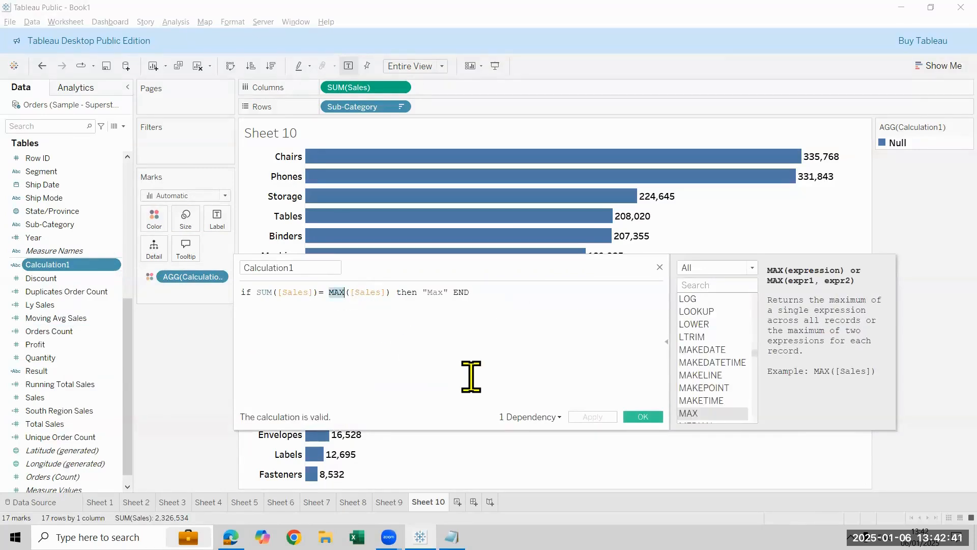
key(Left)
text(wi)
key(Down)
key(Down)
key(Down)
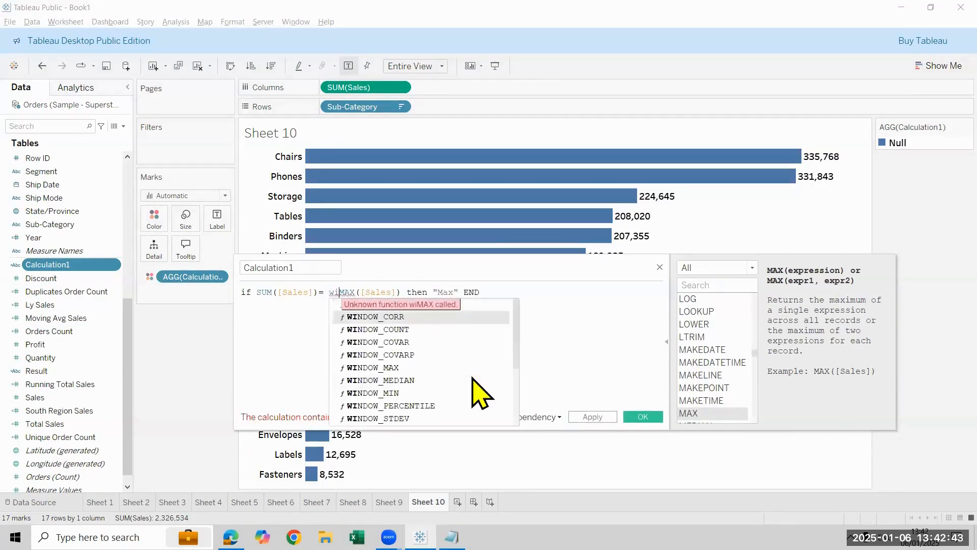
click(472, 370)
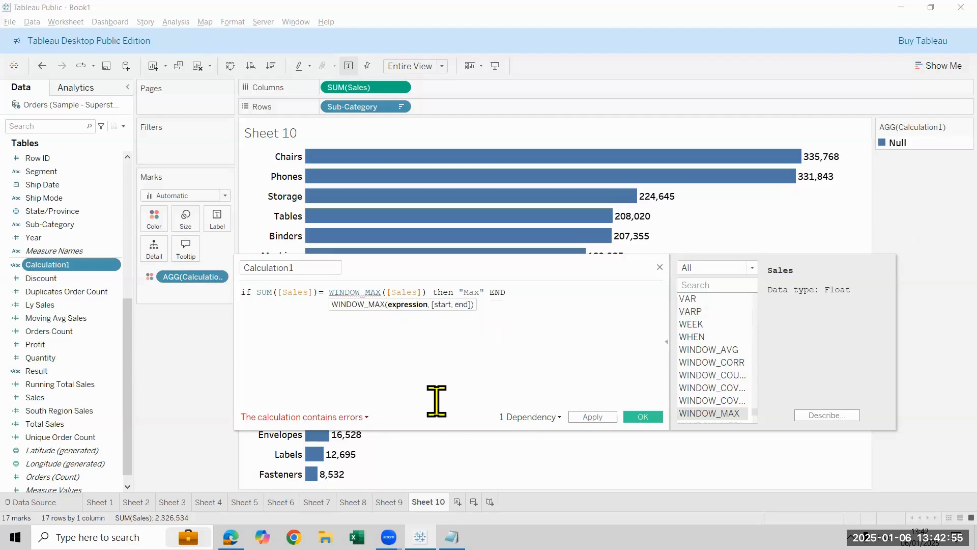
Step: Delete the [Sales] argument from inside the WINDOW_MAX parentheses
key(Delete)
key(Delete)
key(Delete)
key(Delete)
key(Delete)
key(Delete)
key(Delete)
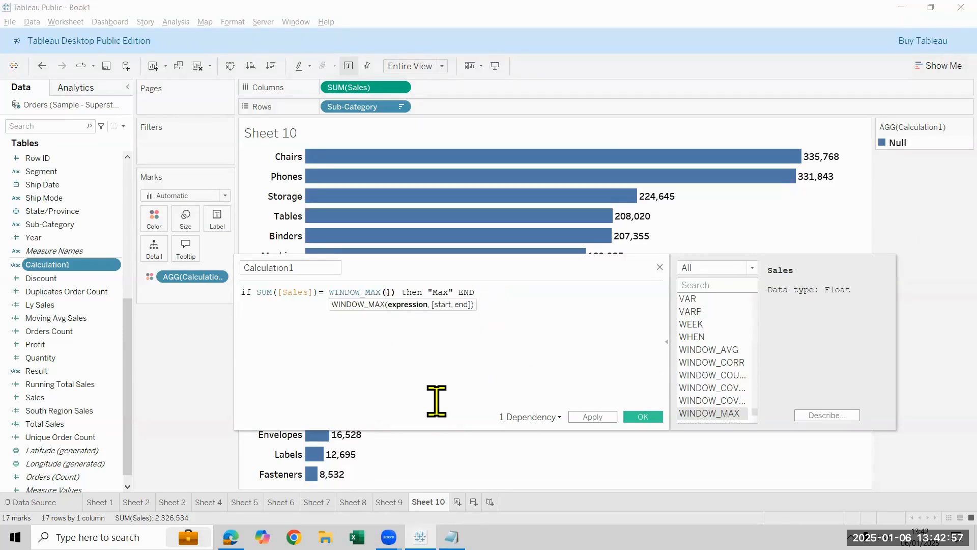
key(Delete)
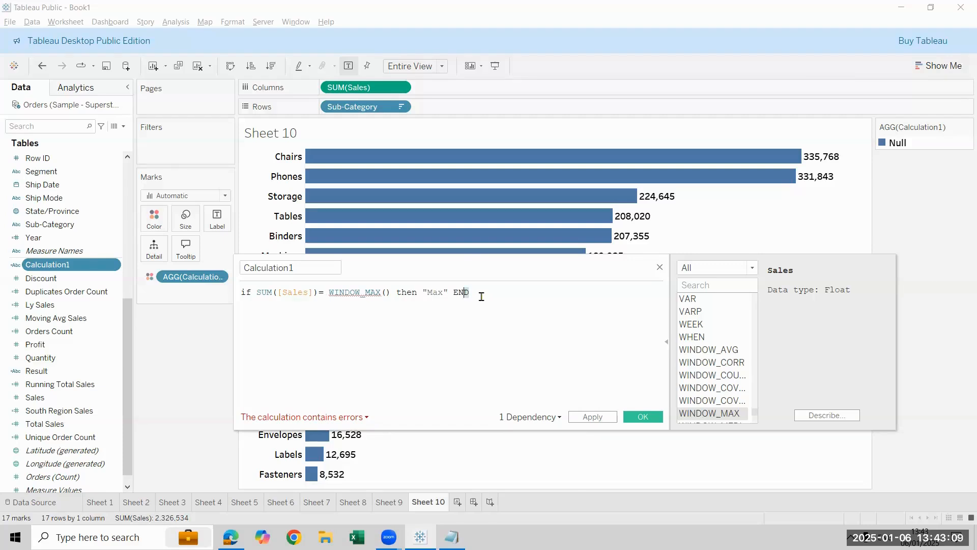
Step: Delete everything after the equals sign in the Calculation1 formula
key(ctrl+shift+Left)
key(ctrl+shift+Left)
key(ctrl+shift+Left)
key(ctrl+shift+Left)
key(ctrl+shift+Left)
key(ctrl+shift+Left)
key(BackSpace)
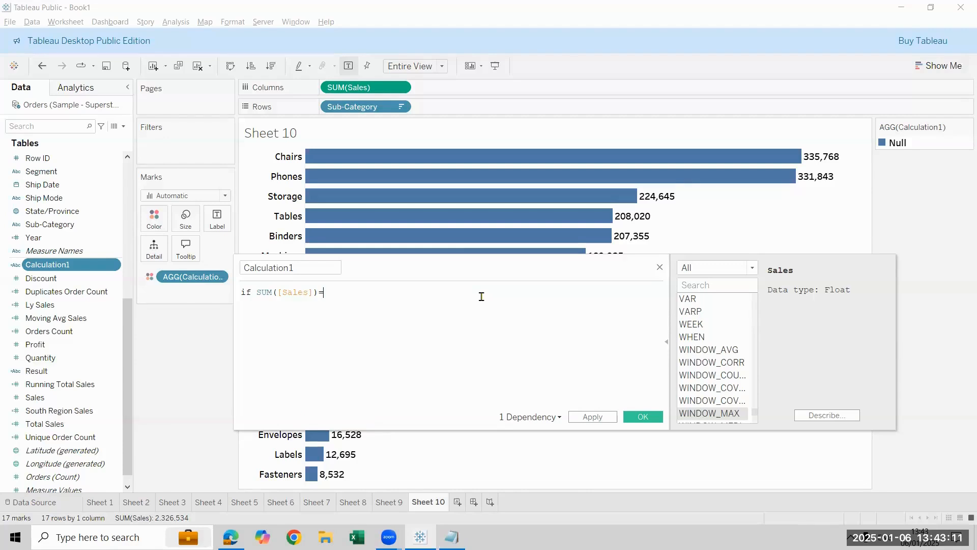
Step: Insert the WINDOW_MAX function after the equals sign, ready for its argument
text(win)
key(Down)
key(Down)
key(Down)
key(Down)
key(Down)
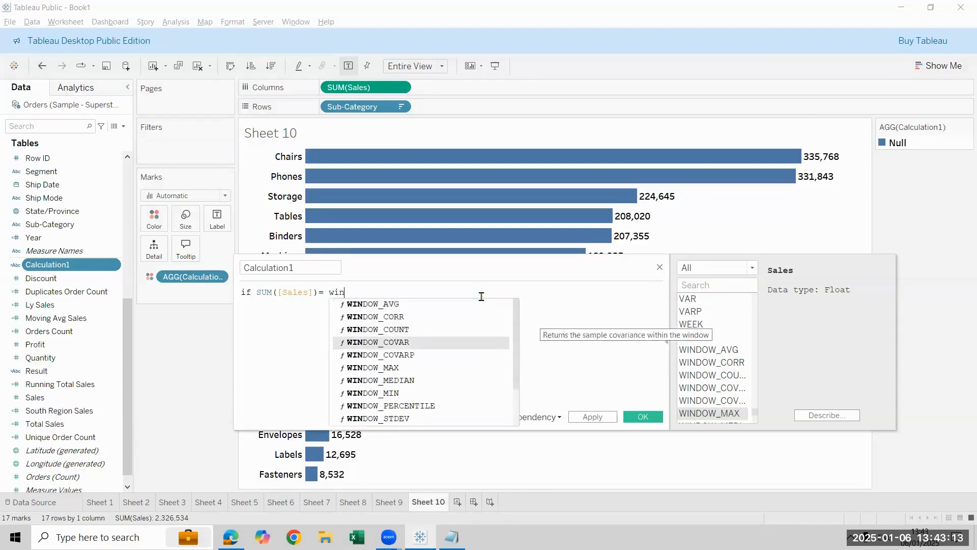
key(Return)
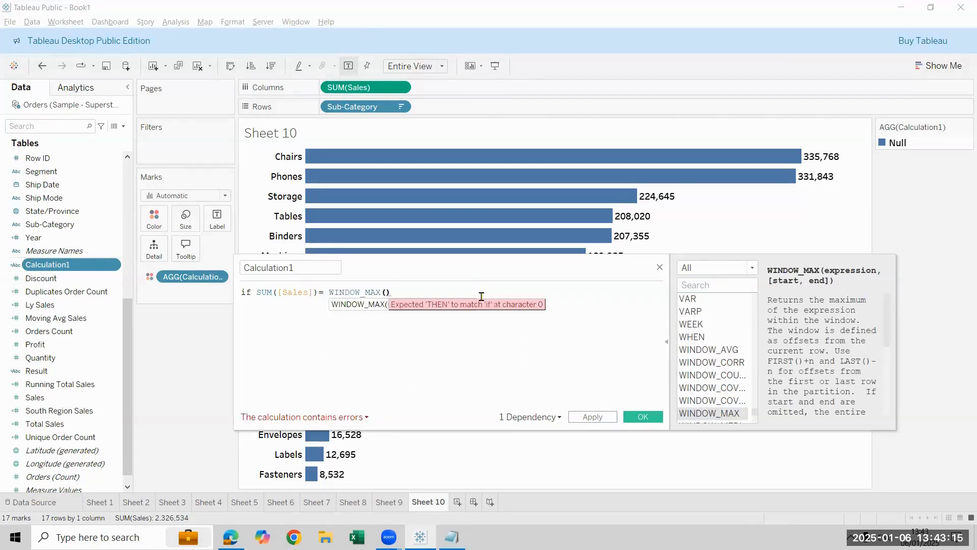
text(s)
key(BackSpace)
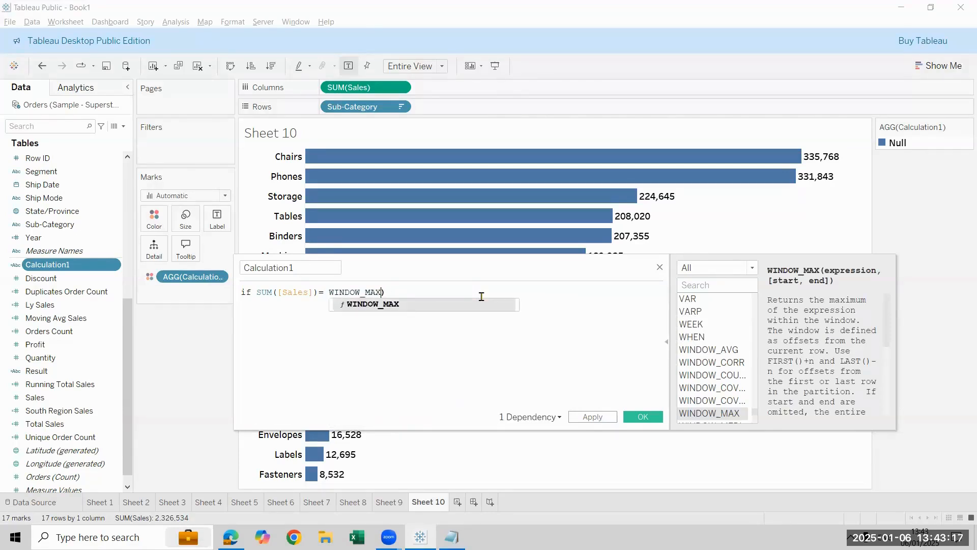
text())
key(BackSpace)
key(Delete)
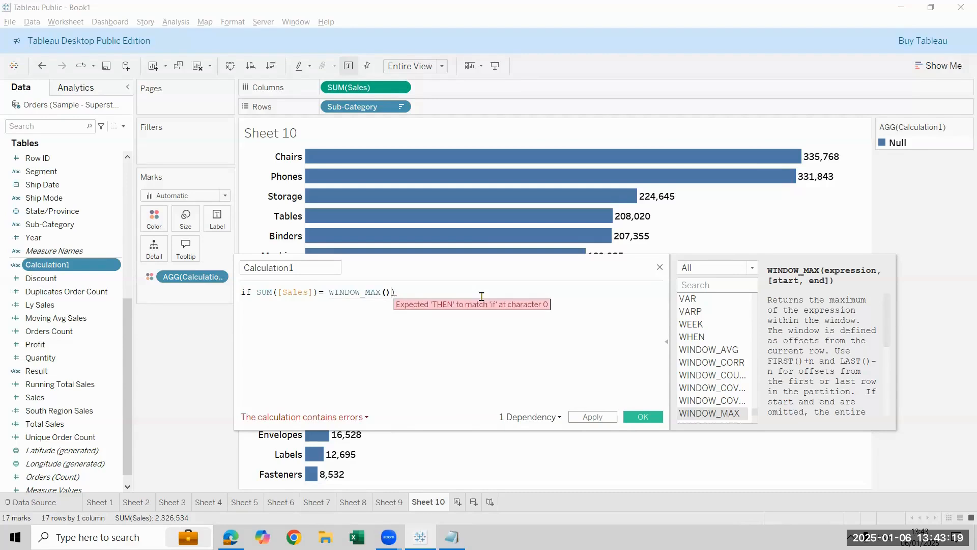
Step: Complete the formula with SUM([Sales]) inside WINDOW_MAX, followed by then "max" END, and save the calculation
text(su)
key(Down)
key(Return)
text(sa)
key(Return)
text())
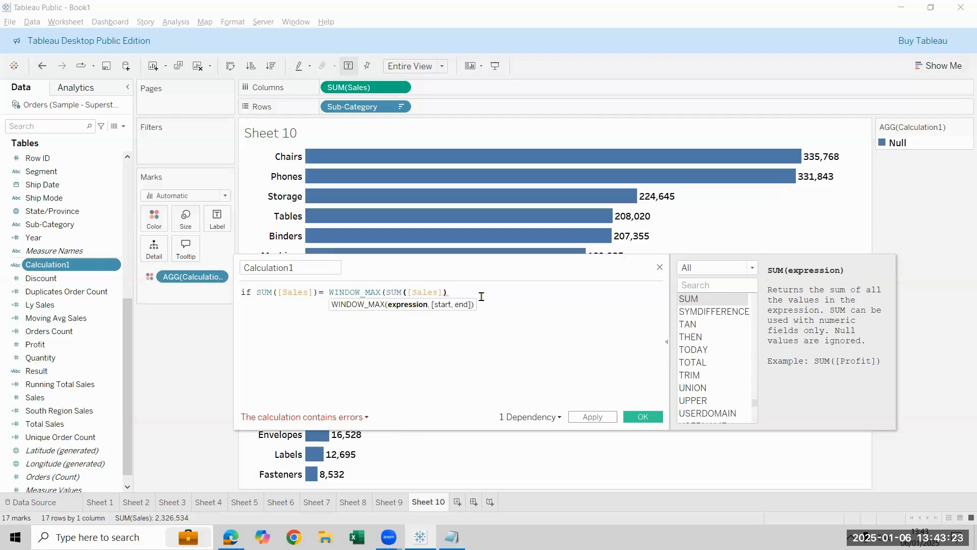
text())
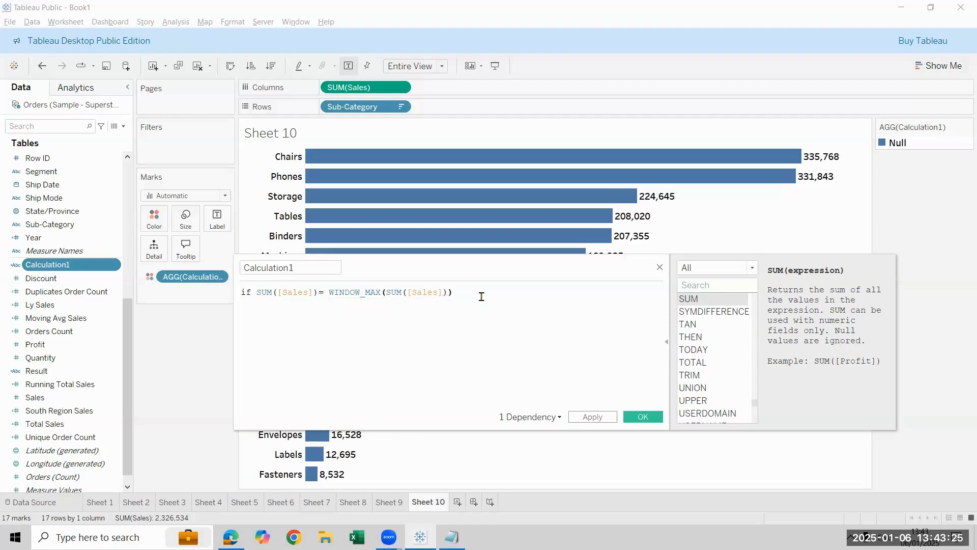
text( then "max" END)
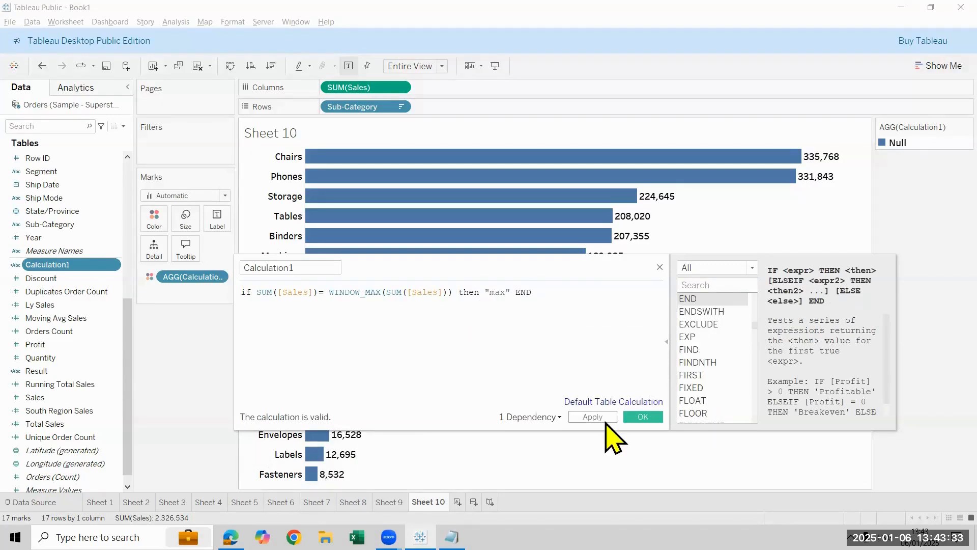
click(643, 417)
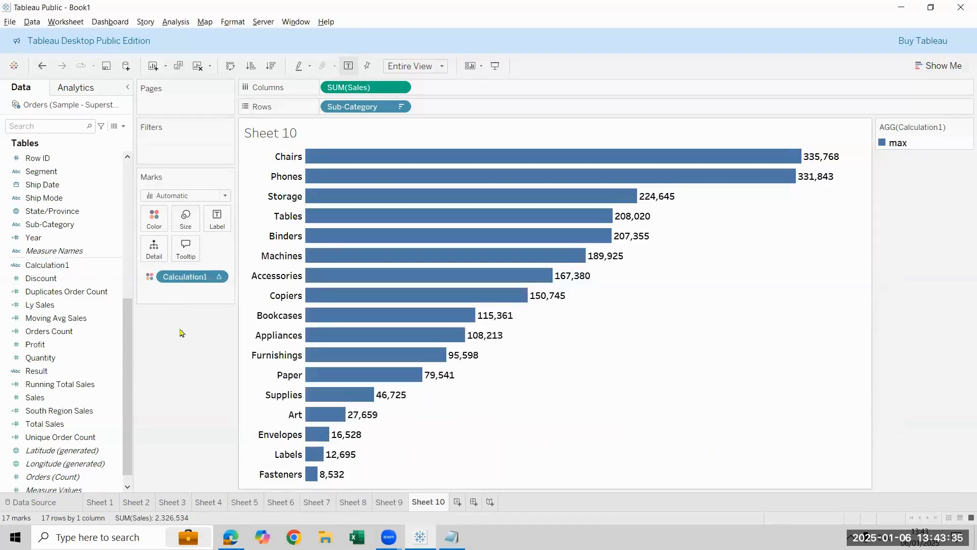
Step: Remove Calculation1 from the chart's marks and apply it to the bar colour again
drag(184, 278, 188, 389)
drag(74, 268, 155, 220)
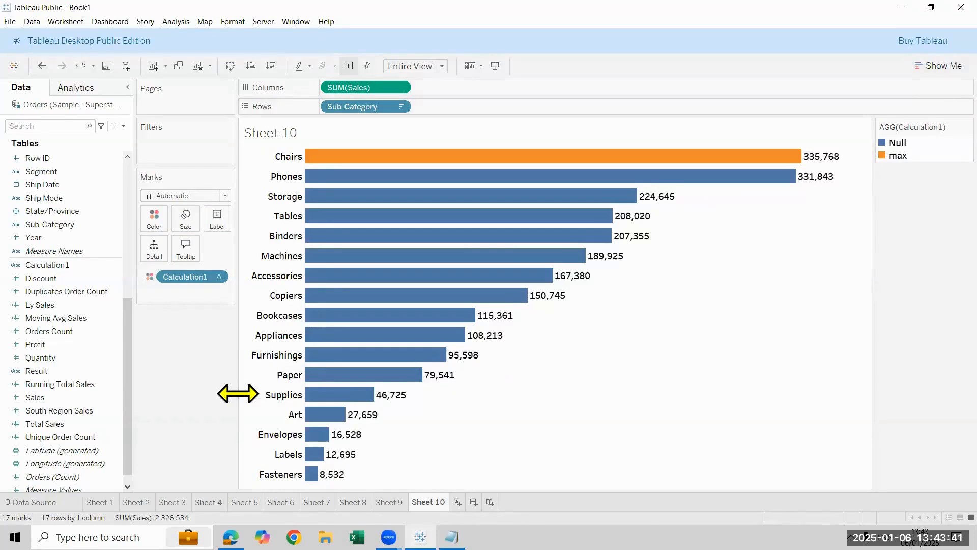
Step: Open Calculation1 for editing and break its formula onto a new line before WINDOW_MAX
right_click(45, 265)
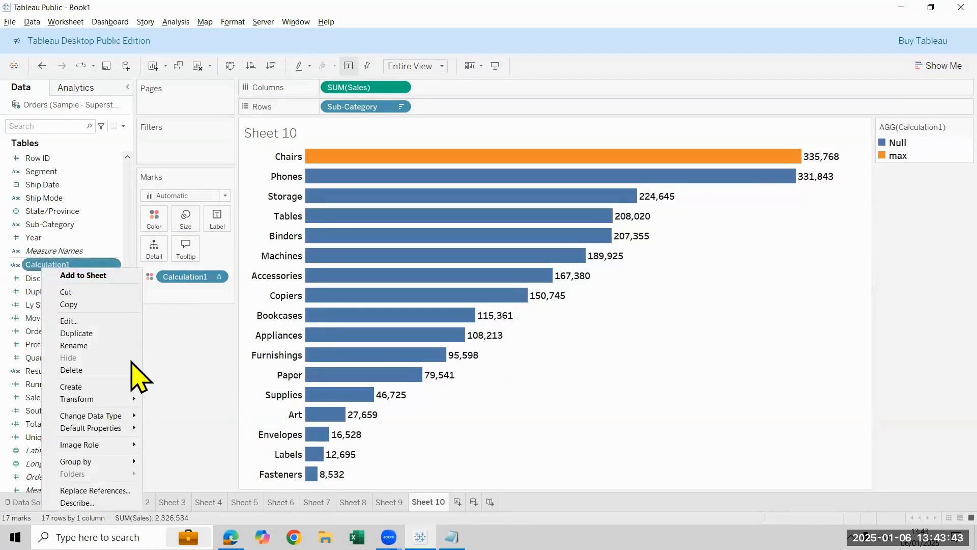
click(112, 321)
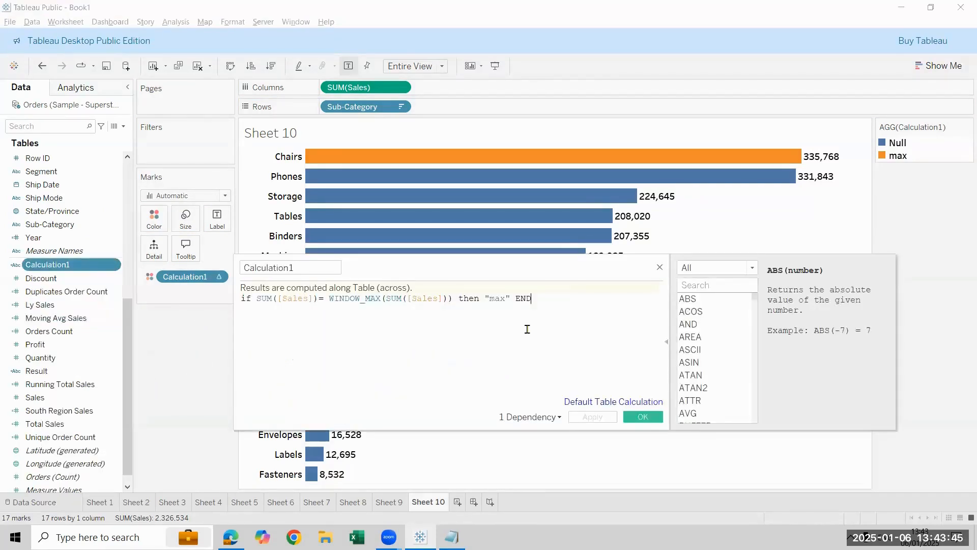
scroll(527, 329, up, 4)
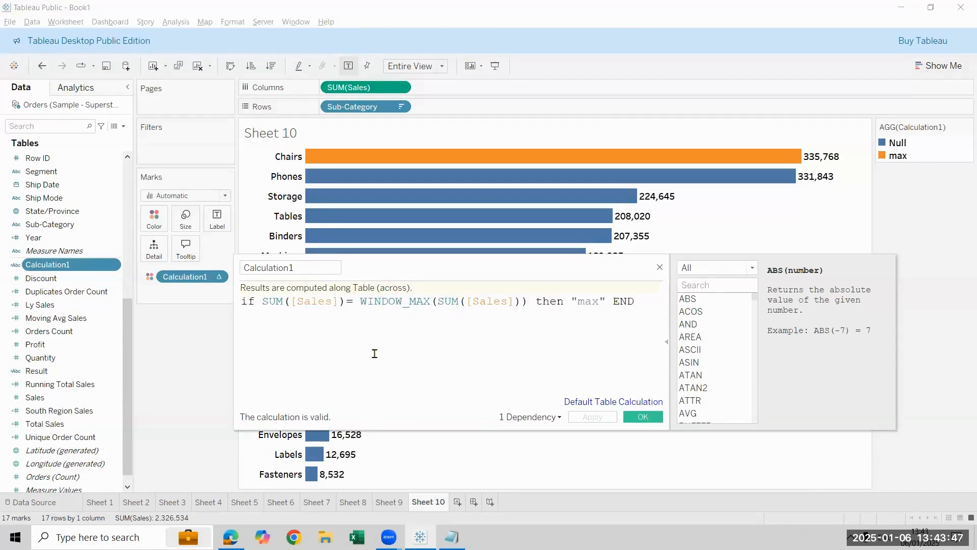
click(361, 302)
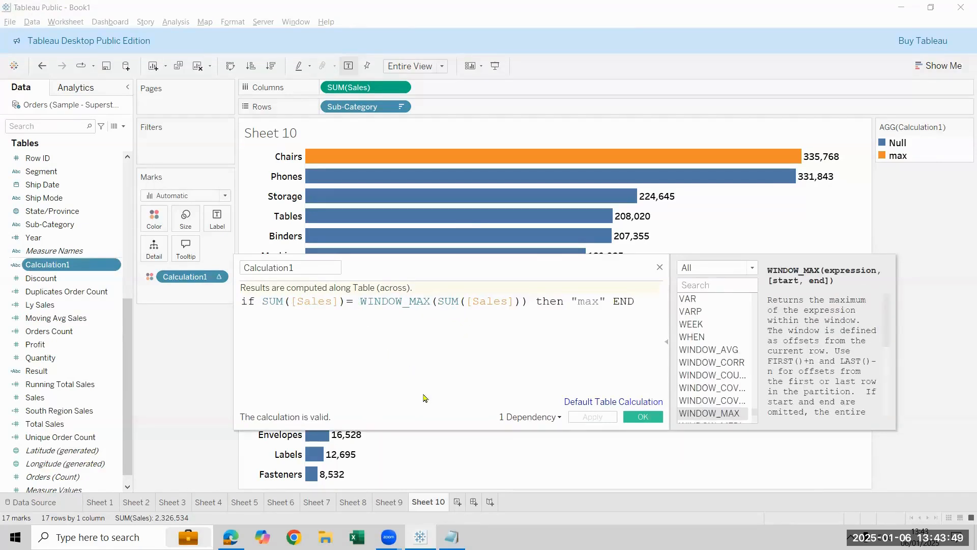
key(Return)
scroll(426, 398, up, 3)
scroll(425, 399, up, 1)
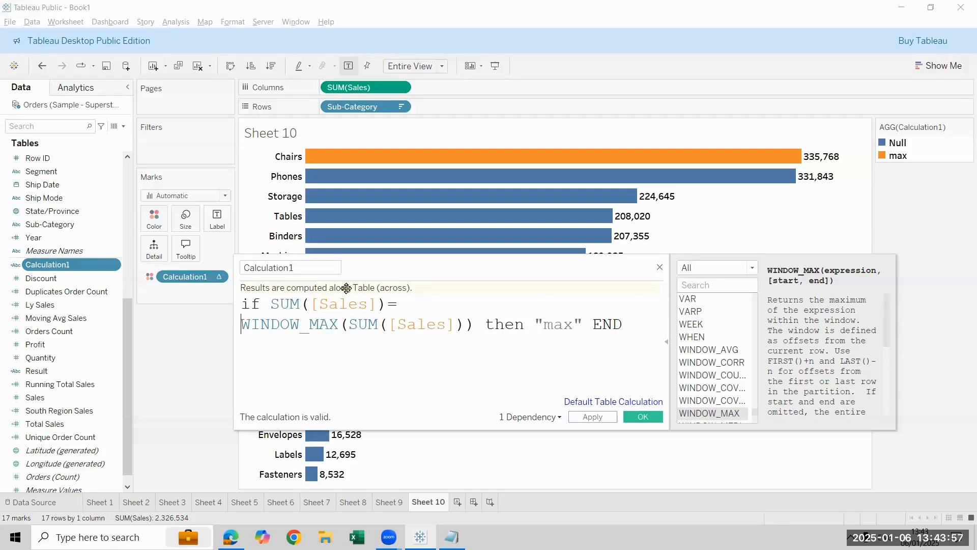
Step: Rename the calculation Max Bar and save it
click(332, 267)
key(BackSpace)
key(BackSpace)
key(BackSpace)
key(BackSpace)
key(BackSpace)
key(BackSpace)
key(BackSpace)
key(BackSpace)
key(BackSpace)
key(BackSpace)
key(BackSpace)
key(BackSpace)
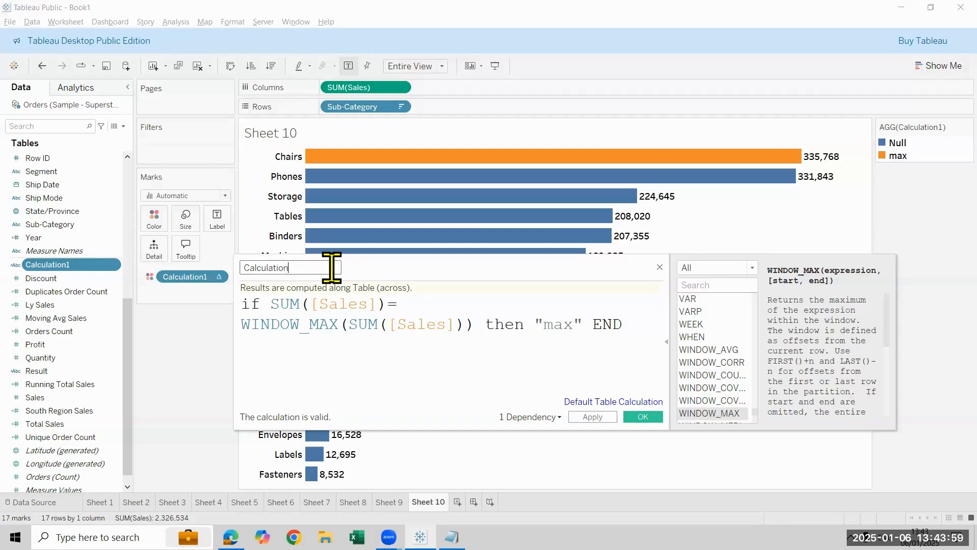
text(Max Bar)
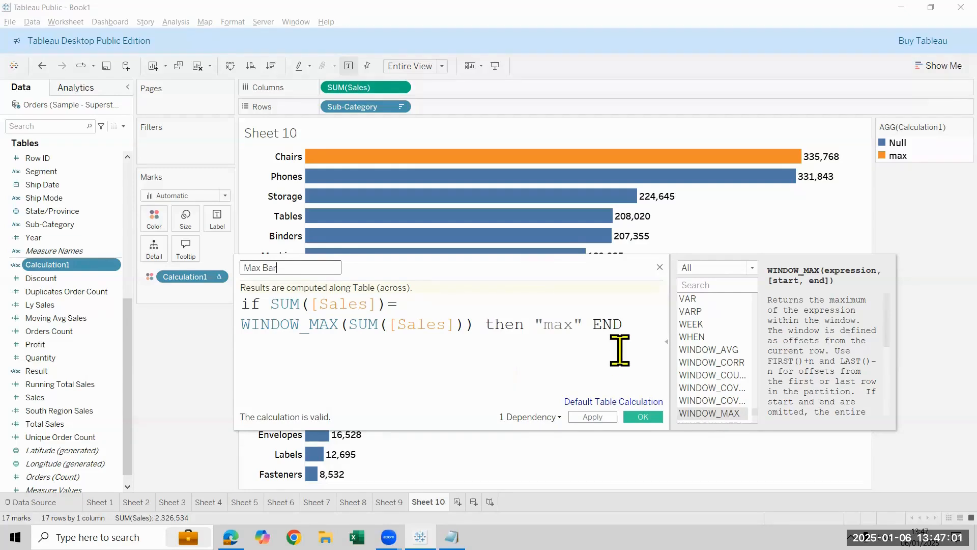
click(659, 416)
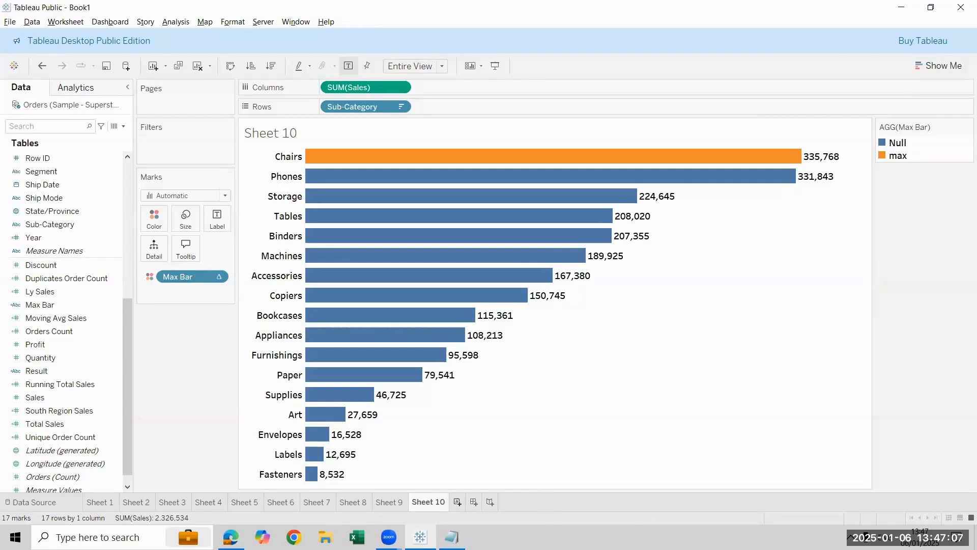
Step: On a new worksheet, build a bar chart of Sales by Sub-Category, fitted to Entire View and sorted descending
click(458, 502)
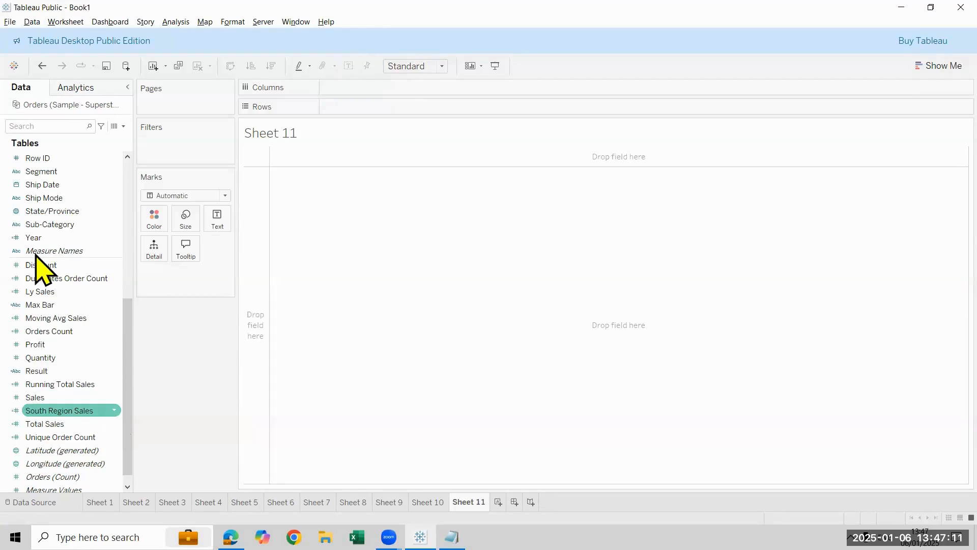
drag(50, 225, 517, 221)
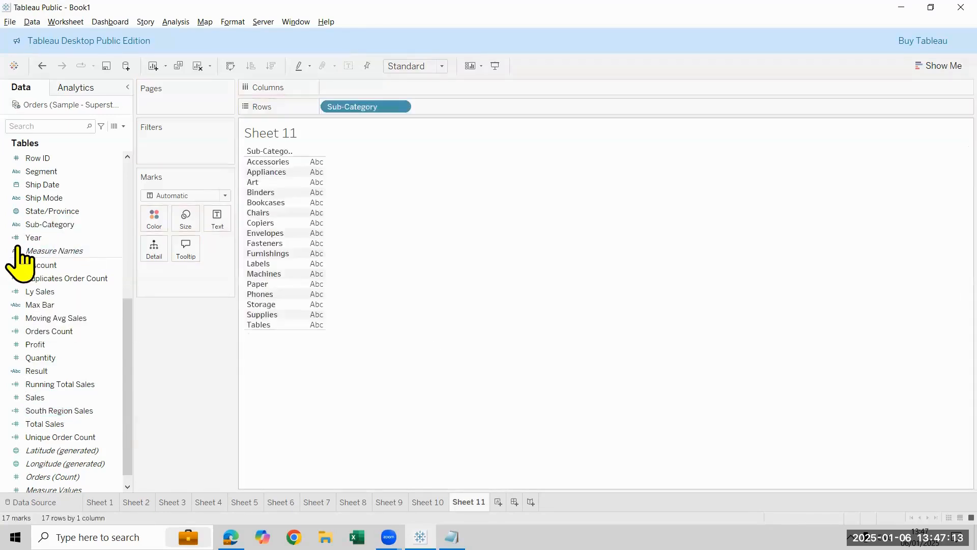
drag(87, 395, 368, 84)
click(441, 67)
click(438, 112)
click(277, 68)
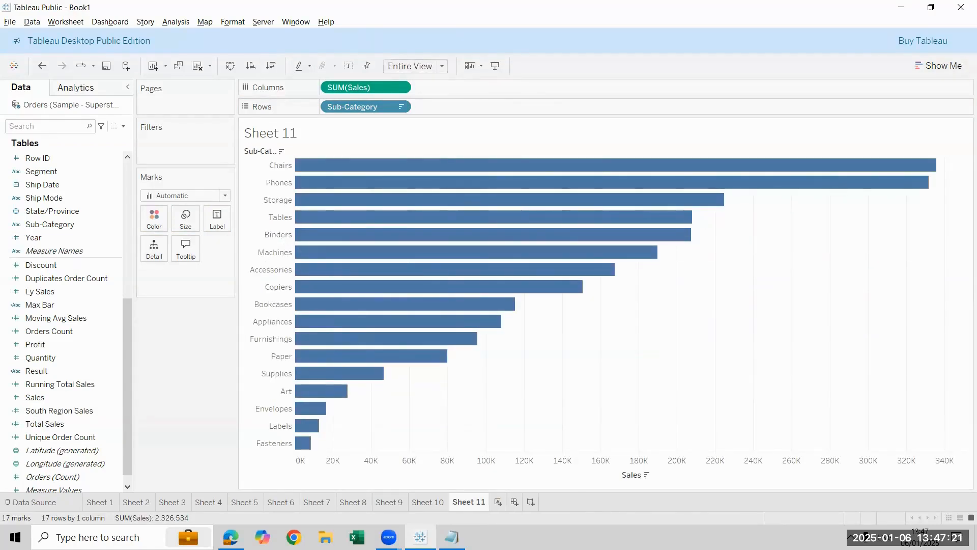
Step: Hide the Sales axis header and the Sub-Category field label, and show value labels on the bars
right_click(467, 502)
click(491, 474)
right_click(487, 471)
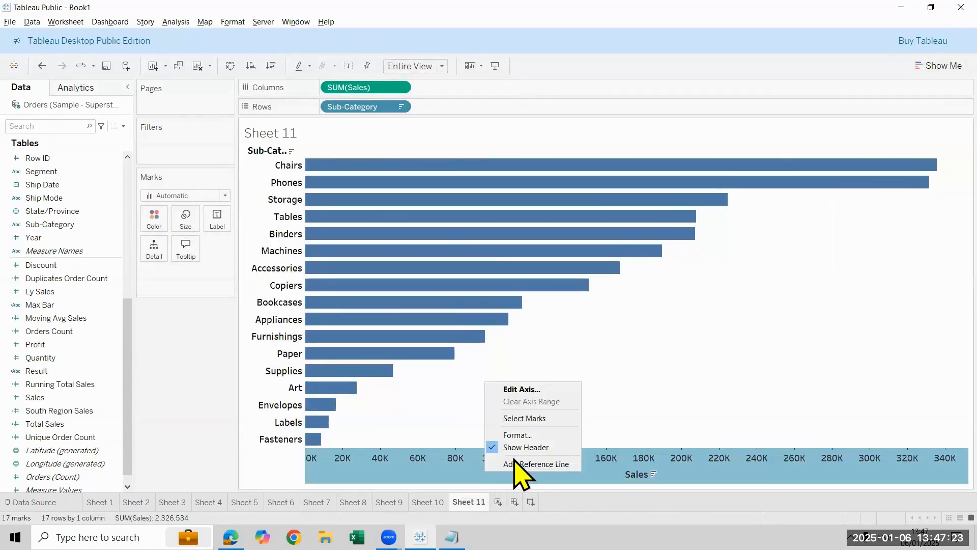
click(526, 447)
right_click(258, 159)
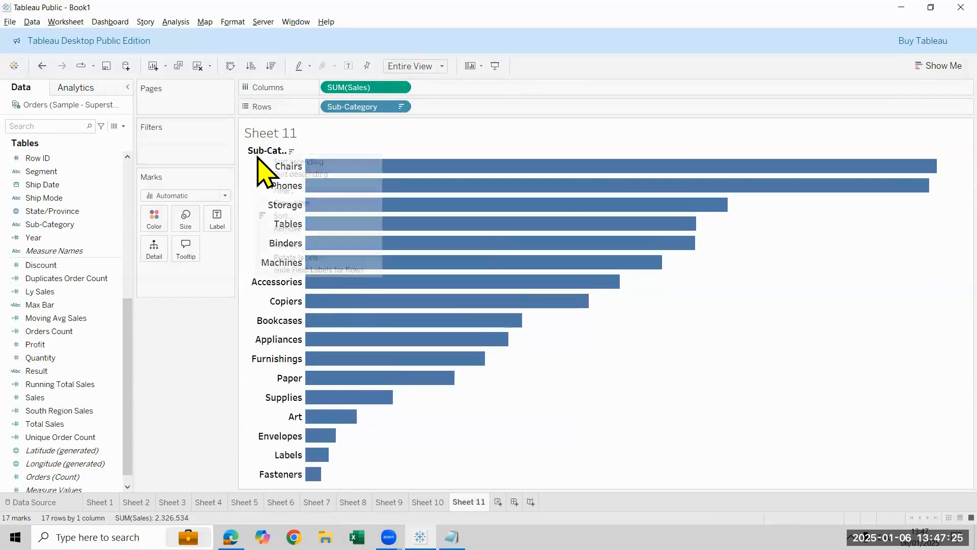
click(317, 270)
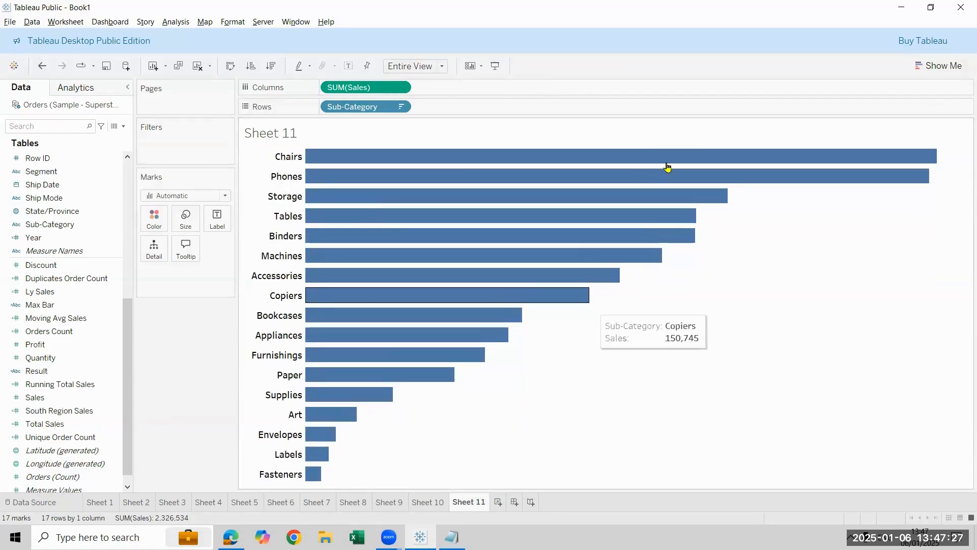
click(348, 69)
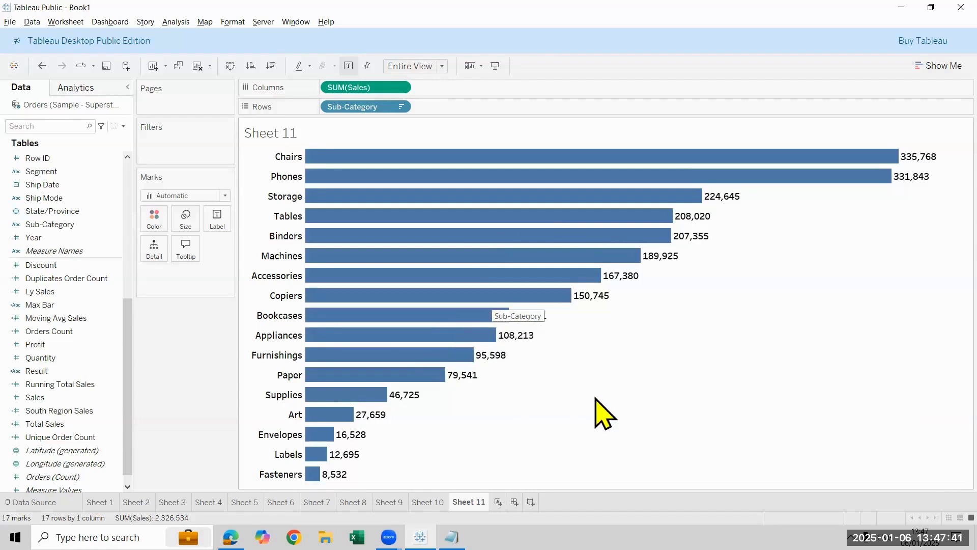
Step: Create a new calculated field named Max & Min Bar
right_click(578, 420)
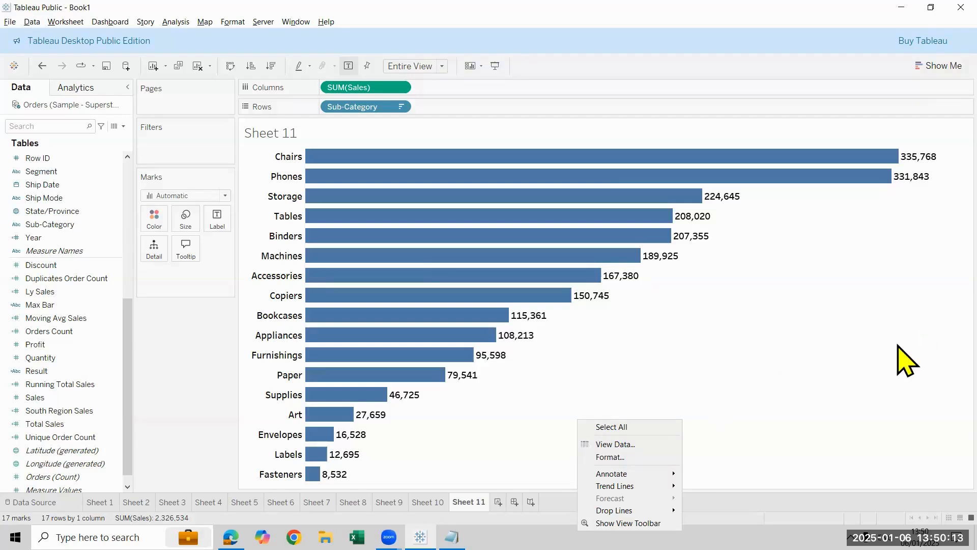
click(123, 126)
click(123, 126)
click(109, 142)
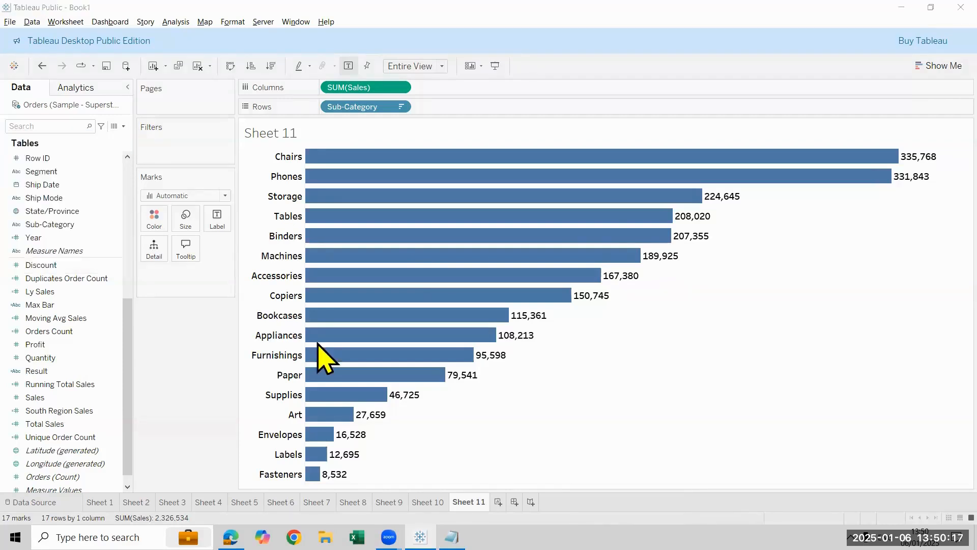
key(BackSpace)
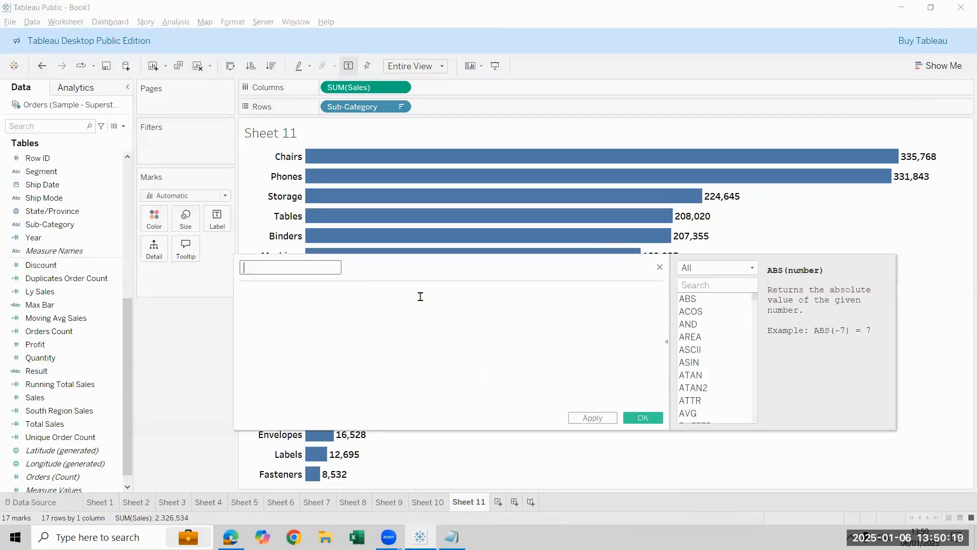
text(Ma)
text(x & Min )
text(Bar)
key(BackSpace)
key(BackSpace)
text(ar)
key(Tab)
Step: Begin the Max & Min Bar formula with if SUM([Sales]) = WINDOW_MAX()
text(if sum)
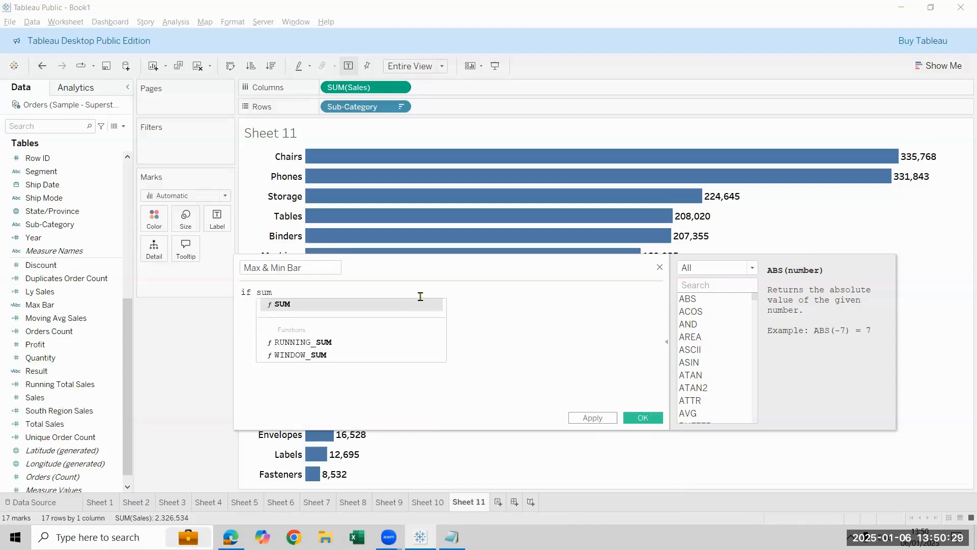
key(Return)
text(sa)
key(Return)
text(=win)
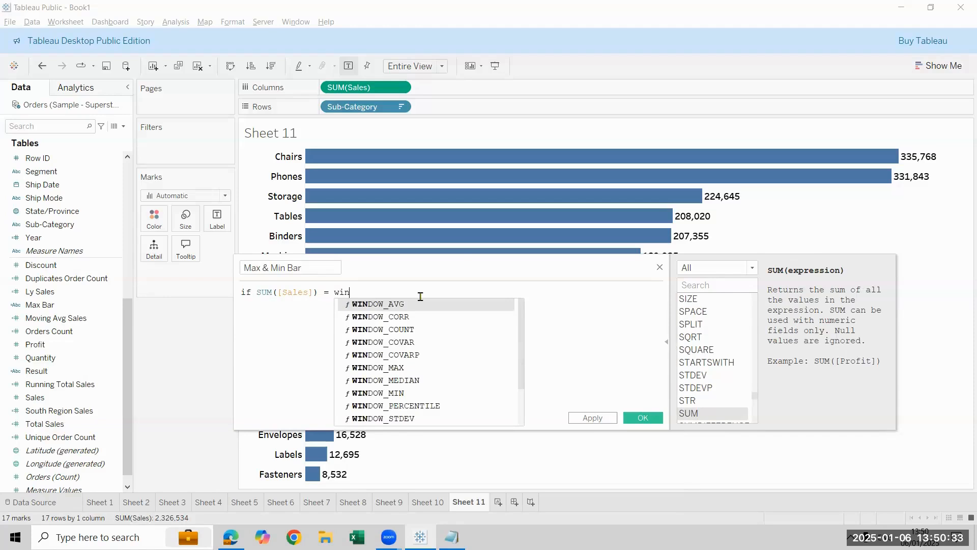
key(Down)
key(Down)
key(Down)
key(Down)
key(Down)
key(Return)
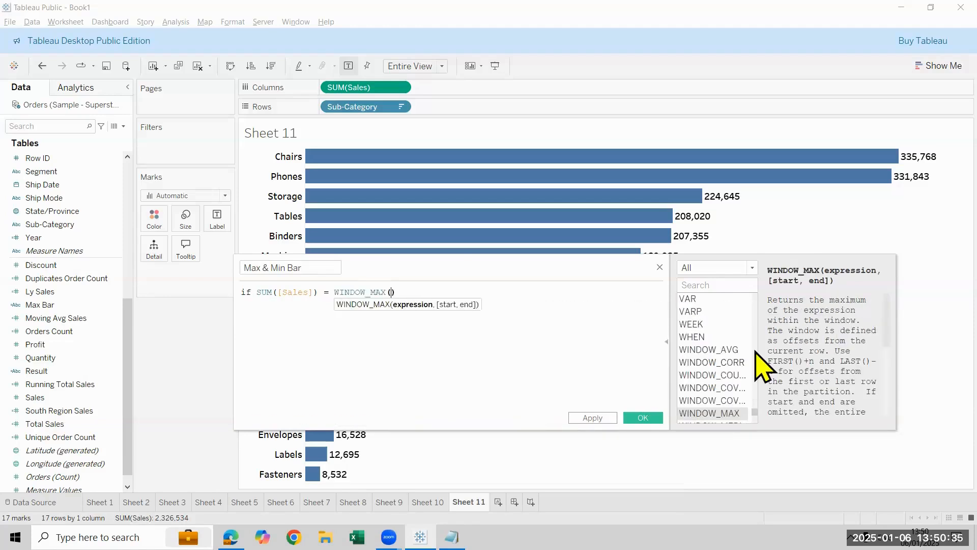
Step: Fill in SUM([Sales]) as the argument of WINDOW_MAX
text(su)
key(Down)
key(Return)
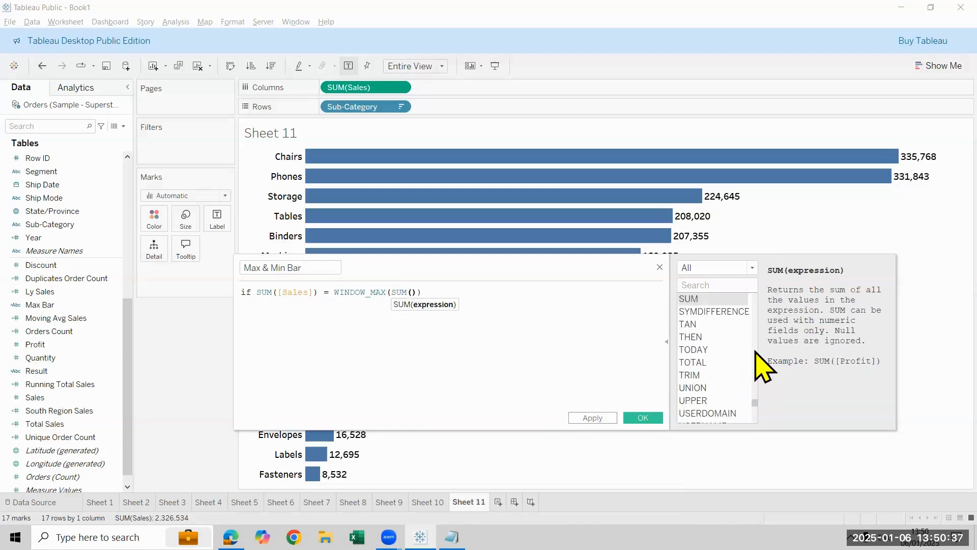
text(sa)
key(Return)
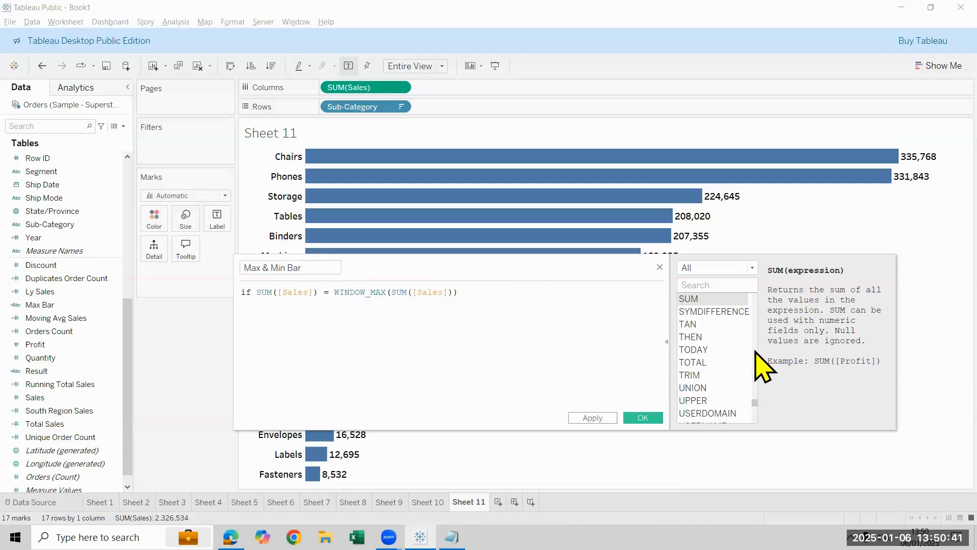
key(Left)
key(Left)
key(Left)
key(Left)
key(Left)
key(Left)
key(Left)
key(Left)
key(Left)
key(Left)
key(Left)
key(Left)
key(Left)
key(Left)
key(Left)
key(Left)
key(Left)
key(Left)
key(Left)
key(Left)
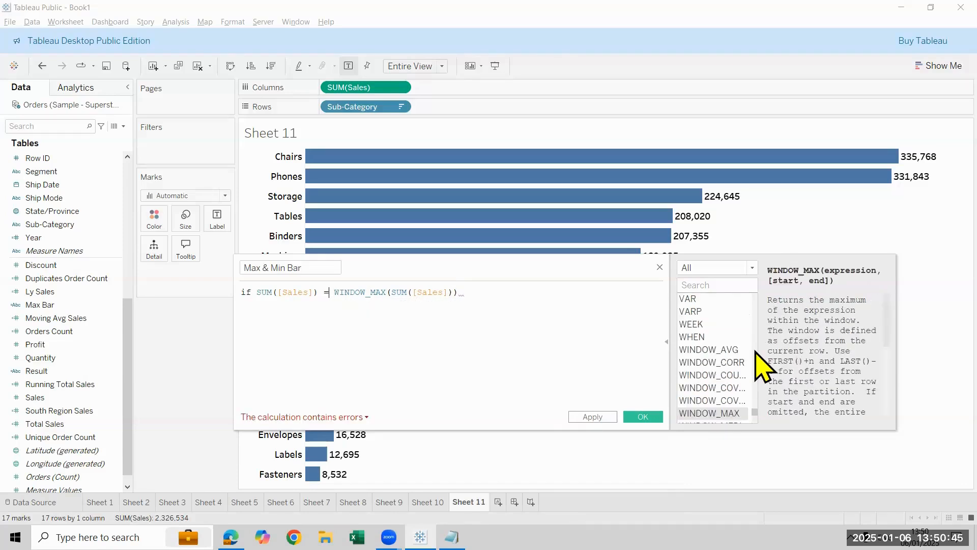
text(or()
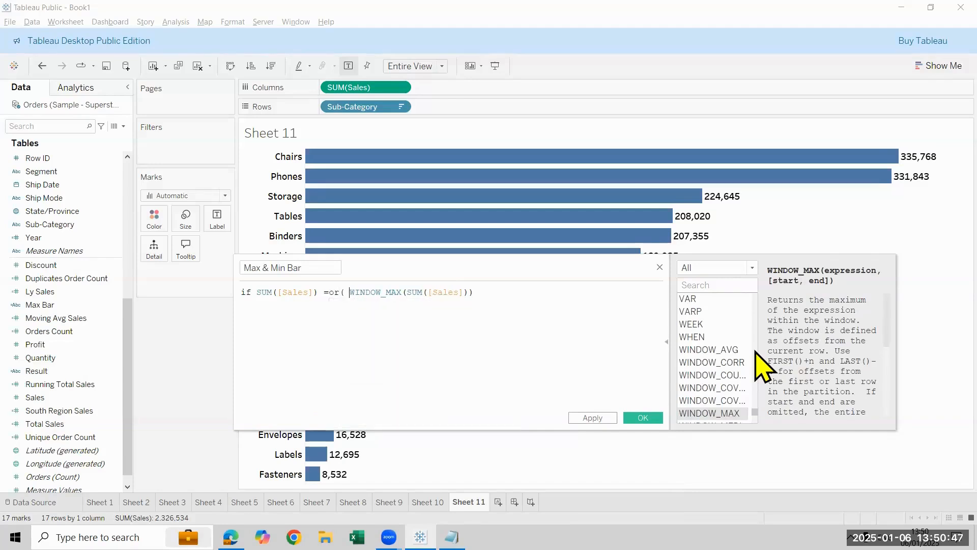
key(End)
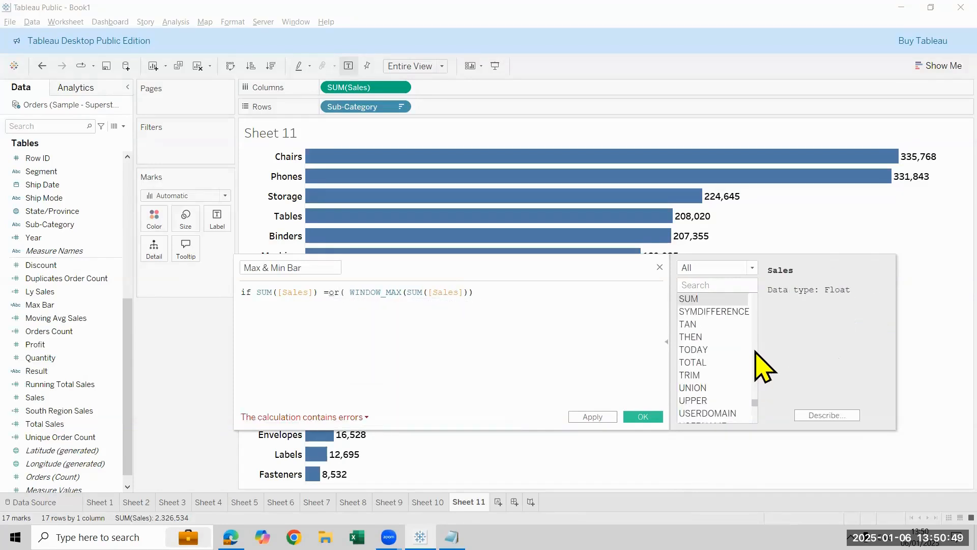
key(Left)
key(Left)
key(Left)
key(Left)
key(Left)
key(Left)
key(Left)
key(Left)
key(Left)
key(Left)
key(Left)
key(Left)
key(Left)
key(Left)
key(Left)
key(Left)
key(Left)
key(Left)
key(Left)
key(Left)
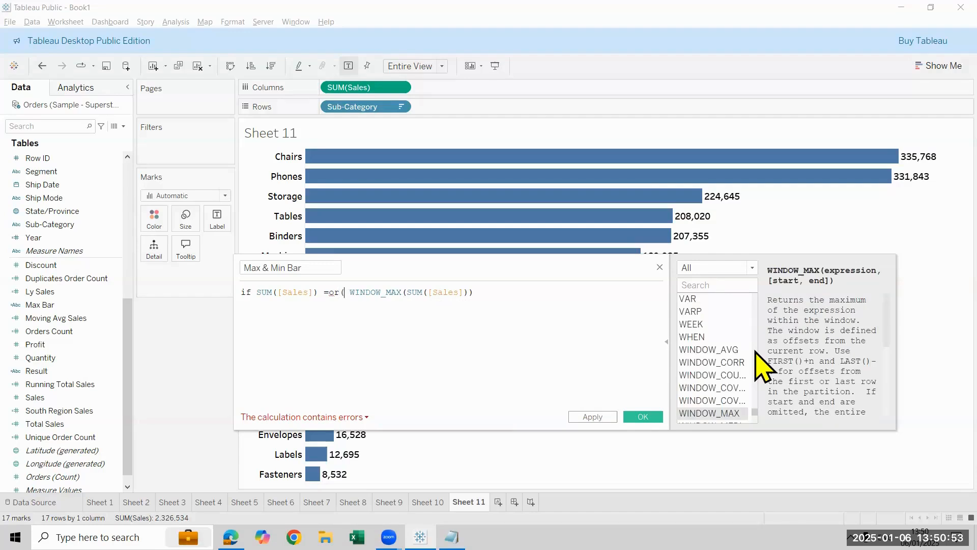
key(BackSpace)
key(BackSpace)
key(BackSpace)
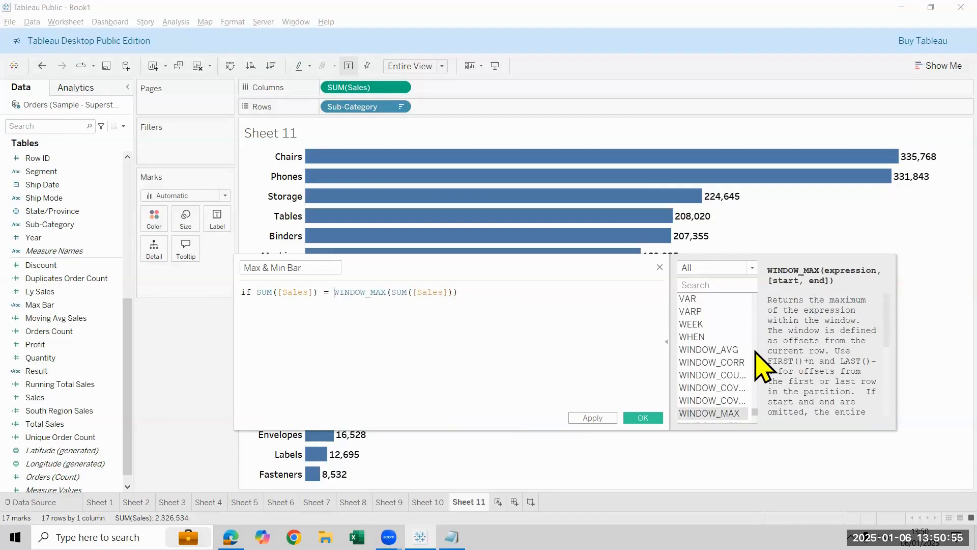
Step: Append or WINDOW_MIN(SUM([Sales])) to the end of the condition
key(End)
text(or win)
key(Down)
key(Down)
key(Down)
key(Down)
key(Down)
key(Down)
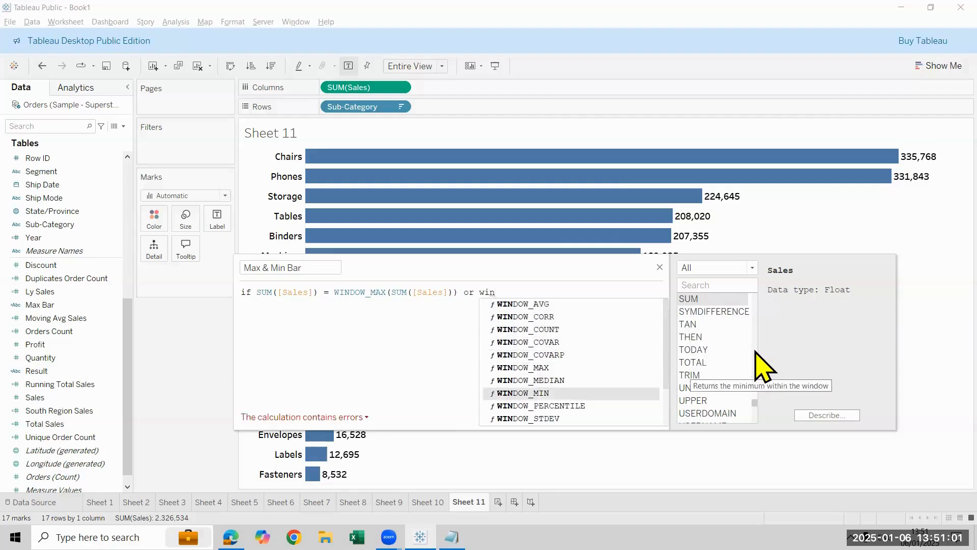
key(Return)
text(sum)
key(Return)
text(sales)
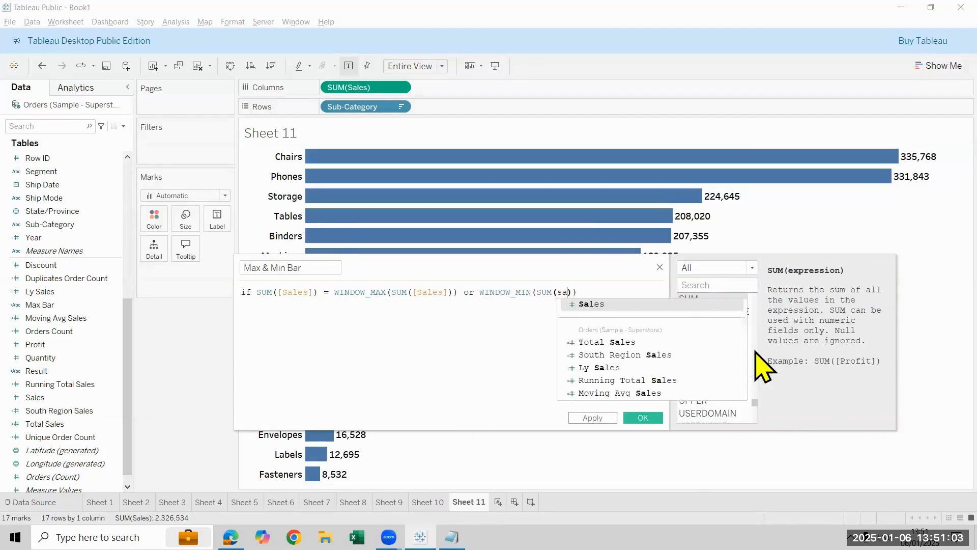
key(Return)
key(End)
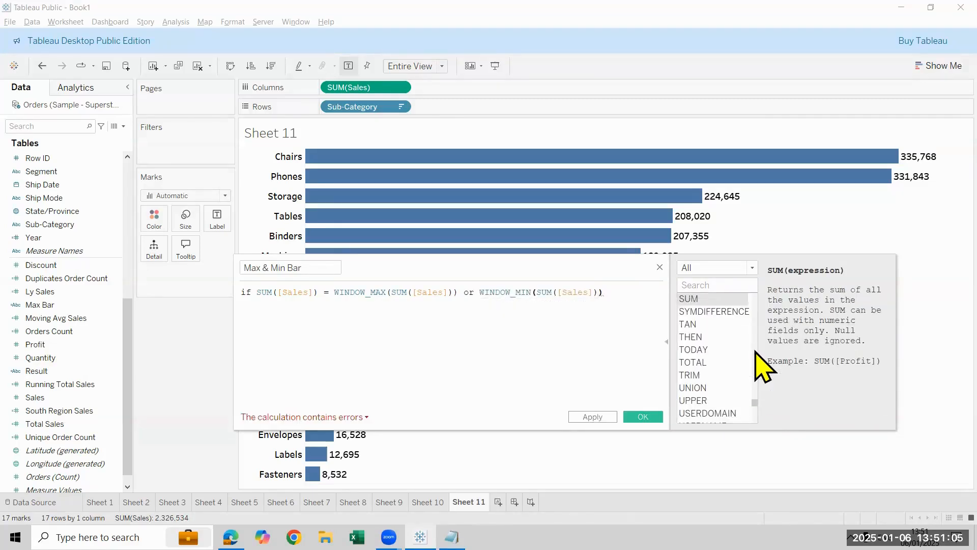
Step: Finish the formula with THEN followed by "result" END on a new line
text(th)
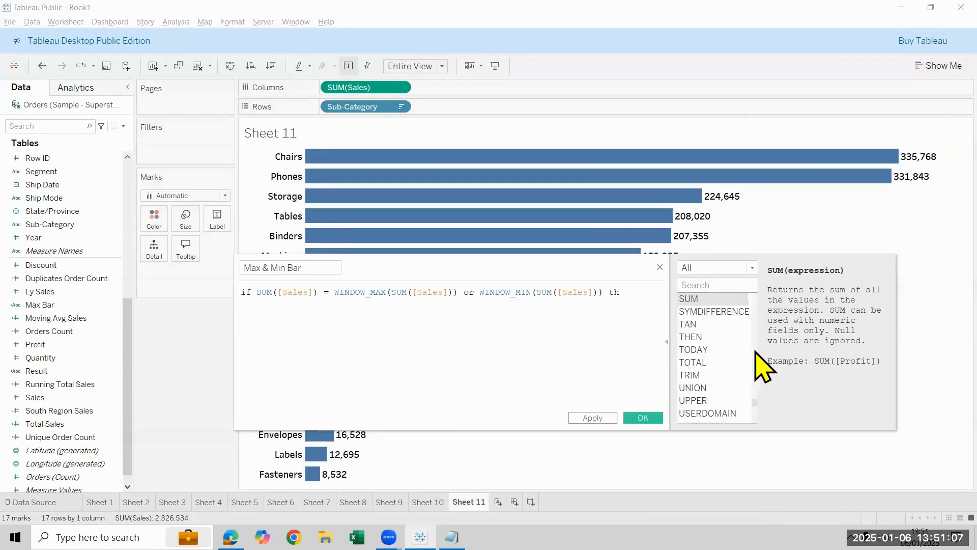
key(Return)
key(Return)
text(ma)
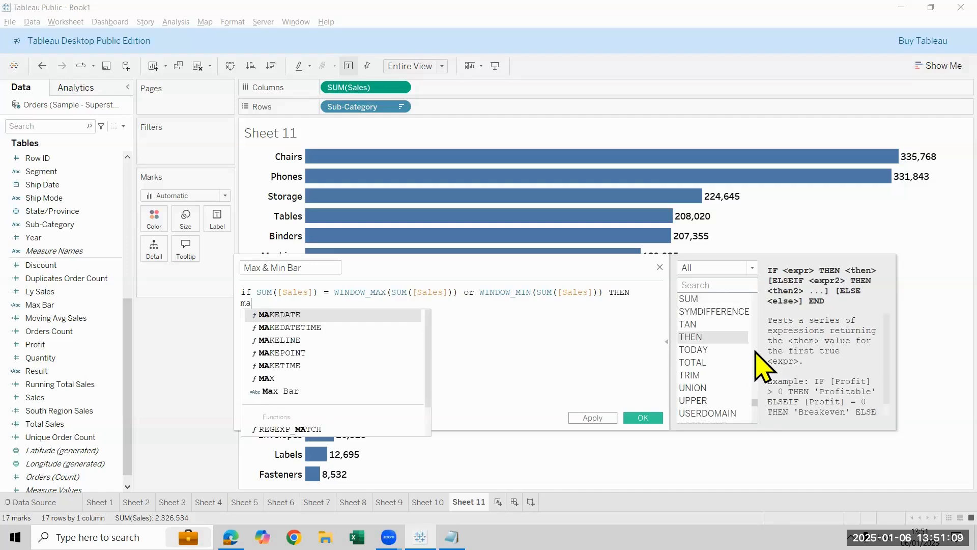
key(BackSpace)
key(BackSpace)
text(Resu)
key(BackSpace)
key(BackSpace)
key(BackSpace)
key(BackSpace)
text("result")
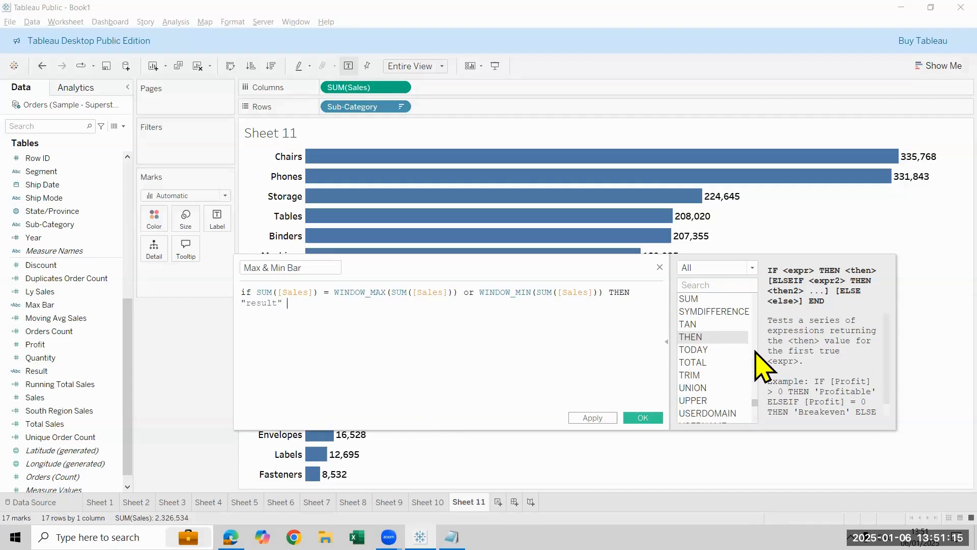
text( END)
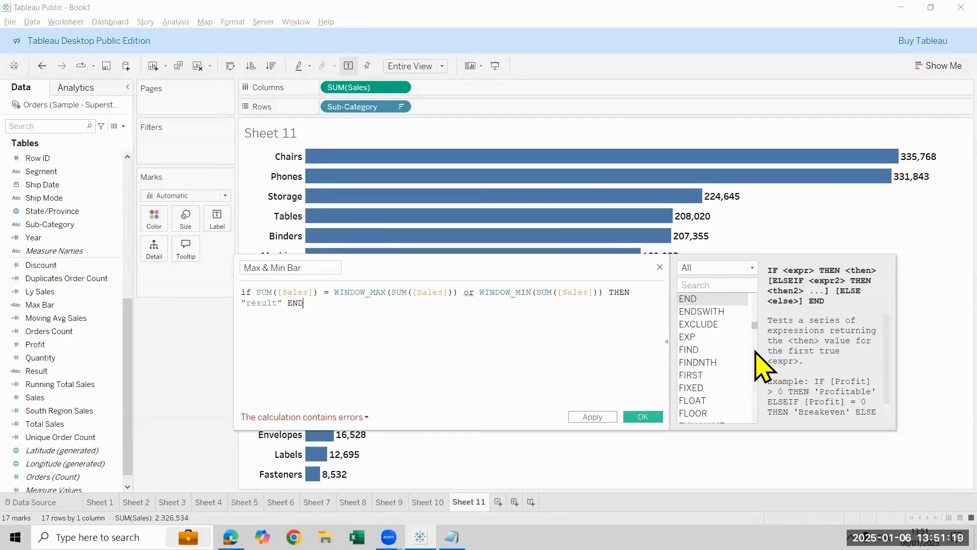
double_click(472, 294)
text(els)
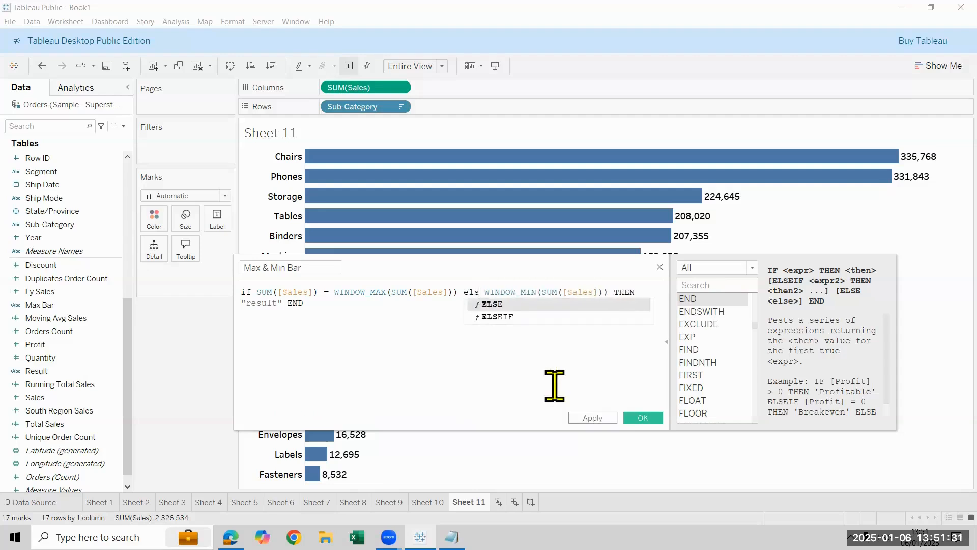
key(Down)
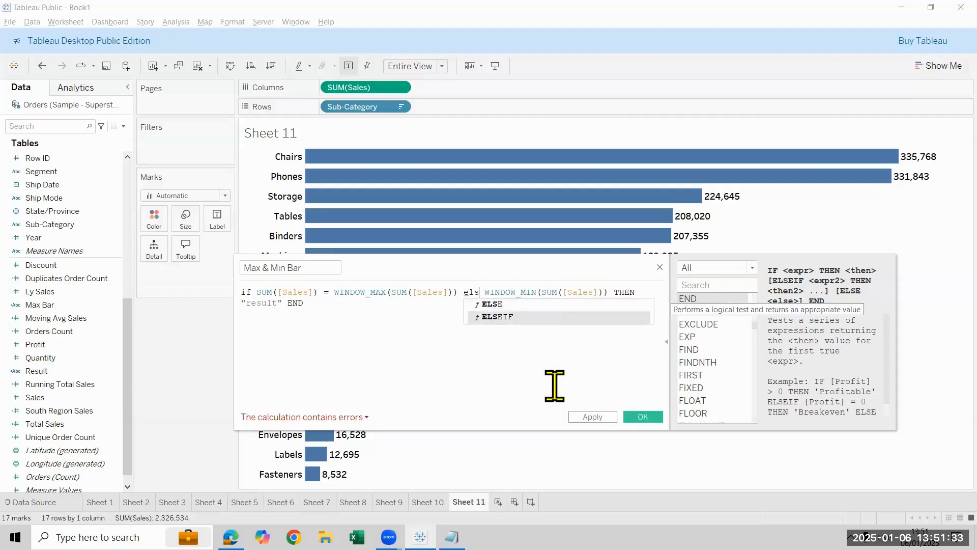
key(BackSpace)
key(BackSpace)
key(BackSpace)
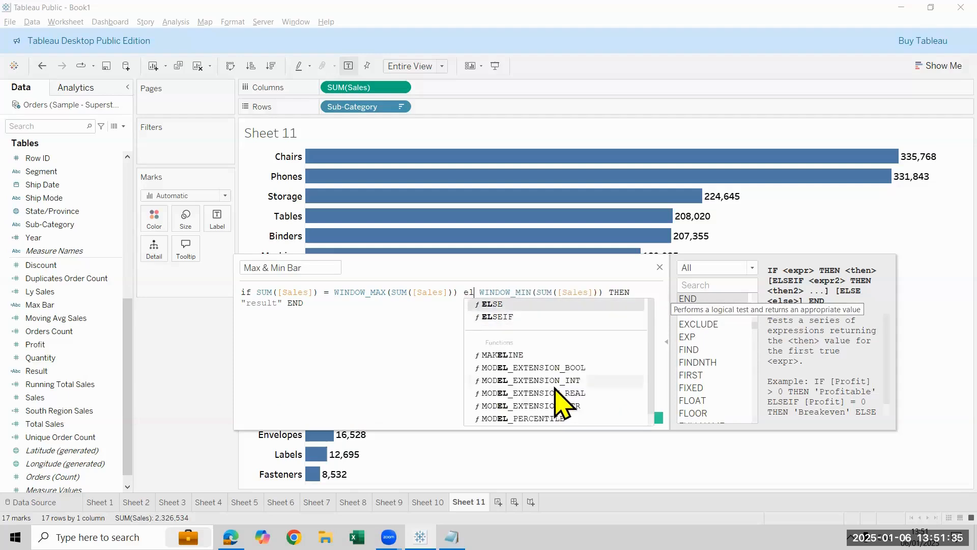
Step: Insert = "max" or between the WINDOW_MAX and WINDOW_MIN expressions in the Max & Min Bar formula
text(= "m)
text(a)
key(BackSpace)
key(BackSpace)
text("max" or)
click(554, 385)
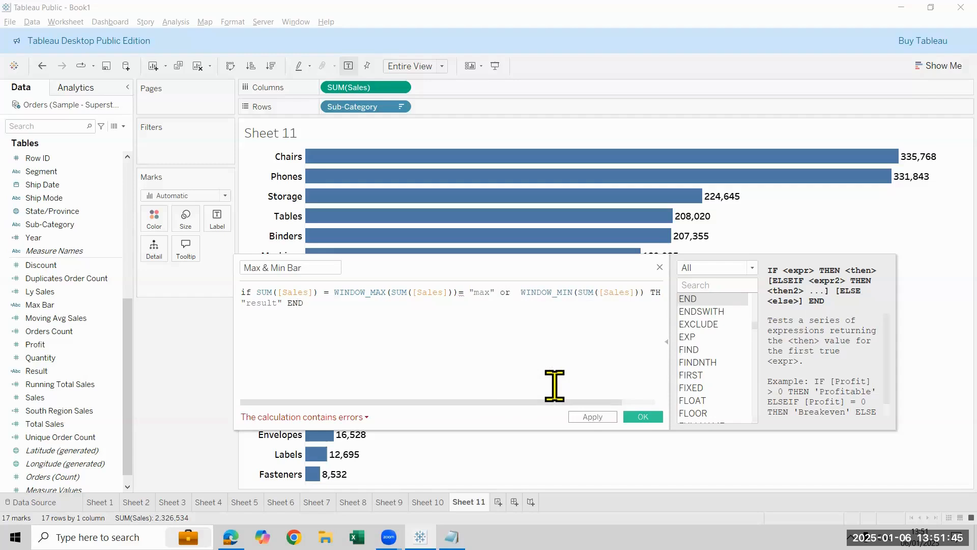
Step: Replace the equals sign before "max" in the formula with then
key(Up)
key(Right)
key(Right)
key(Right)
key(Right)
key(Right)
key(Right)
key(Right)
key(Right)
key(Right)
key(Right)
key(Right)
key(Right)
key(Right)
key(Right)
key(Right)
key(Right)
key(Right)
key(Right)
key(Right)
key(Right)
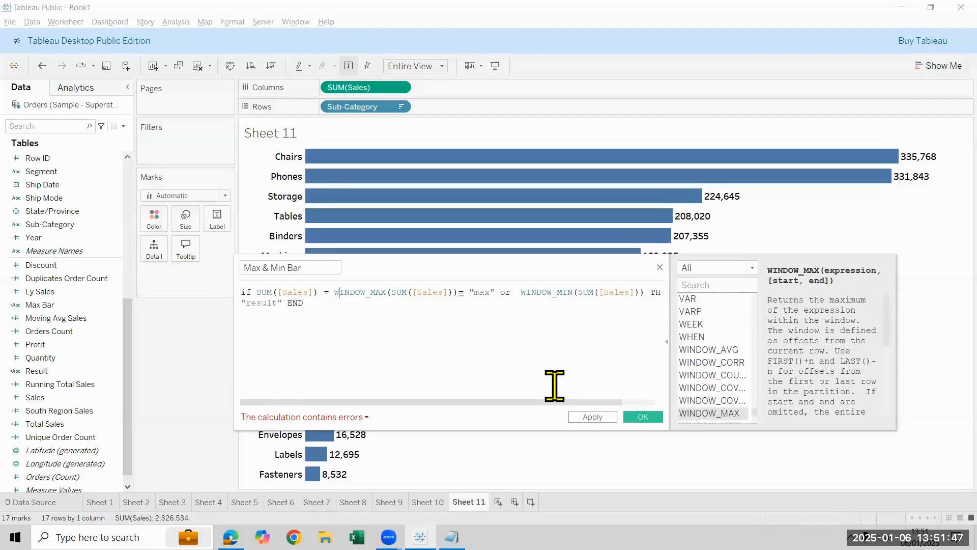
key(Right)
key(Right)
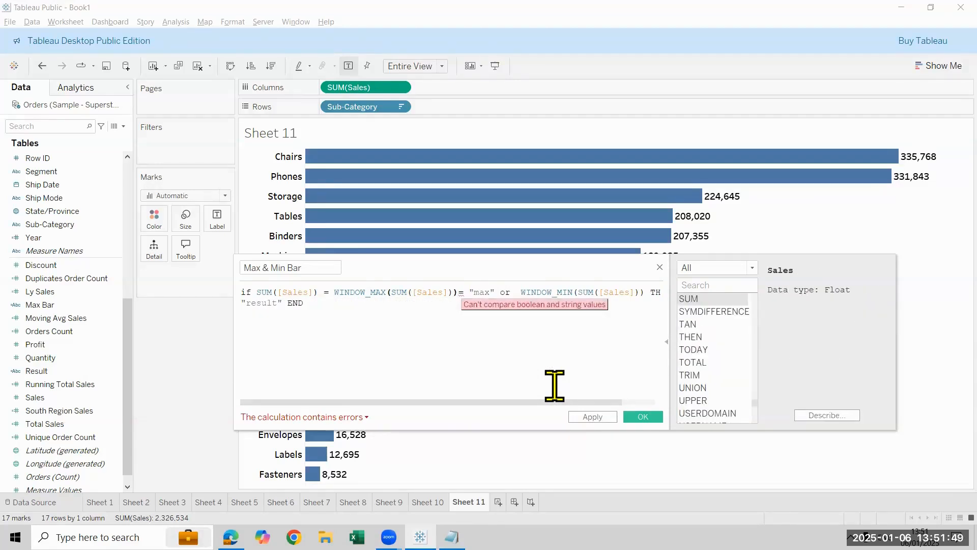
key(Delete)
text(then)
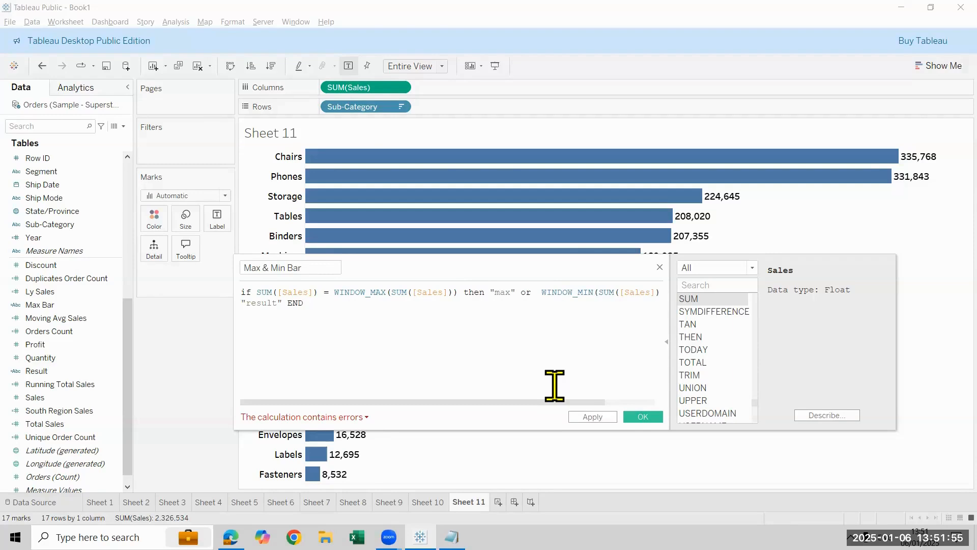
Step: Break the formula onto a new line directly after the WINDOW_MAX(SUM([Sales])) expression
key(Up)
key(End)
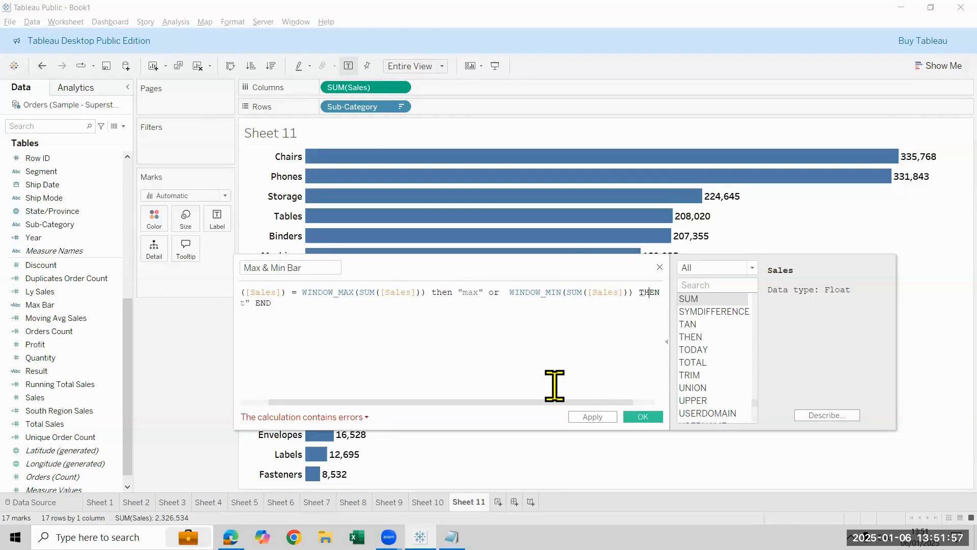
key(Right)
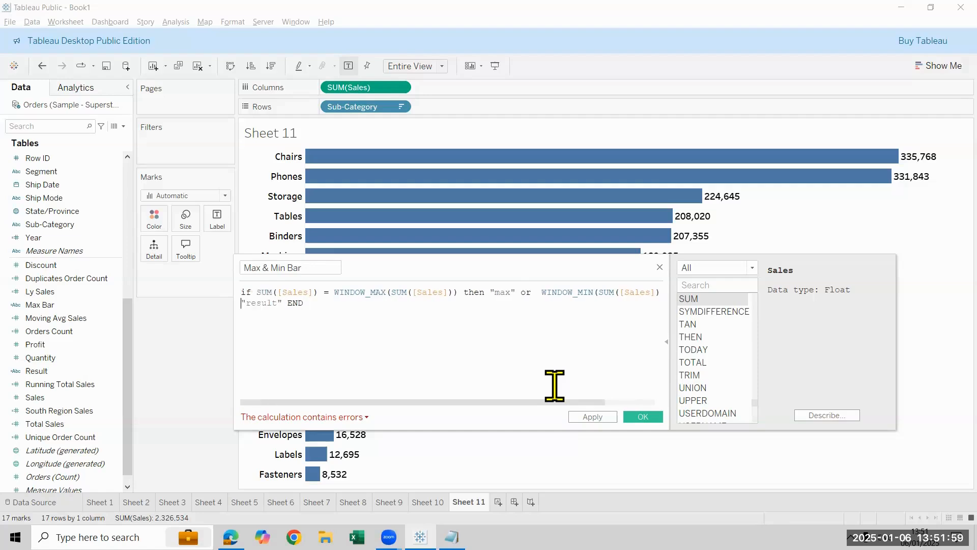
key(Left)
key(Left)
key(Left)
key(Left)
key(Left)
key(Left)
key(Left)
key(Left)
key(Left)
key(Left)
key(Left)
key(Left)
key(Left)
key(Left)
key(Left)
key(Left)
key(Left)
key(Left)
key(Left)
key(Left)
key(Left)
key(Left)
key(Left)
key(Left)
key(Left)
key(Left)
key(Left)
key(Left)
key(Left)
key(Left)
key(Left)
key(Left)
key(Left)
key(Return)
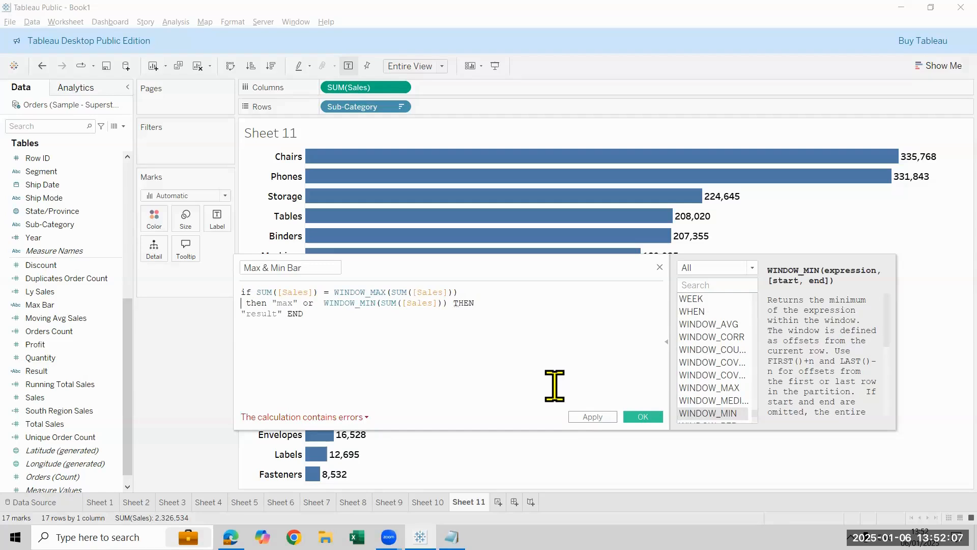
Step: Enlarge the formula text and remove then "max" so the second line begins with or
scroll(555, 386, up, 3)
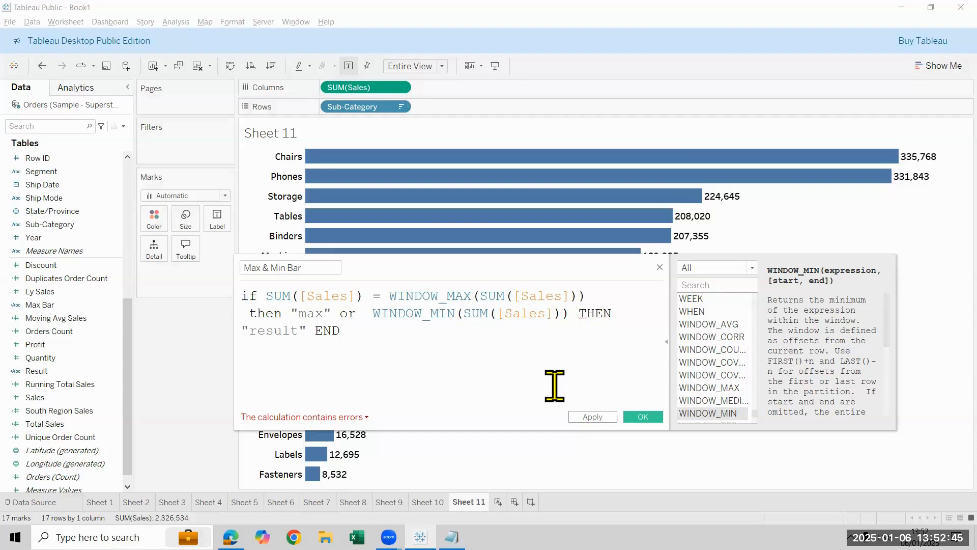
key(shift+Right)
key(shift+Right)
key(shift+Right)
key(shift+Right)
key(shift+Right)
key(shift+Right)
key(shift+Right)
key(shift+Right)
key(shift+Right)
key(shift+Right)
key(shift+Right)
key(shift+Right)
key(shift+Right)
key(shift+Right)
key(shift+Left)
key(shift+Left)
key(Delete)
Step: Insert SUM([Sales])= between or and WINDOW_MIN to complete the second comparison
key(Right)
key(Right)
text(sum)
key(Return)
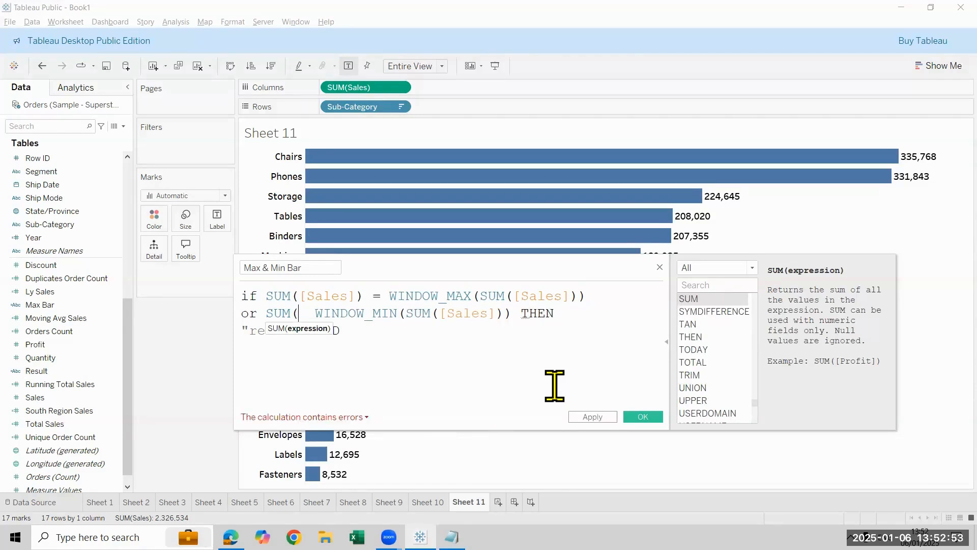
text(sales)
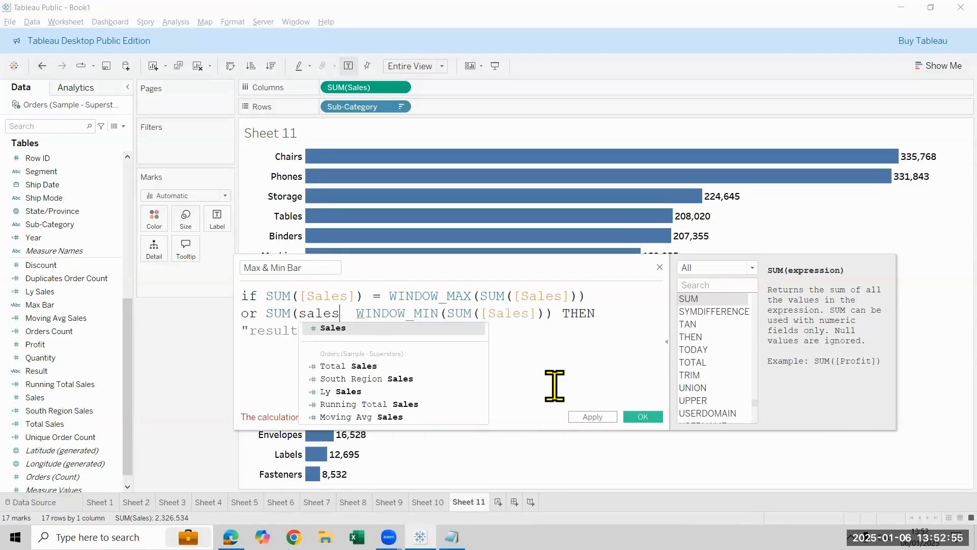
key(Return)
text()=)
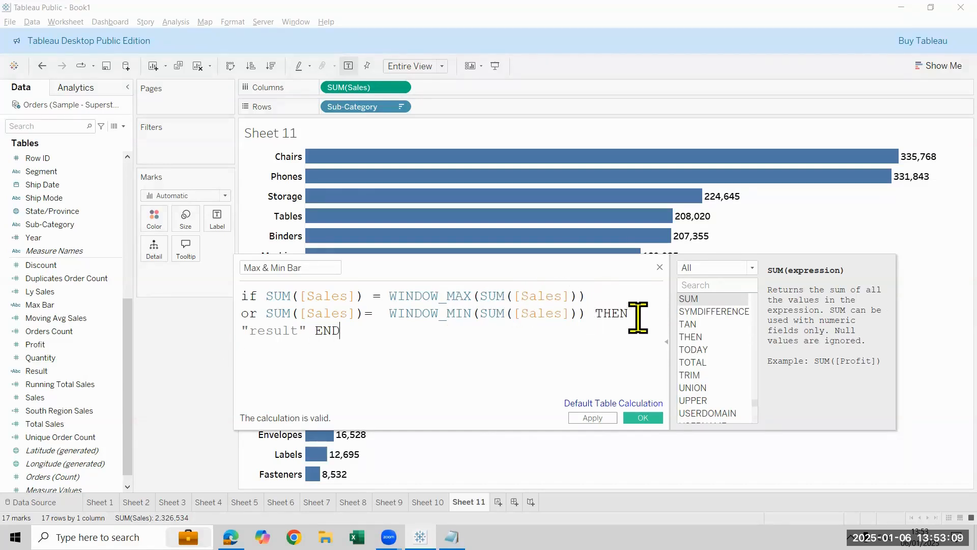
Step: Save the Max & Min Bar calculation and color the bars by that field
click(643, 417)
drag(61, 306, 154, 218)
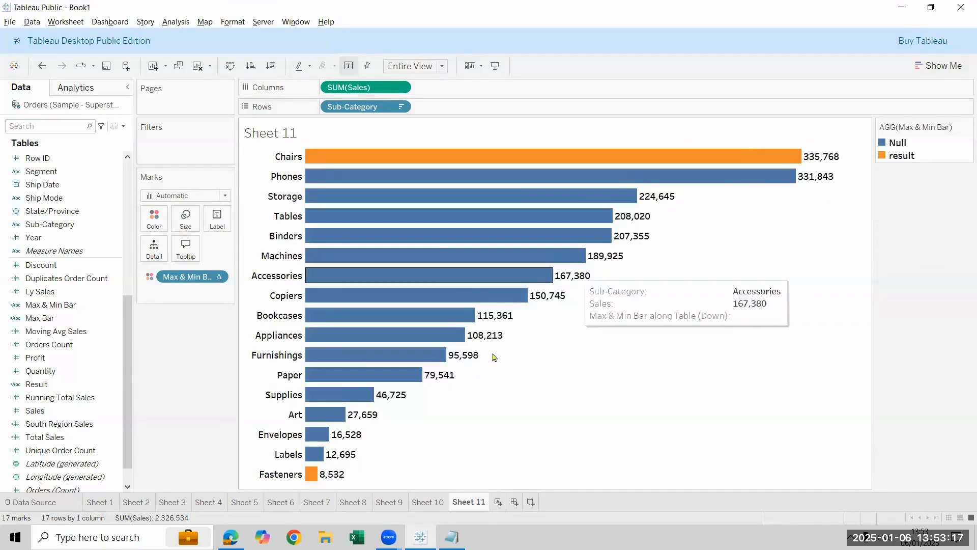
Step: Review the Max & Min Bar formula in a widened editor with larger text and the function reference hidden, and close it
right_click(59, 304)
click(104, 351)
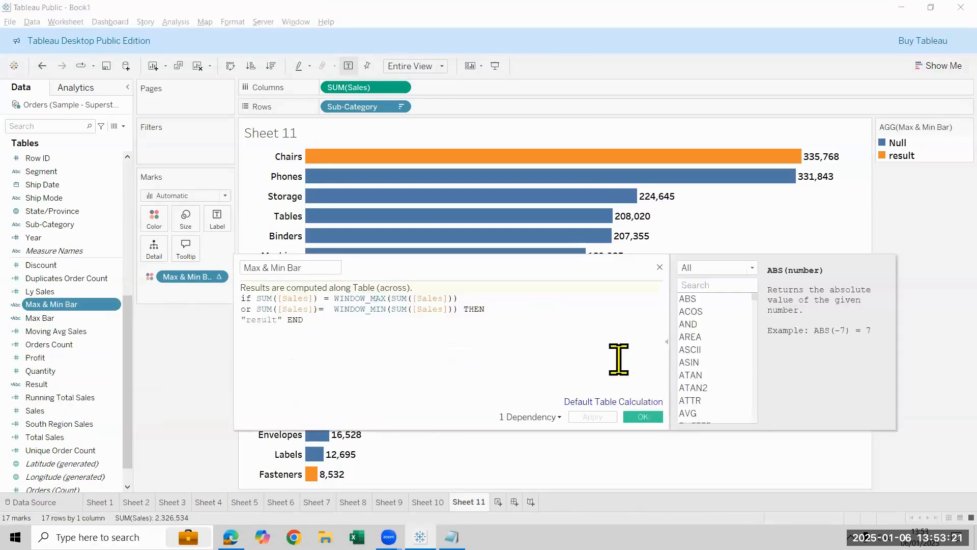
scroll(618, 359, up, 6)
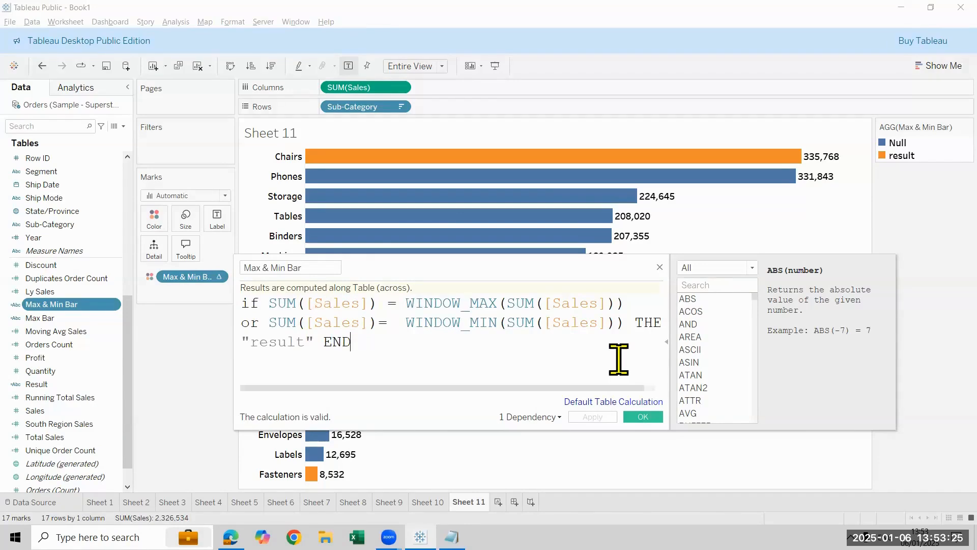
scroll(619, 359, down, 1)
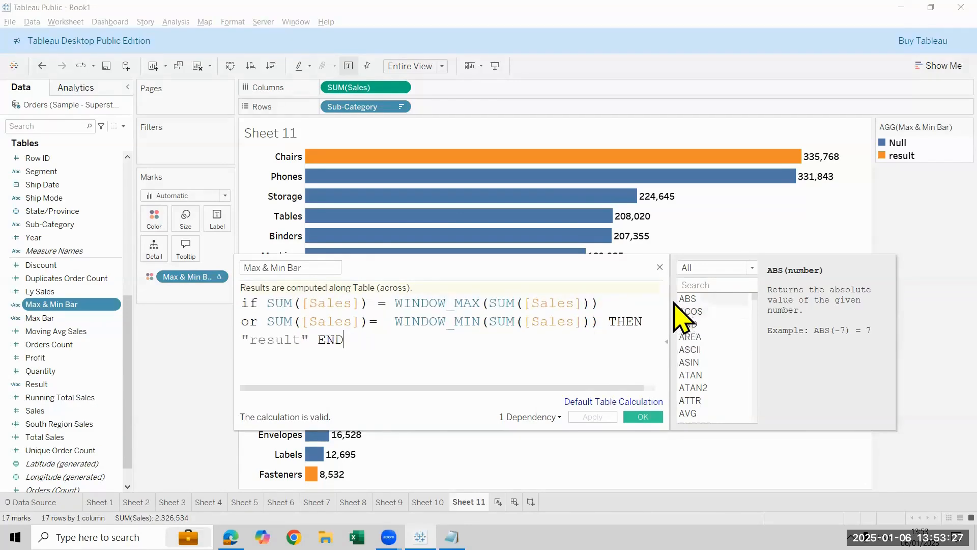
click(667, 343)
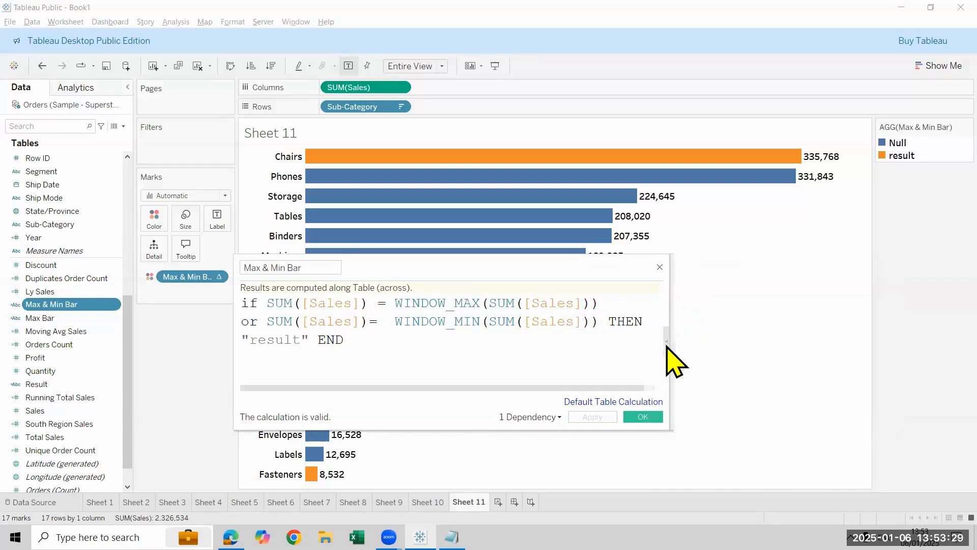
drag(670, 312, 841, 307)
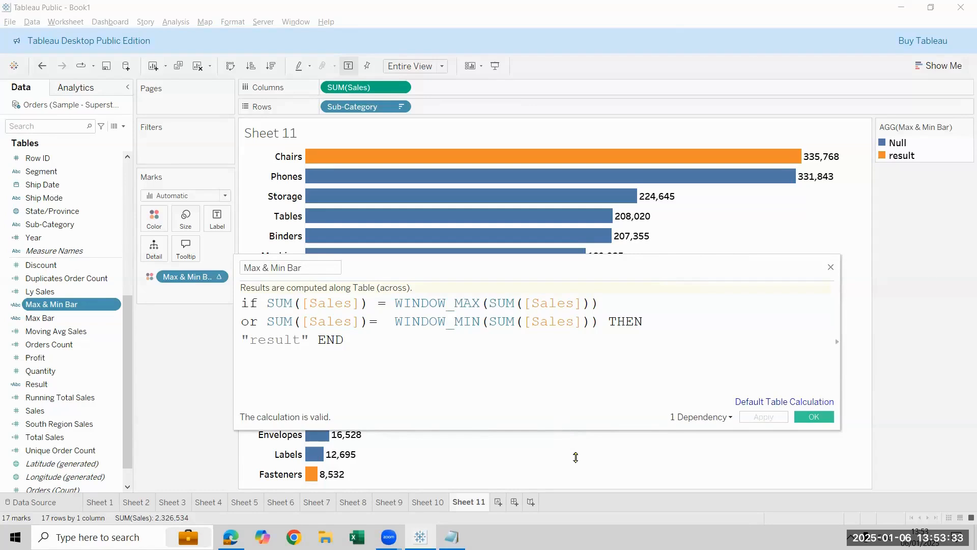
drag(576, 458, 577, 454)
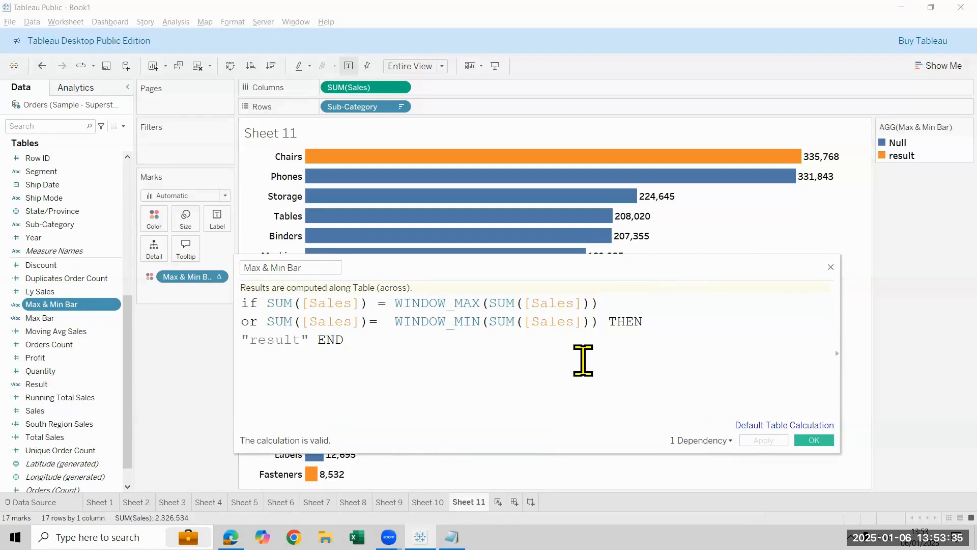
ctrl+scroll(583, 360, up, 3)
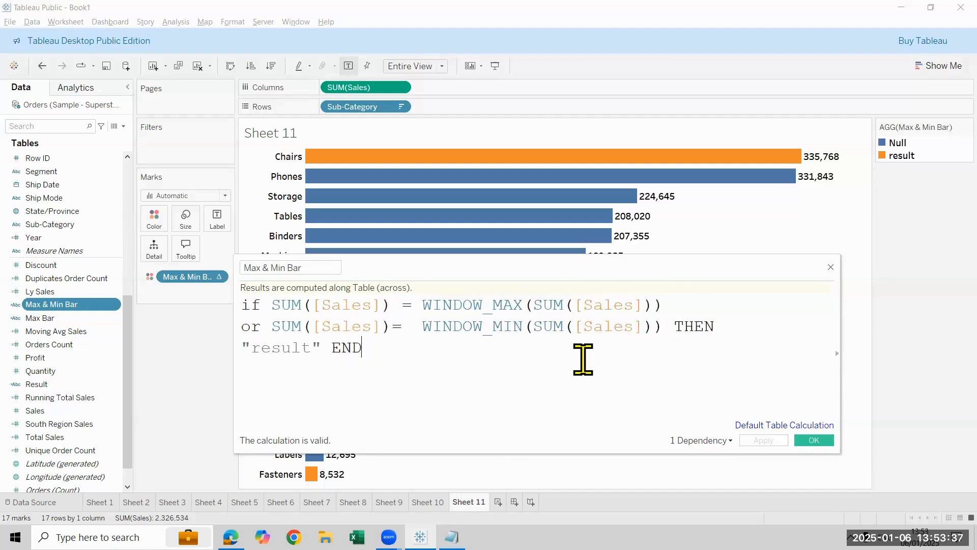
ctrl+scroll(583, 359, up, 1)
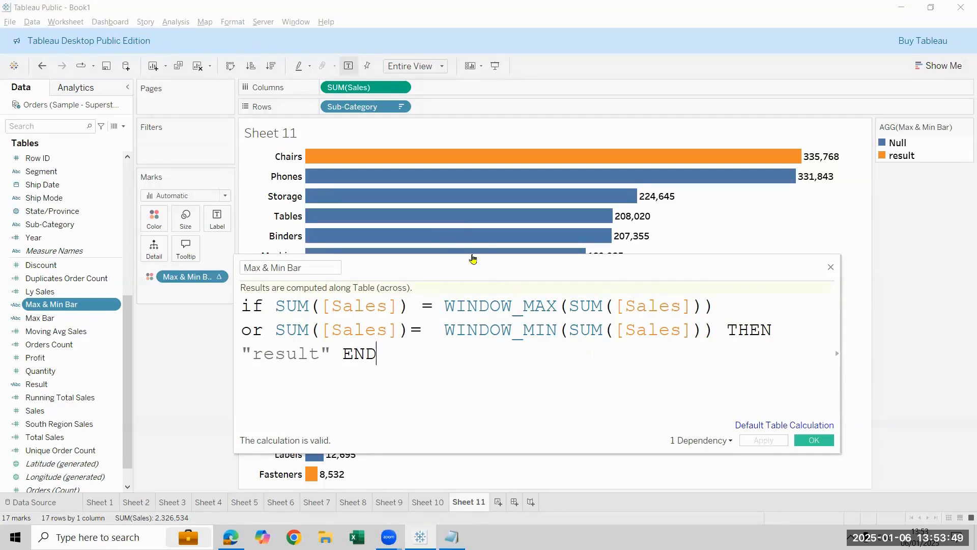
drag(485, 265, 535, 200)
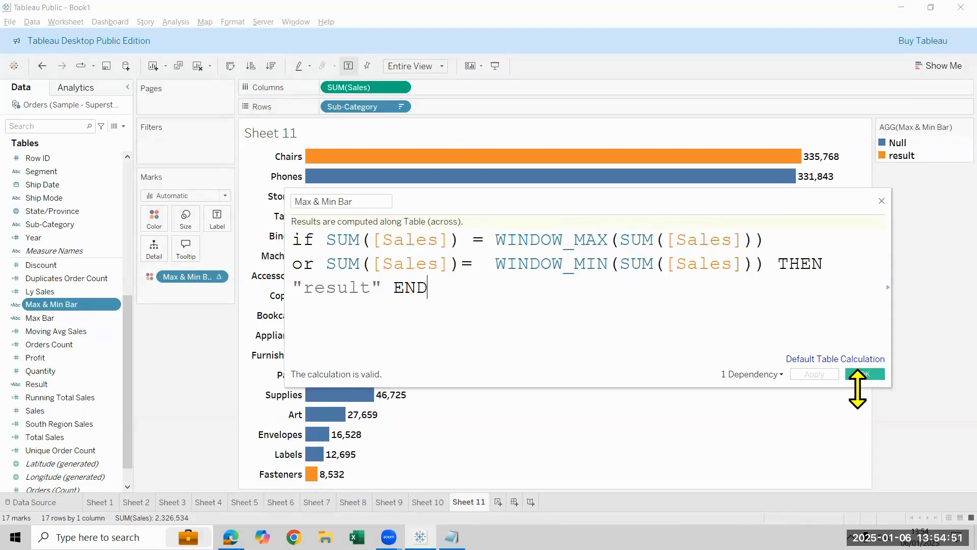
click(870, 375)
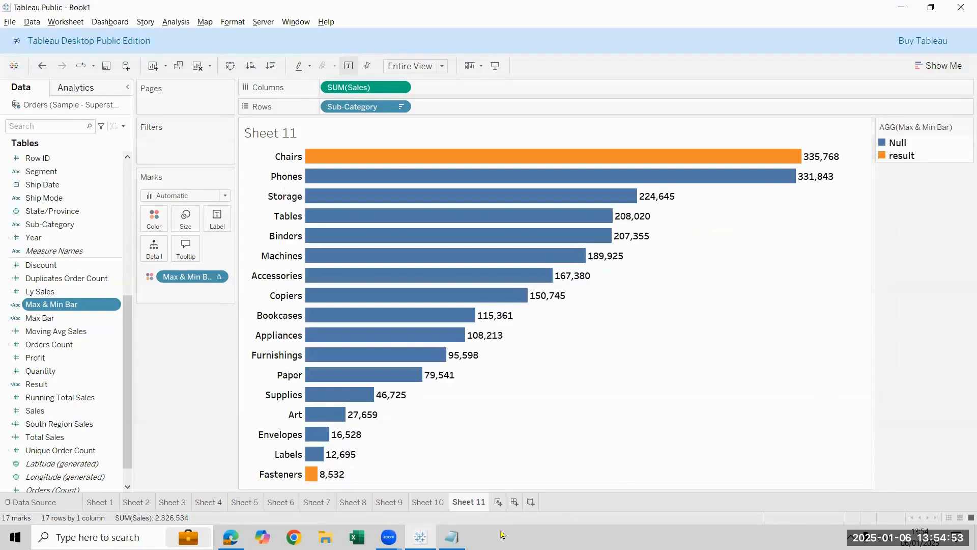
Step: Create a new worksheet with a bar chart of Sales by Sub-Category, sorted descending and fitted to Entire View
click(497, 502)
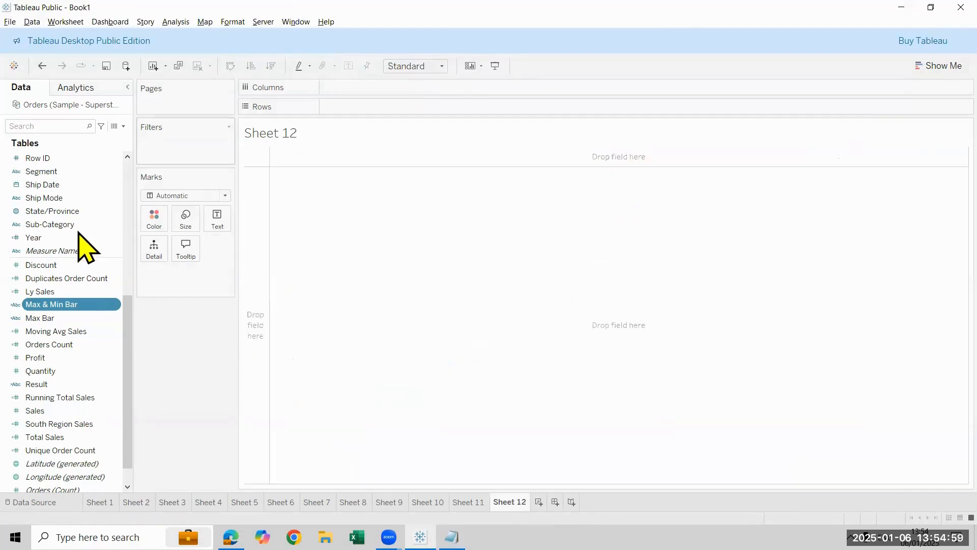
drag(70, 228, 399, 106)
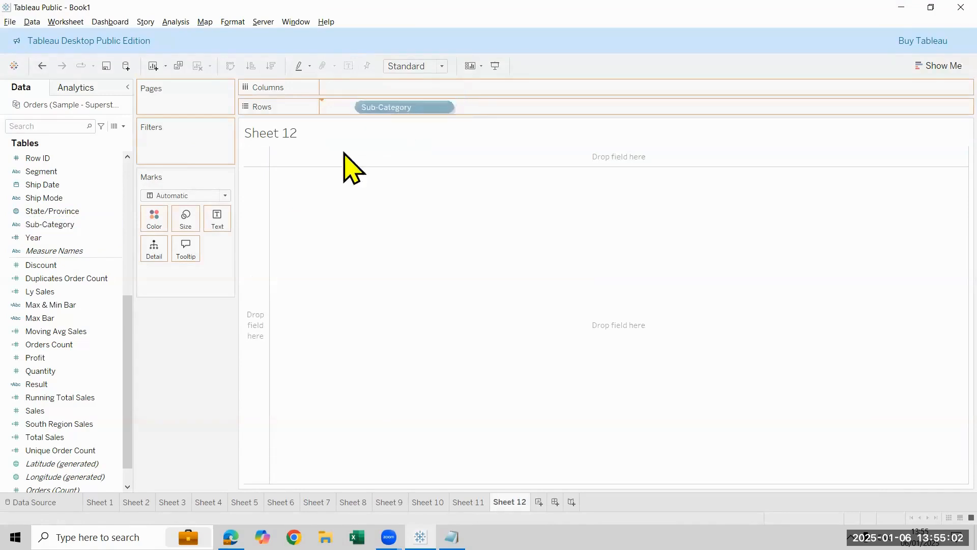
click(99, 411)
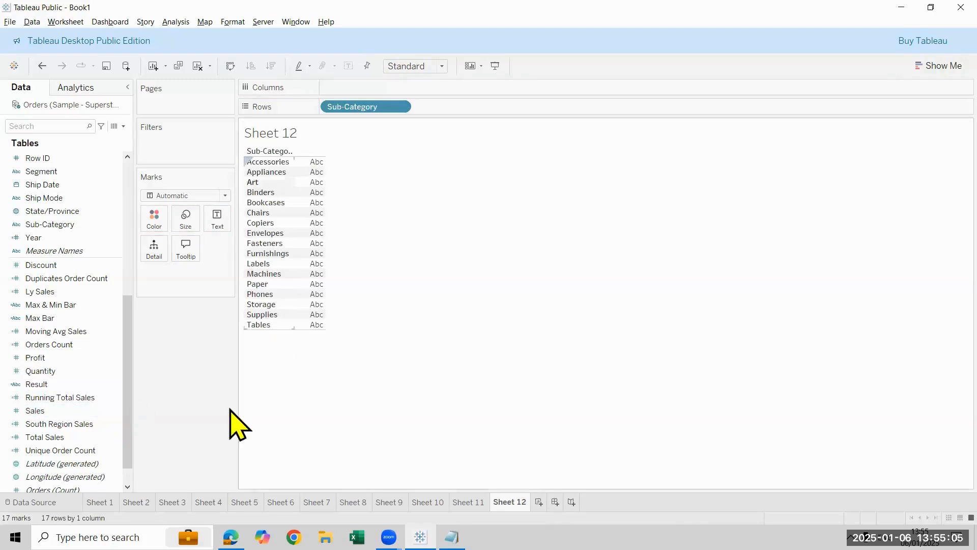
drag(113, 406, 392, 85)
click(430, 66)
click(424, 113)
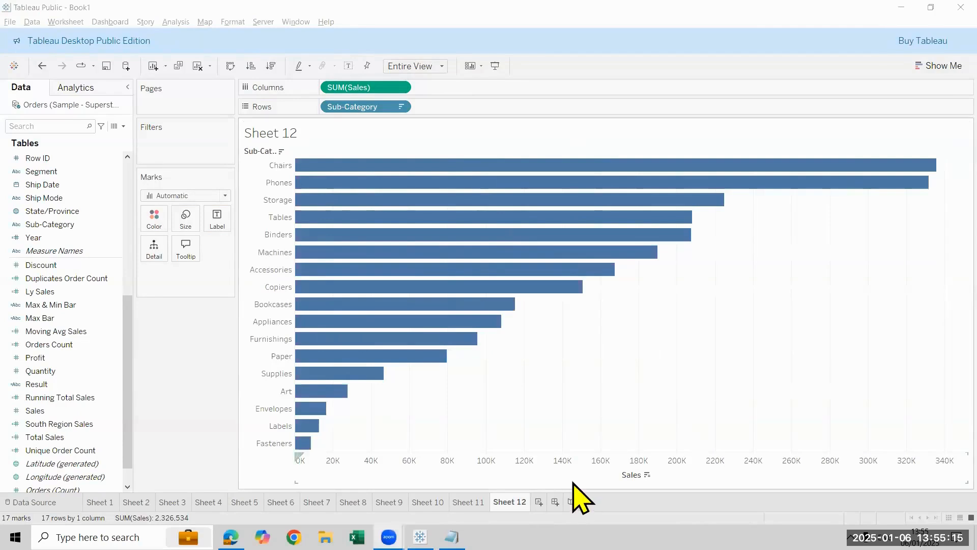
Step: Paste the copied formatting onto Sheet 12 and hide the Sales axis
right_click(527, 503)
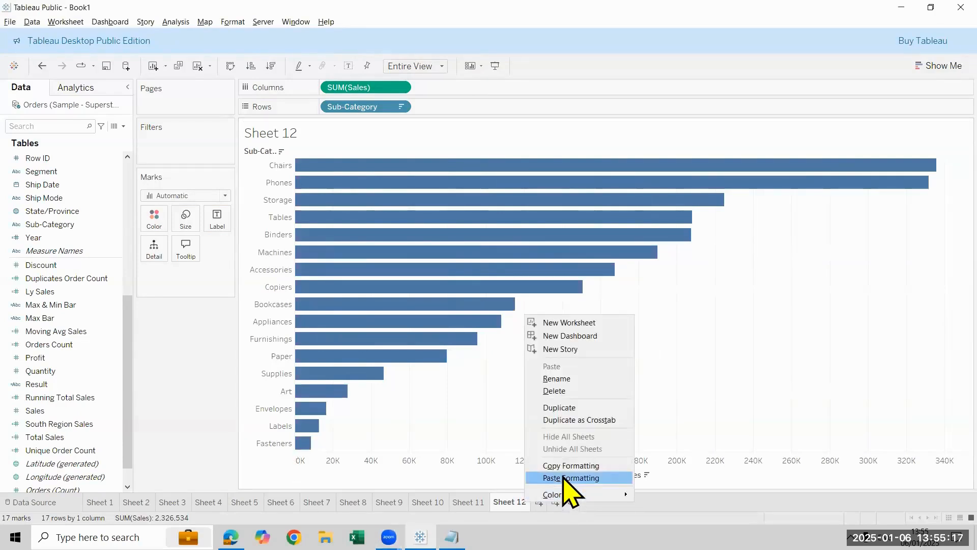
click(563, 479)
right_click(519, 483)
key(Escape)
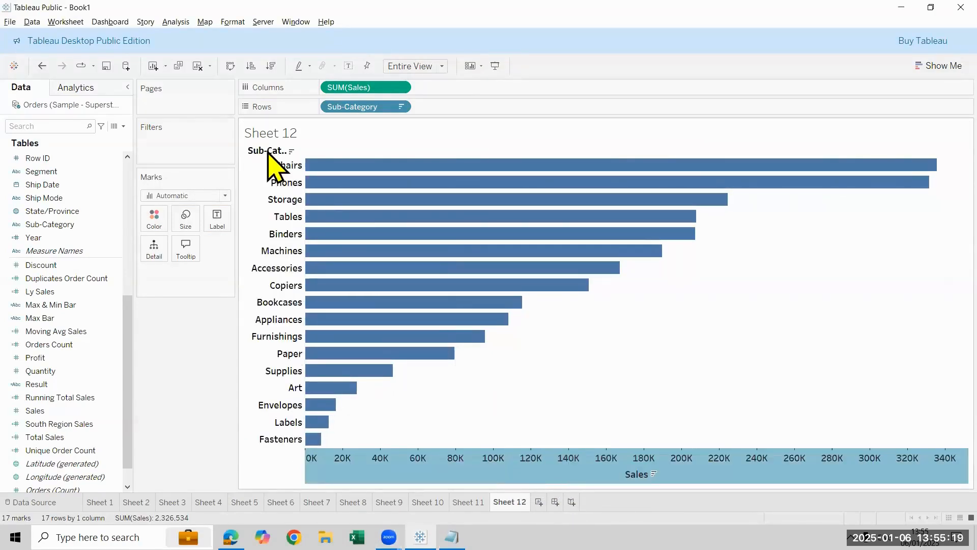
Step: Hide the field labels for rows and show mark labels on the bars
right_click(271, 151)
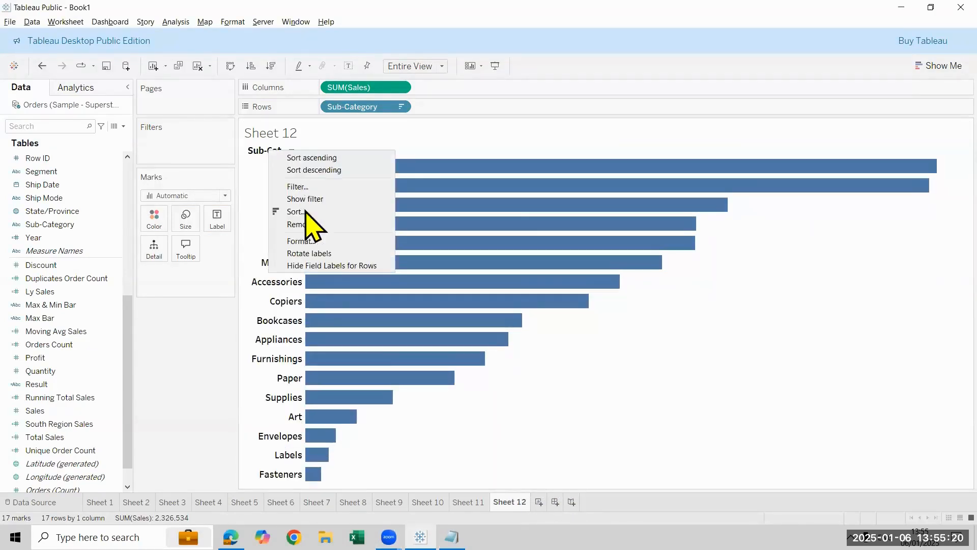
click(297, 269)
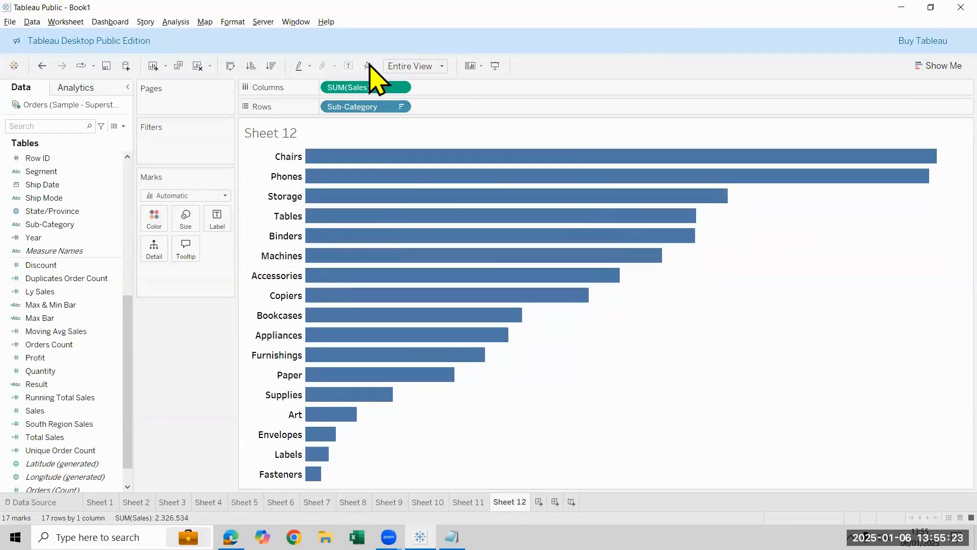
click(349, 66)
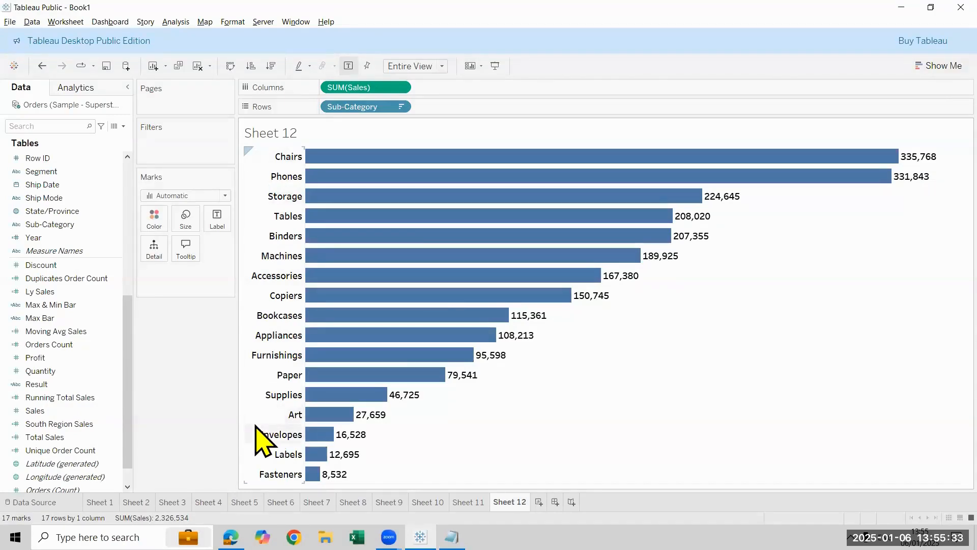
Step: Create a calculated field named Sno with the formula INDEX()
click(123, 126)
click(76, 137)
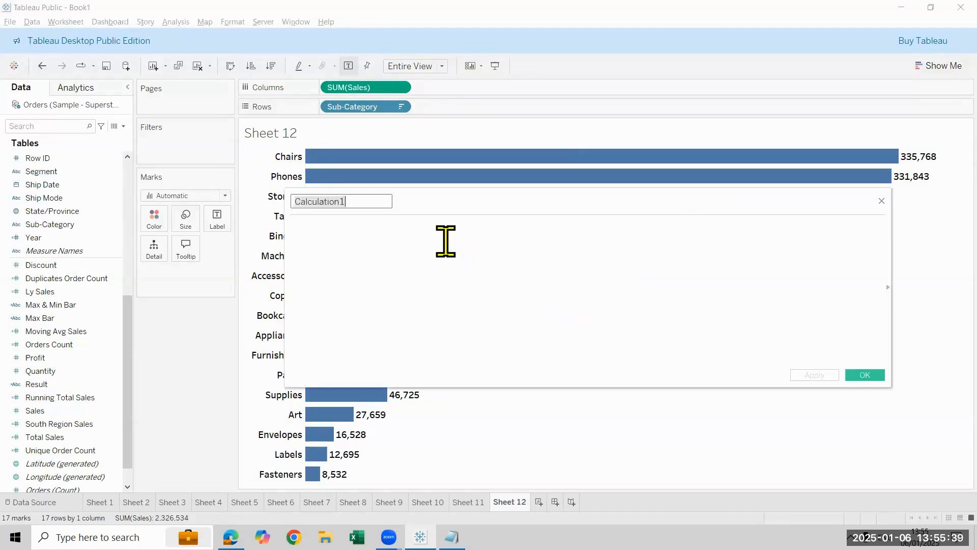
text(In)
key(BackSpace)
key(BackSpace)
text(Sno)
key(Tab)
text(ind)
key(Return)
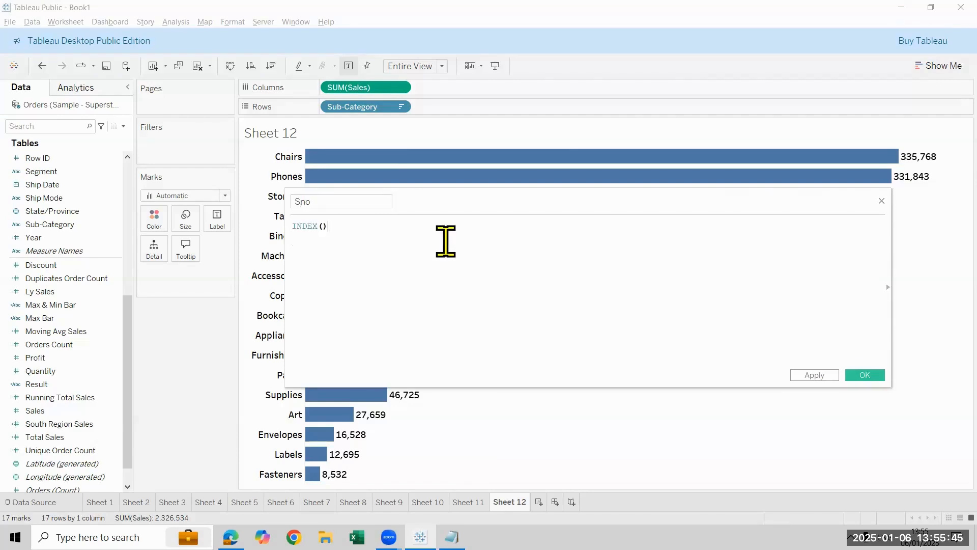
click(865, 375)
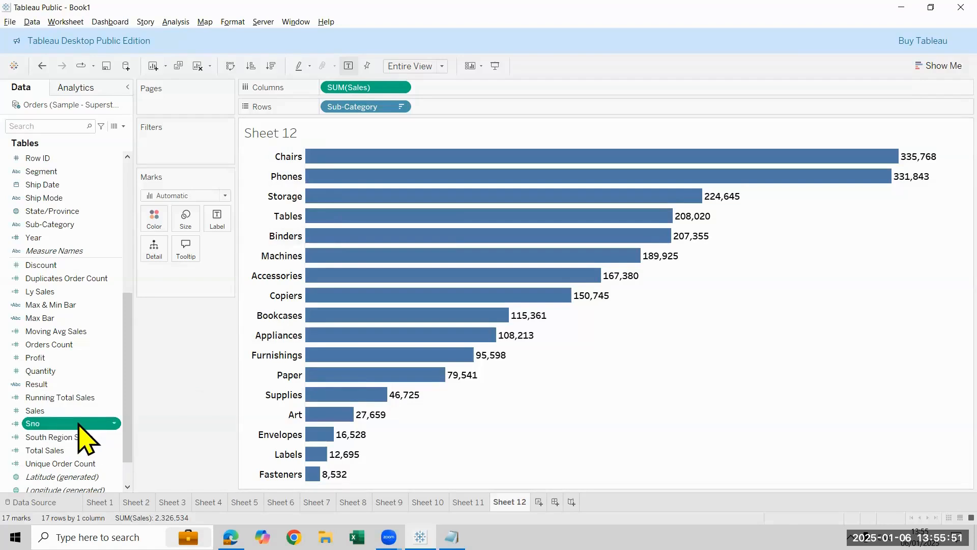
Step: Review the Sno formula in a smaller editor with larger text, and close it
right_click(79, 426)
click(913, 281)
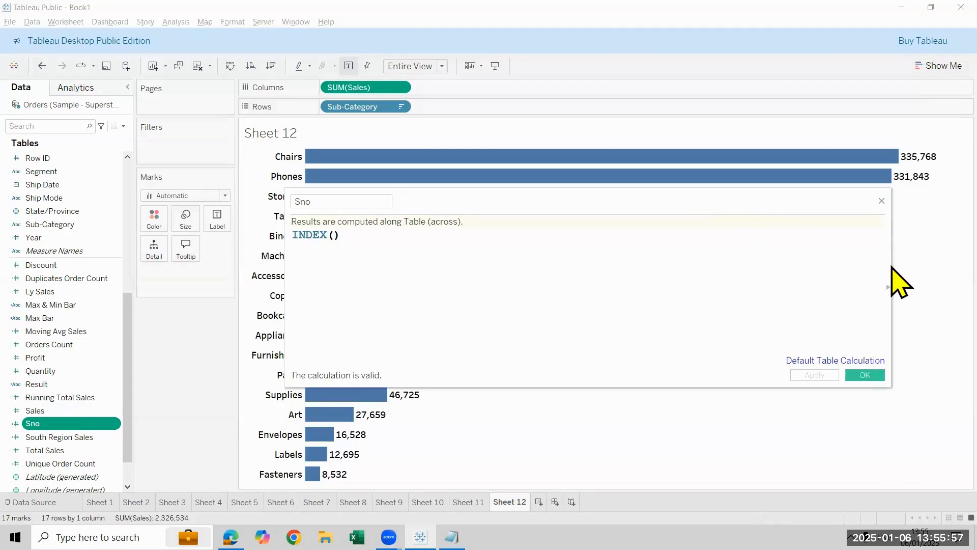
drag(602, 281, 552, 283)
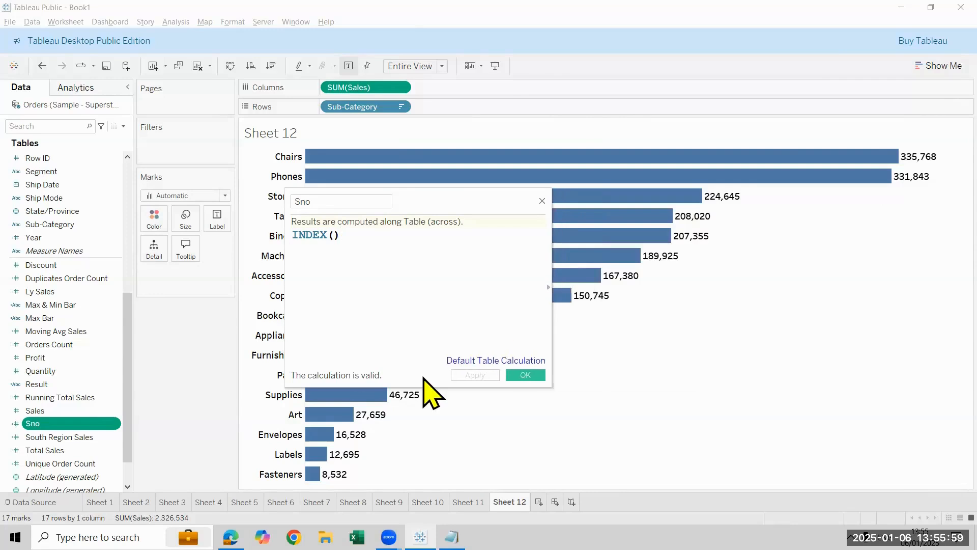
drag(422, 389, 434, 363)
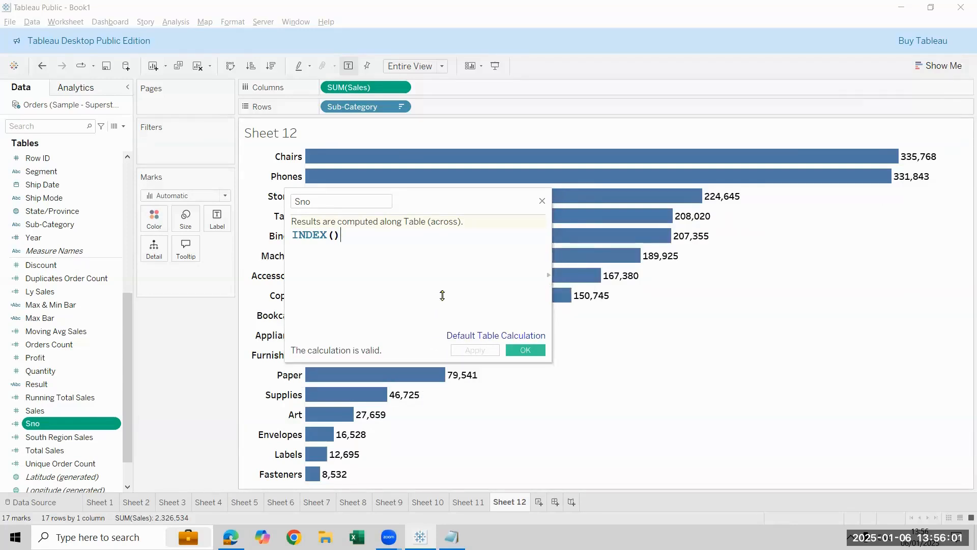
drag(547, 270, 630, 252)
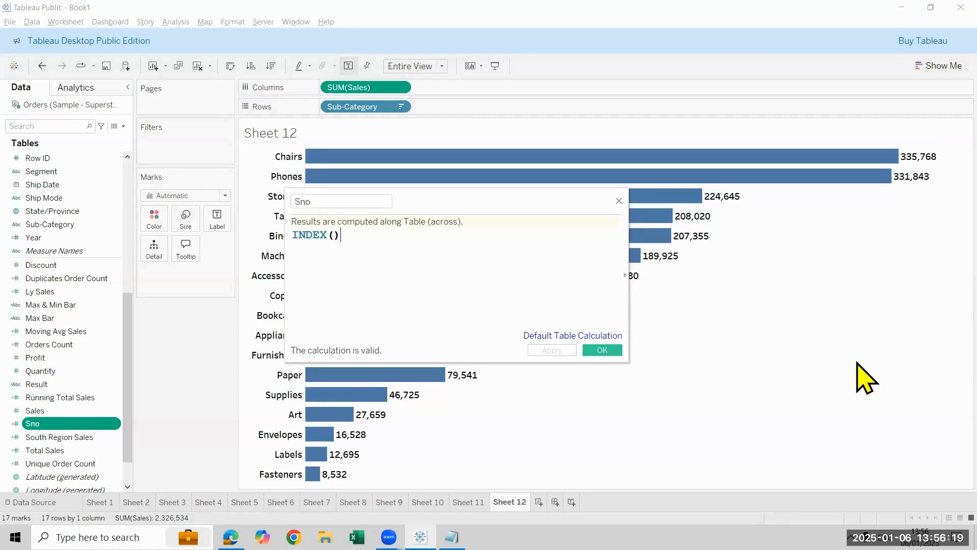
click(609, 355)
Step: Try the continuous Sno field on Rows beside Sub-Category, and remove it again
drag(93, 425, 338, 110)
drag(327, 108, 481, 107)
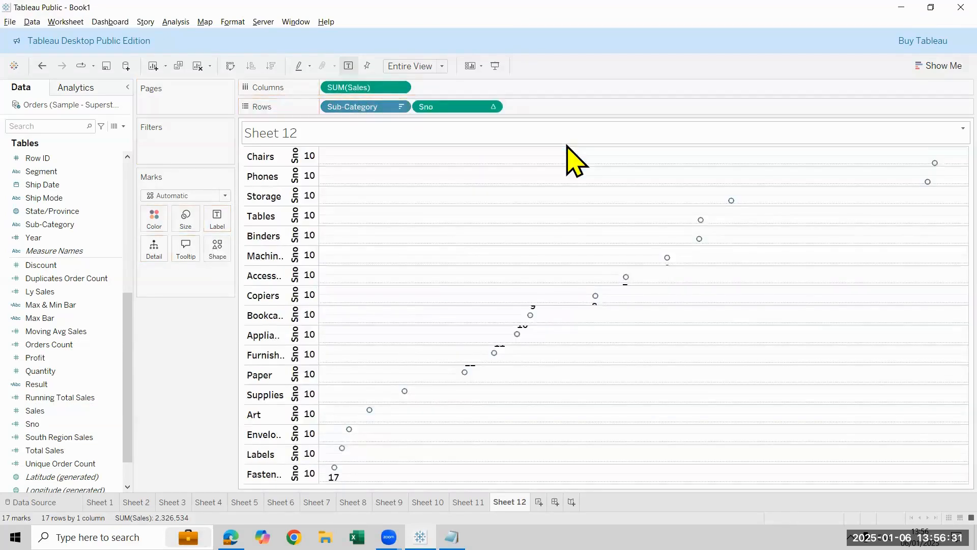
drag(480, 107, 99, 437)
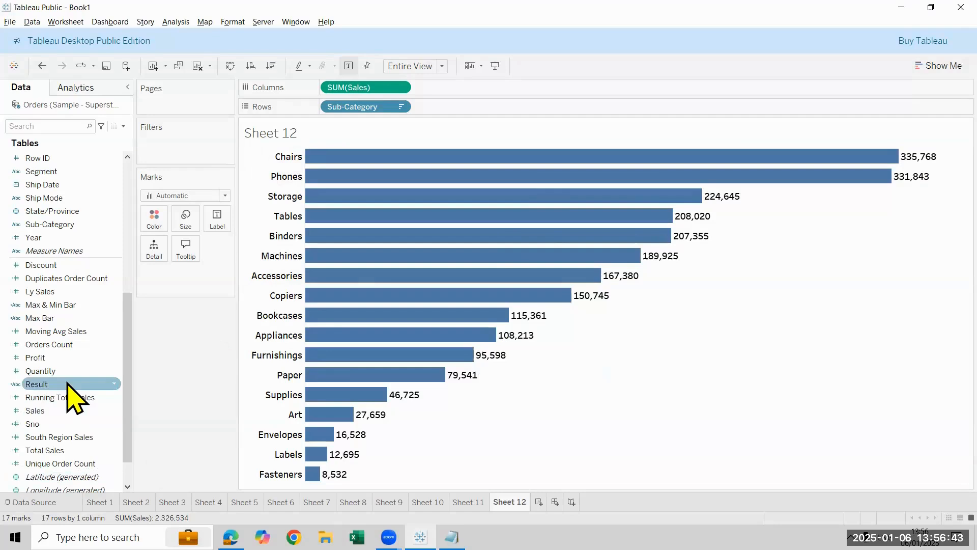
drag(32, 423, 456, 109)
drag(362, 102, 53, 434)
Step: Convert Sno to discrete and place it before Sub-Category on Rows
right_click(53, 433)
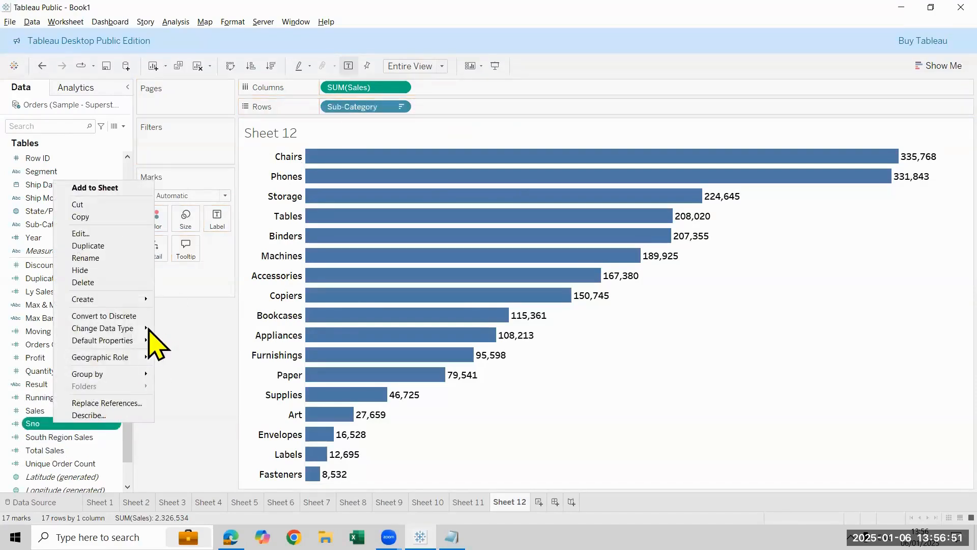
click(130, 319)
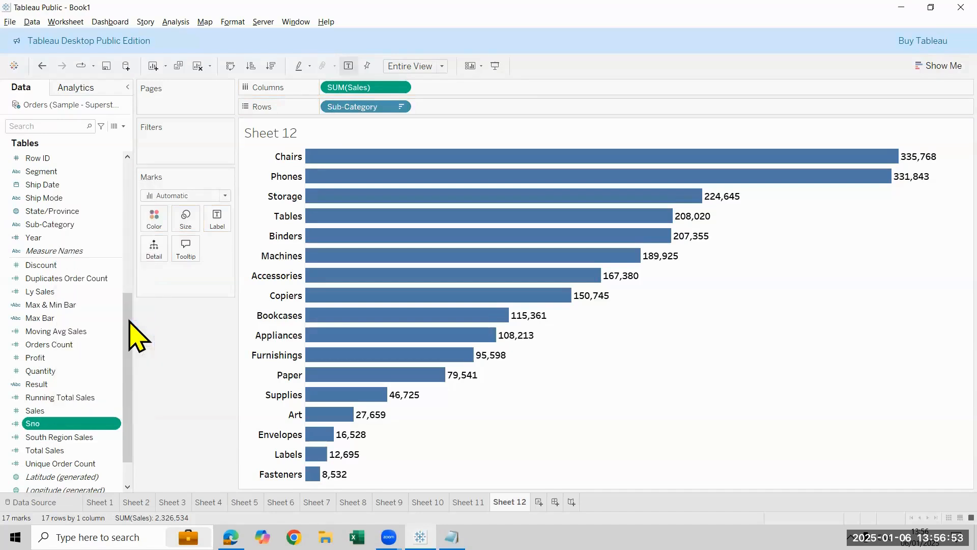
drag(56, 427, 322, 110)
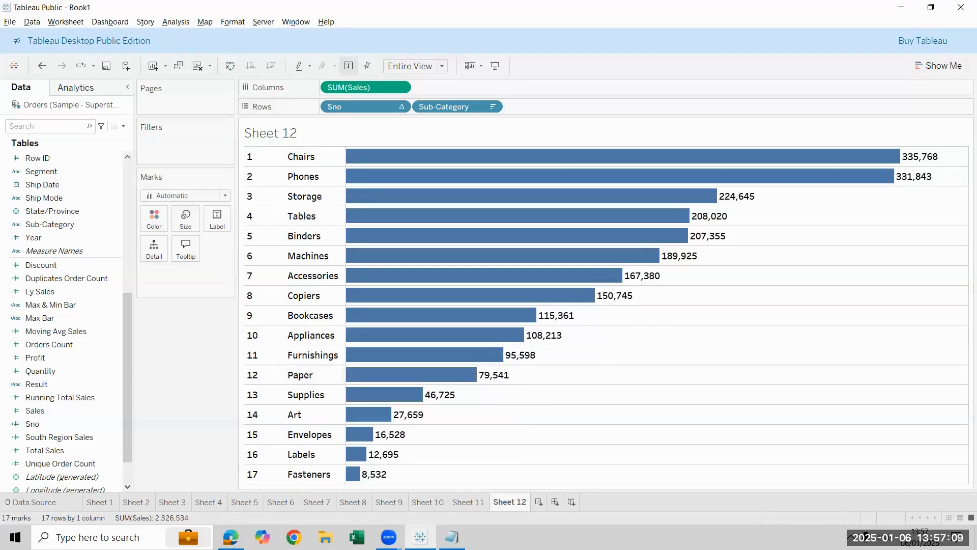
Step: Duplicate the Sheet 12 worksheet
right_click(522, 502)
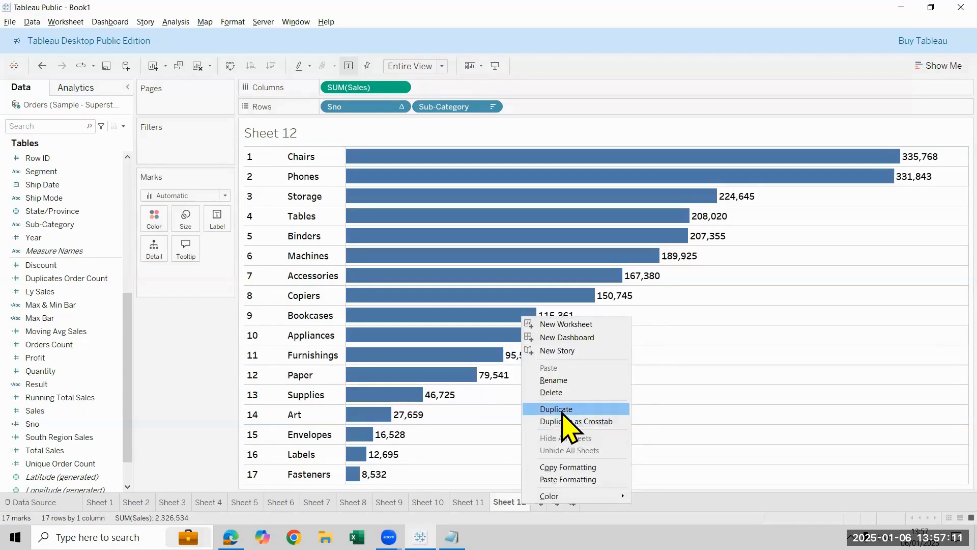
click(556, 410)
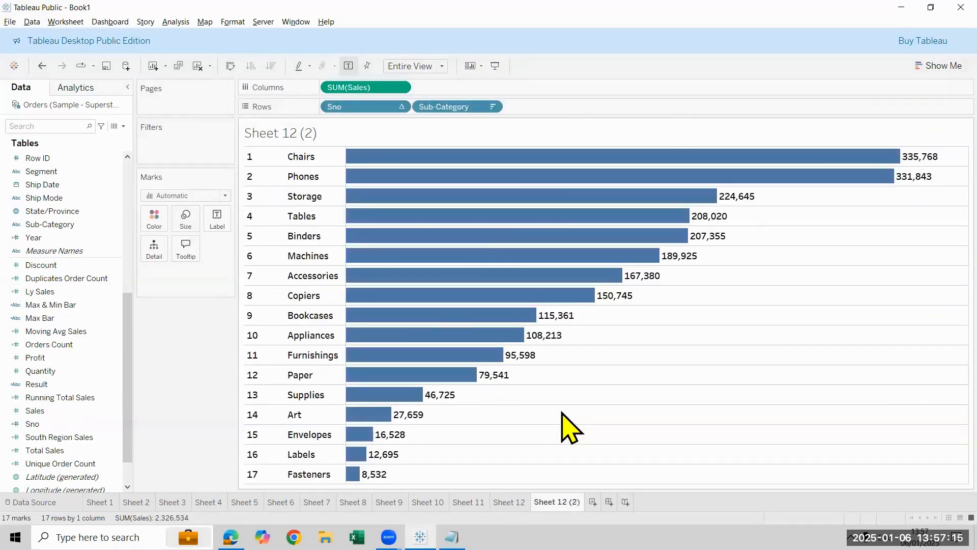
Step: Review the Sno formula and the field's conversion options, and close them without changes
right_click(68, 422)
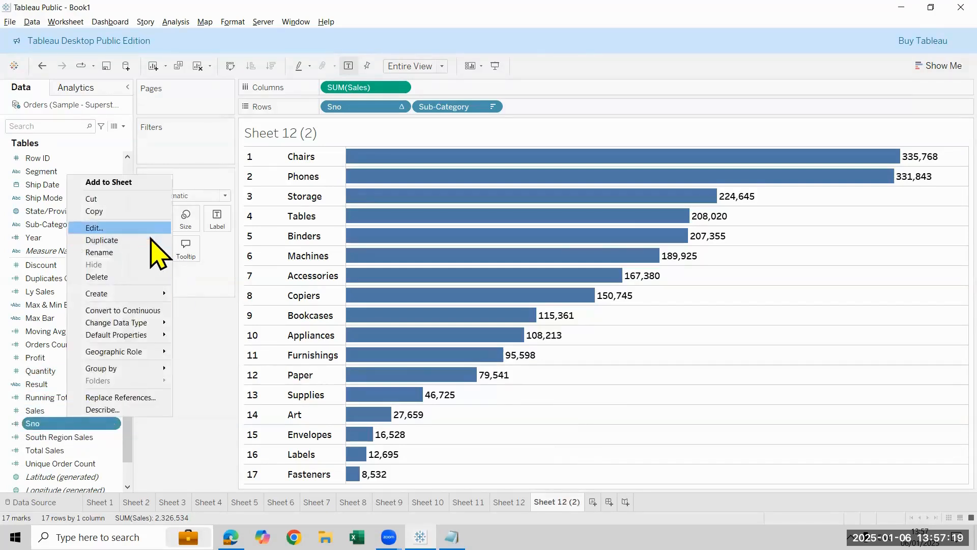
click(151, 231)
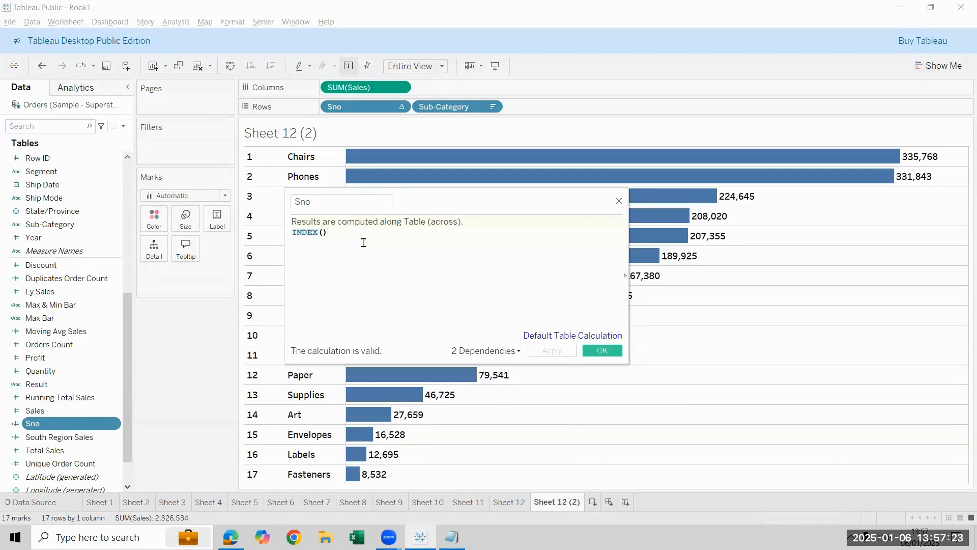
click(607, 352)
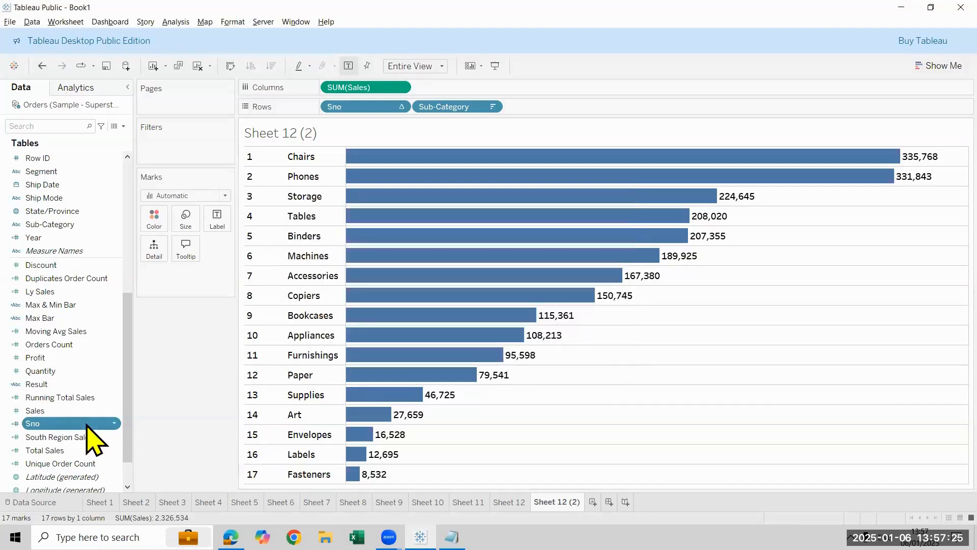
right_click(93, 441)
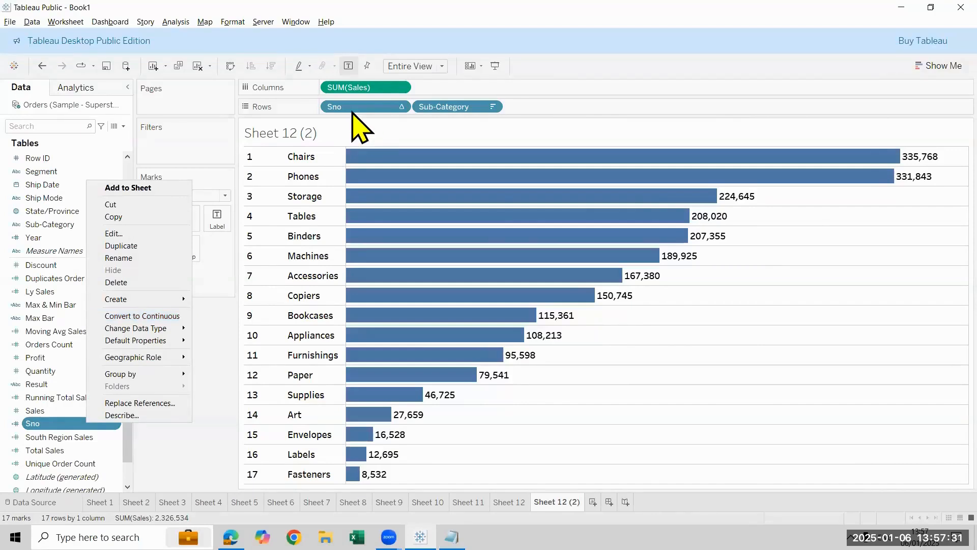
click(118, 139)
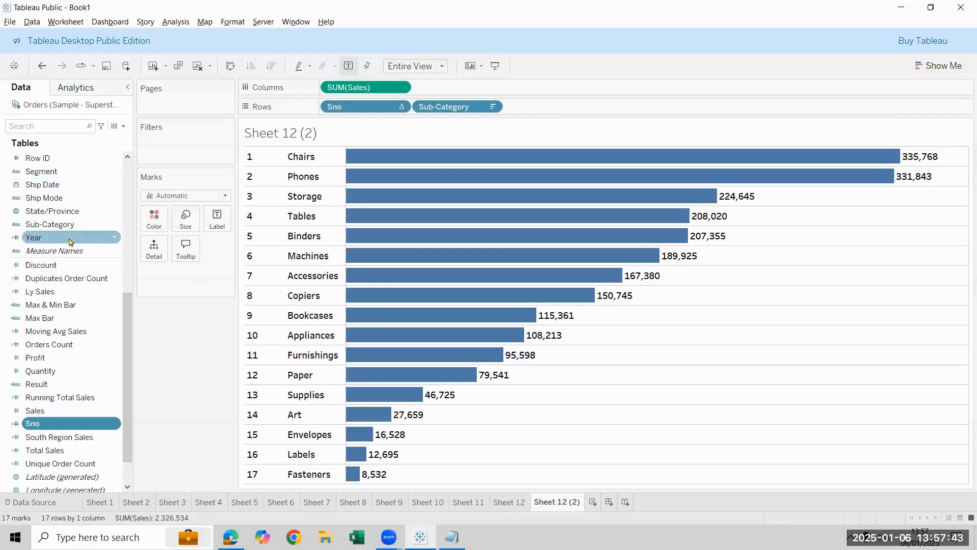
Step: Add Category to Rows between Sno and Sub-Category
scroll(71, 239, up, 7)
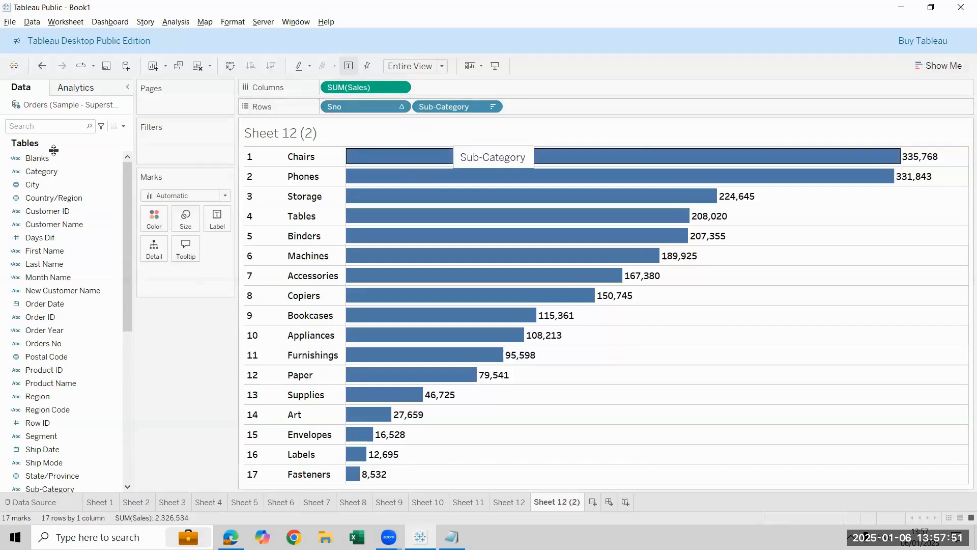
drag(56, 170, 410, 102)
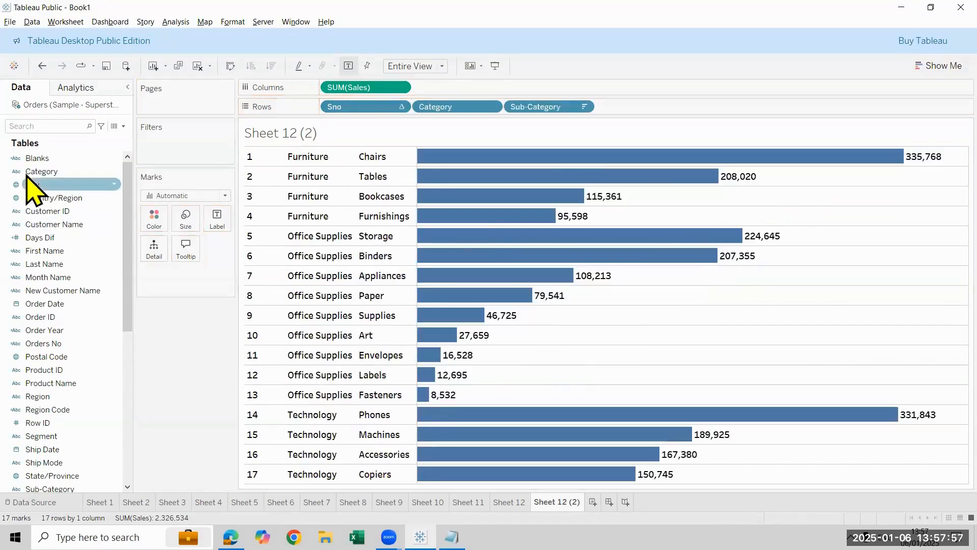
Step: Color the bars by Category and hide the color legend card
drag(42, 172, 157, 224)
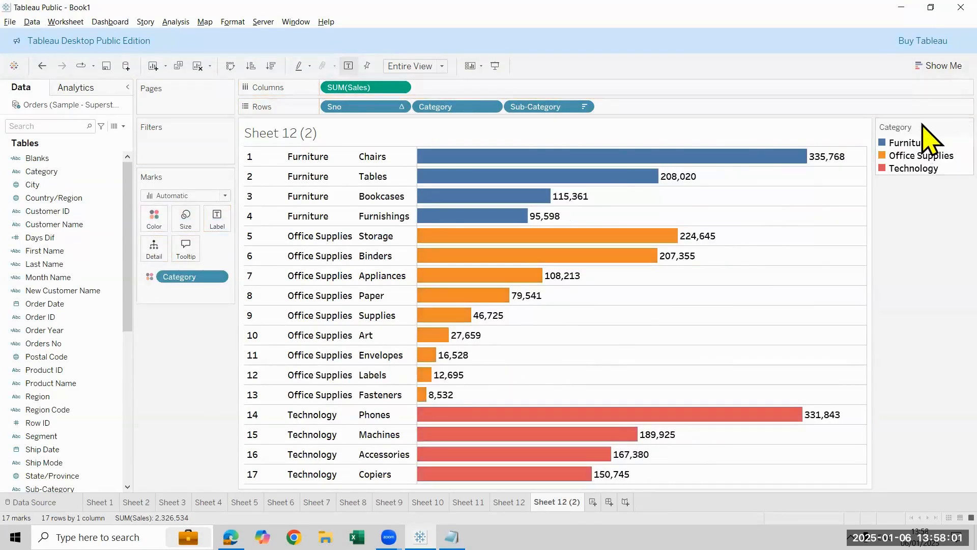
right_click(923, 127)
click(911, 225)
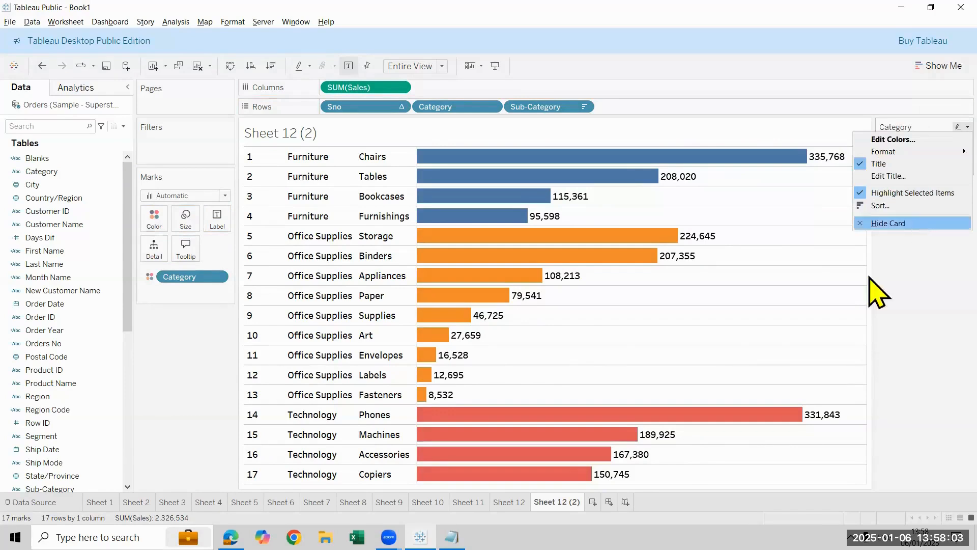
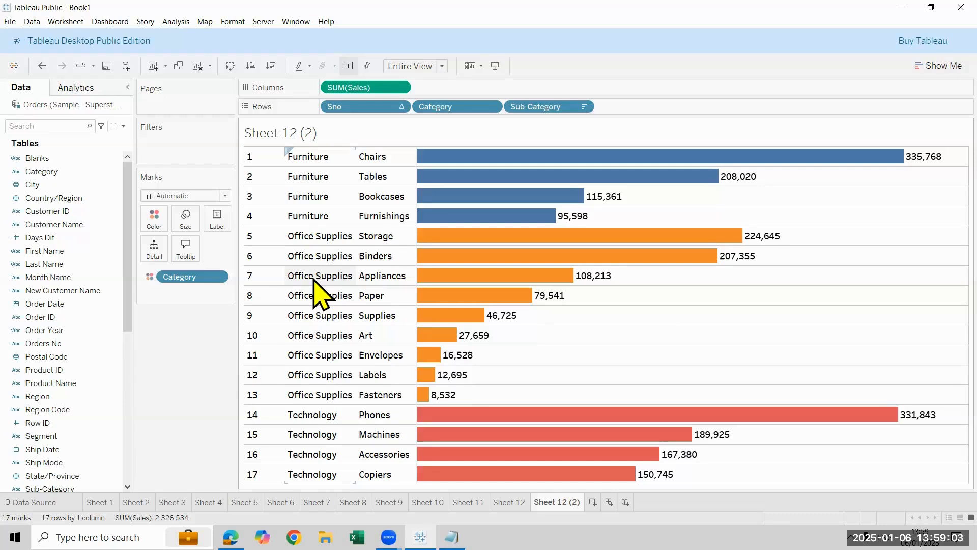
Step: Set Sno to compute using Pane (down) and sort the categories in descending order of sales
mouse_move(466, 318)
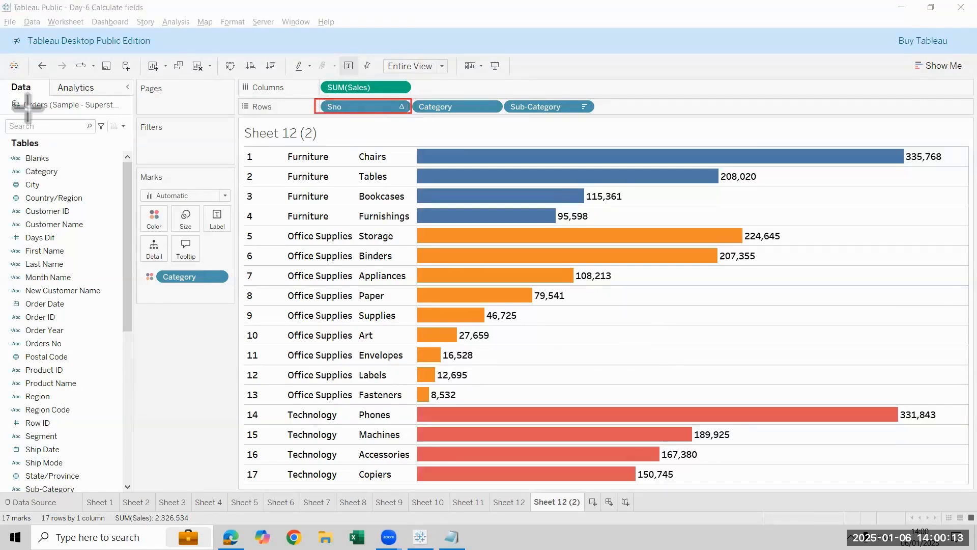
click(402, 110)
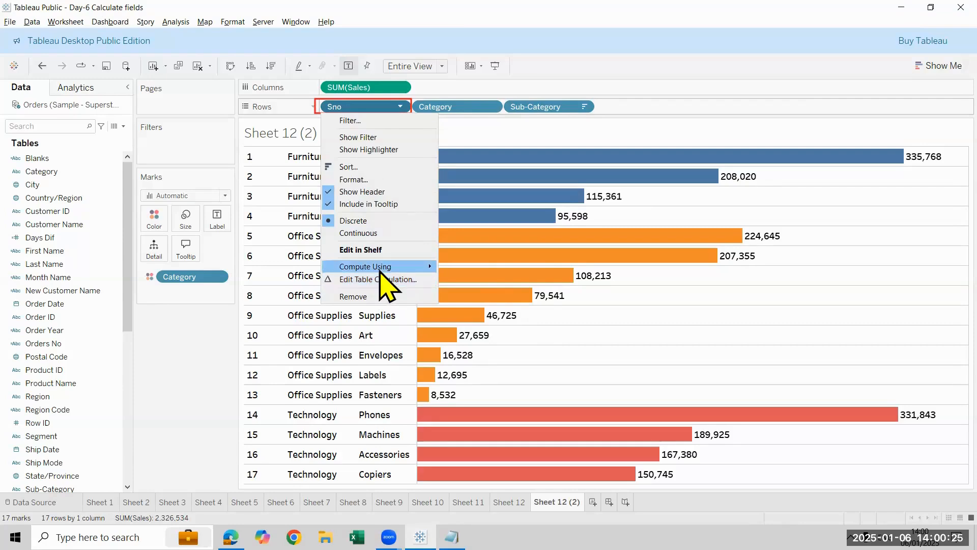
mouse_move(431, 266)
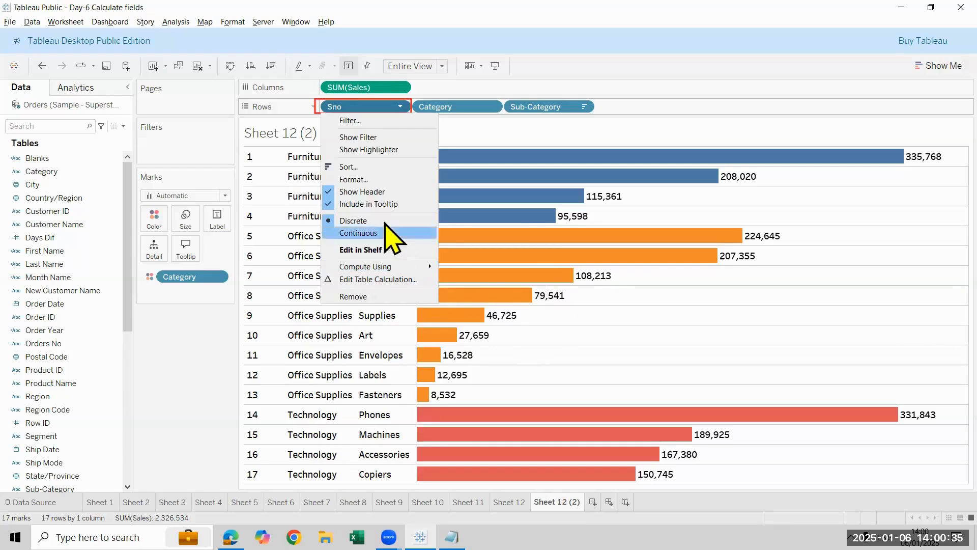
click(464, 295)
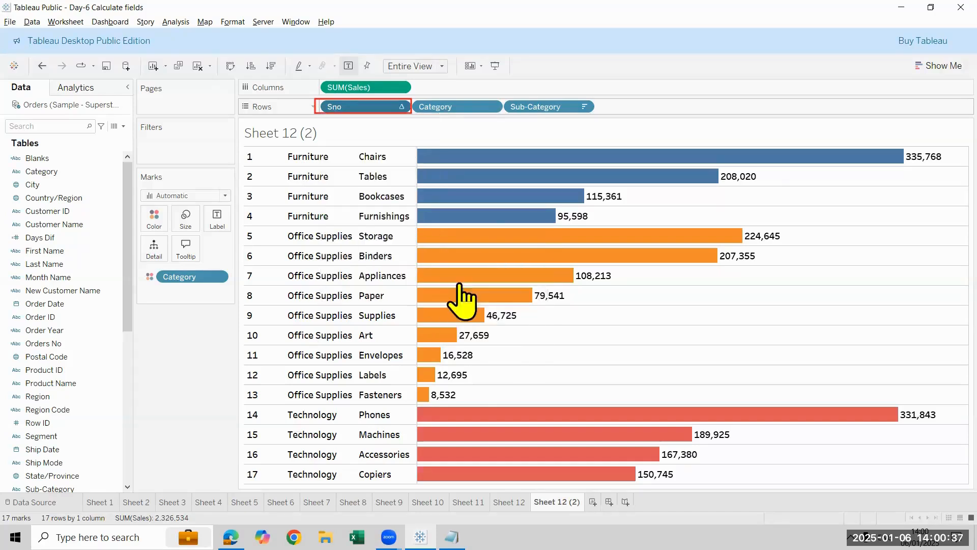
click(271, 66)
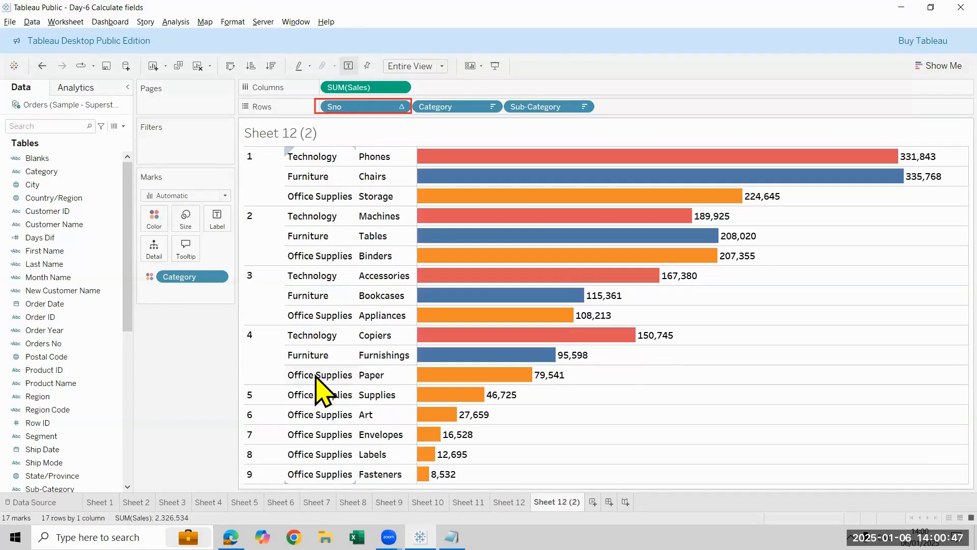
Step: Try computing Sno using Category and using Cell
click(401, 107)
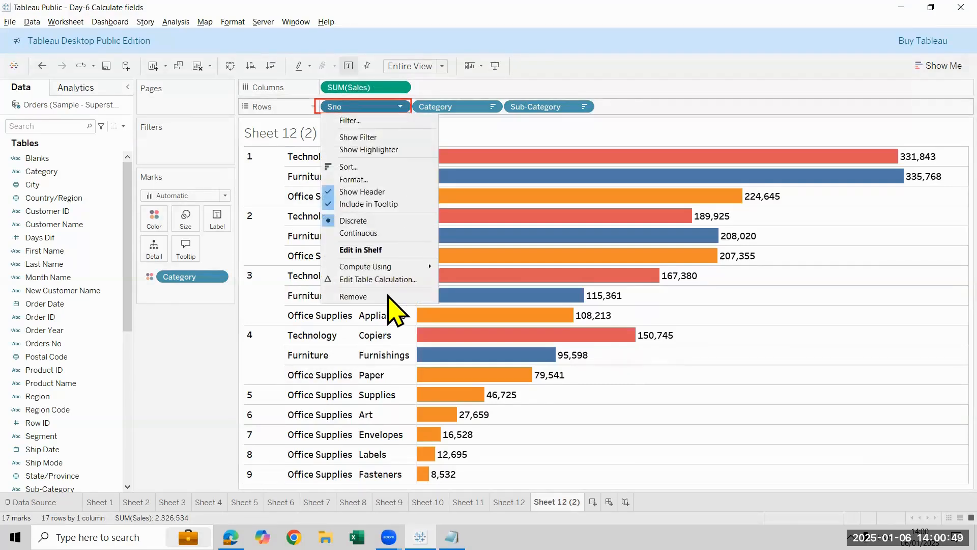
mouse_move(391, 266)
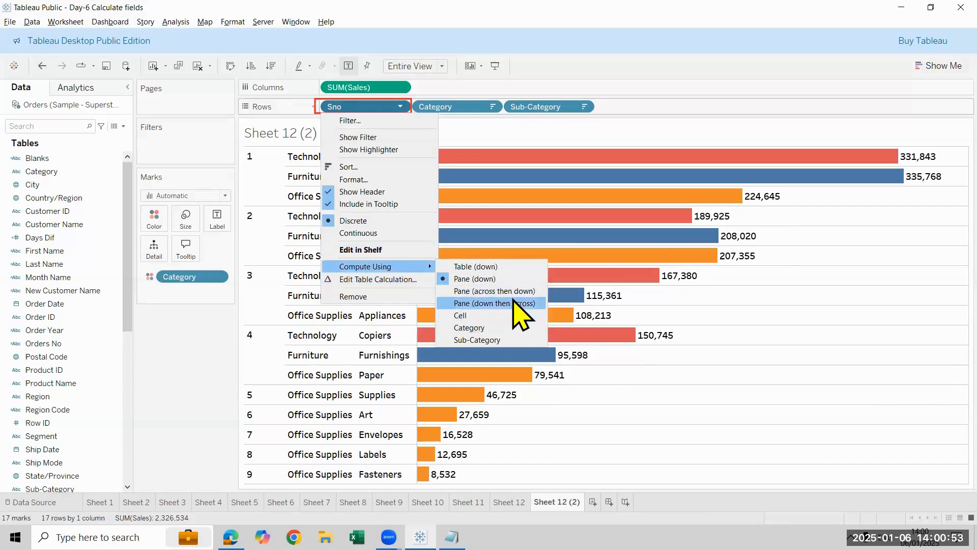
click(502, 328)
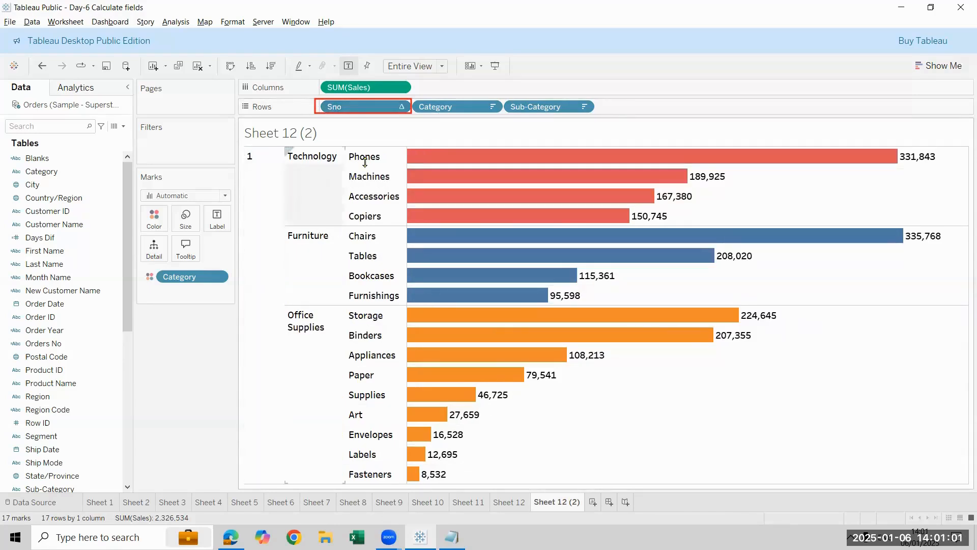
click(400, 107)
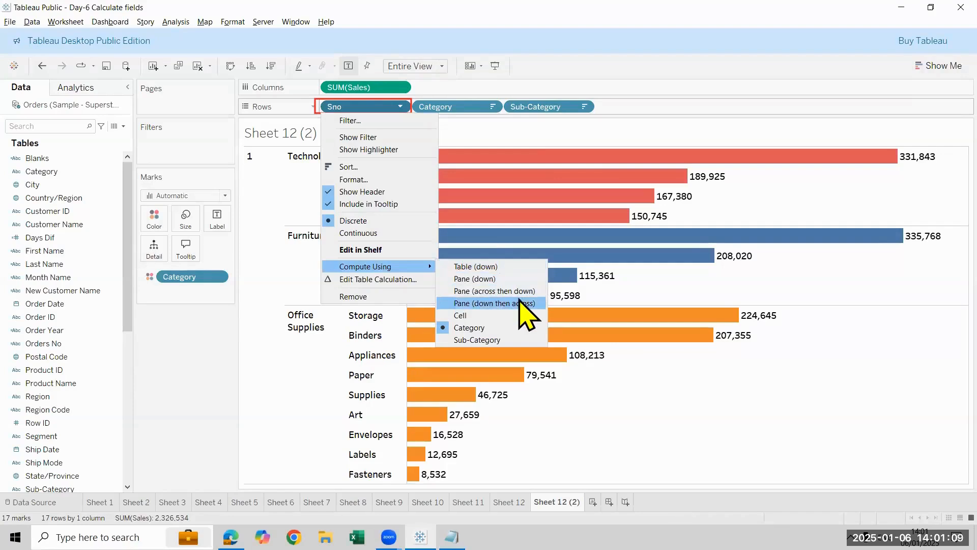
click(500, 318)
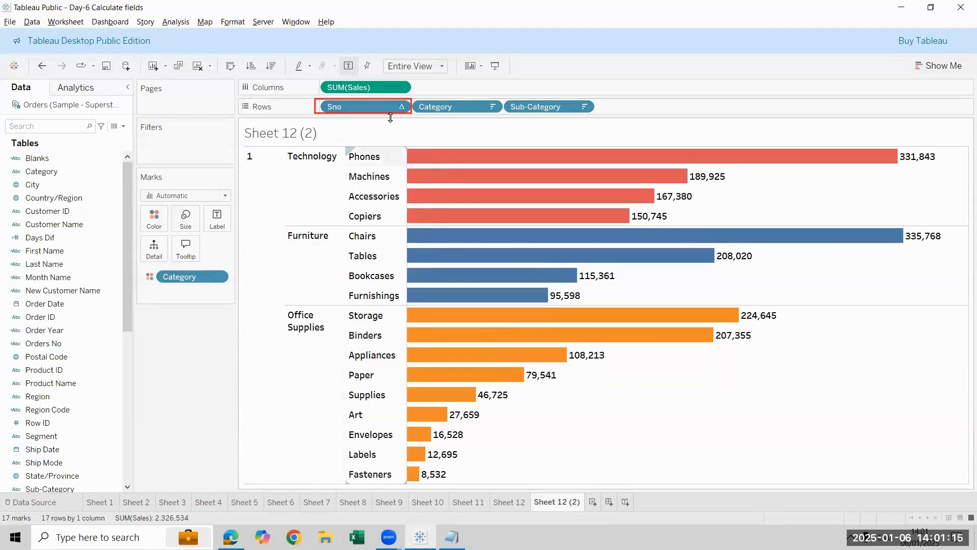
Step: Try computing Sno using Sub-Category, and switch its Compute Using setting to Table (down) for comparison
click(399, 107)
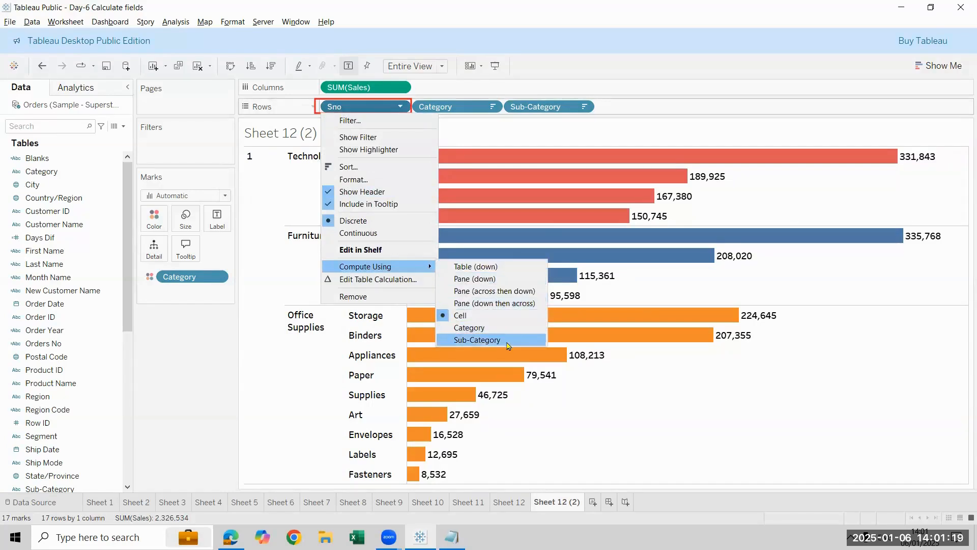
click(509, 341)
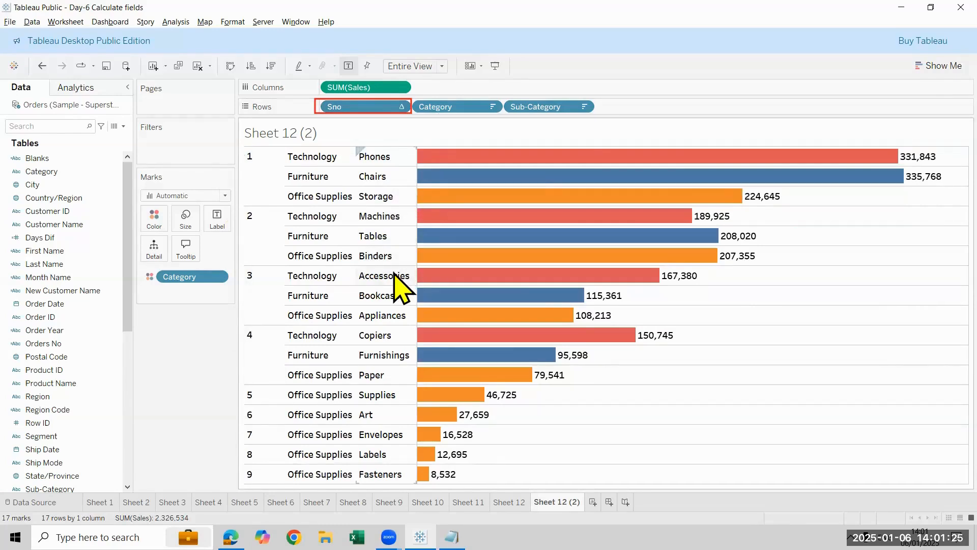
click(400, 107)
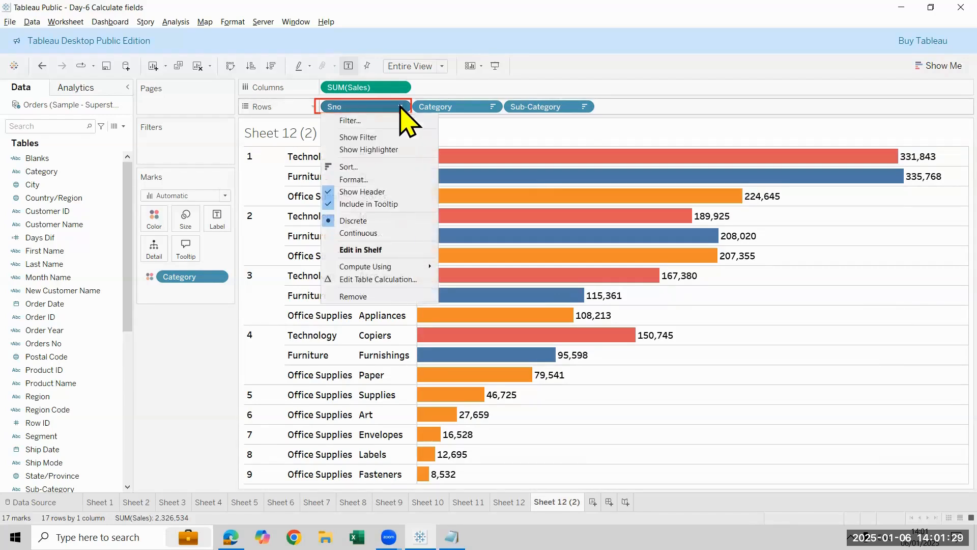
mouse_move(389, 268)
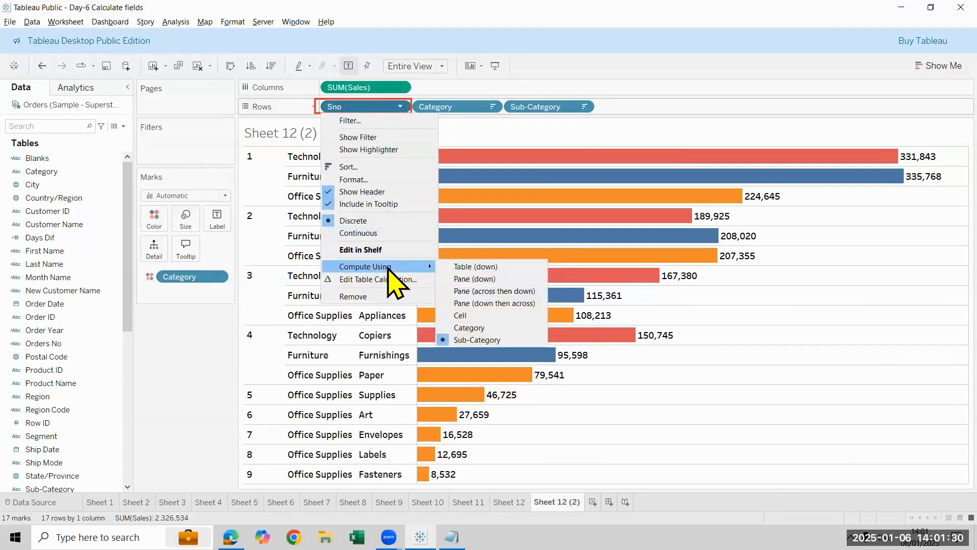
click(532, 267)
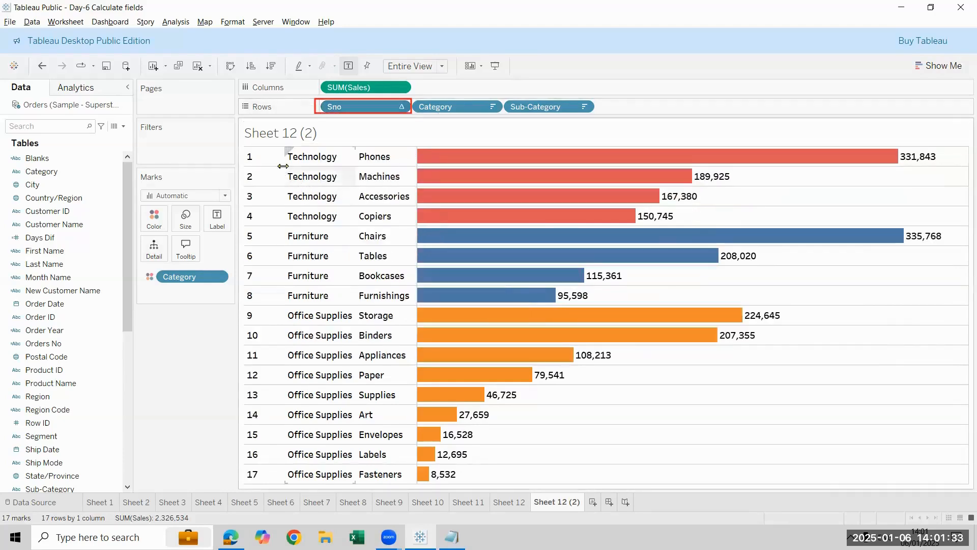
Step: Compare Sno computed using Pane (down), and set it back to compute using Table (down)
click(401, 106)
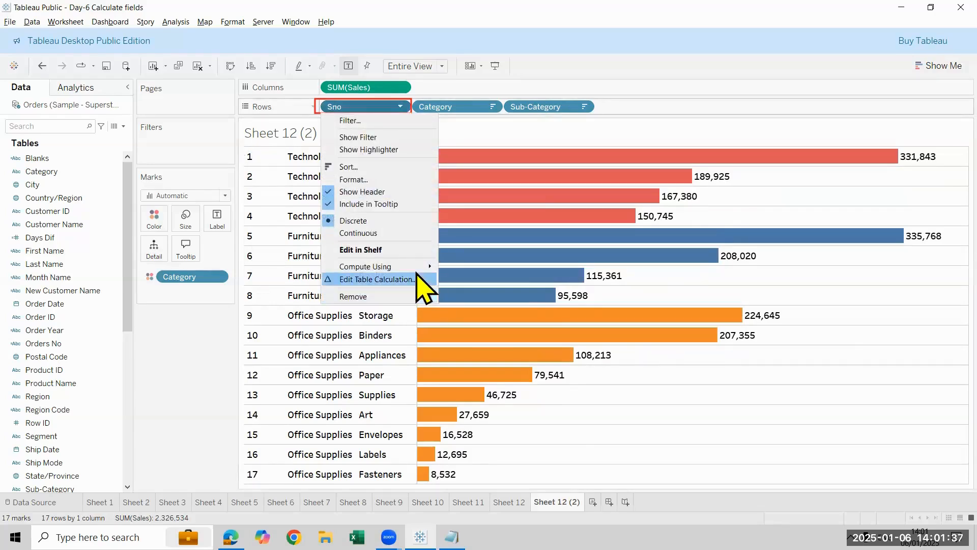
mouse_move(417, 270)
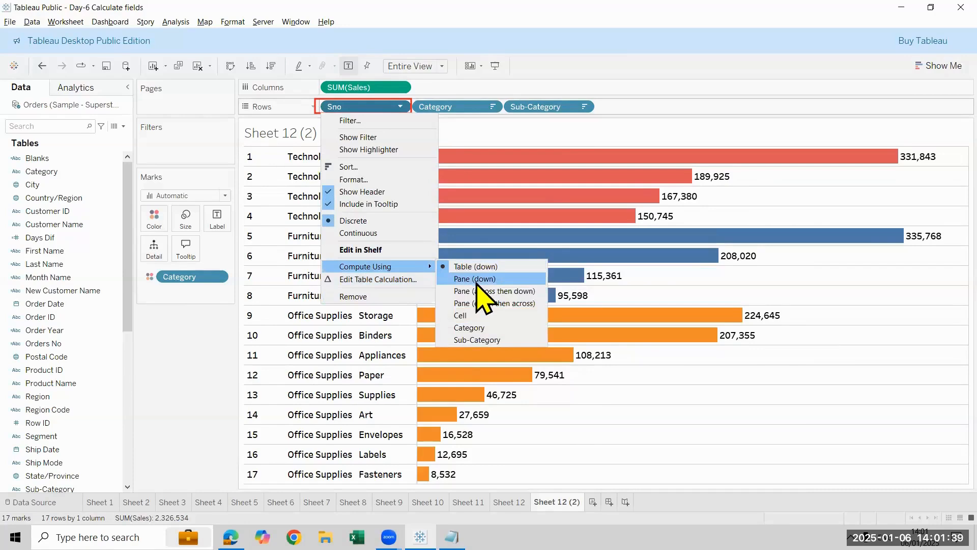
click(477, 280)
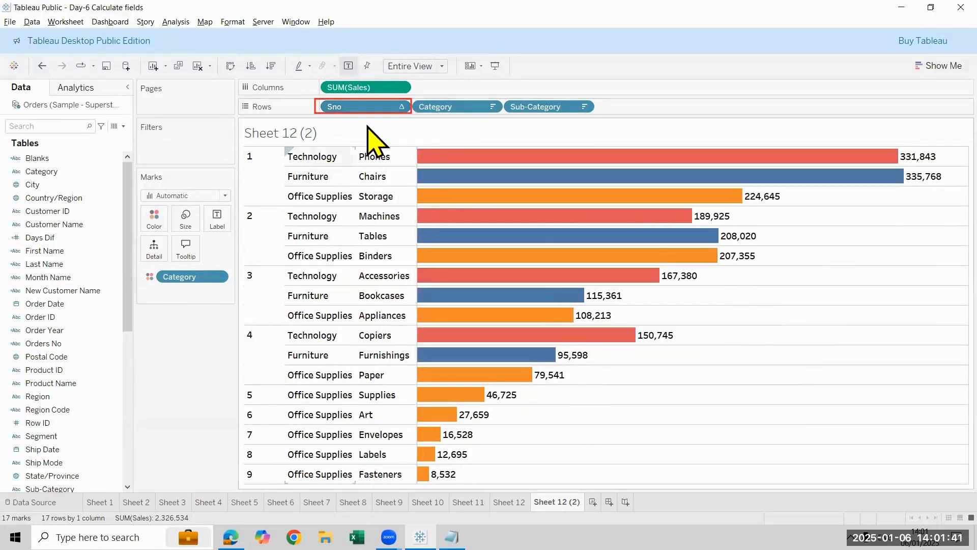
click(400, 106)
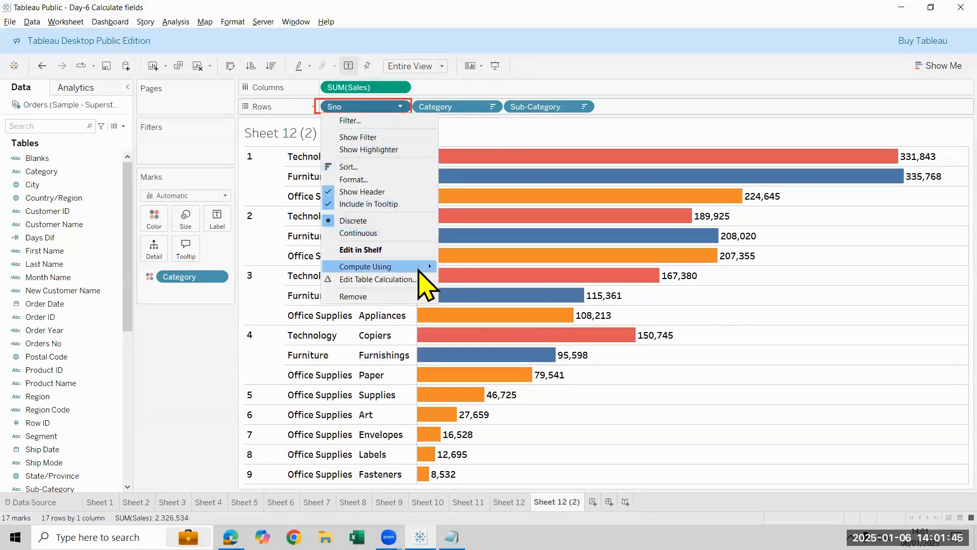
mouse_move(418, 267)
click(453, 267)
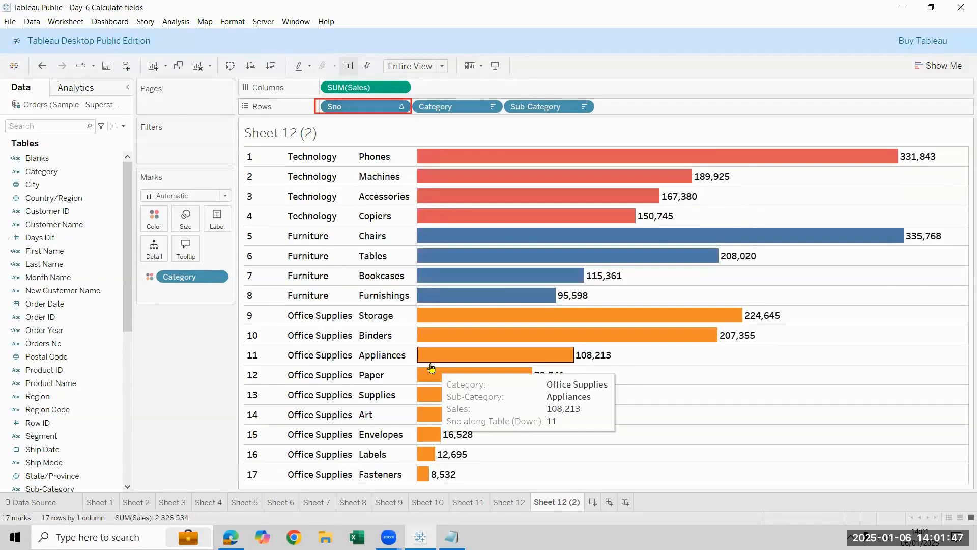